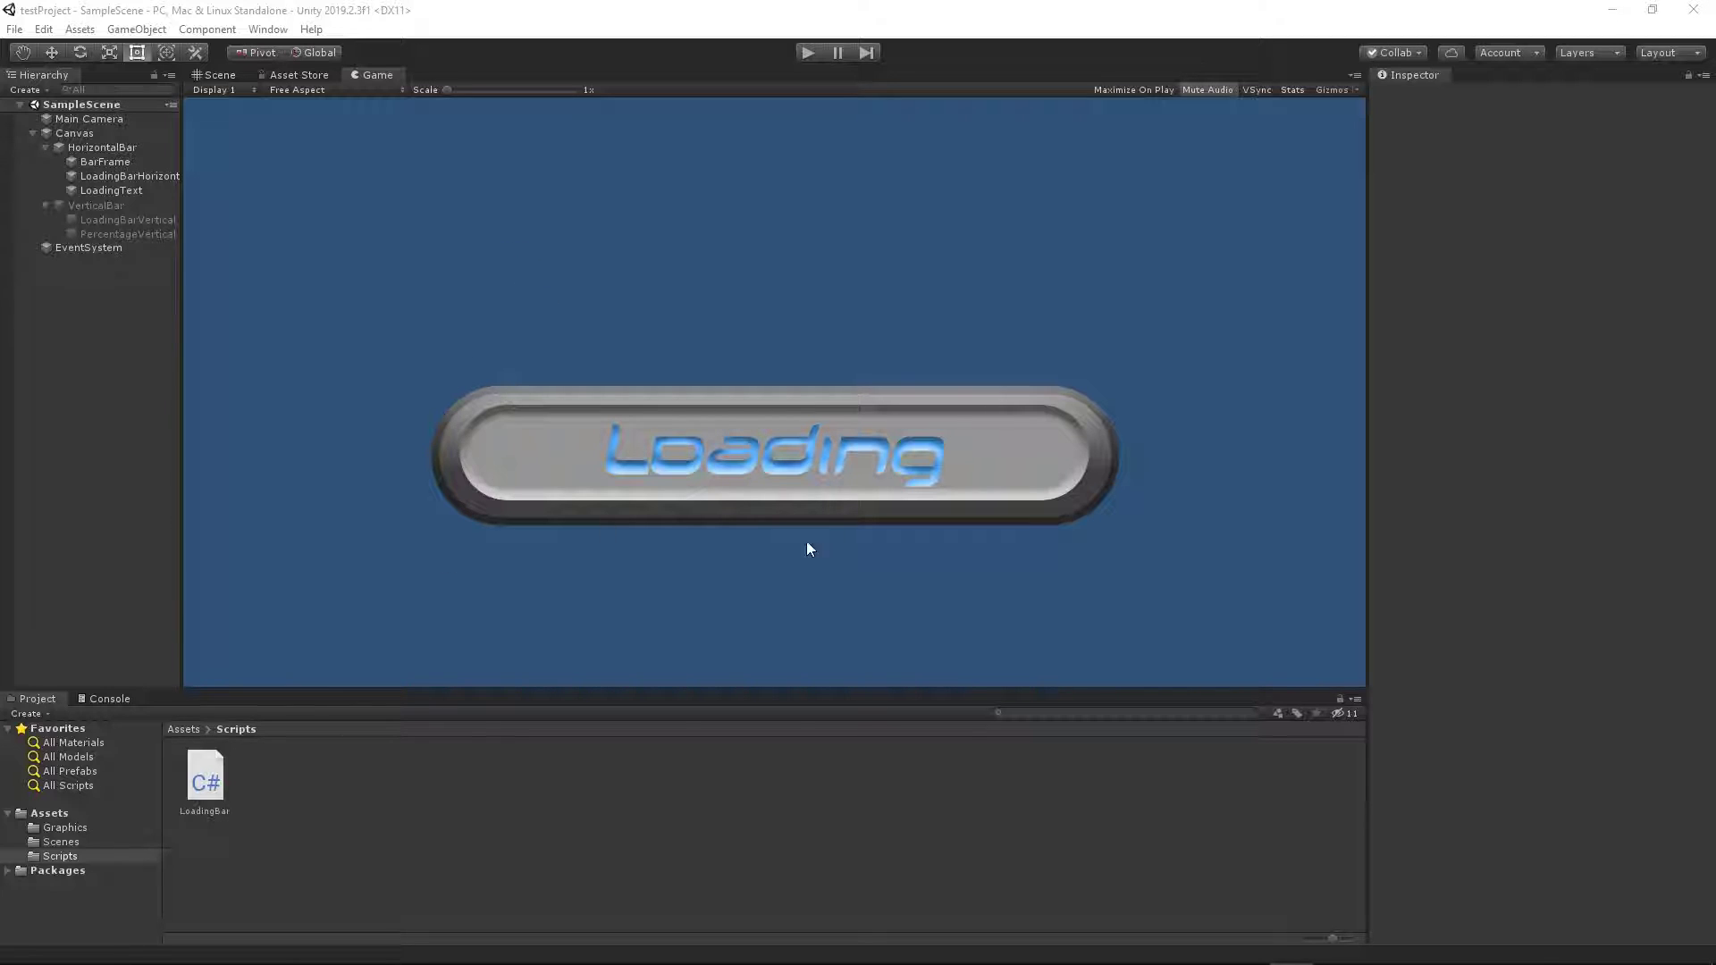
Run the finished loading bar demo in Play mode before switching to the empty LoadingBar project.
{"action": "left_click", "coordinate": [806, 53]}
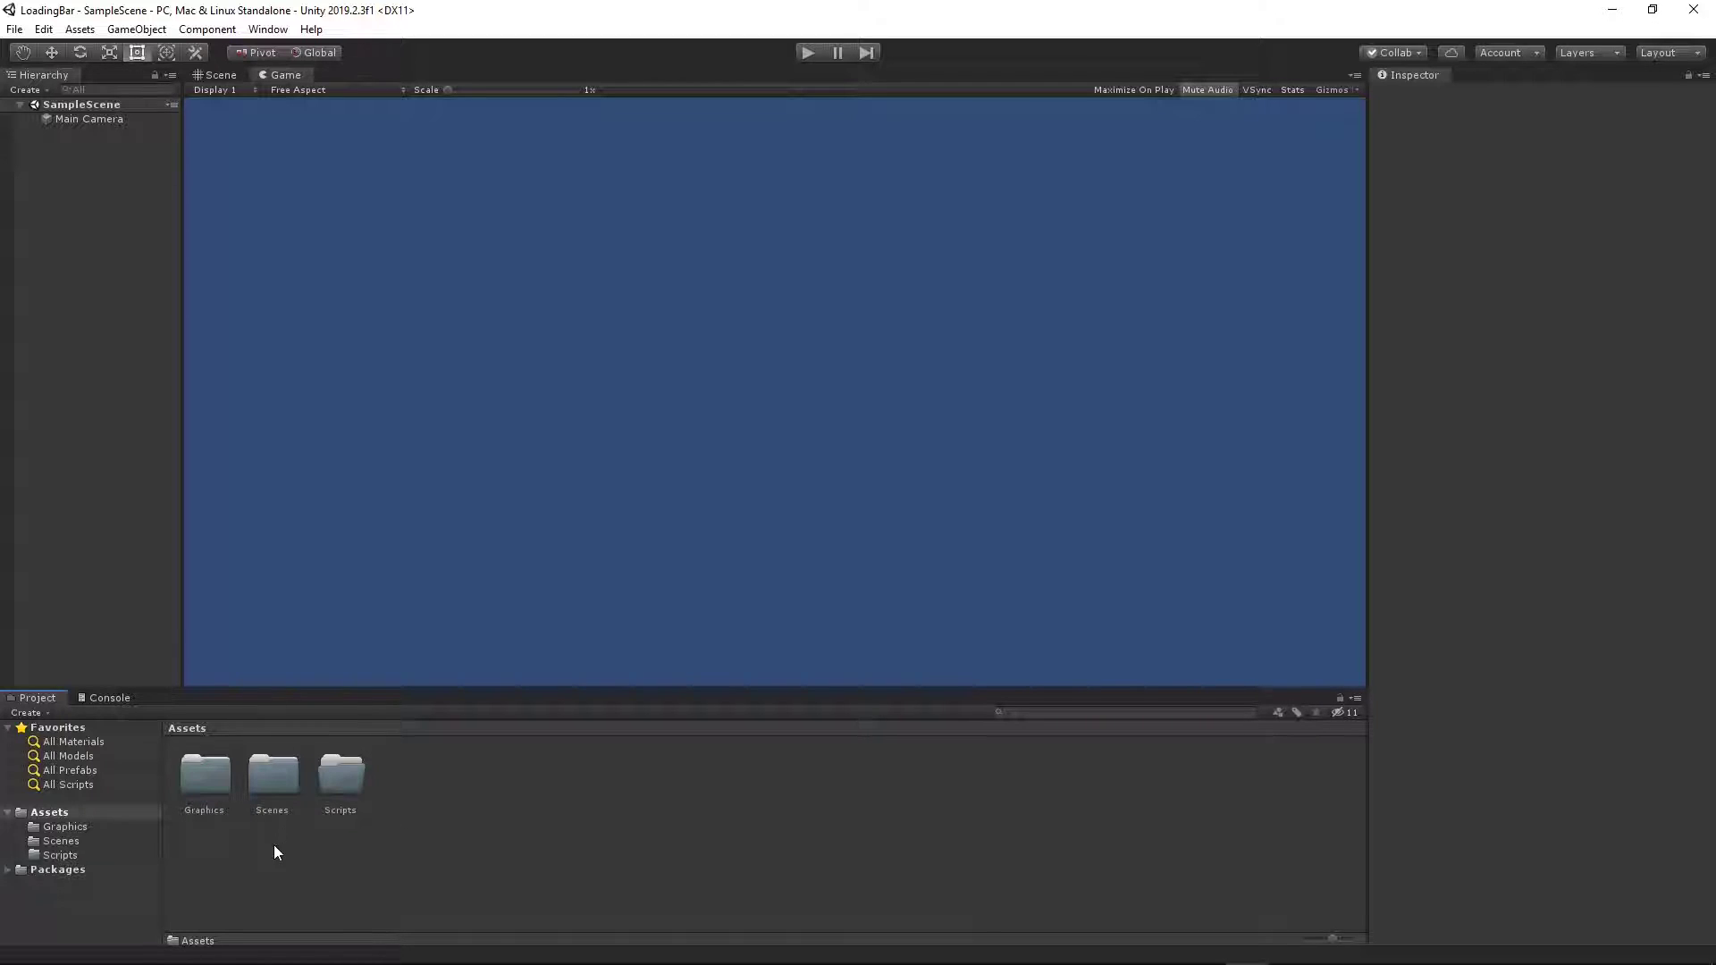
Inspect the BarFrame, FillIn and LoadingText sprite import settings, then open the empty Scripts folder.
{"action": "double_click", "coordinate": [204, 774]}
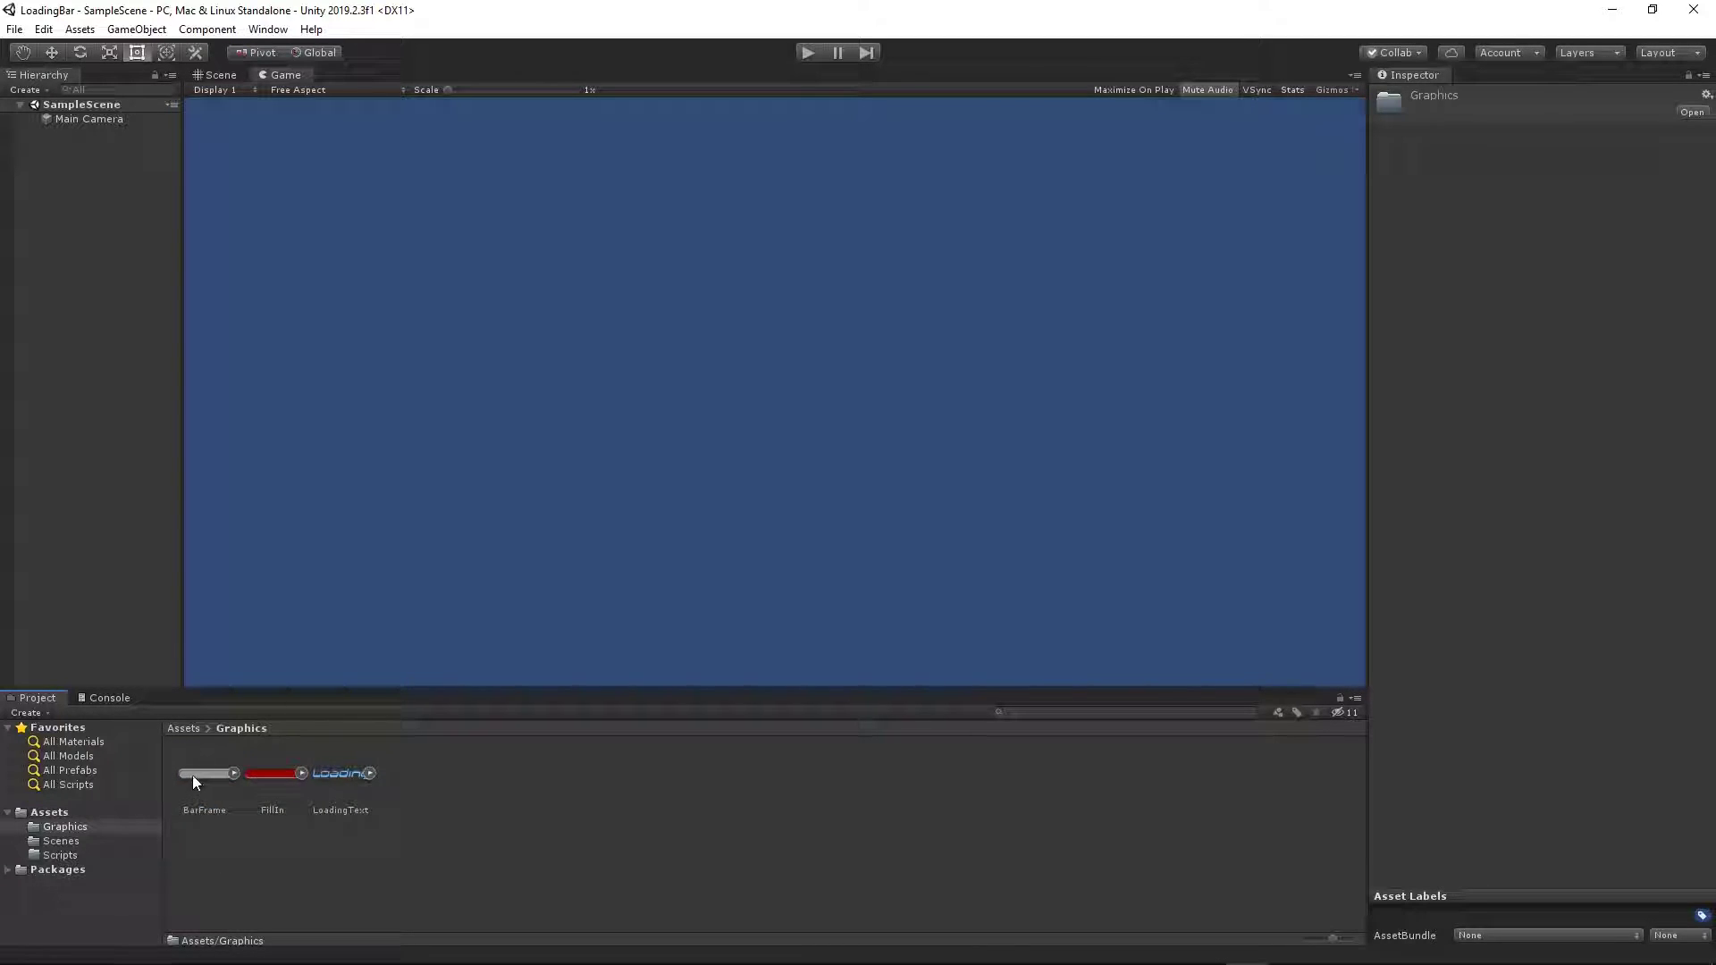
{"action": "left_click", "coordinate": [195, 774]}
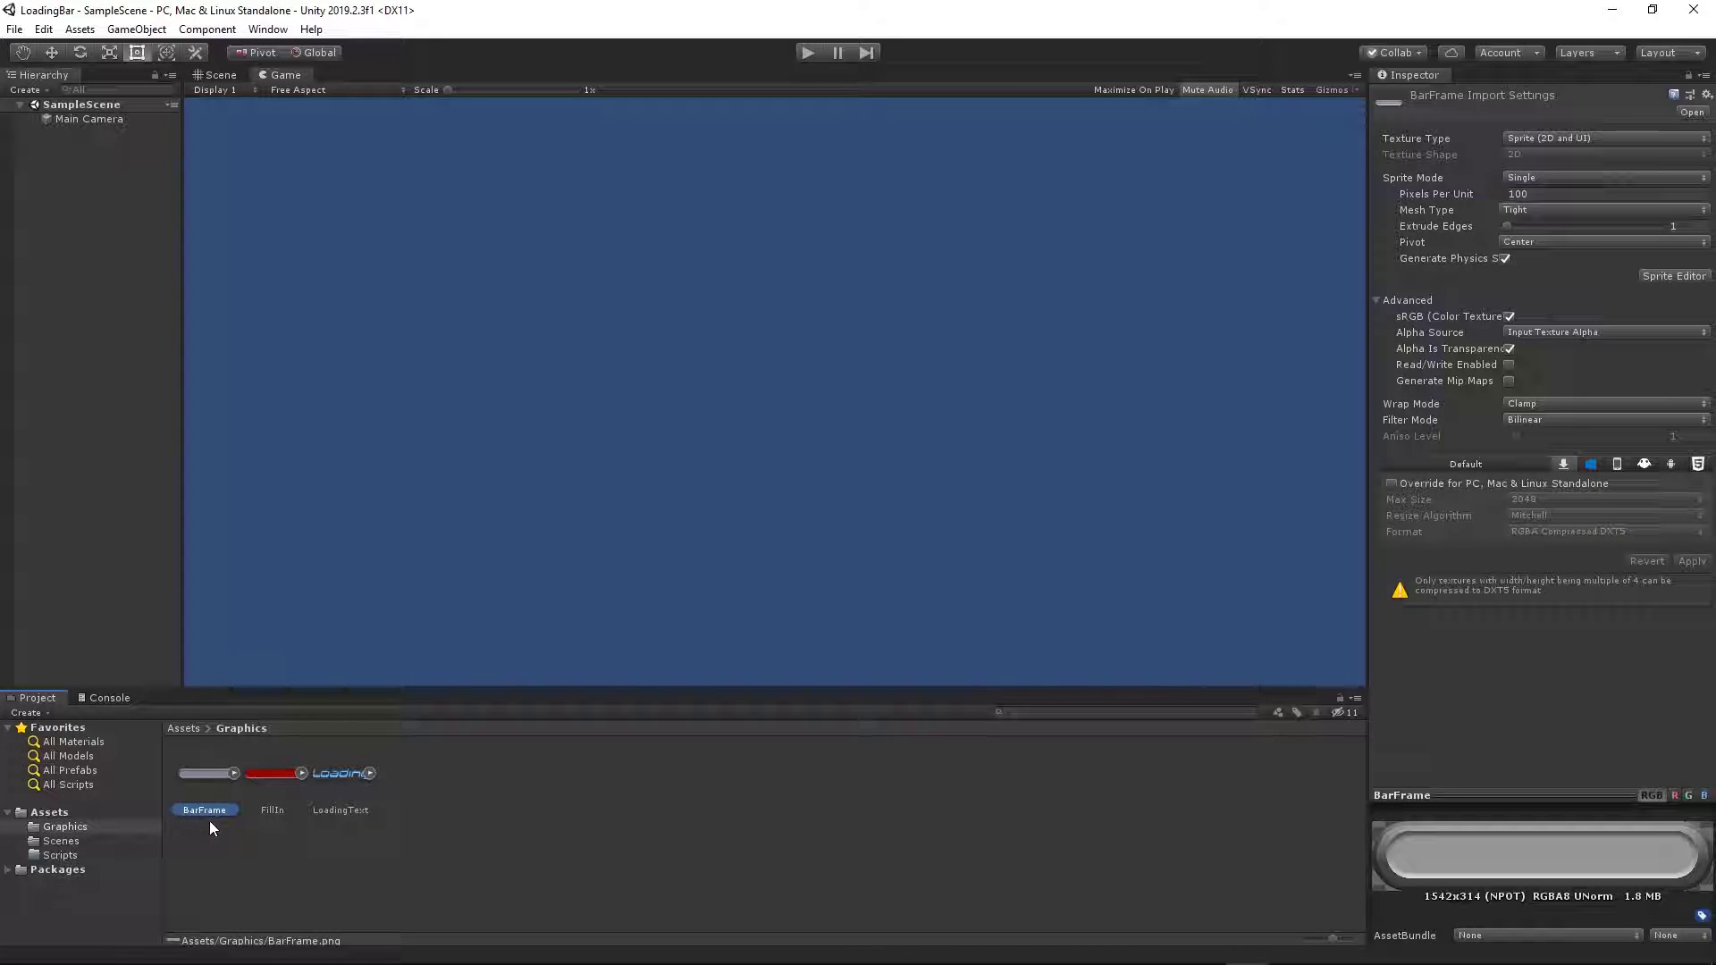
{"action": "left_click", "coordinate": [268, 807]}
{"action": "left_click", "coordinate": [335, 785]}
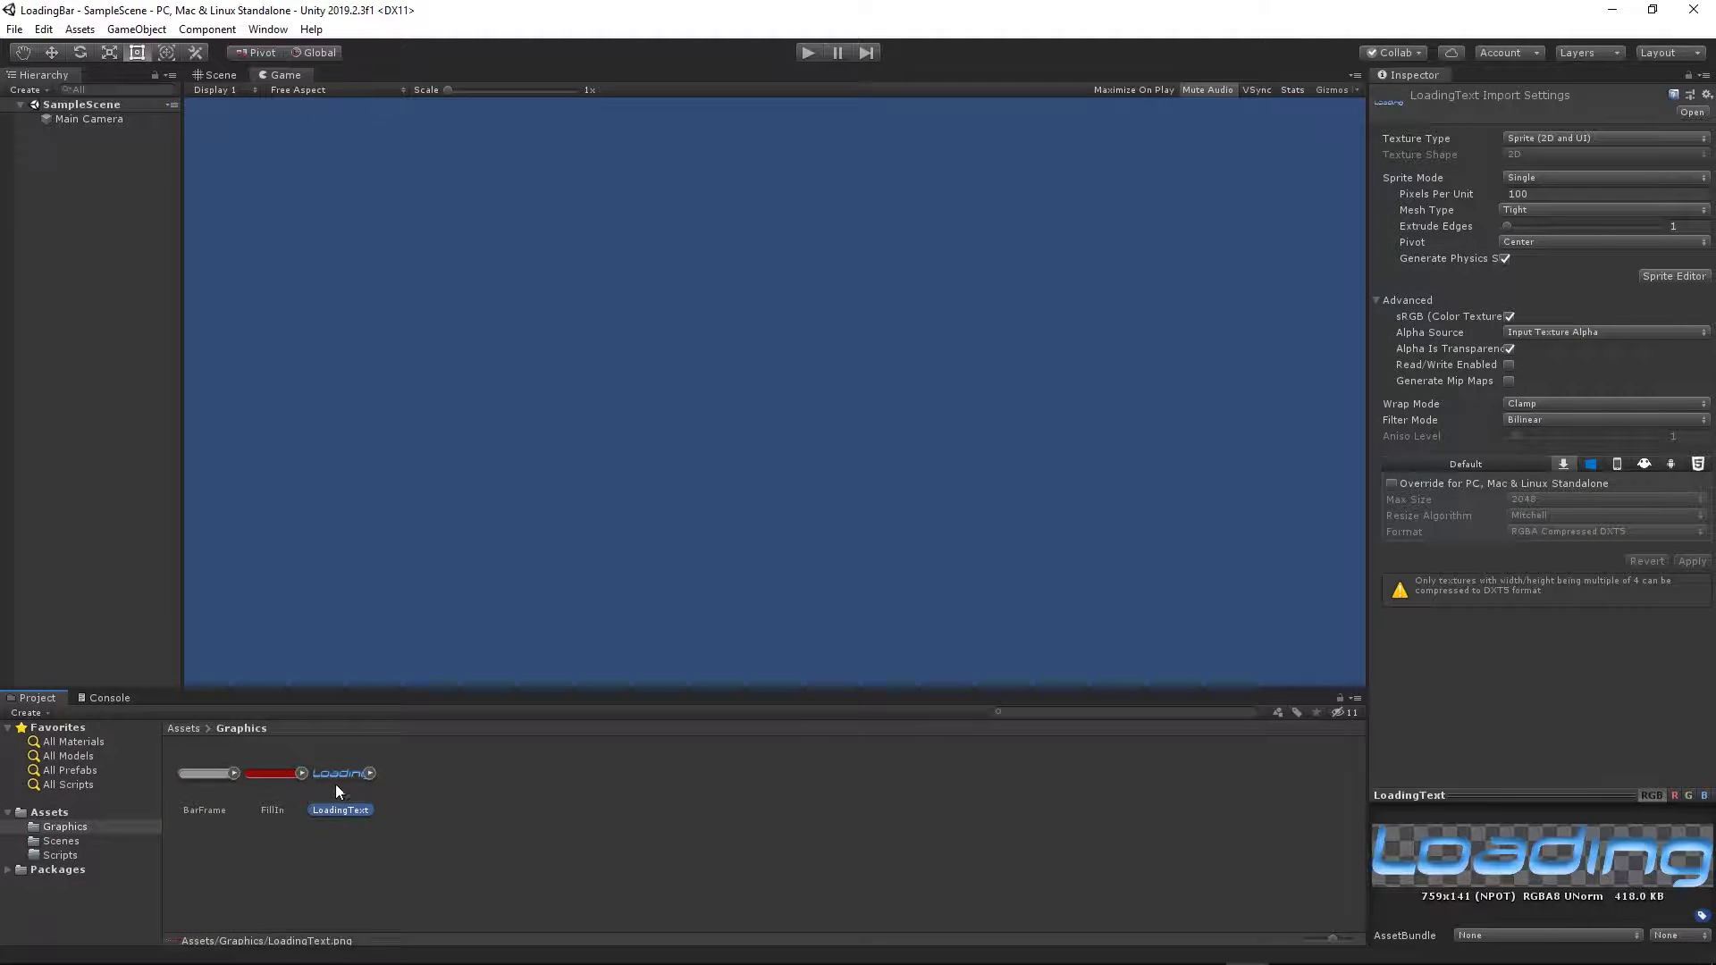
{"action": "left_click", "coordinate": [331, 817]}
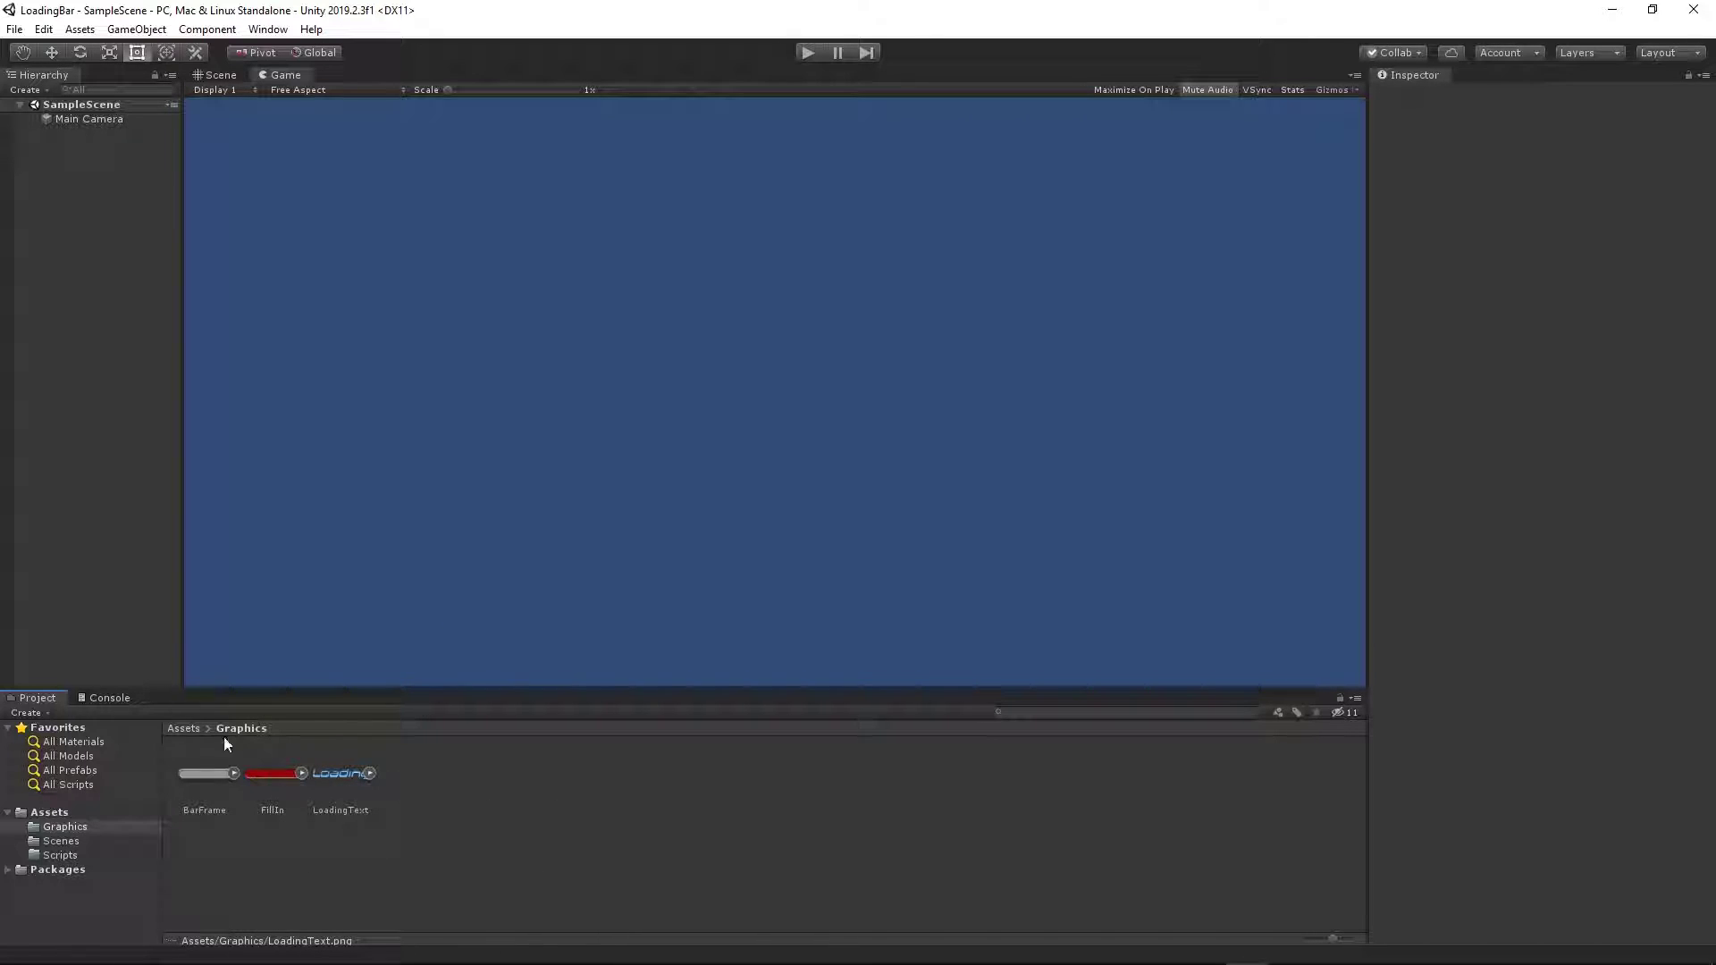
{"action": "left_click", "coordinate": [42, 856]}
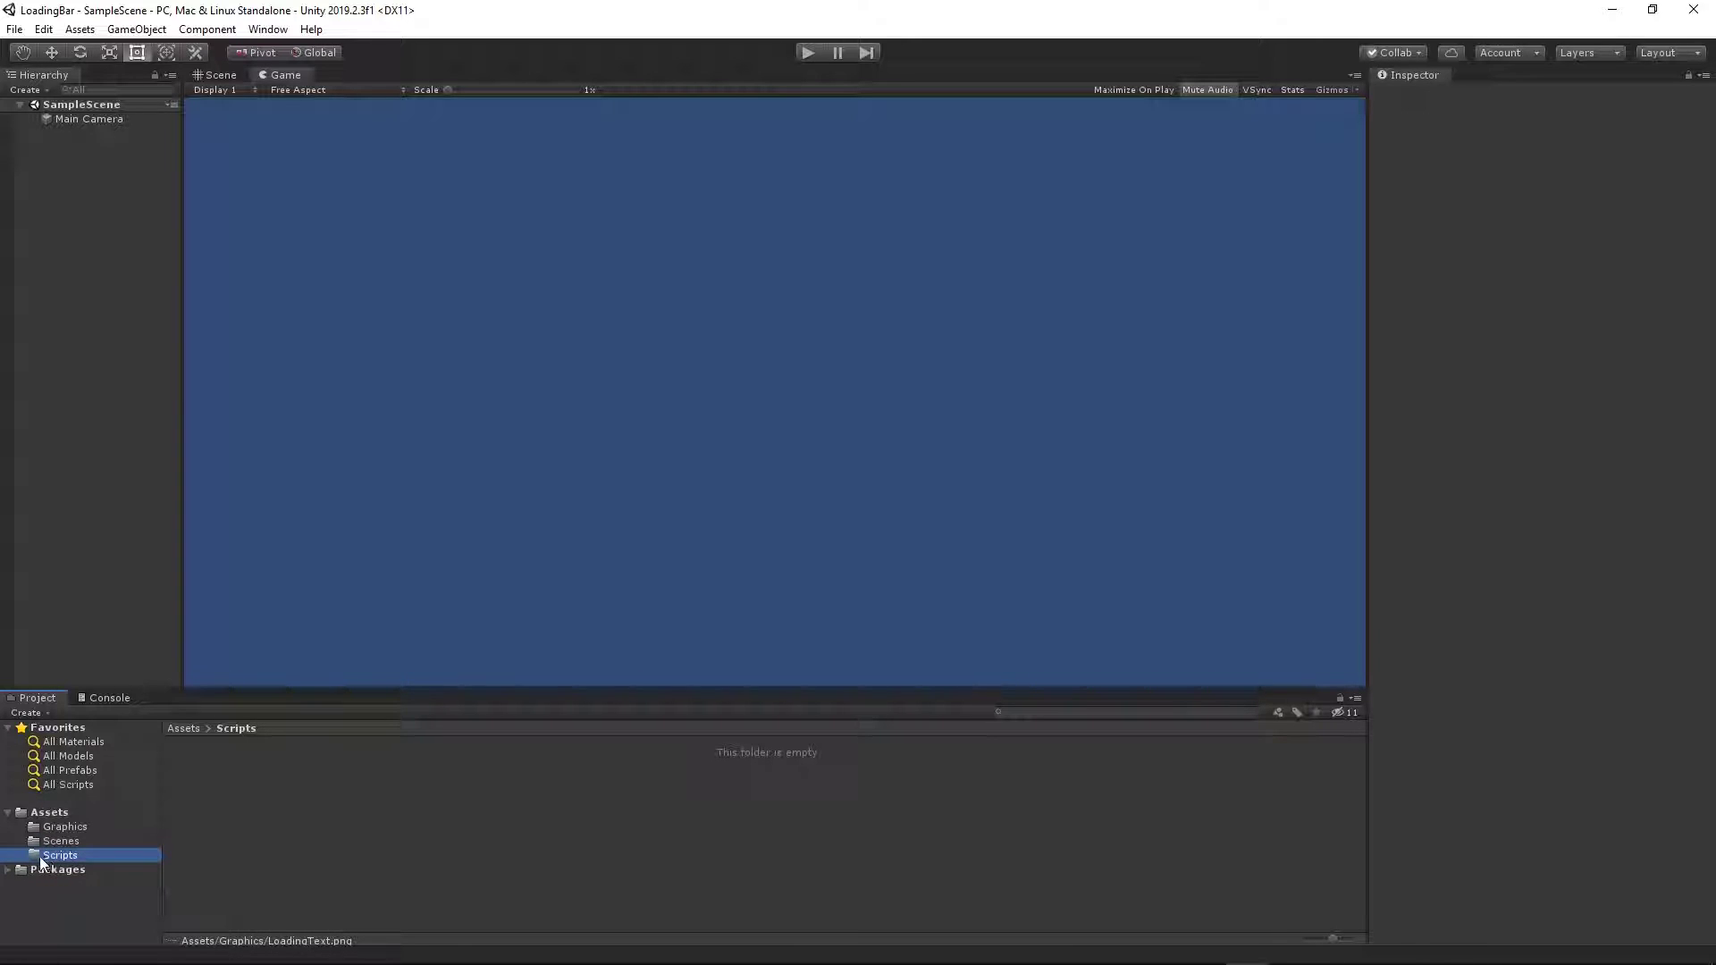
Create a C# script named LoadingBar in the Scripts folder via Create > C# Script.
{"action": "right_click", "coordinate": [245, 799]}
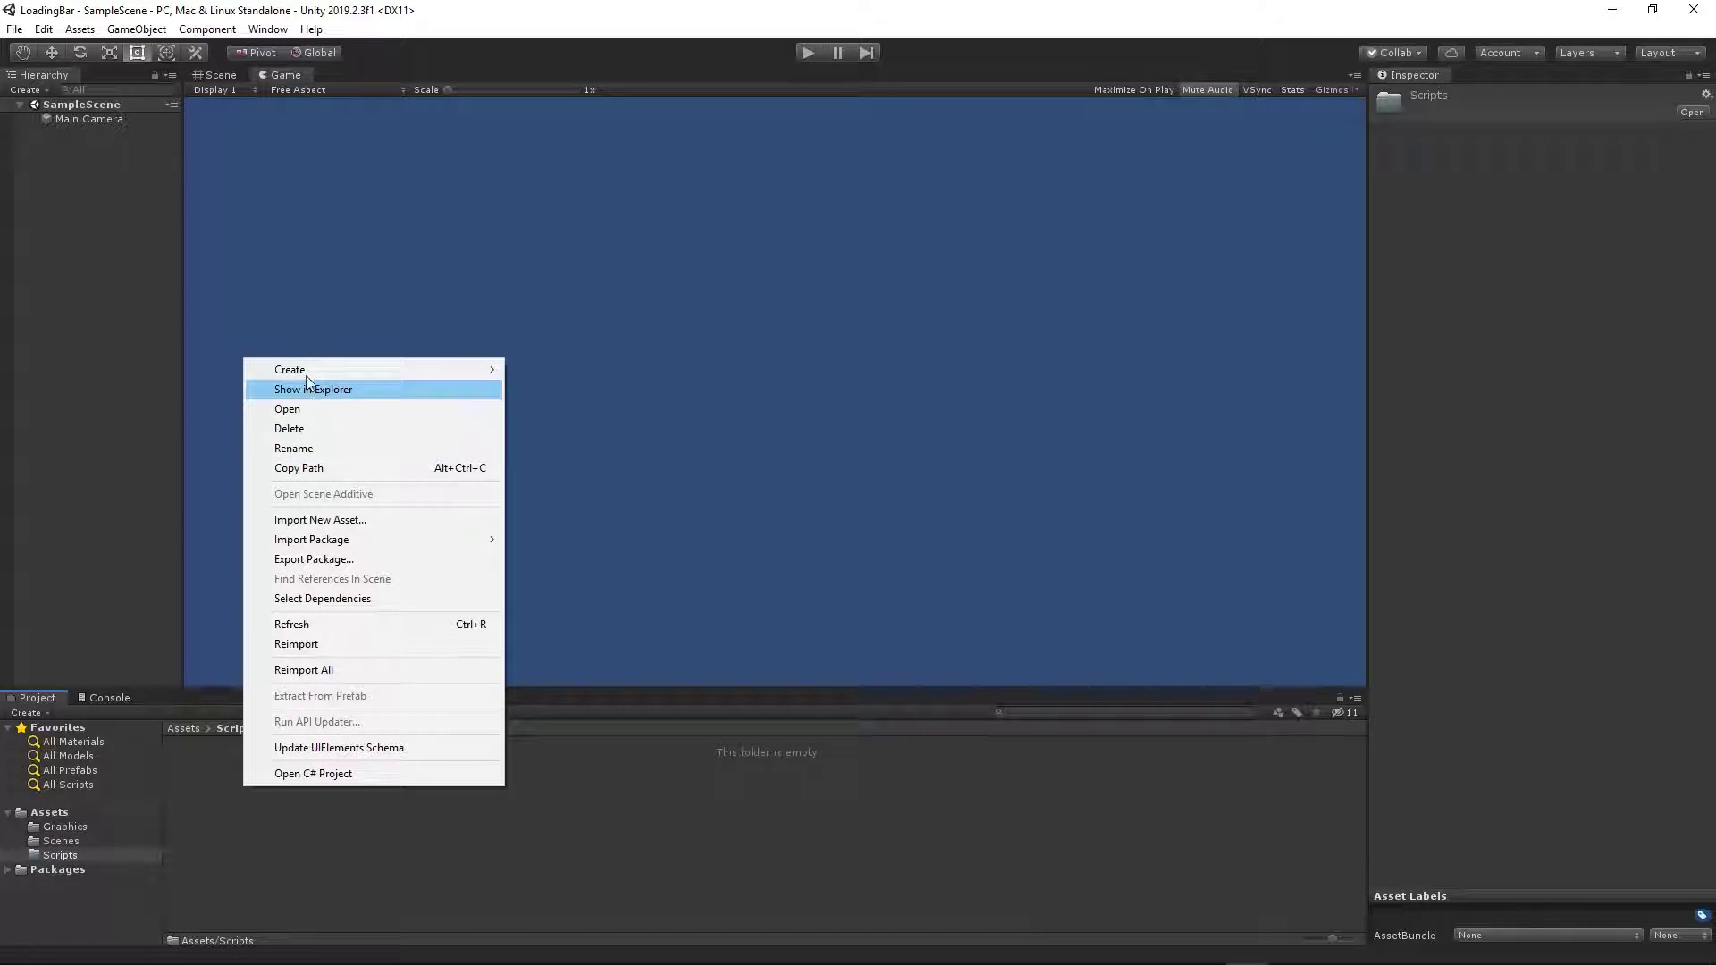
{"action": "mouse_move", "coordinate": [304, 370]}
{"action": "left_click", "coordinate": [605, 280]}
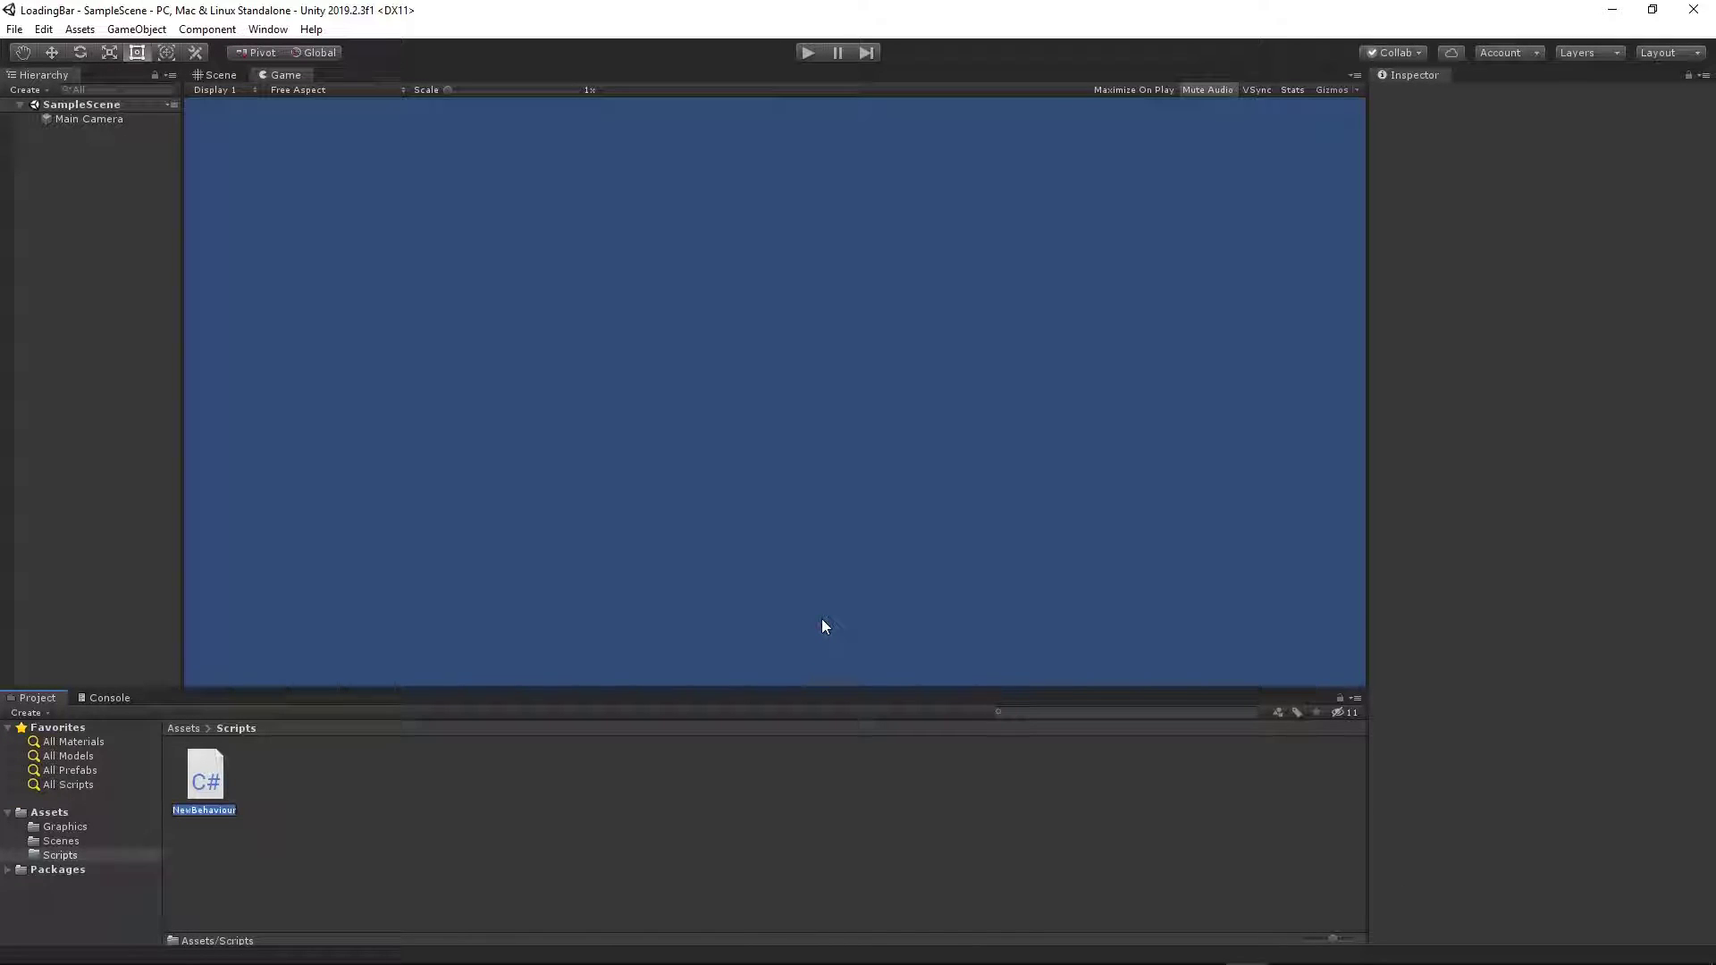
{"action": "type", "text": "LoadingBar"}
{"action": "key", "text": "Return"}
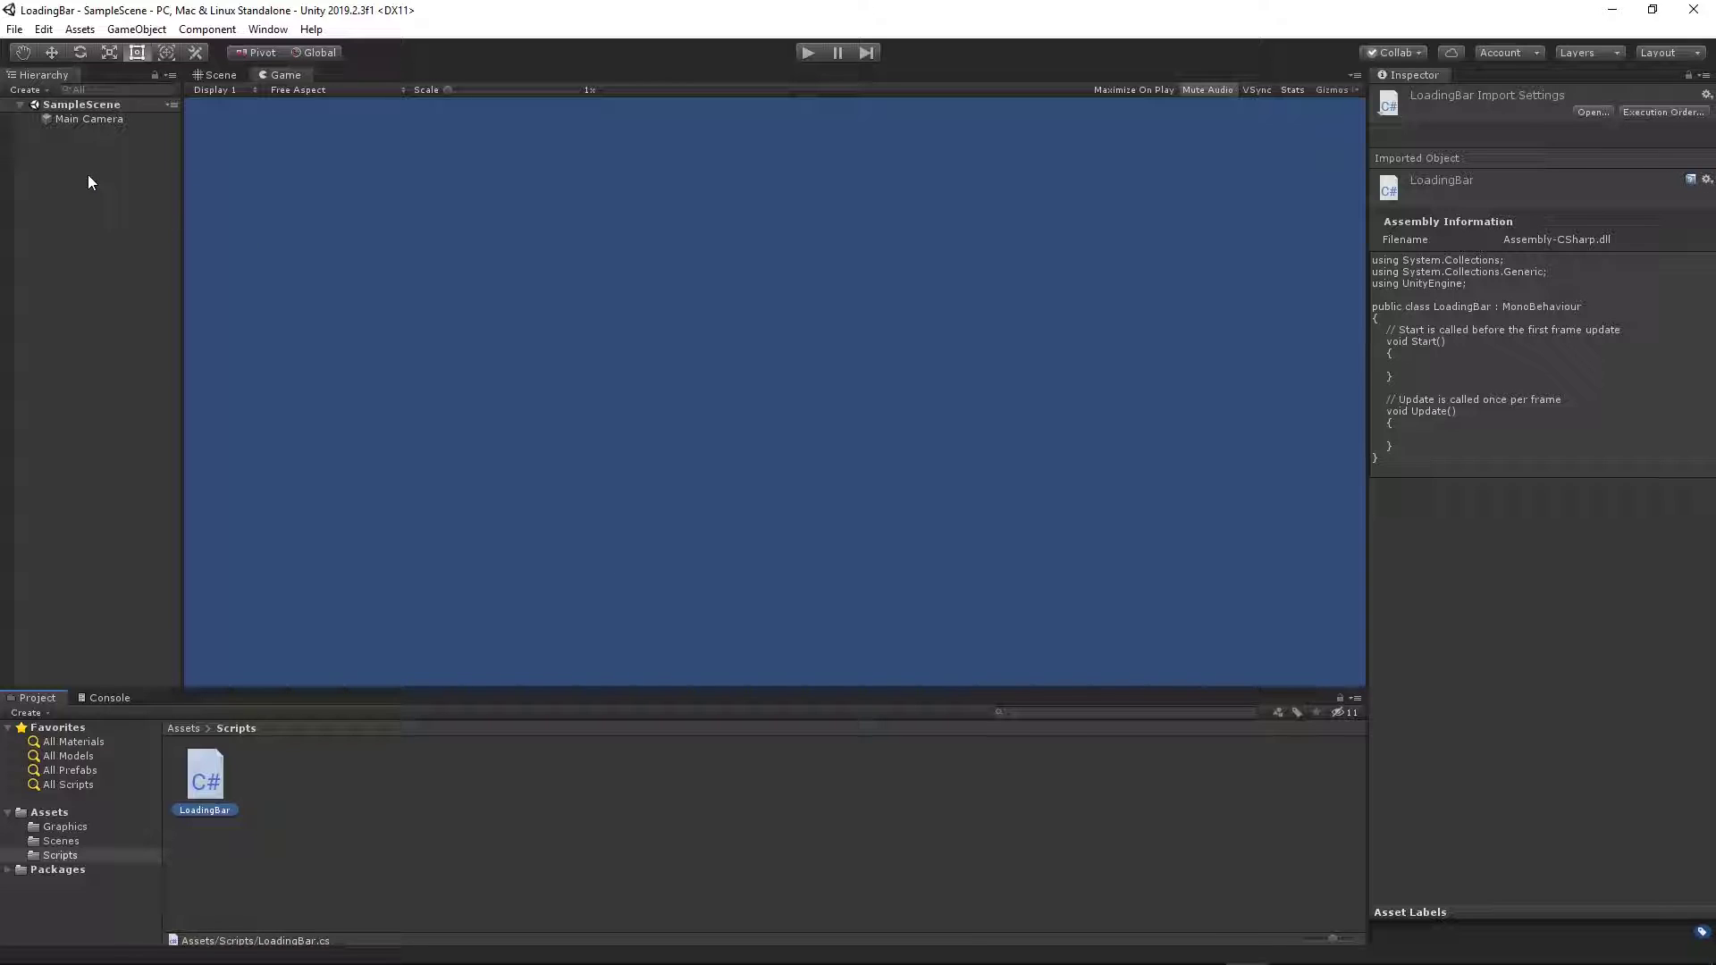
Add a UI Canvas to the SampleScene from the Hierarchy.
{"action": "right_click", "coordinate": [52, 169]}
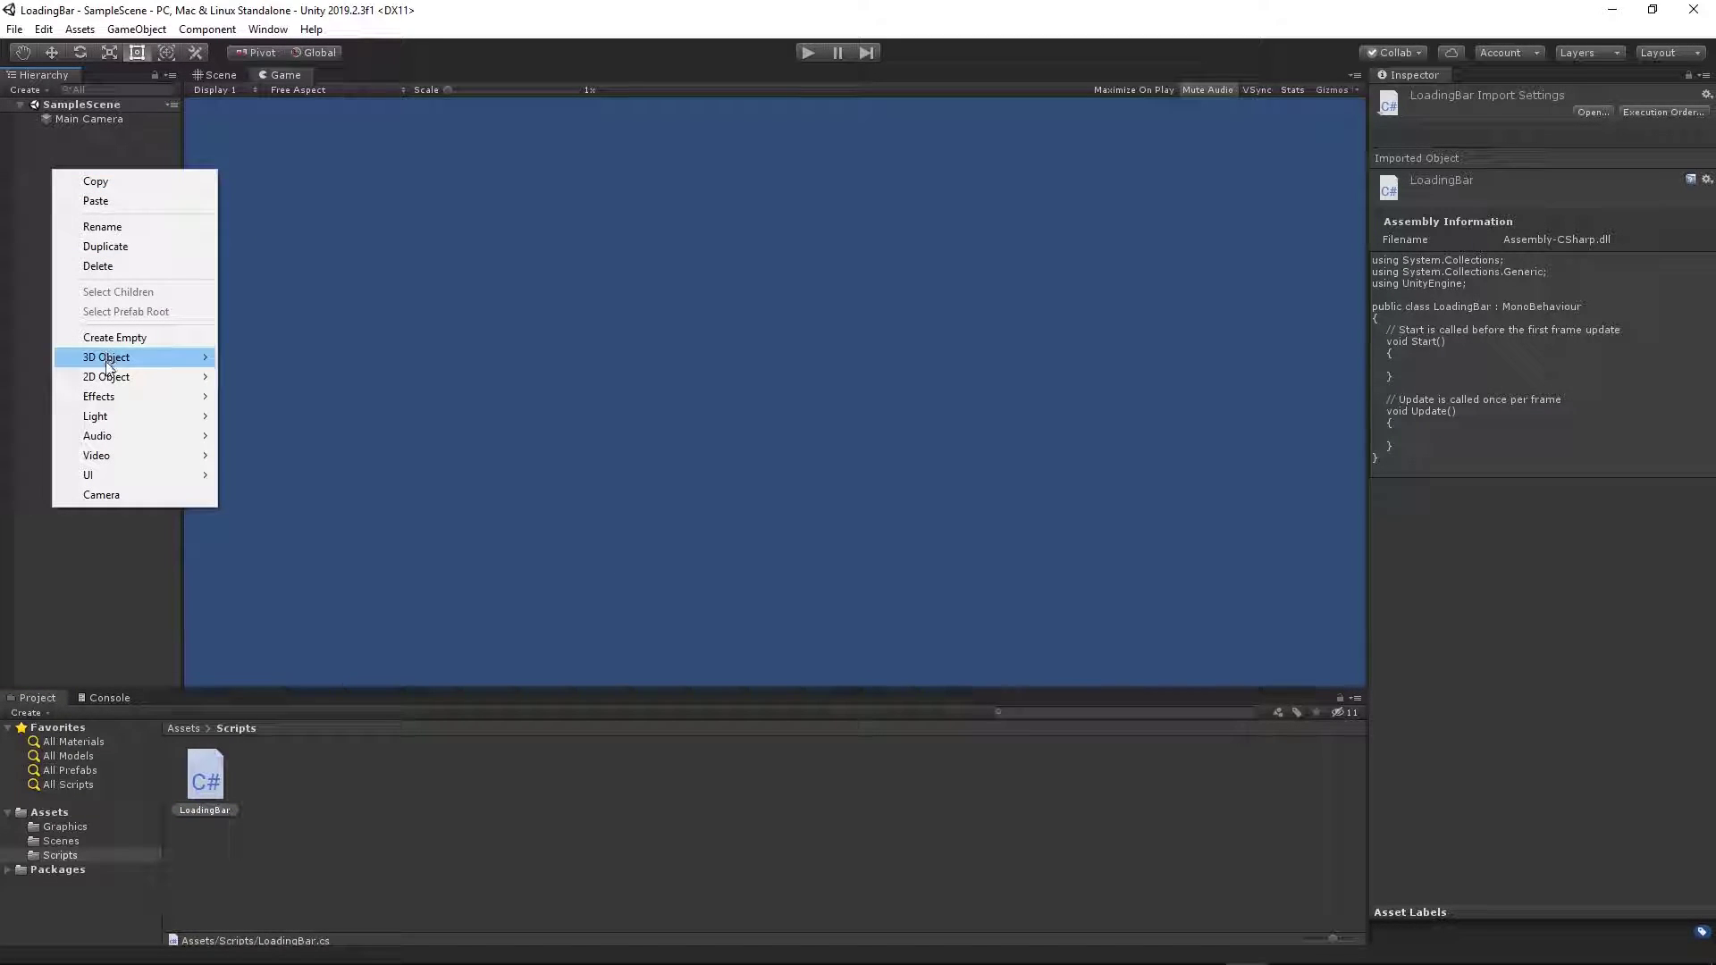
{"action": "mouse_move", "coordinate": [102, 475]}
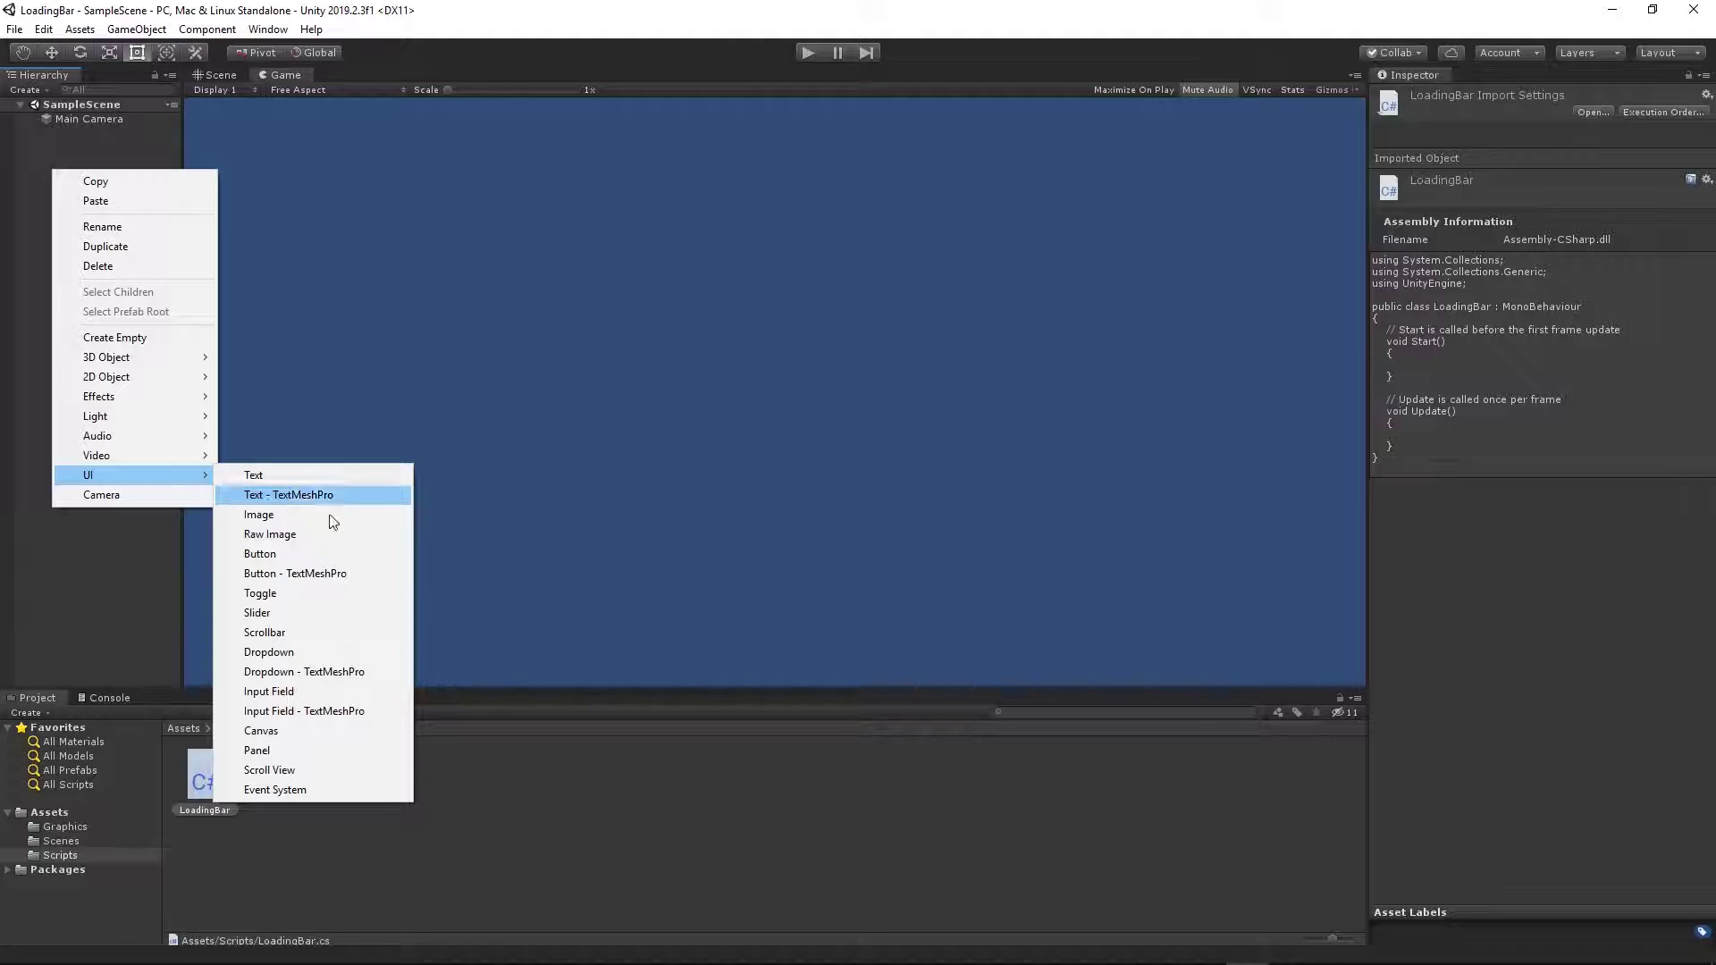
{"action": "left_click", "coordinate": [330, 732]}
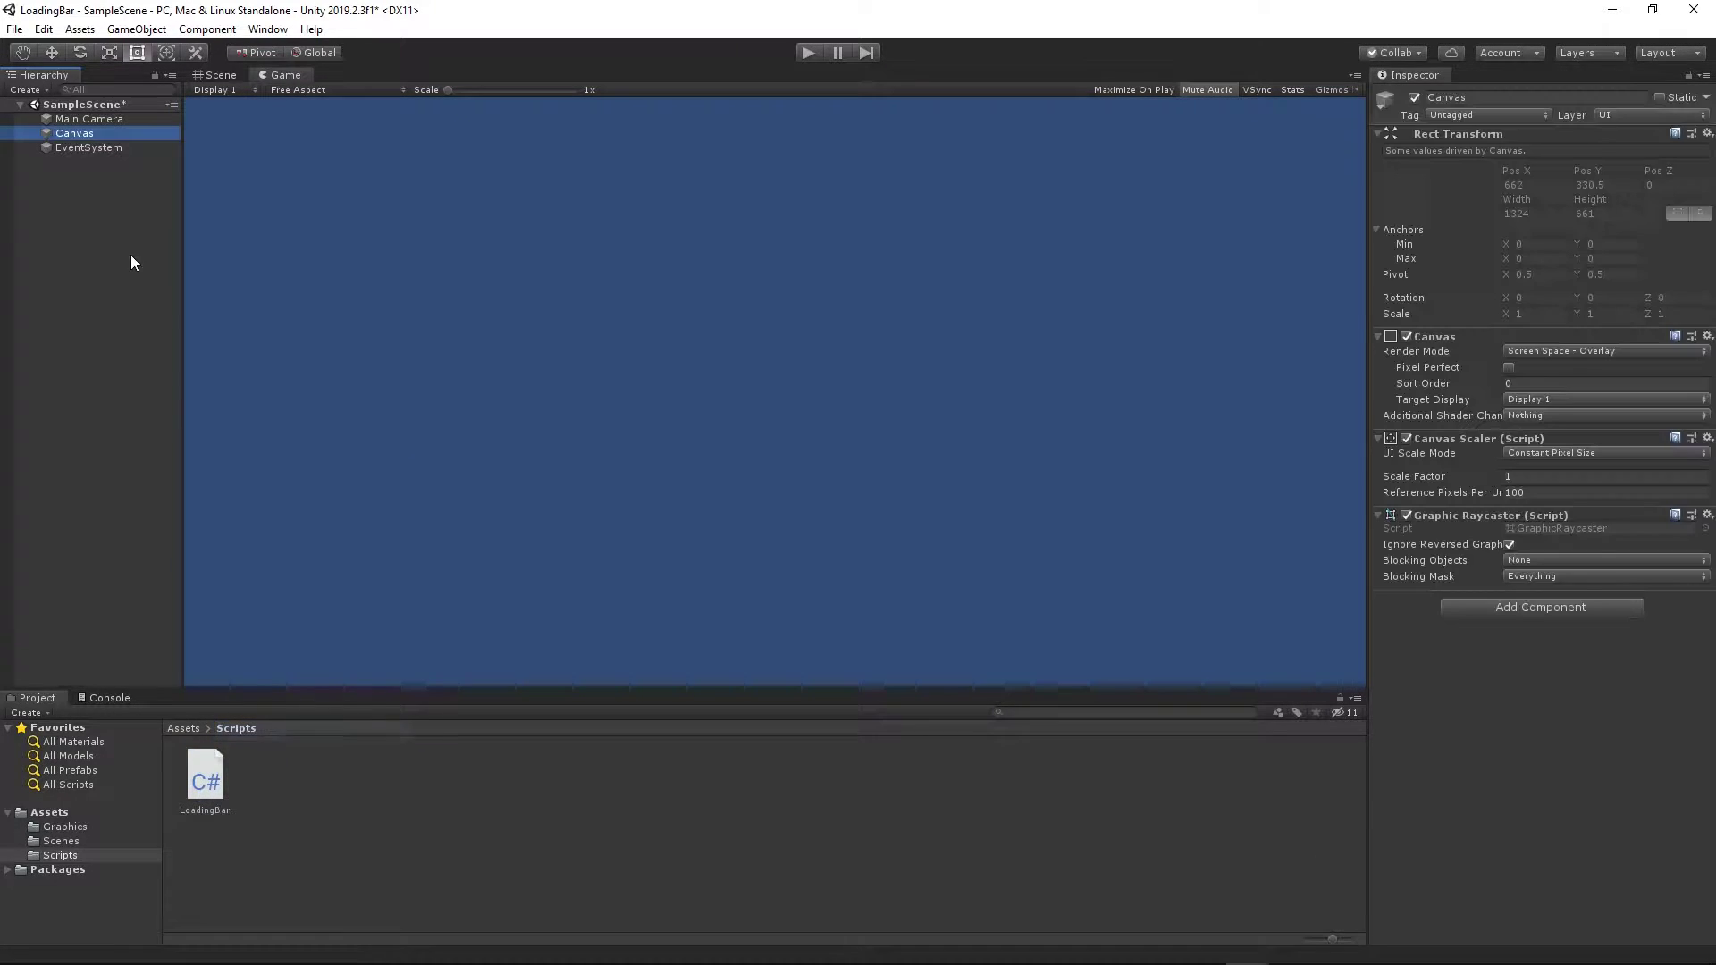
{"action": "left_click", "coordinate": [354, 519]}
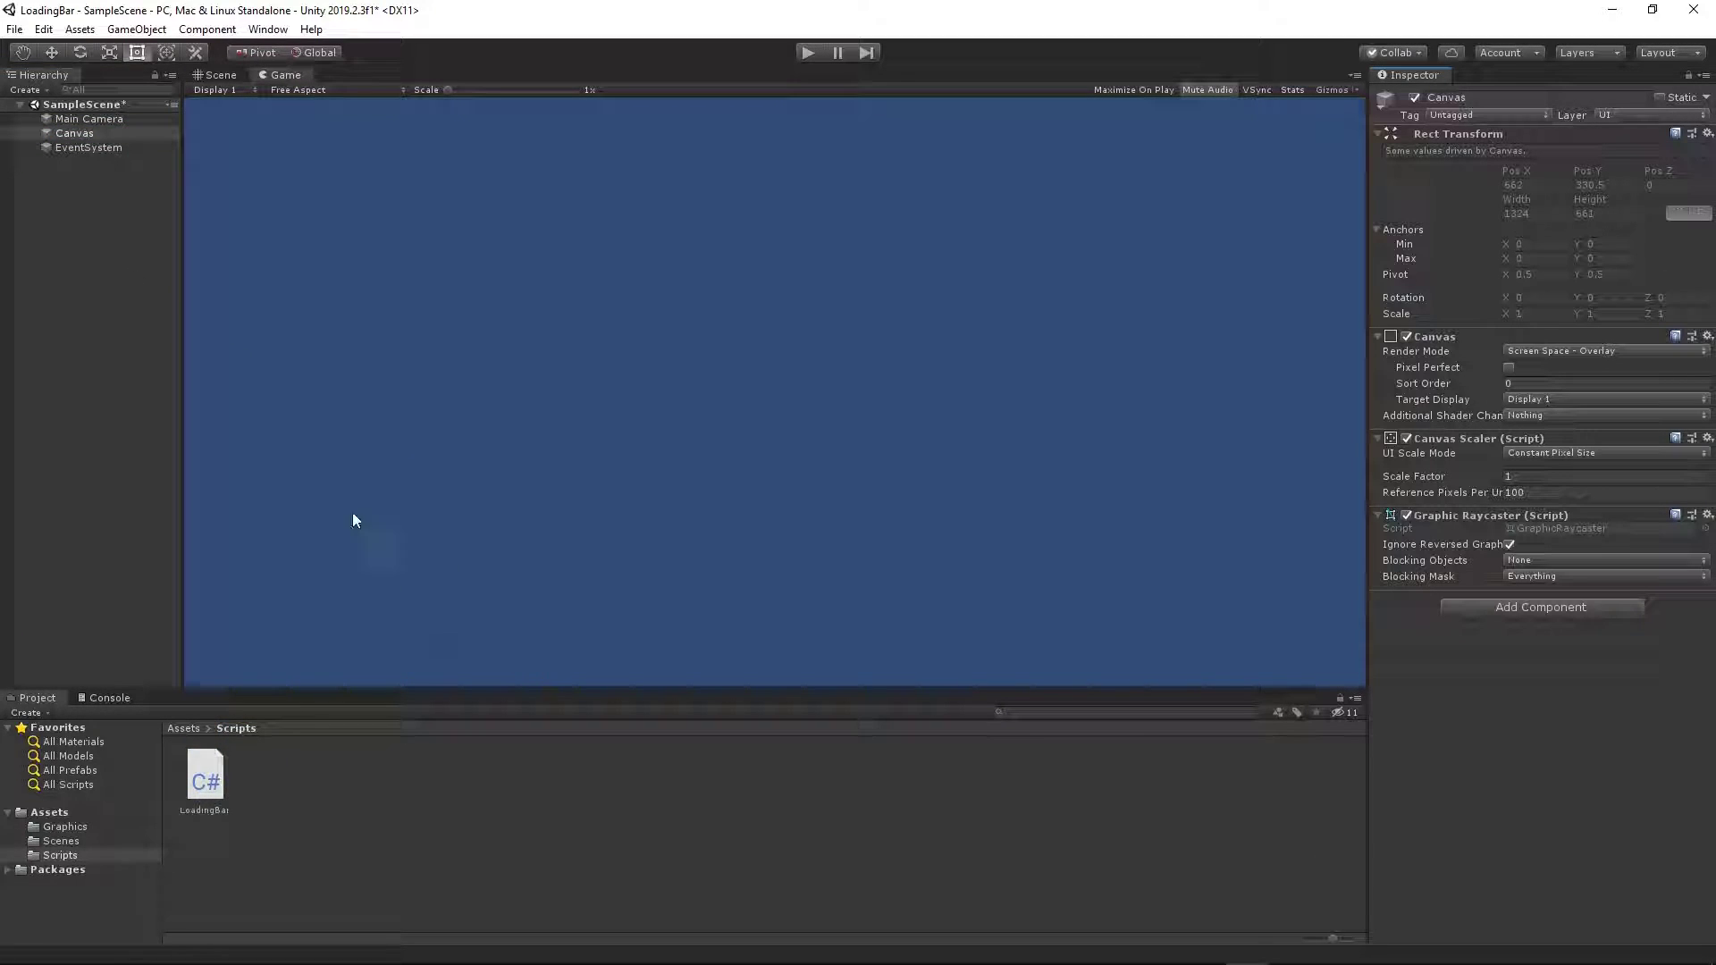
Create an empty Canvas child named LoadingBar and attach the LoadingBar script to it.
{"action": "right_click", "coordinate": [75, 137]}
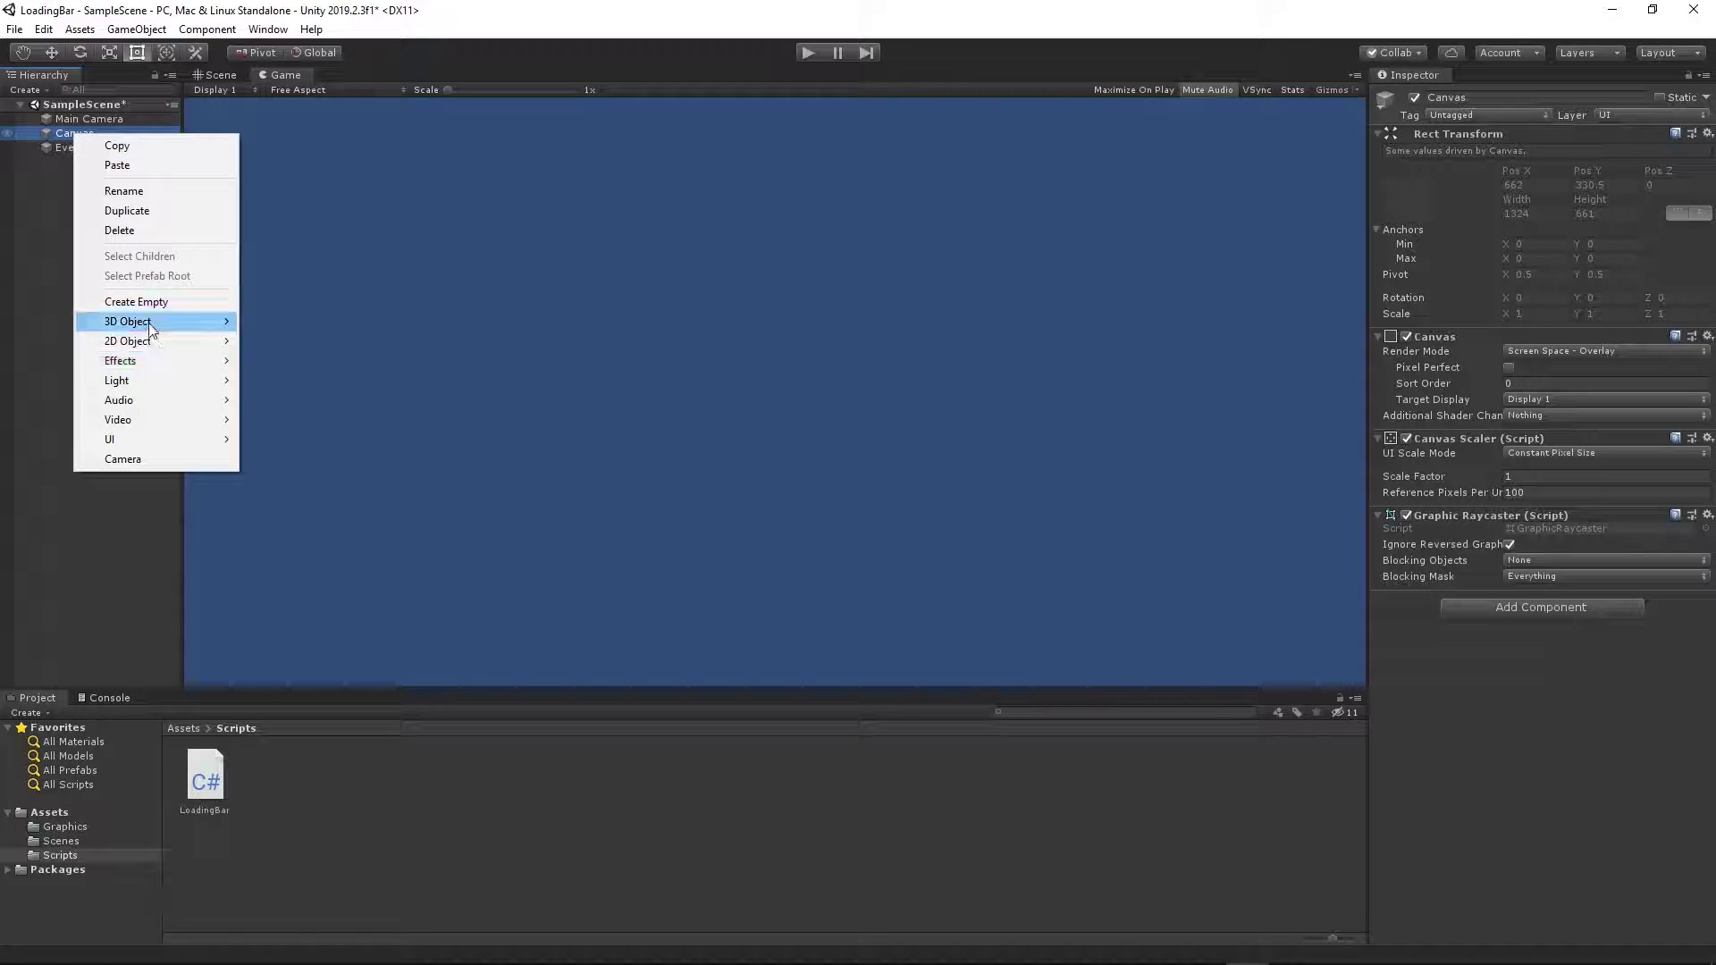
{"action": "left_click", "coordinate": [136, 302]}
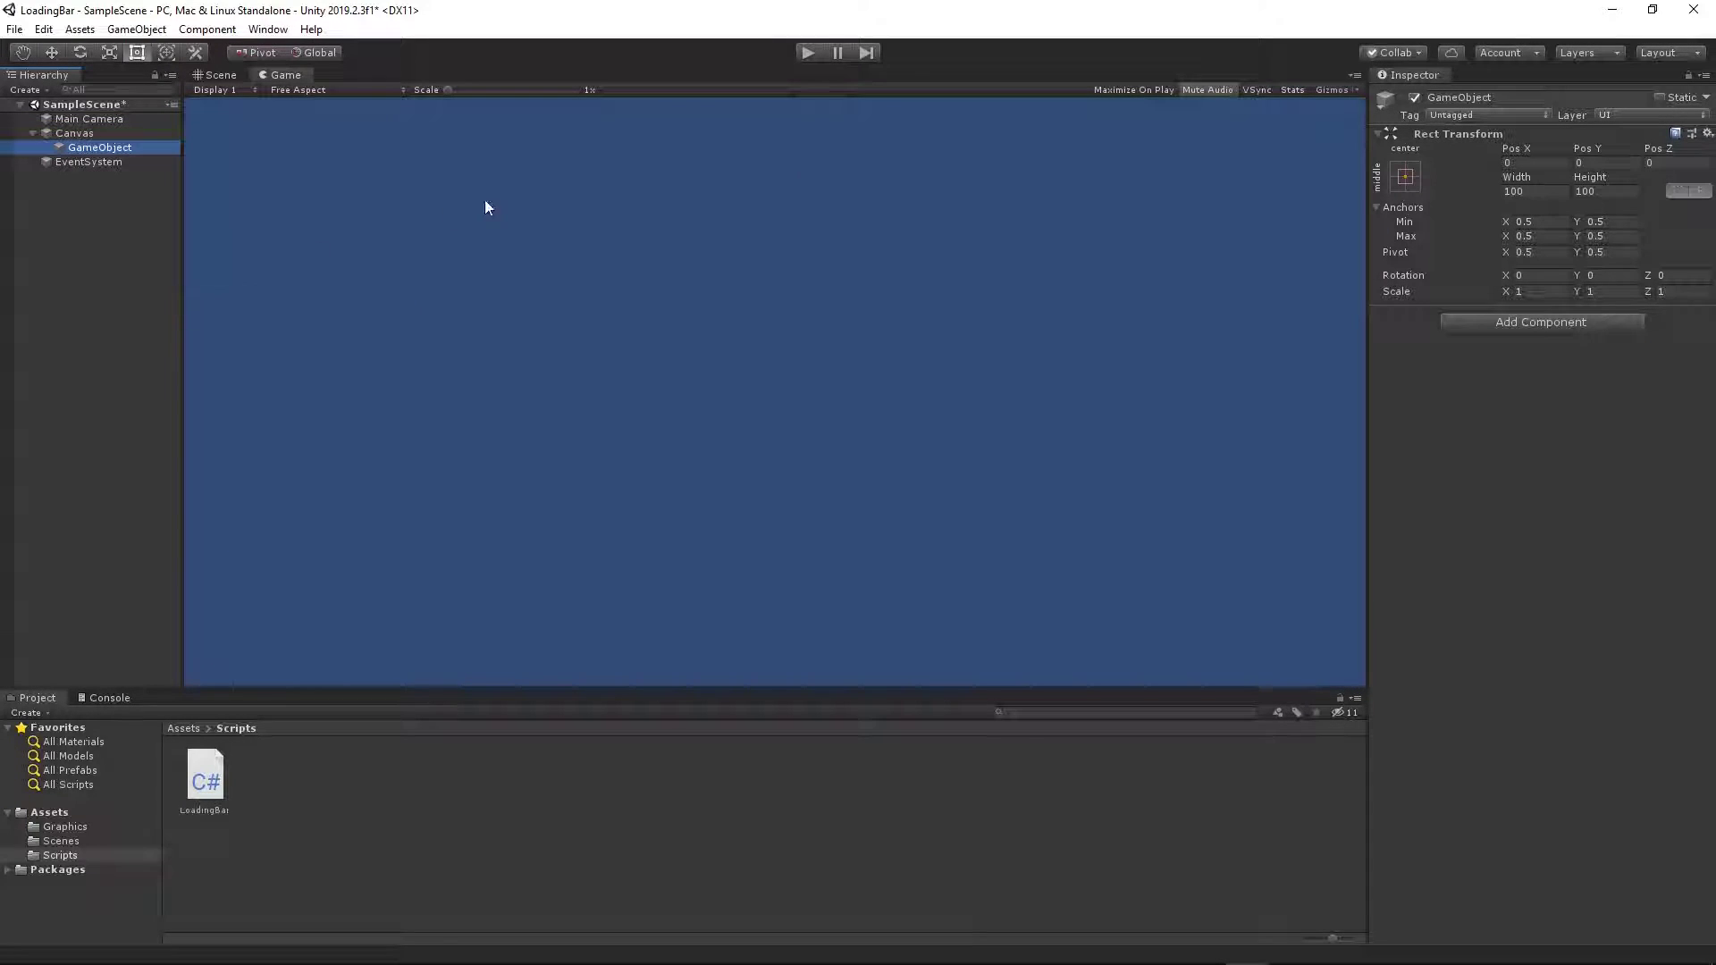
{"action": "left_click", "coordinate": [1502, 98]}
{"action": "type", "text": "LoadingBar"}
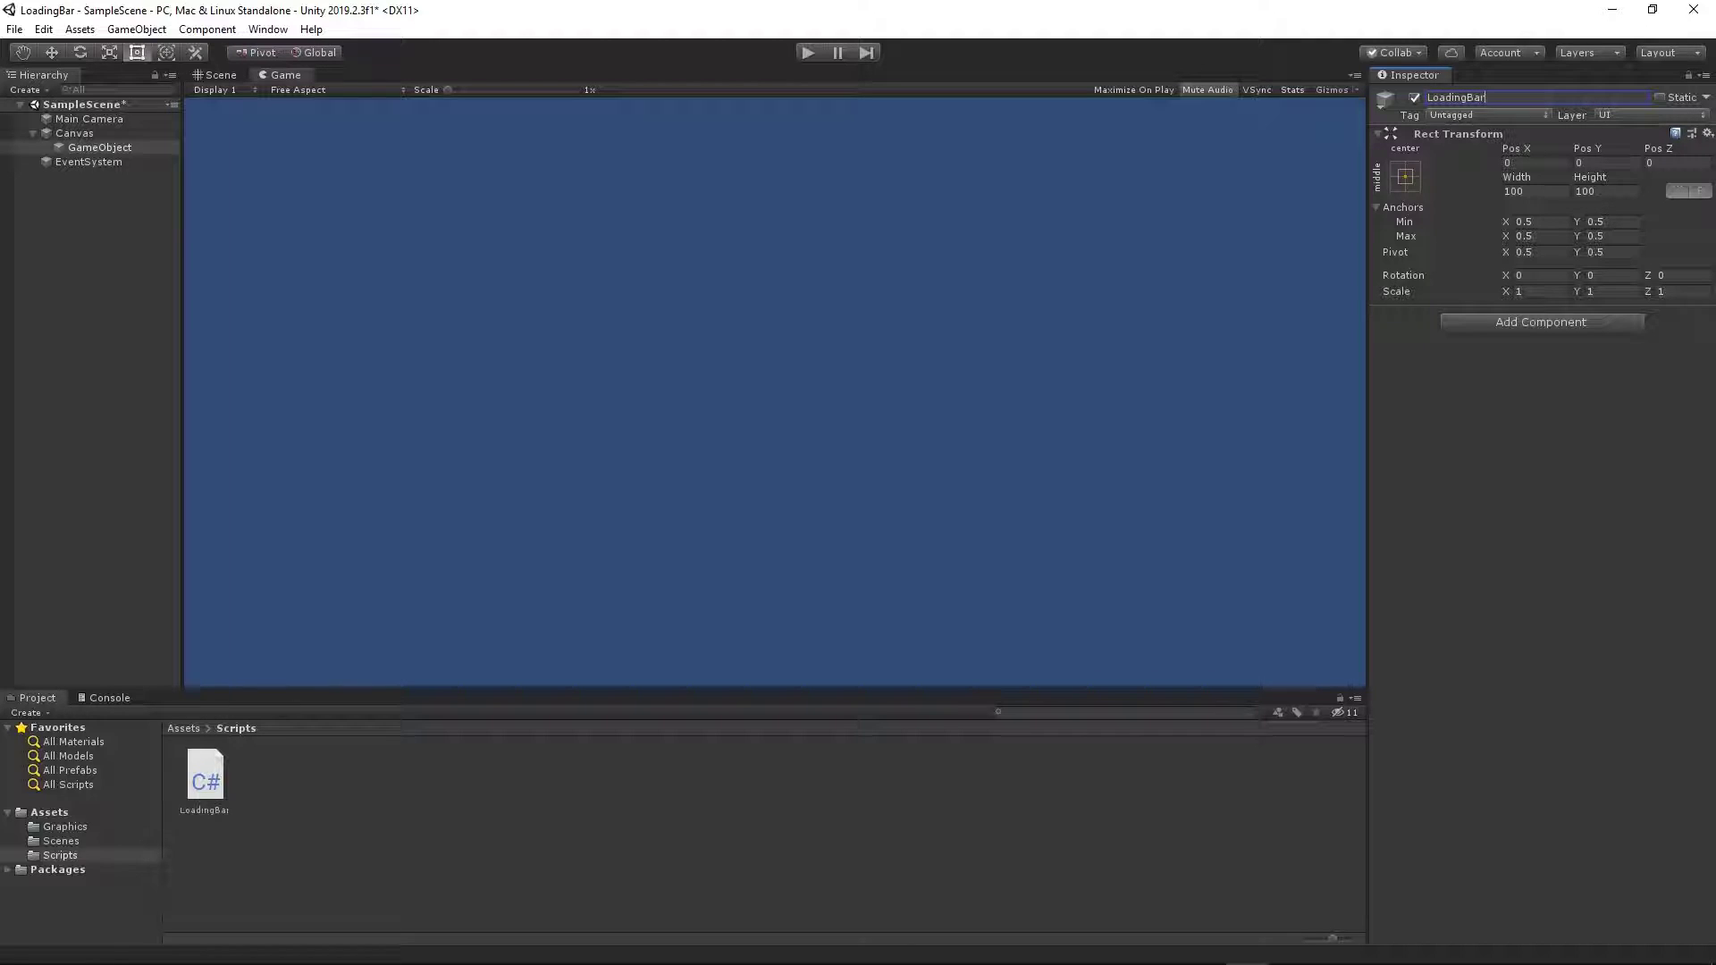
{"action": "key", "text": "Return"}
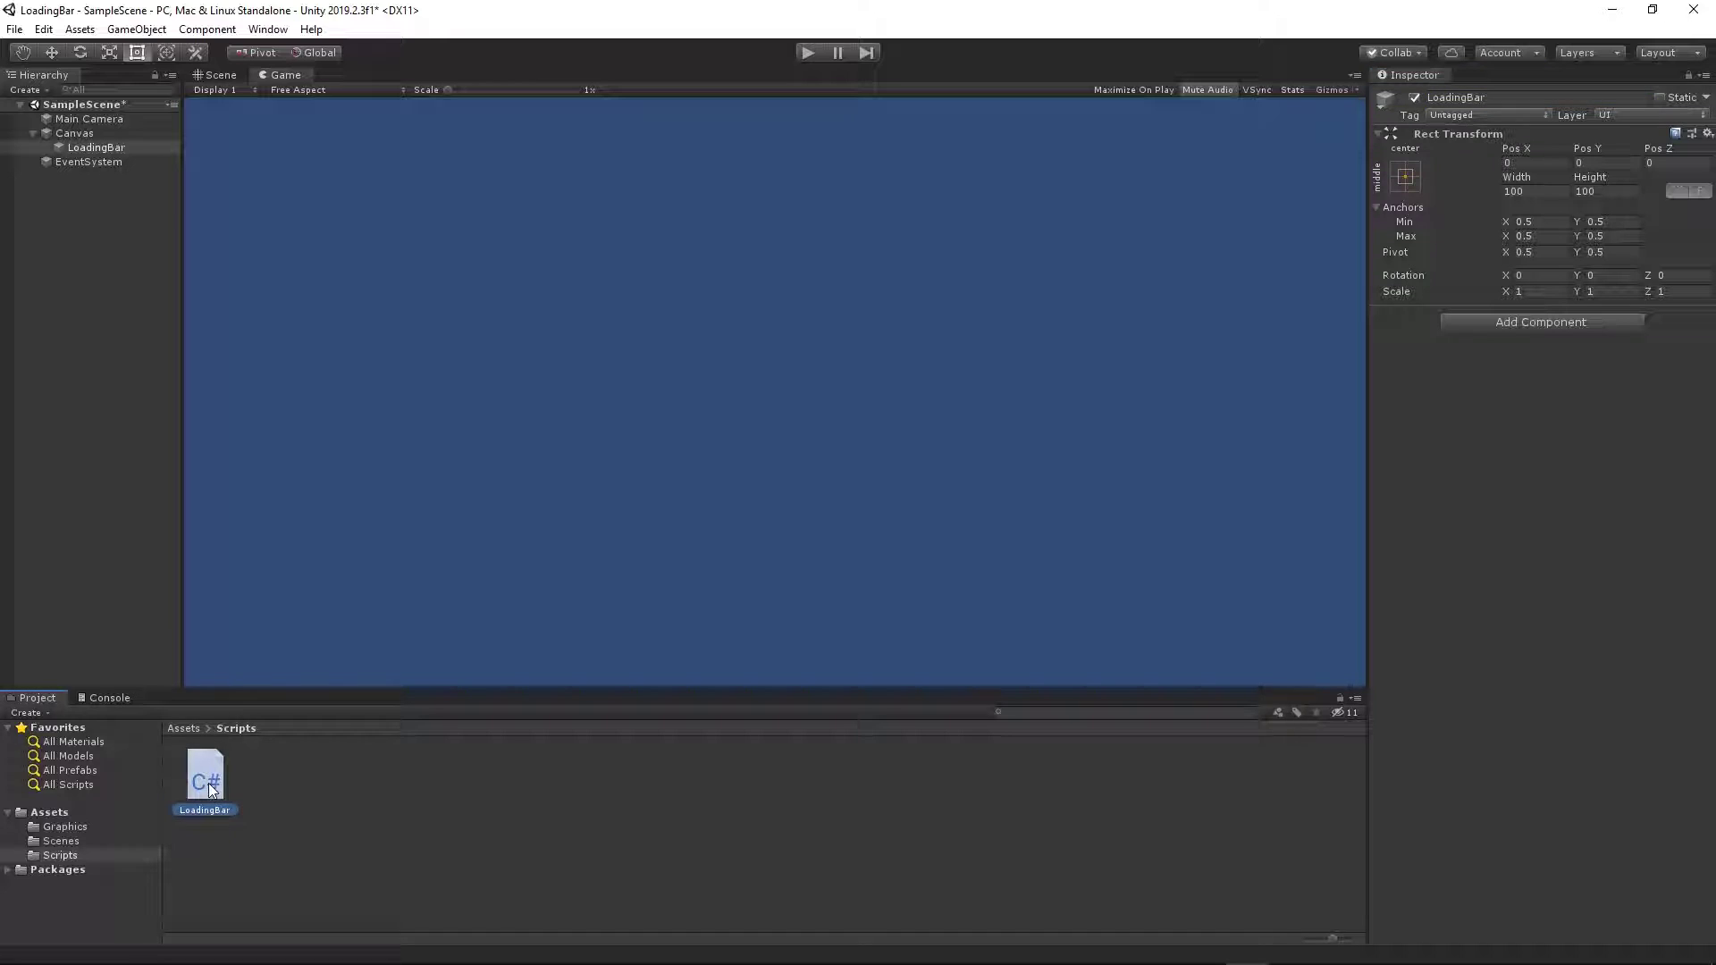
{"action": "left_click_drag", "start_coordinate": [207, 783], "coordinate": [1461, 396]}
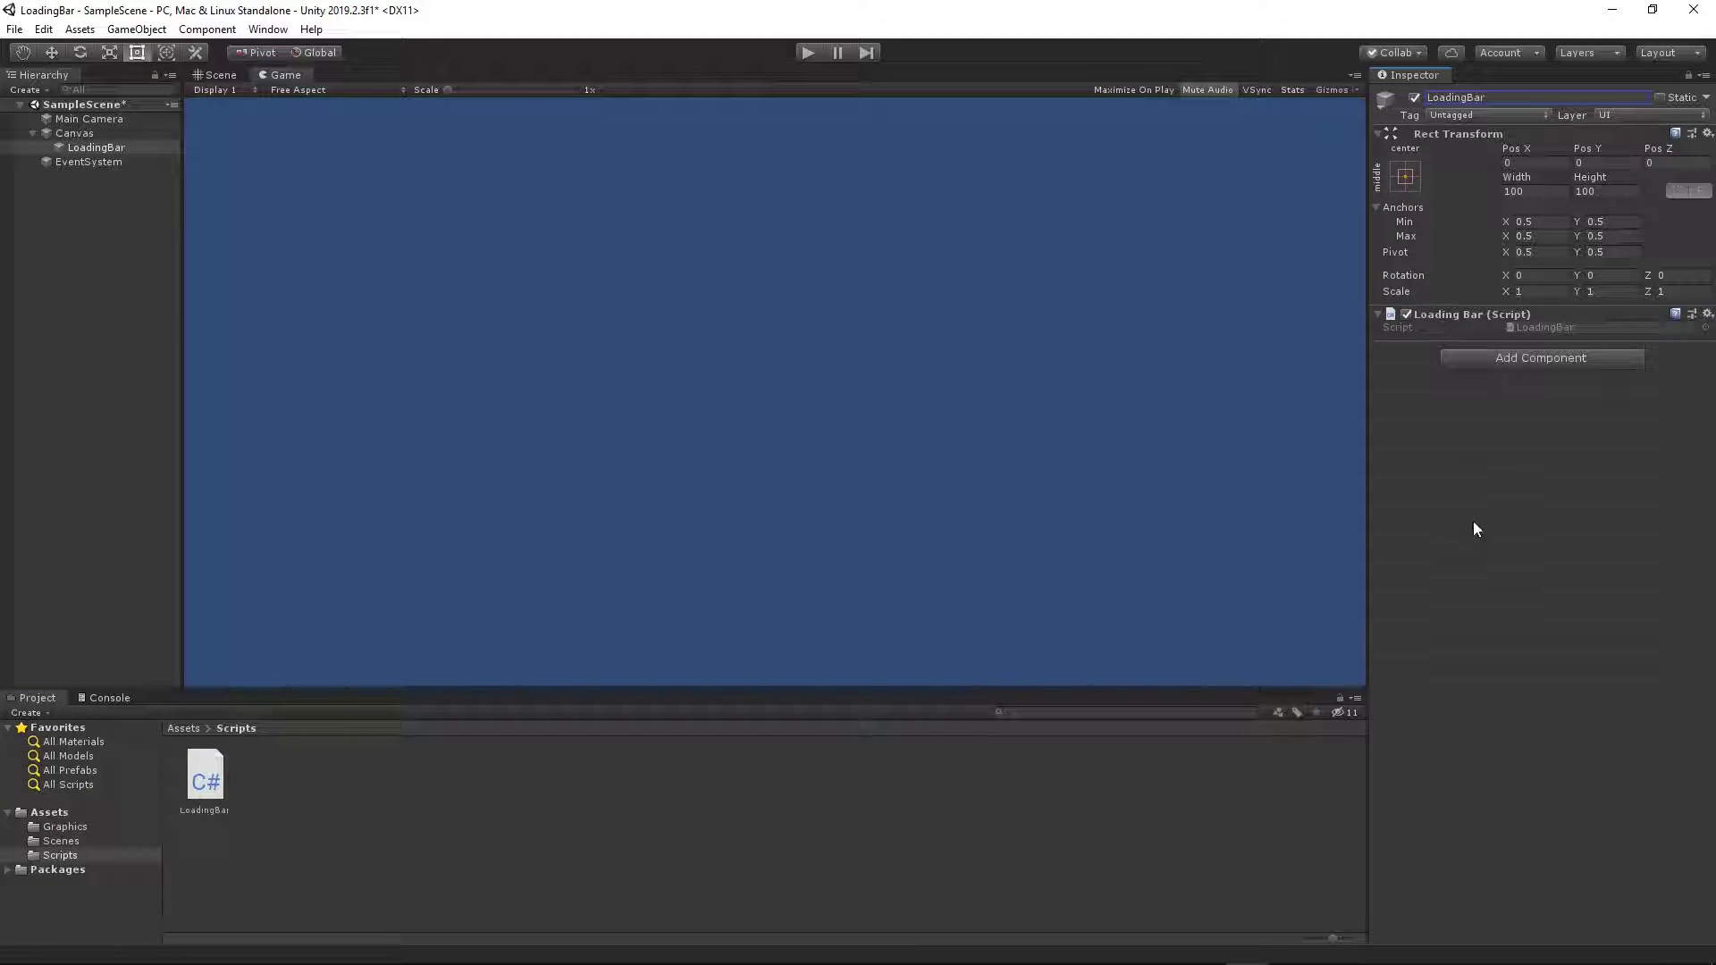
{"action": "left_click", "coordinate": [80, 402]}
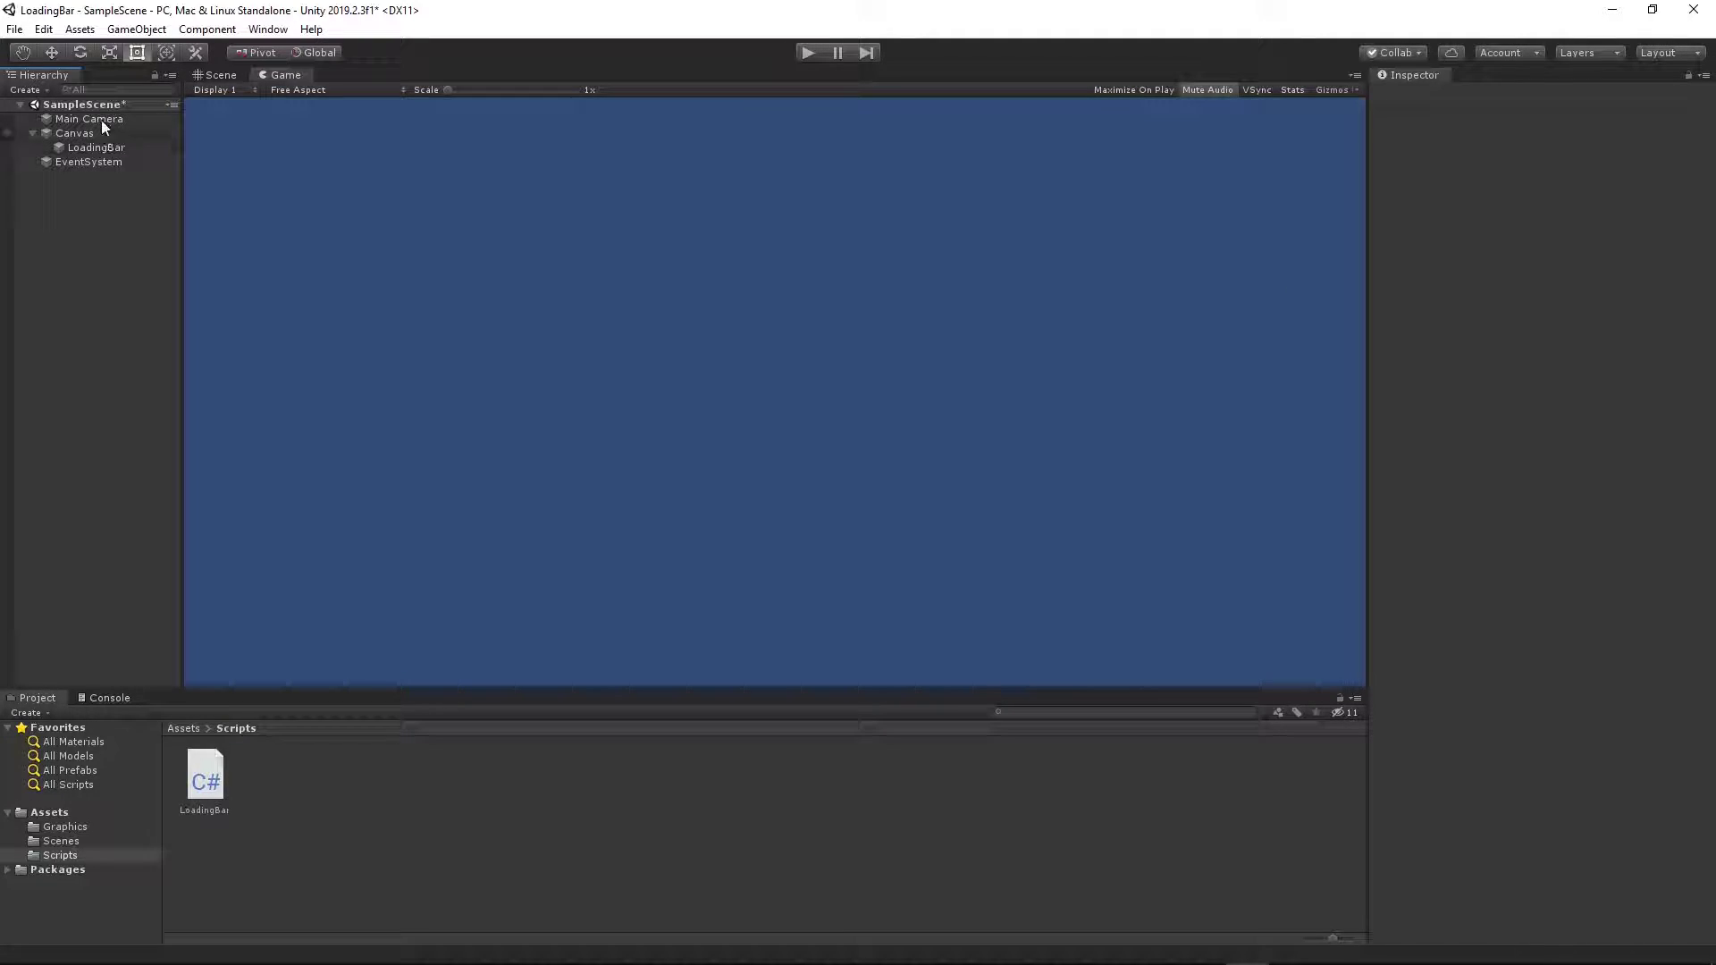
Add a UI Image named BarFrame under LoadingBar, using the BarFrame sprite as its source.
{"action": "right_click", "coordinate": [89, 148]}
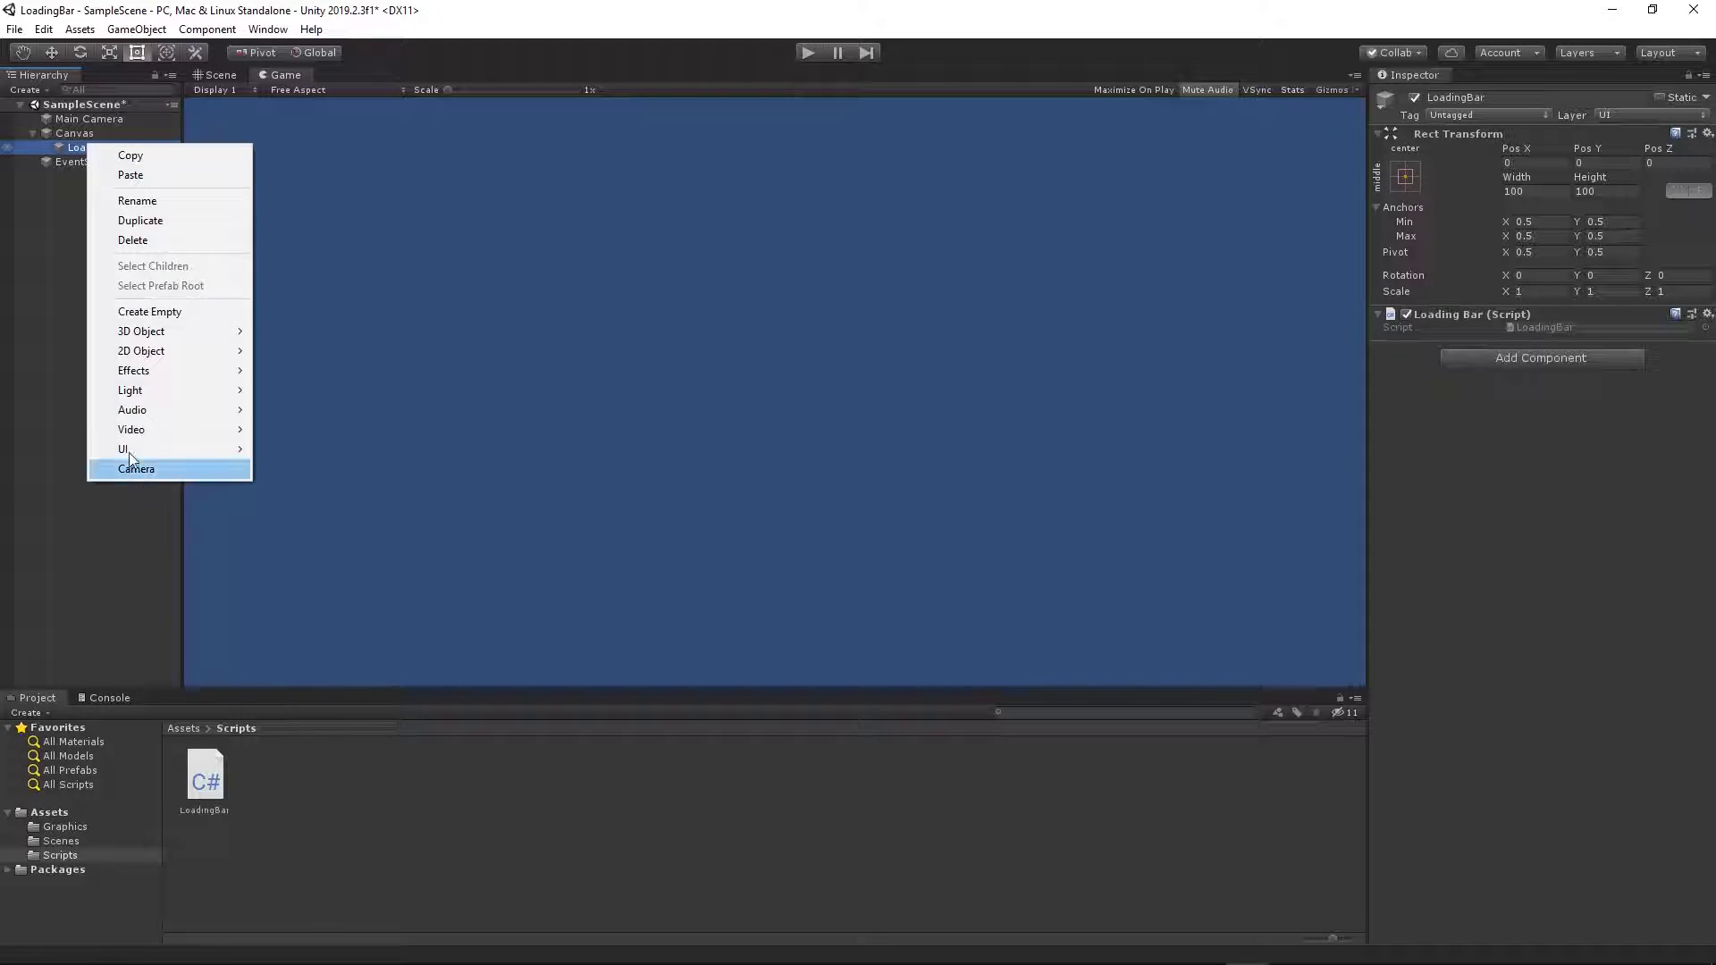
{"action": "mouse_move", "coordinate": [179, 448]}
{"action": "left_click", "coordinate": [306, 489]}
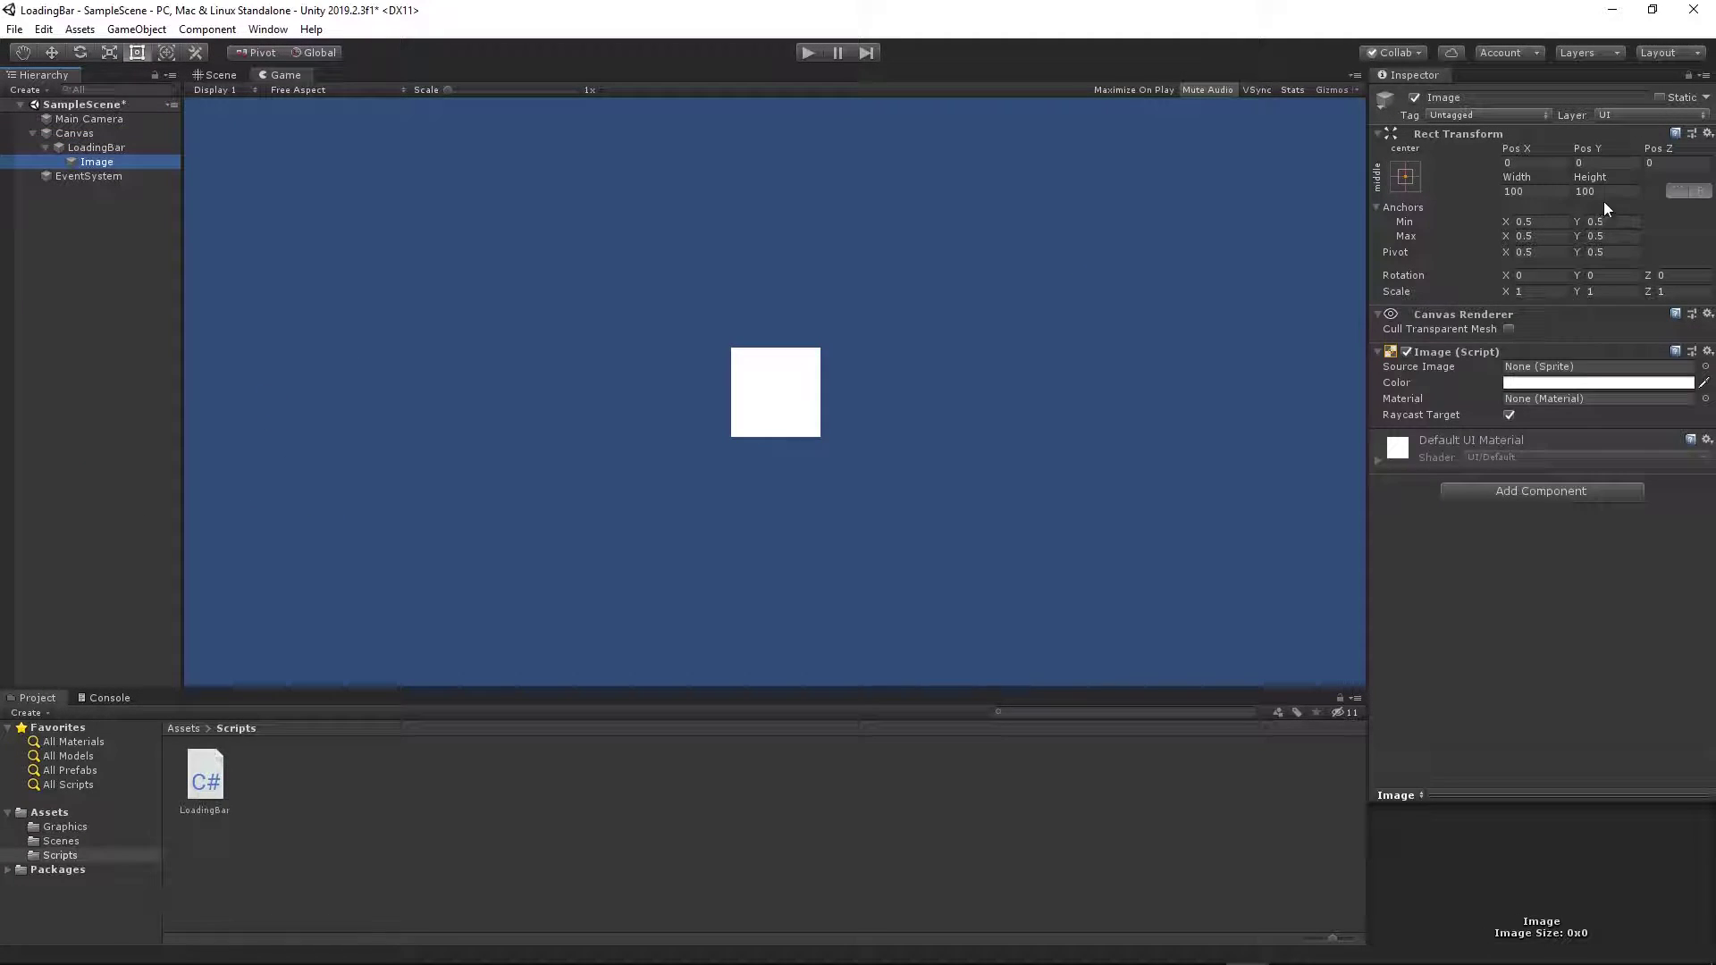
{"action": "left_click", "coordinate": [1446, 98]}
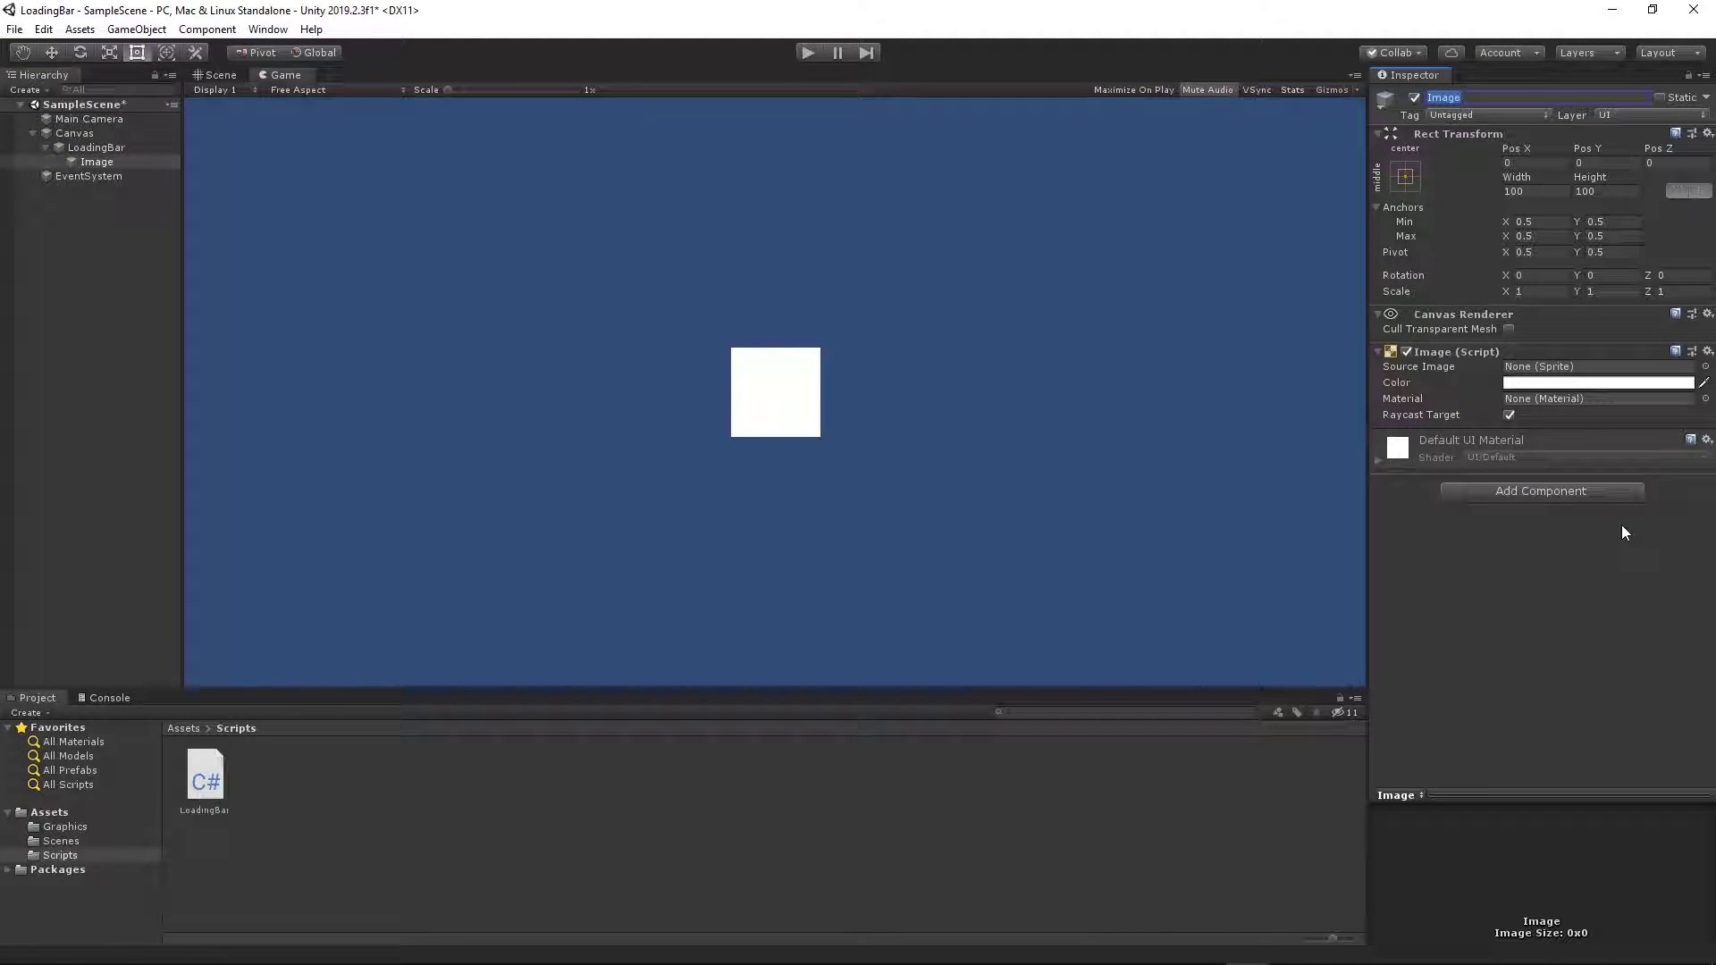
{"action": "type", "text": "BarFrame"}
{"action": "key", "text": "Return"}
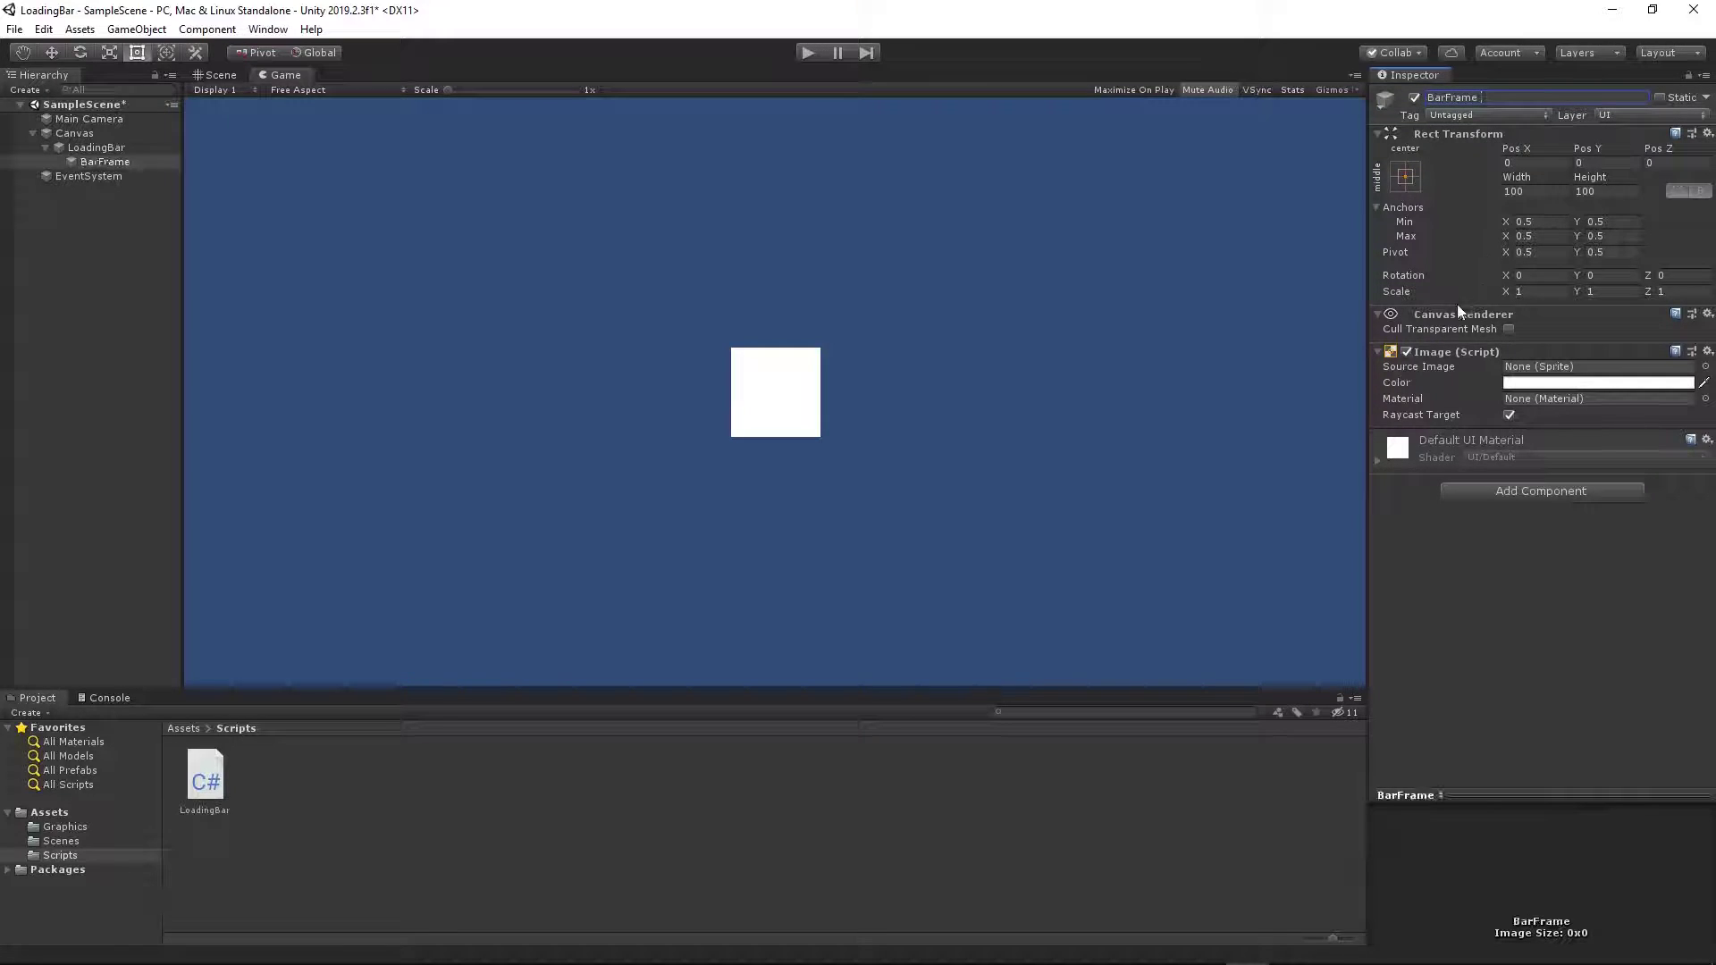
{"action": "left_click", "coordinate": [61, 840]}
{"action": "left_click", "coordinate": [62, 826]}
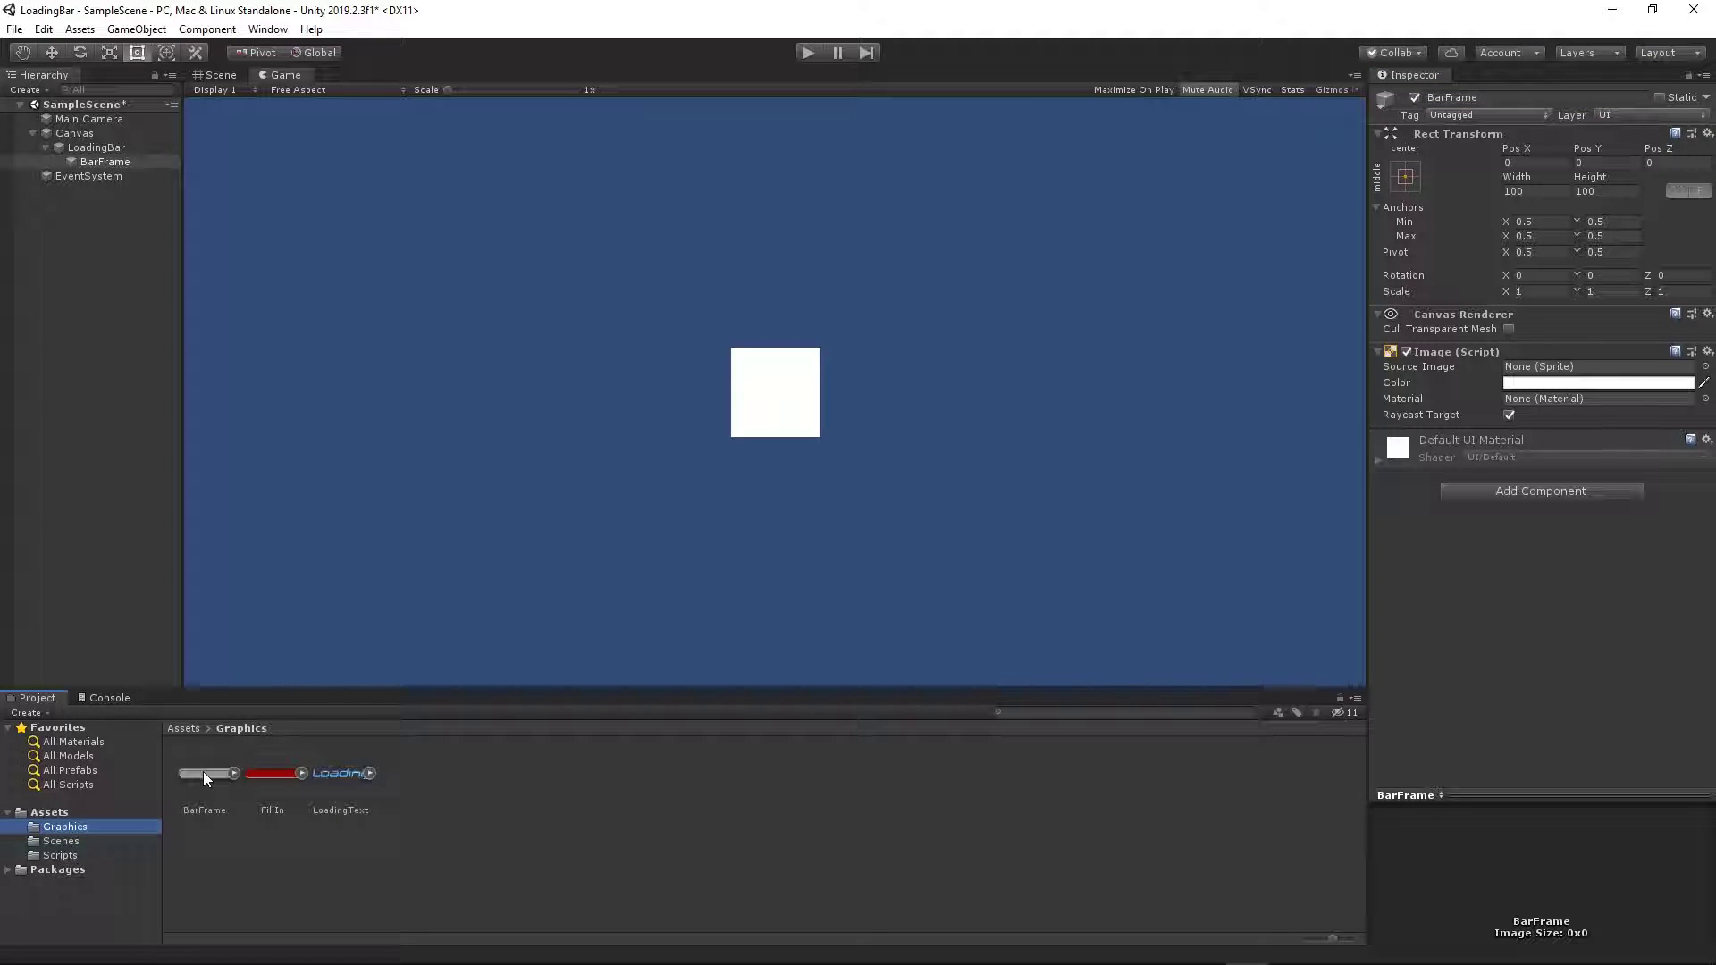
{"action": "left_click_drag", "start_coordinate": [201, 780], "coordinate": [1549, 376]}
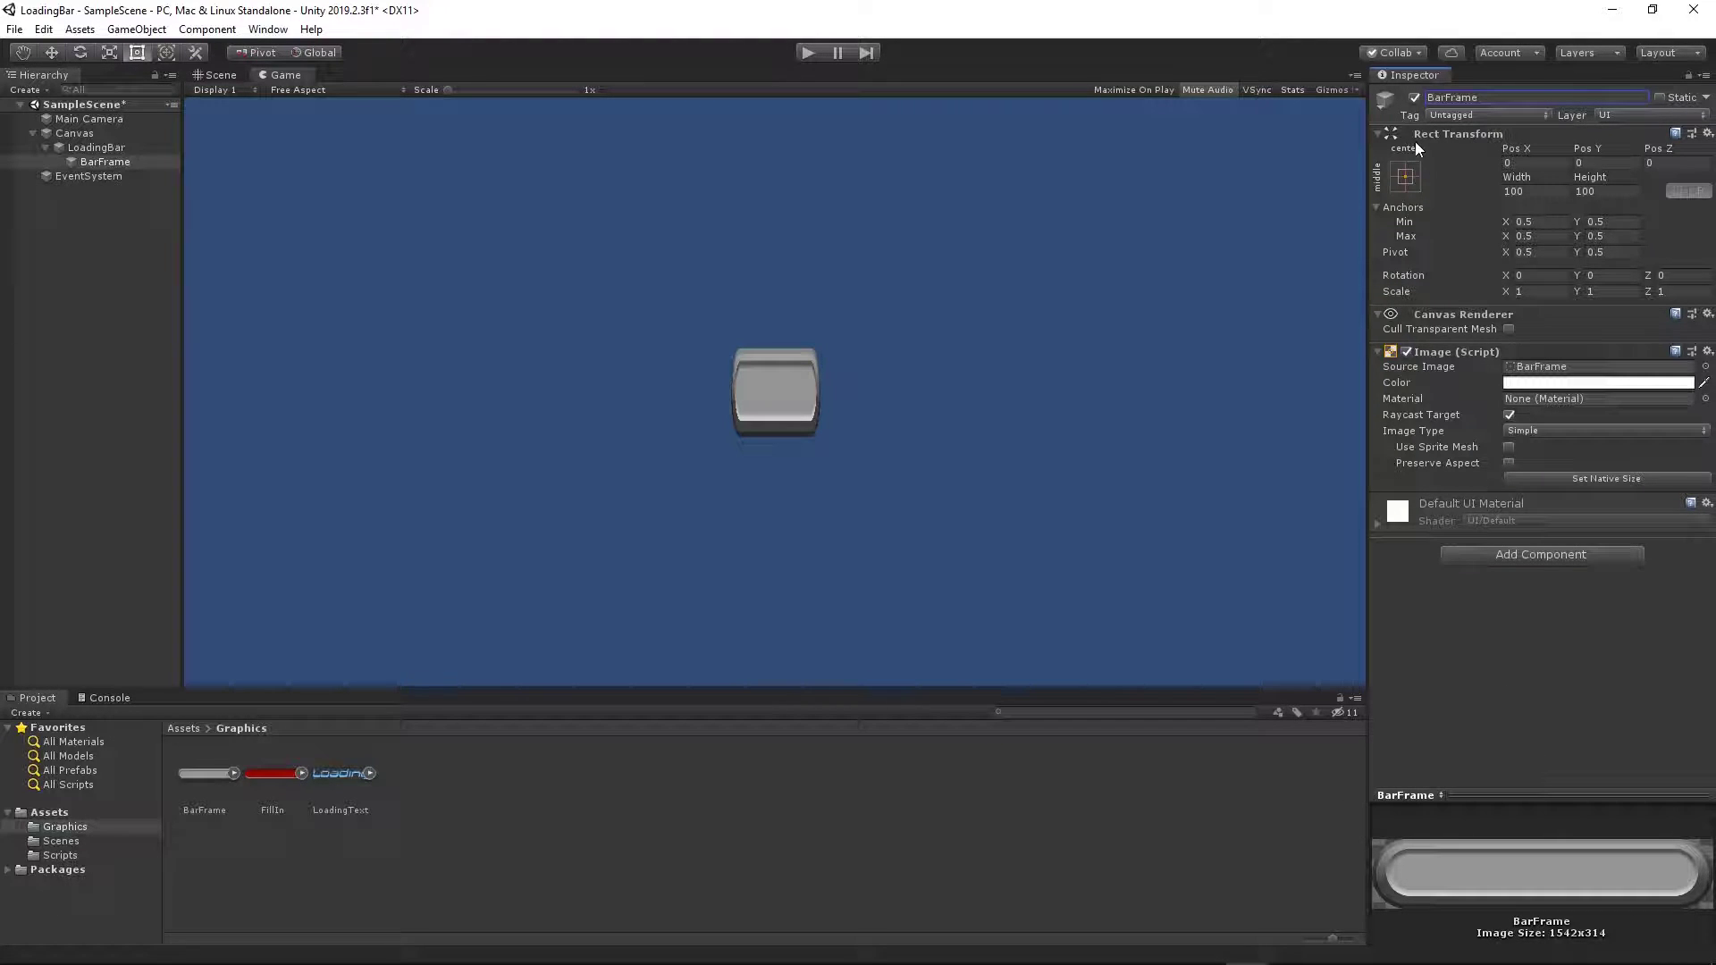
Size BarFrame to 1542 × 314 with Scale X and Y 0.5.
{"action": "left_click", "coordinate": [1530, 191]}
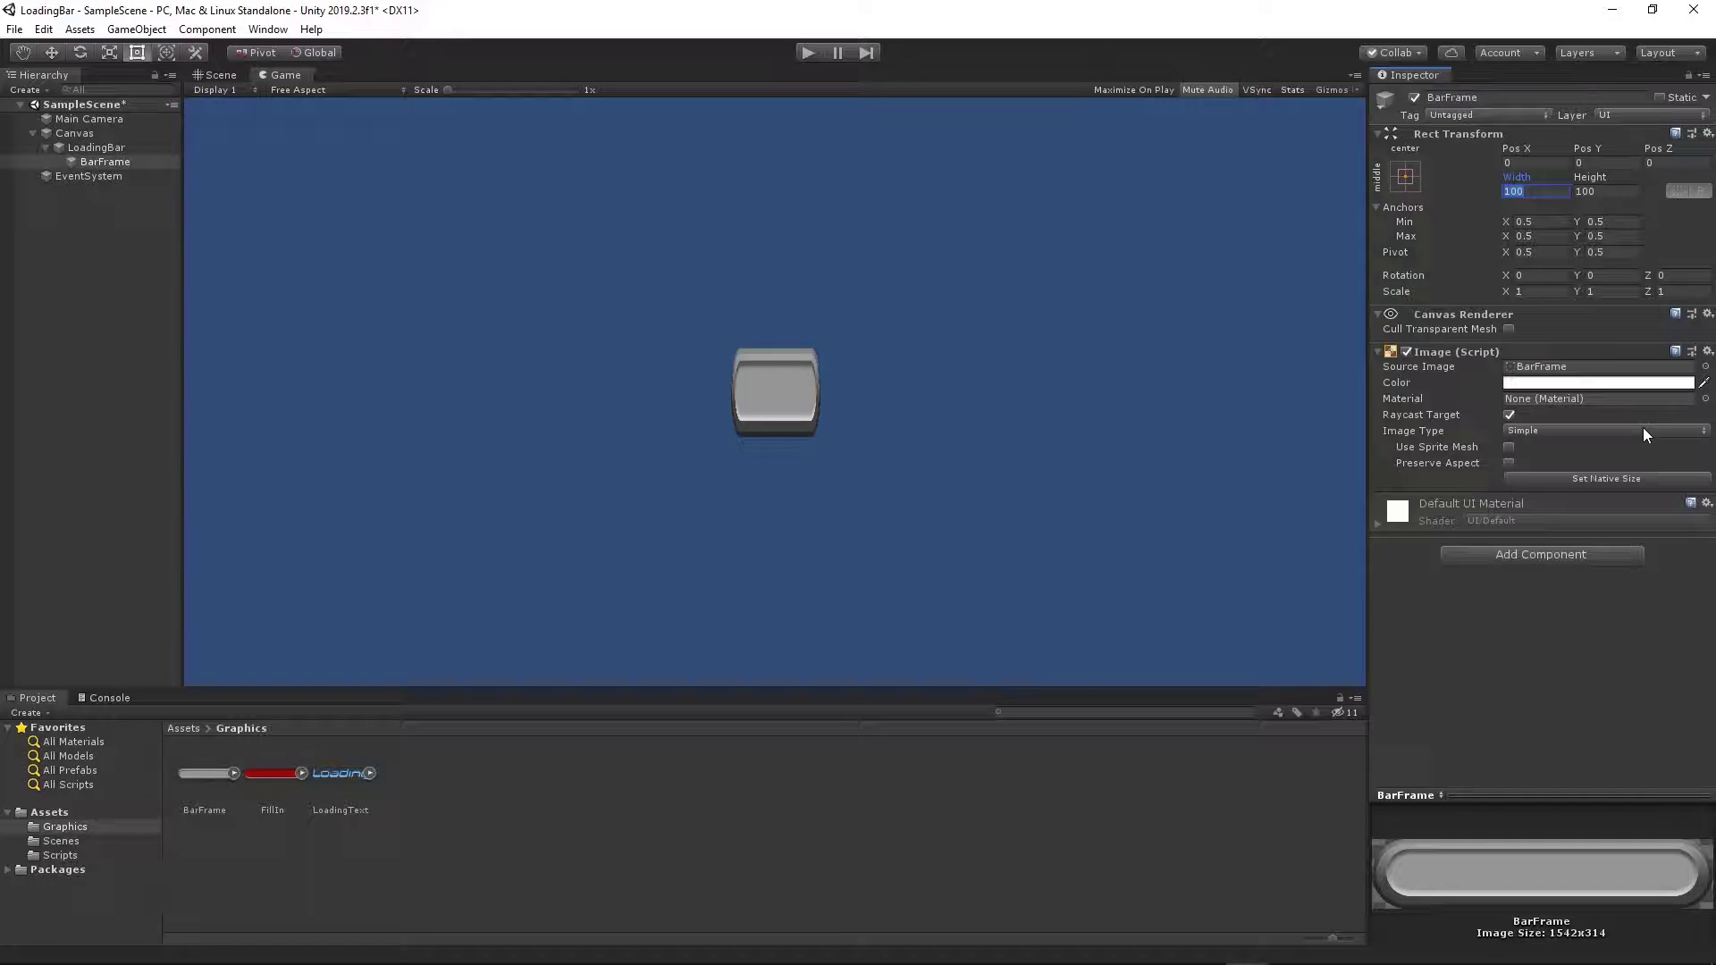
{"action": "type", "text": "15"}
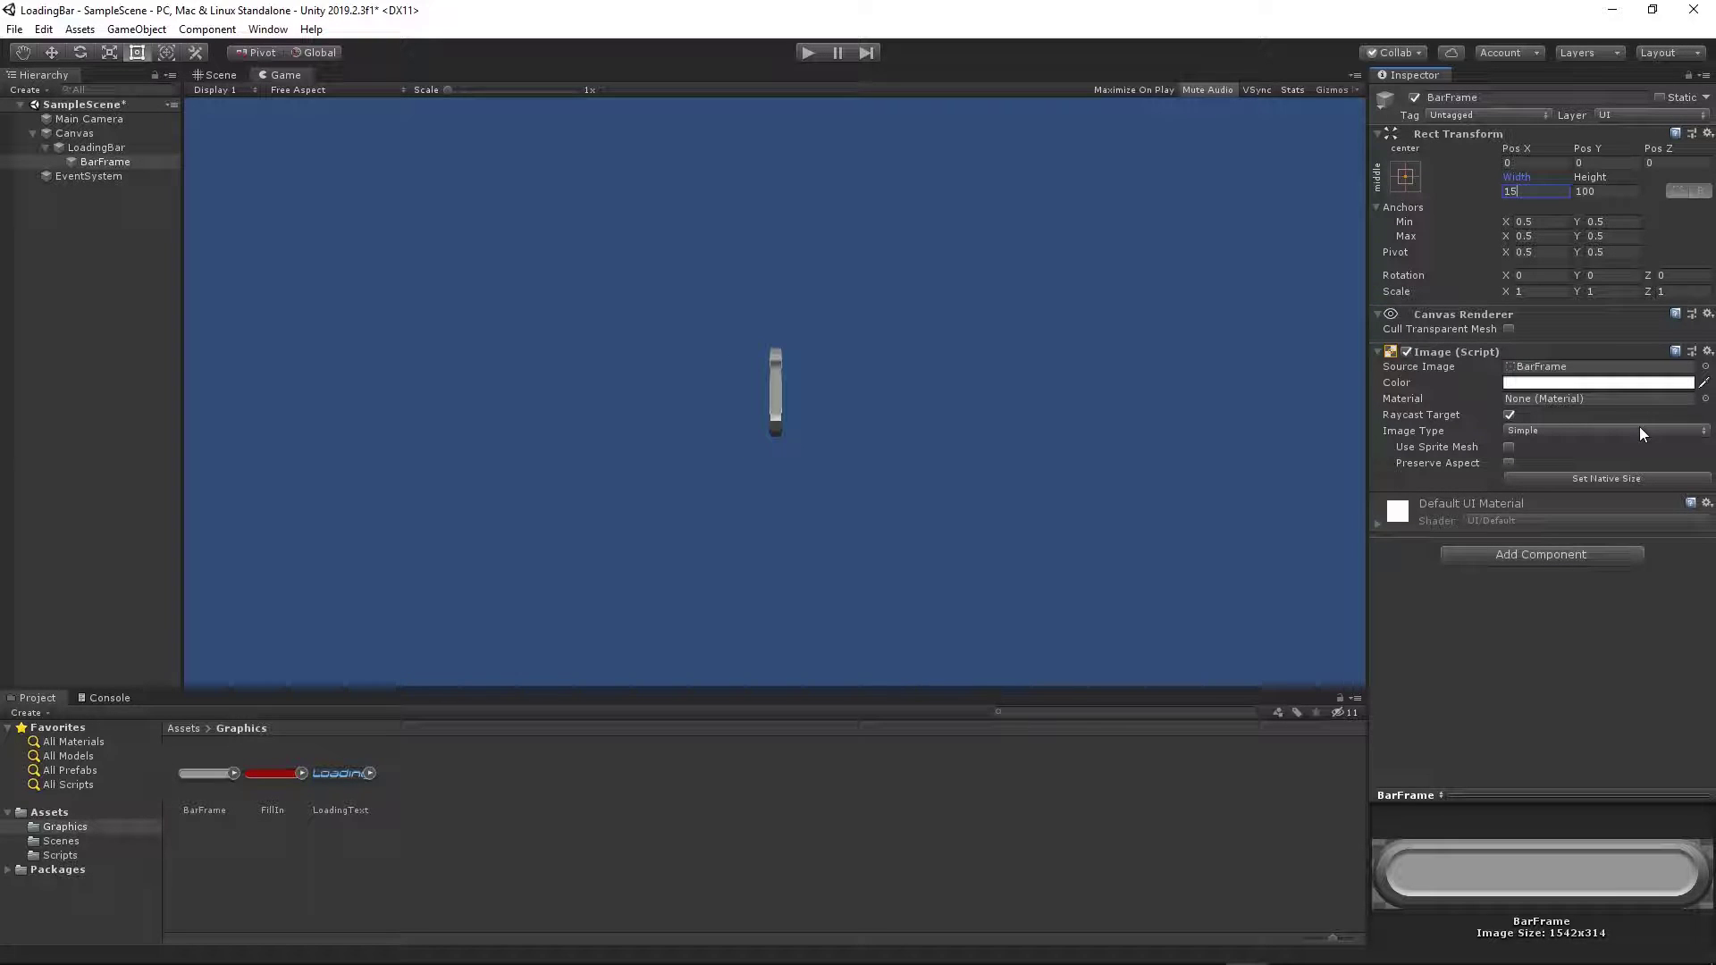
{"action": "type", "text": "42"}
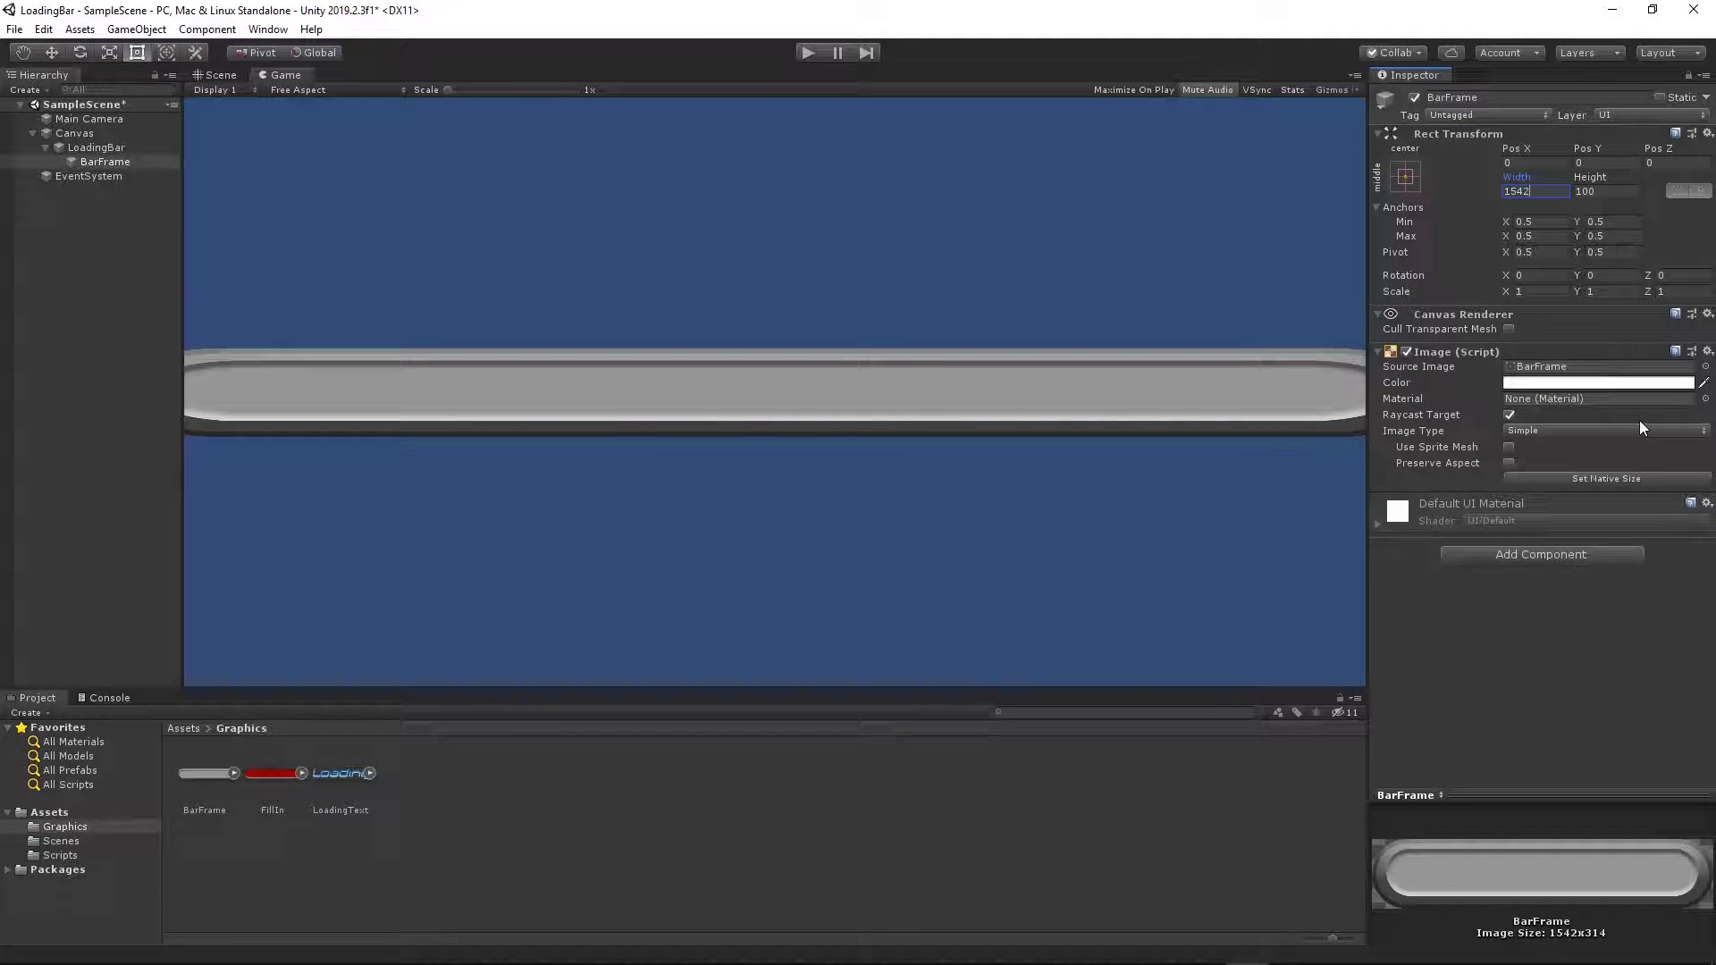
{"action": "key", "text": "Tab"}
{"action": "type", "text": "314"}
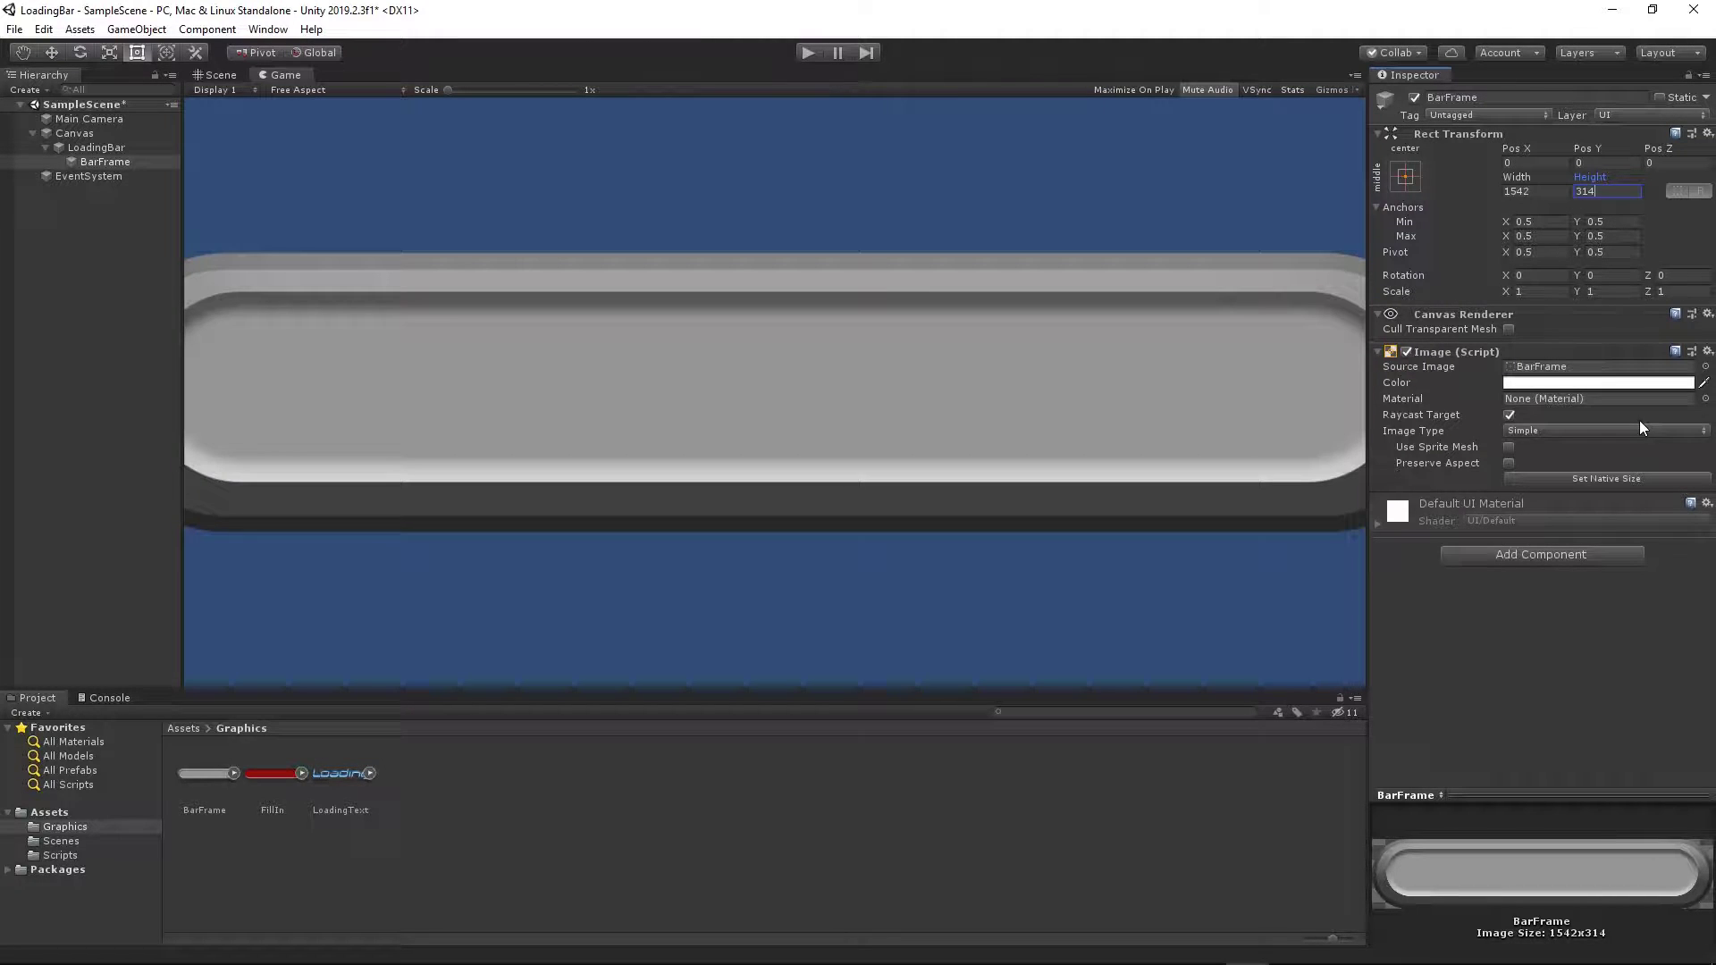
{"action": "left_click", "coordinate": [1538, 292]}
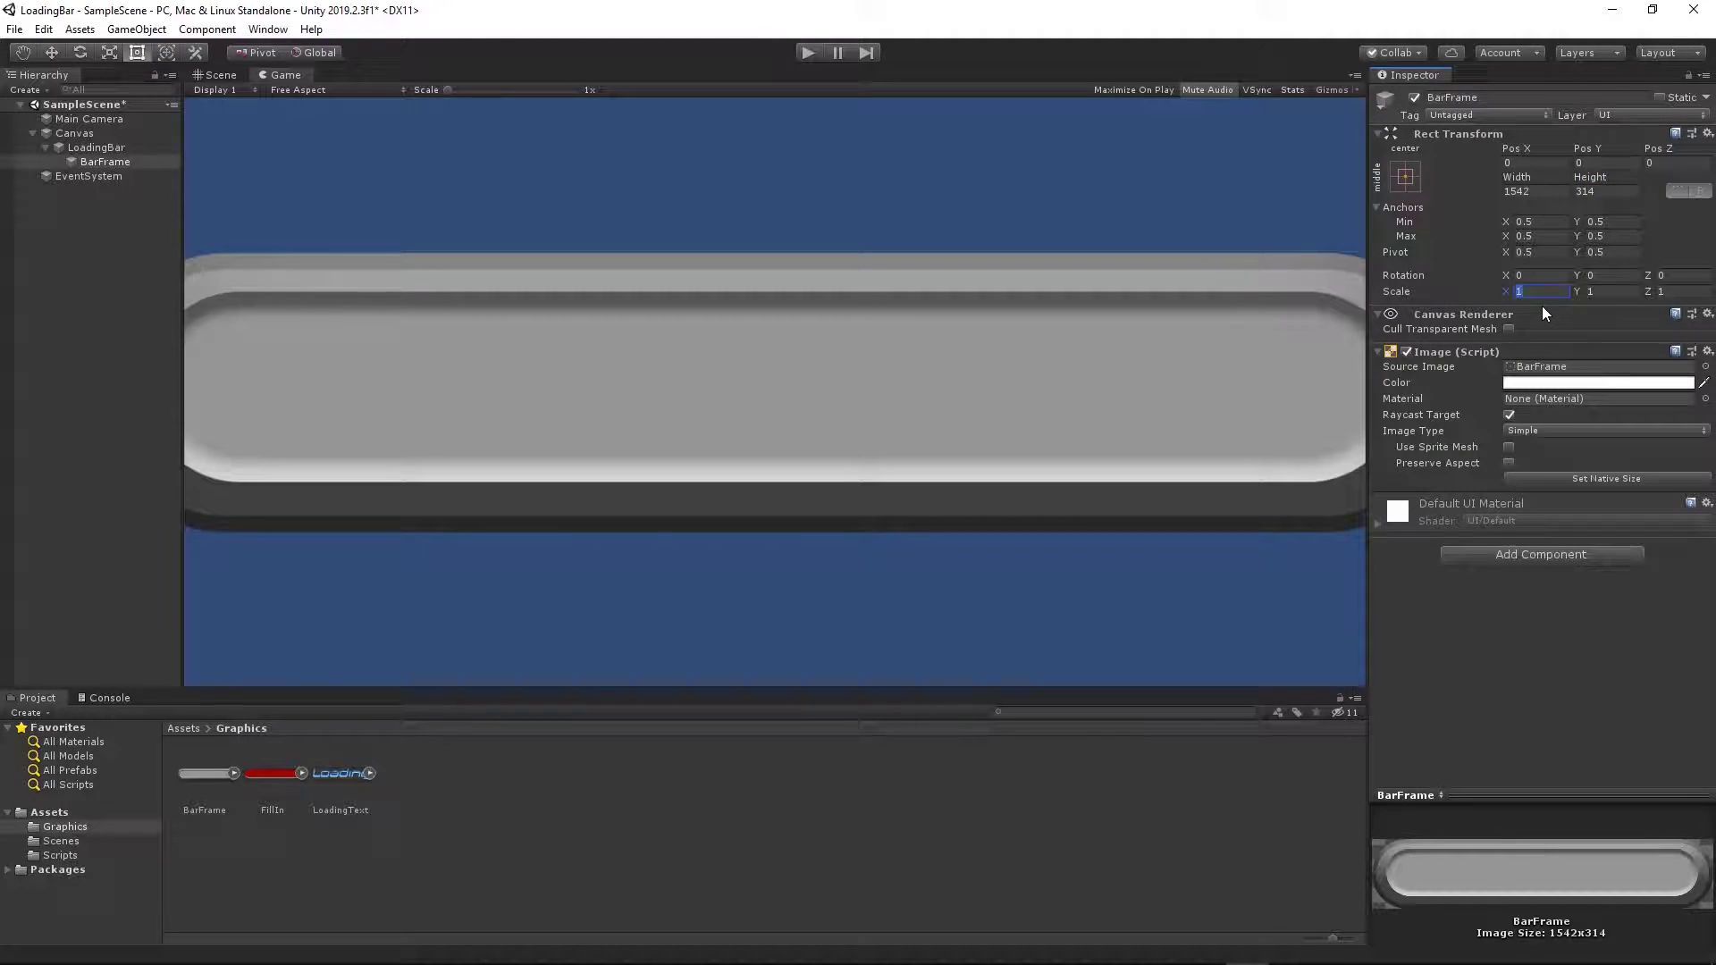
{"action": "type", "text": "0.5"}
{"action": "key", "text": "Tab"}
{"action": "type", "text": "0."}
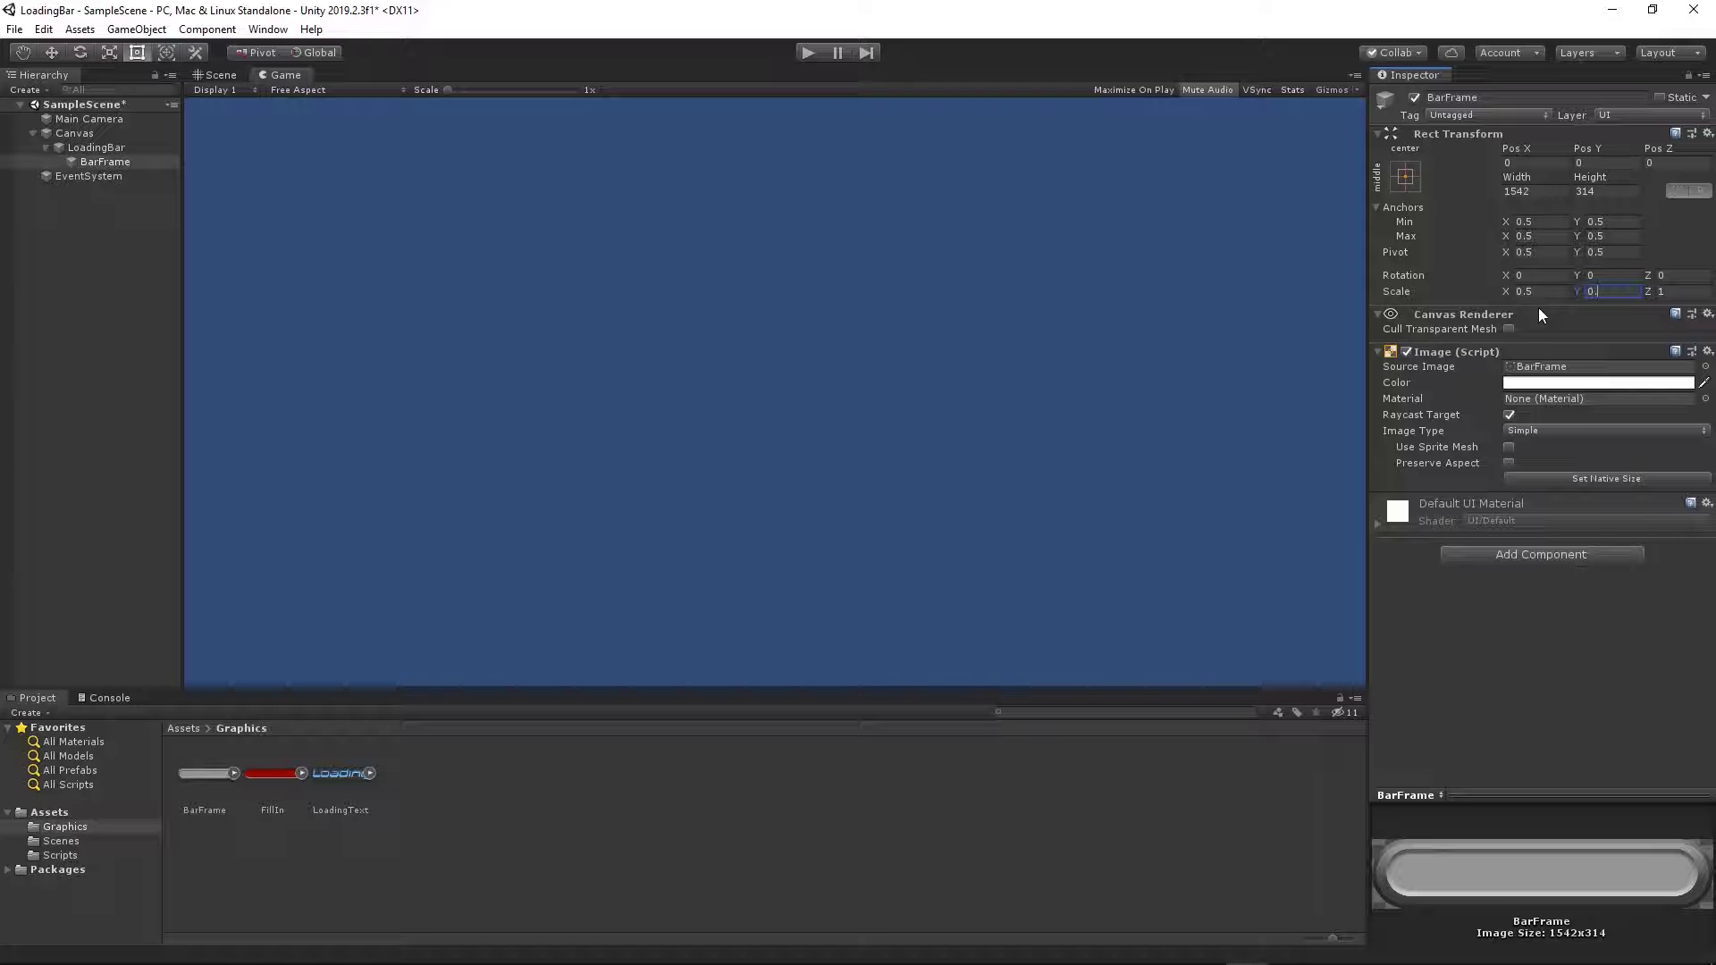
{"action": "type", "text": "5"}
{"action": "left_click", "coordinate": [63, 174]}
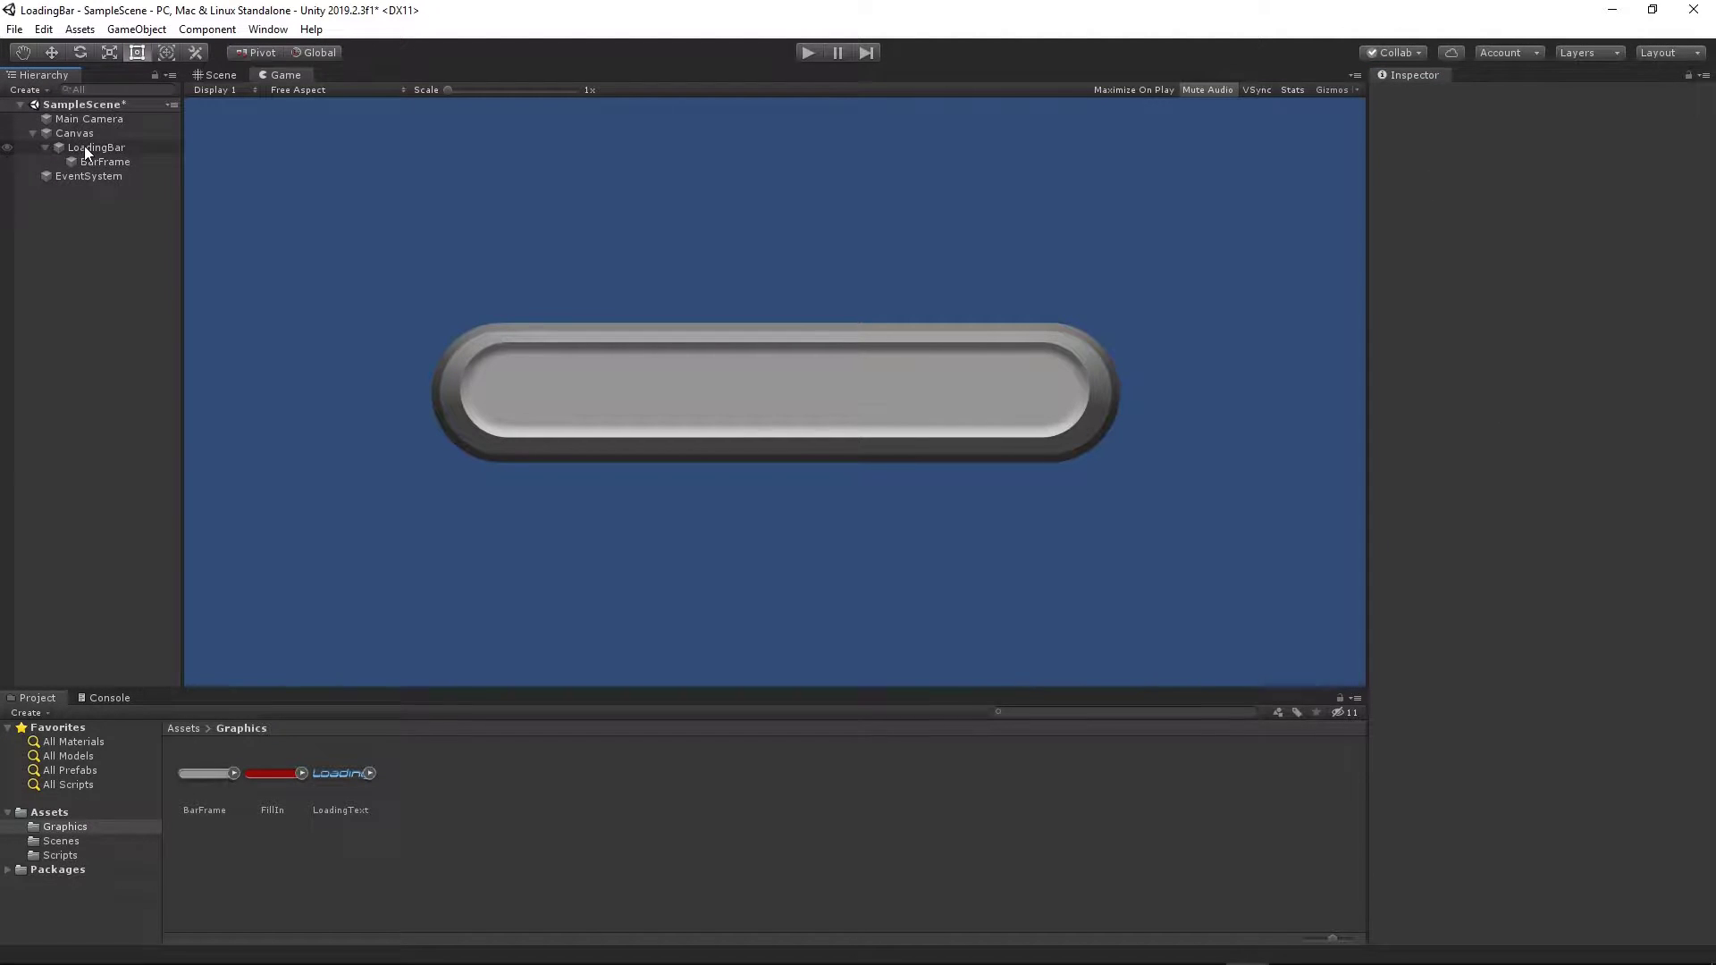
{"action": "left_click", "coordinate": [93, 147]}
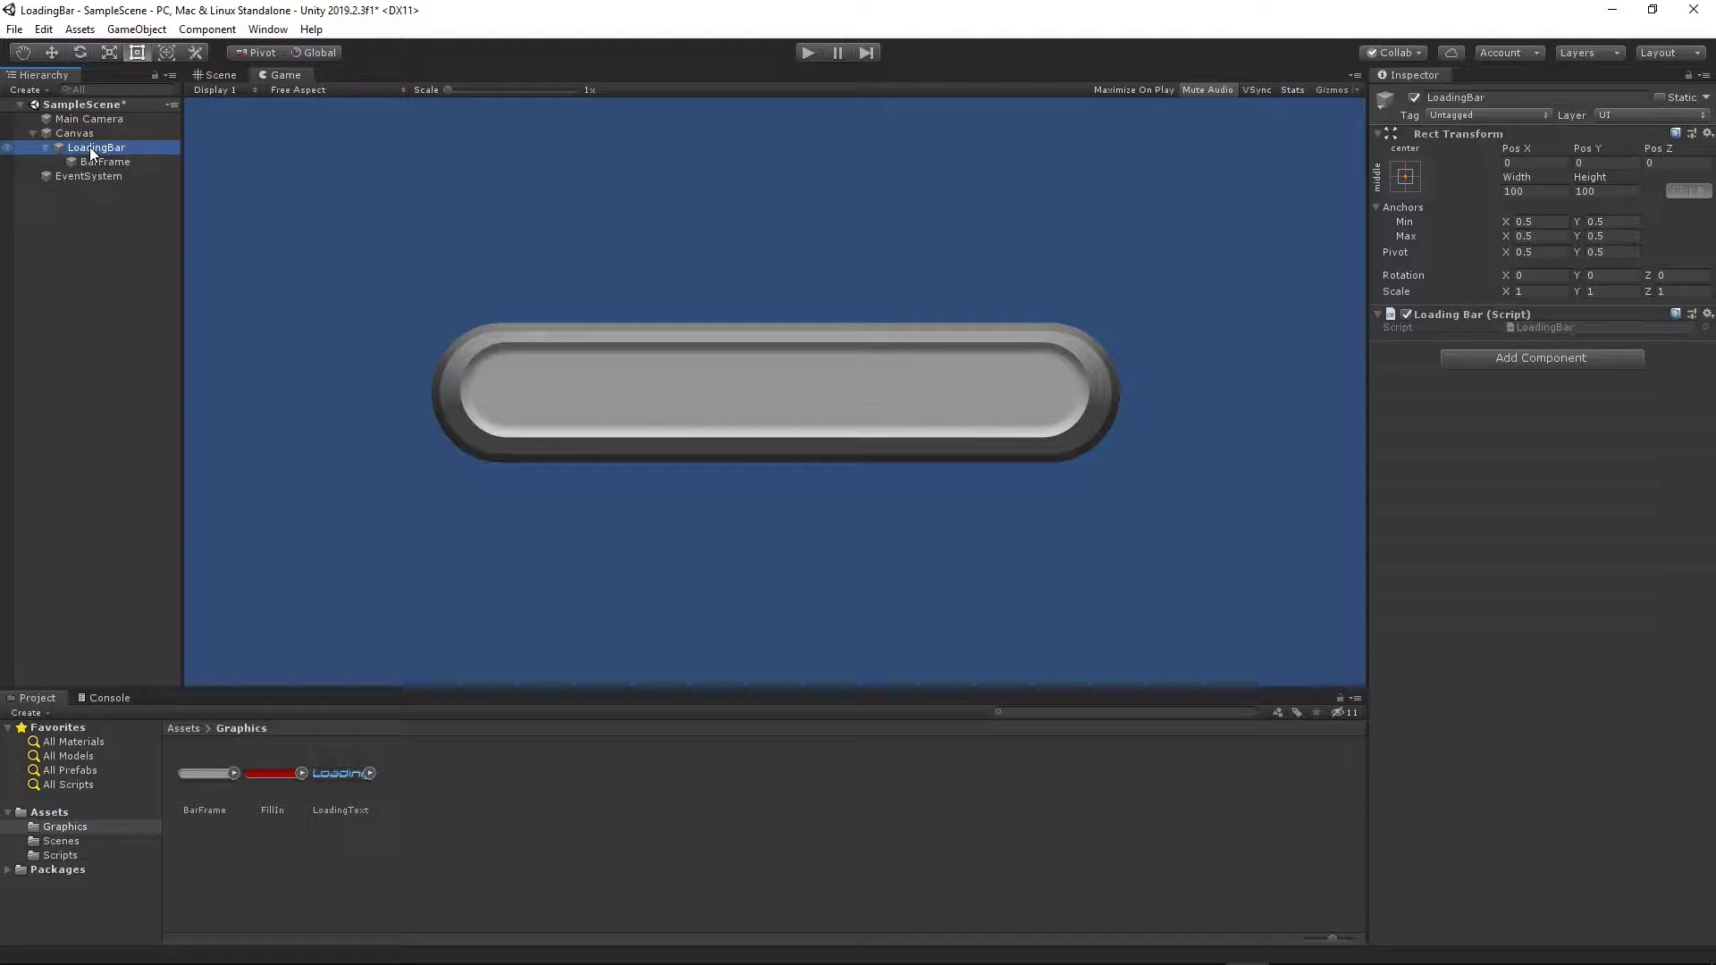
{"action": "right_click", "coordinate": [91, 148]}
Add a UI Image named FillIn under LoadingBar, using the red FillIn sprite.
{"action": "mouse_move", "coordinate": [179, 454]}
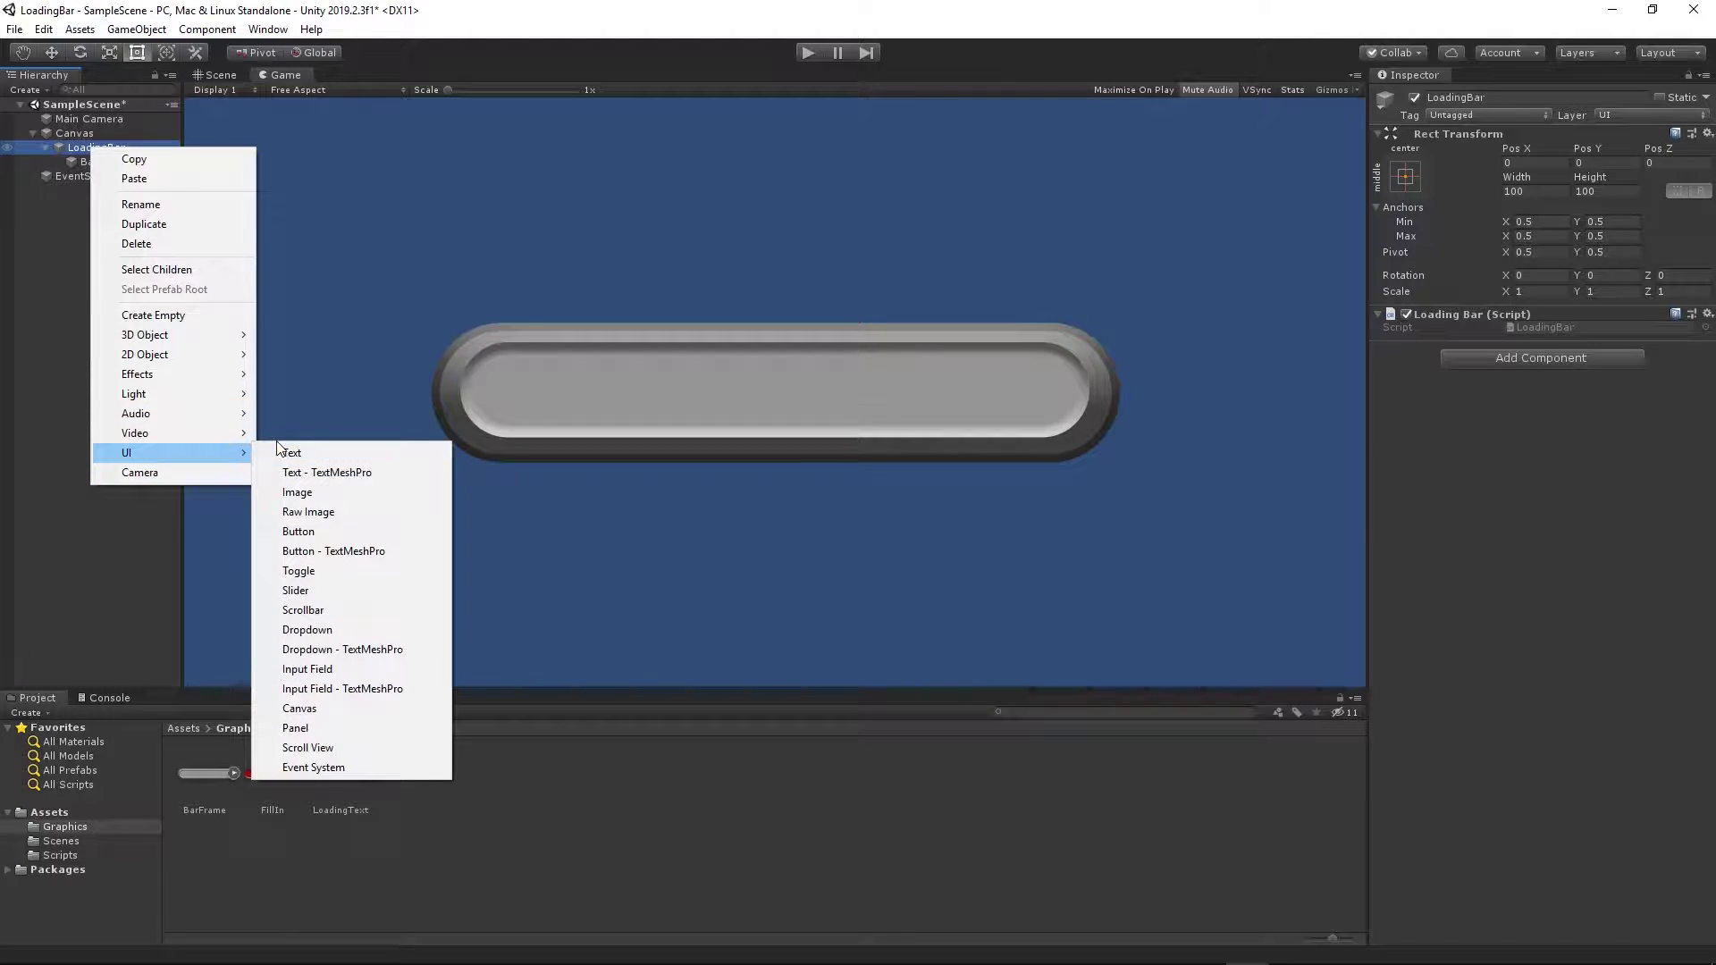
{"action": "left_click", "coordinate": [298, 493]}
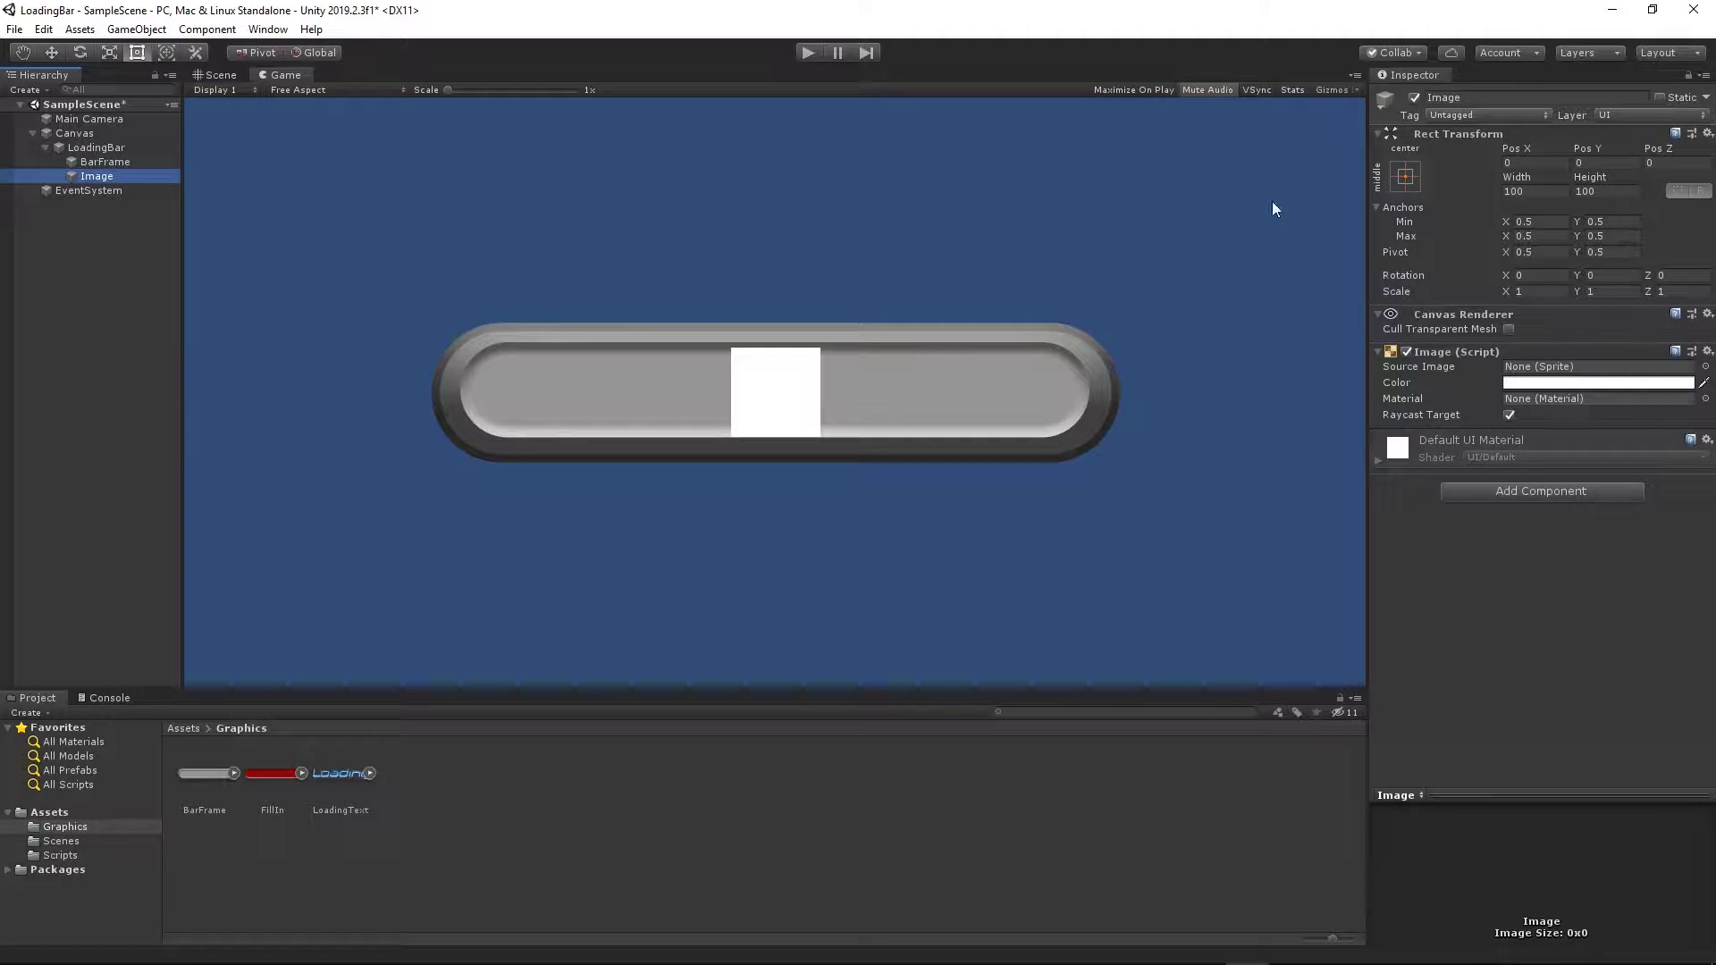
{"action": "left_click", "coordinate": [1514, 98]}
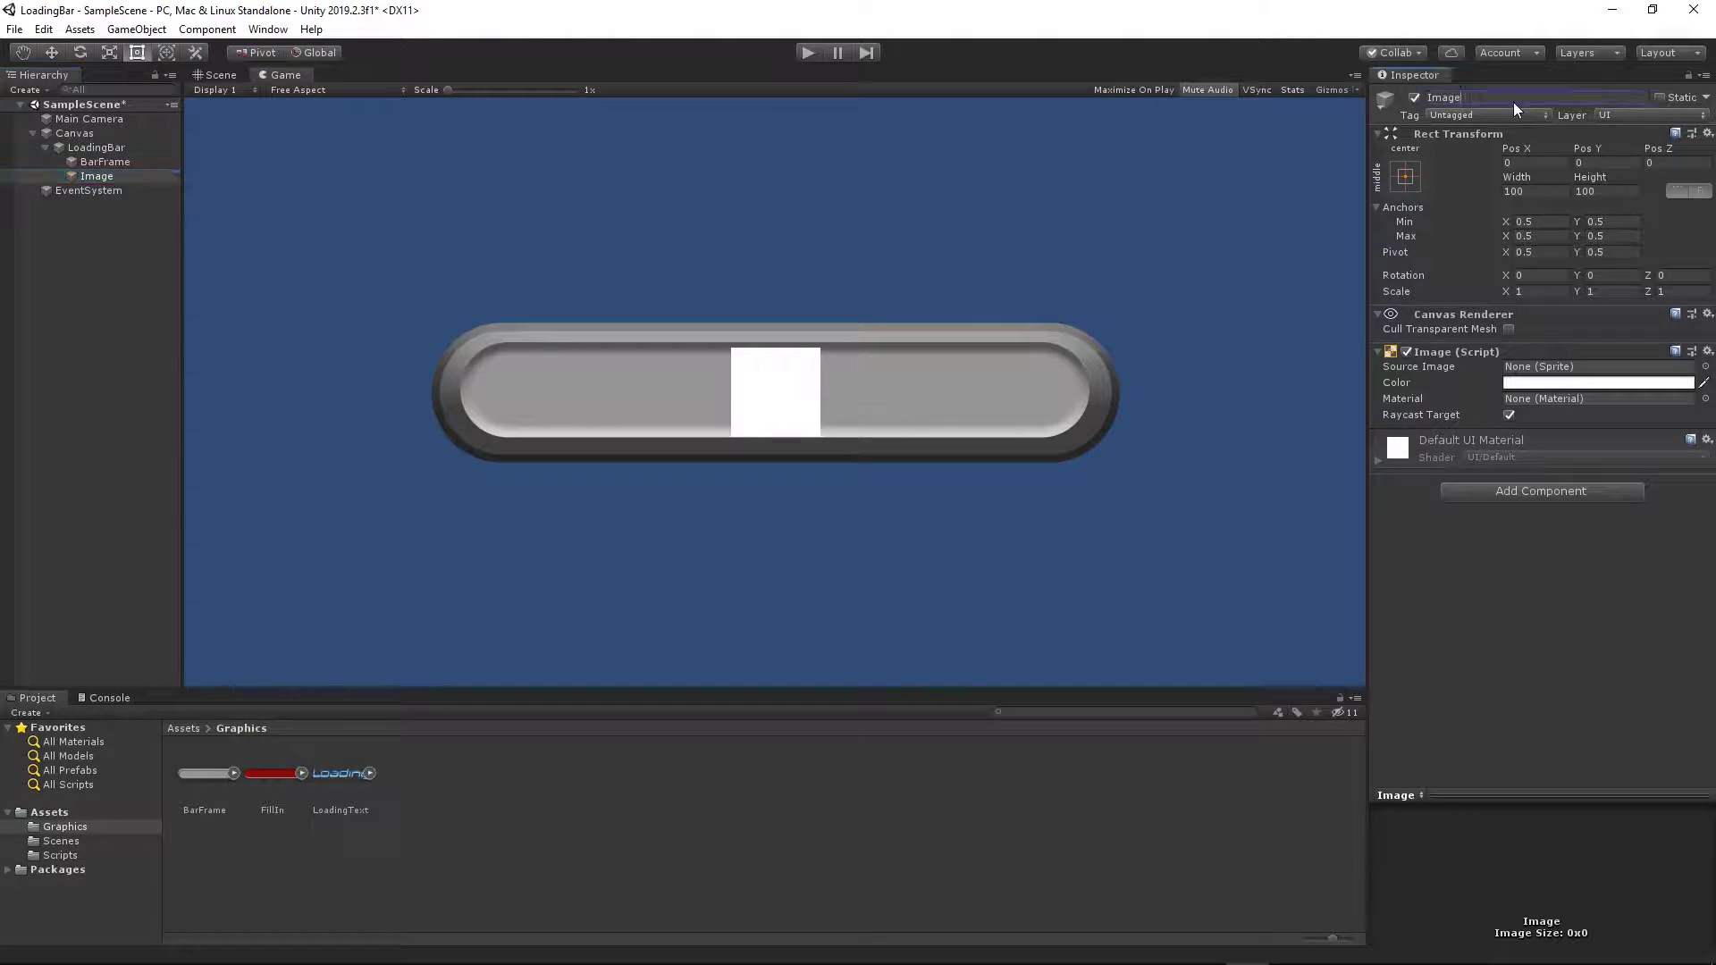
{"action": "type", "text": "FillIn"}
{"action": "key", "text": "Return"}
{"action": "left_click_drag", "start_coordinate": [265, 776], "coordinate": [1553, 380]}
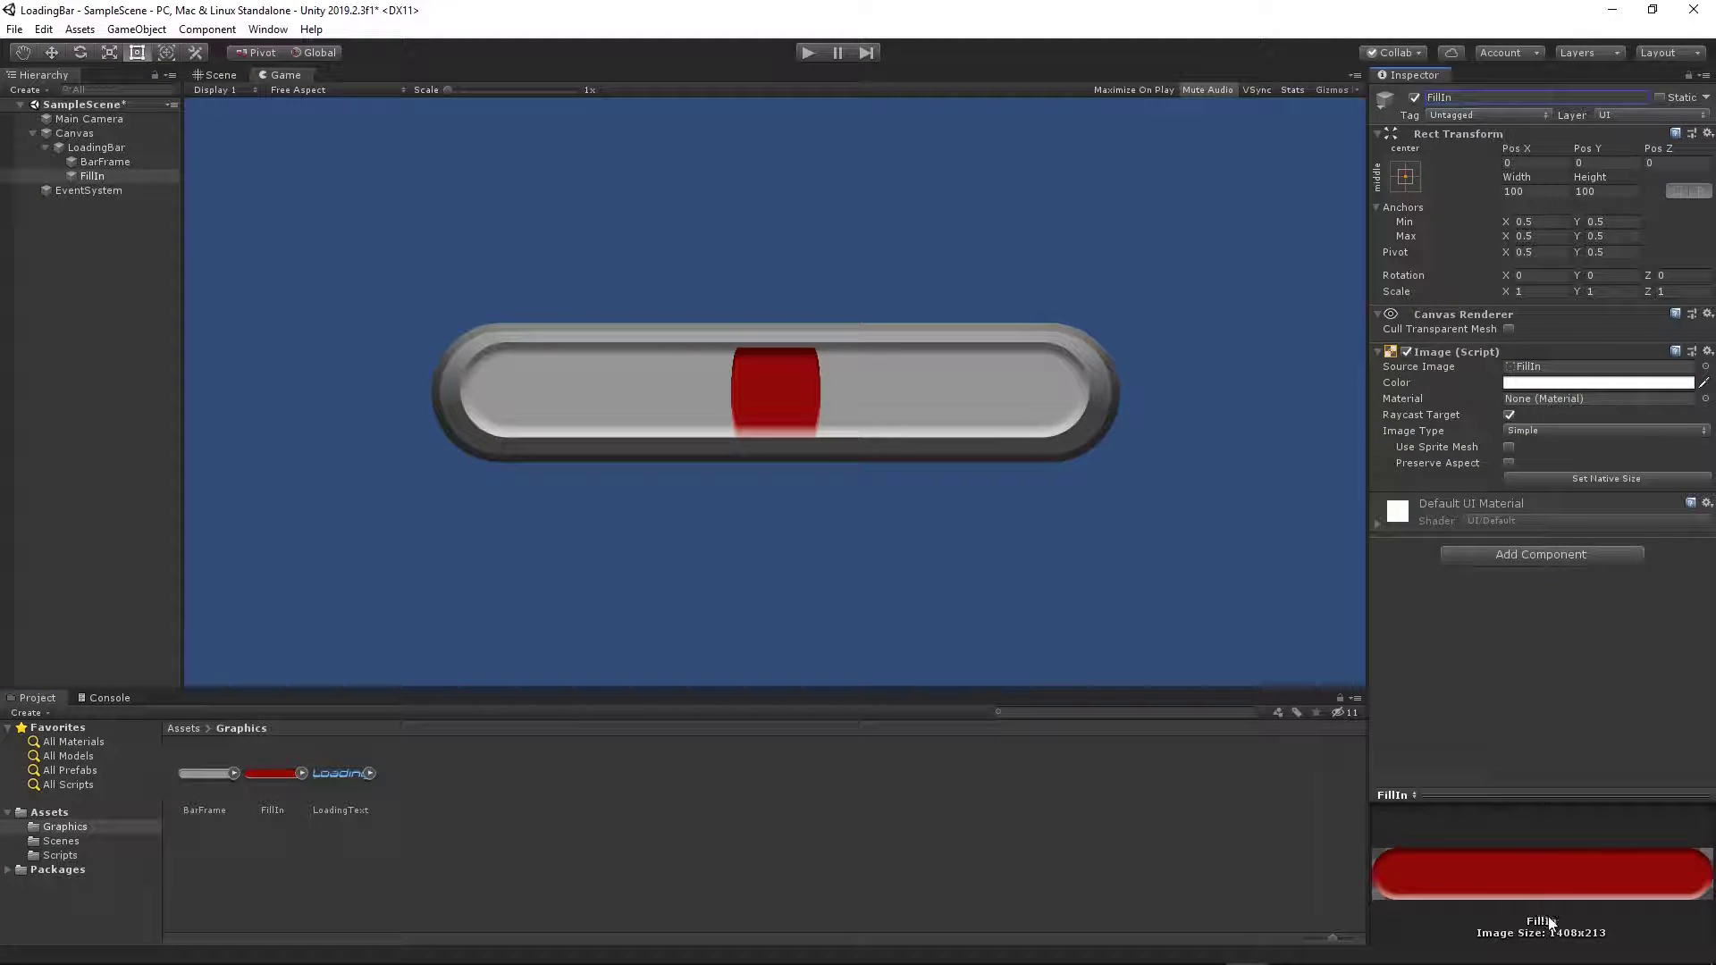
Size FillIn to 1408 × 213 at 0.5 scale and nudge Pos Y to 1.9.
{"action": "left_click", "coordinate": [1545, 190]}
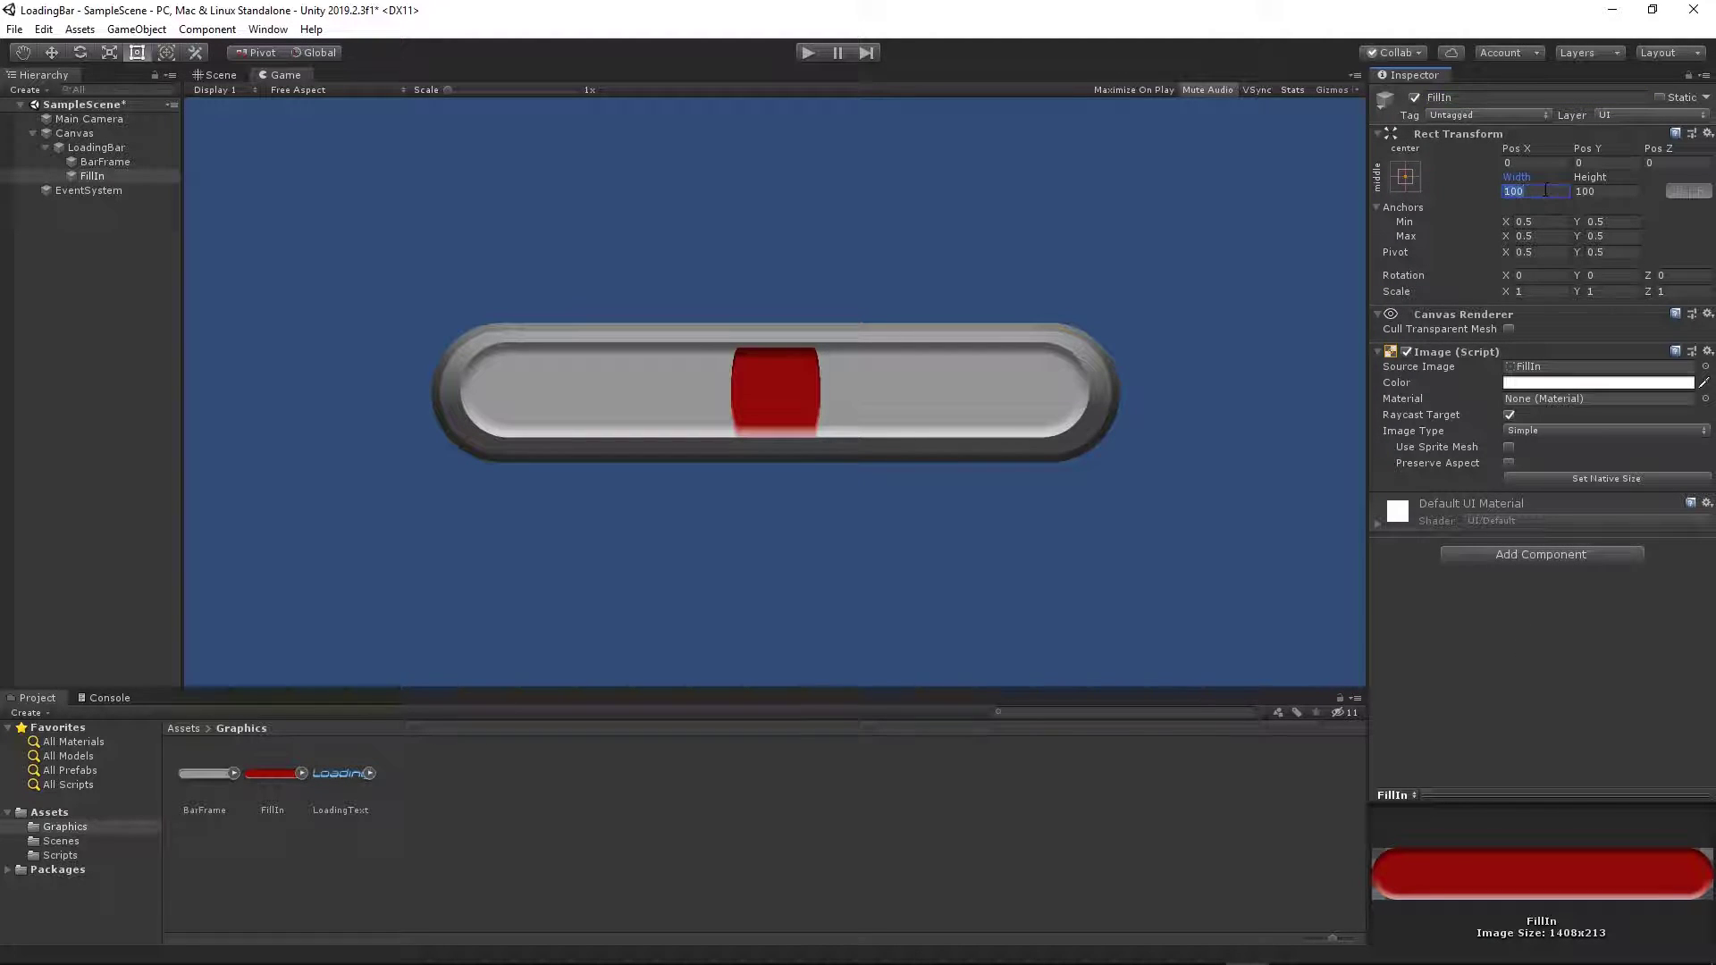
{"action": "type", "text": "1408"}
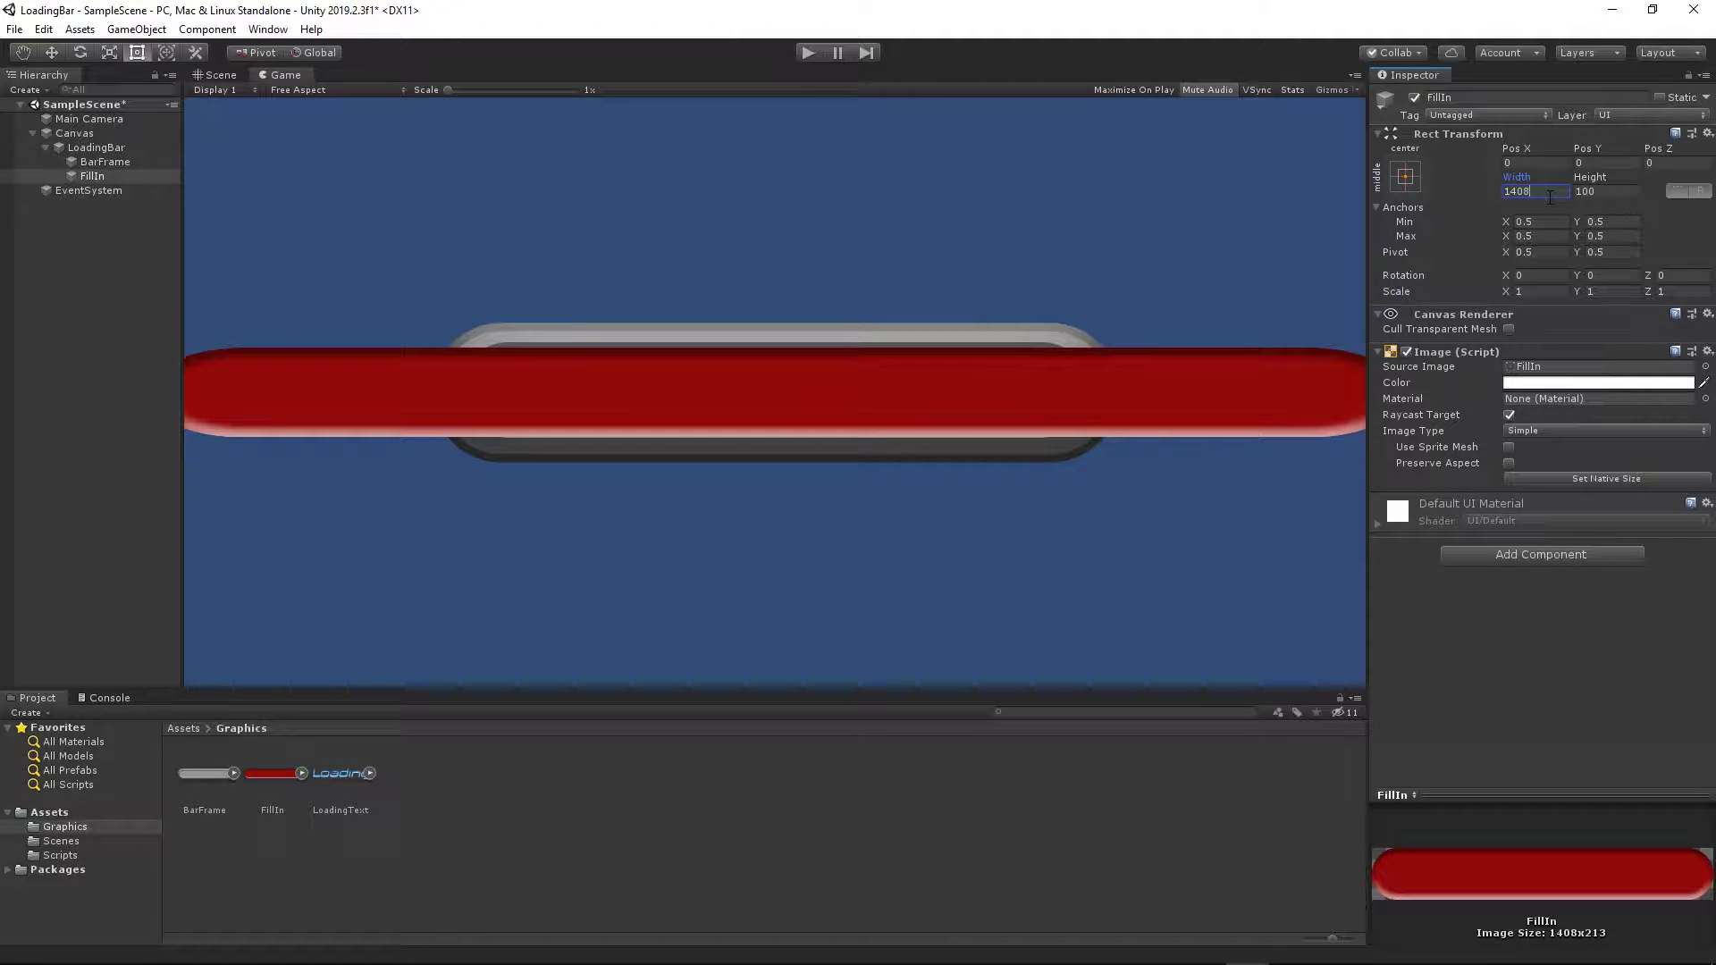
{"action": "key", "text": "Tab"}
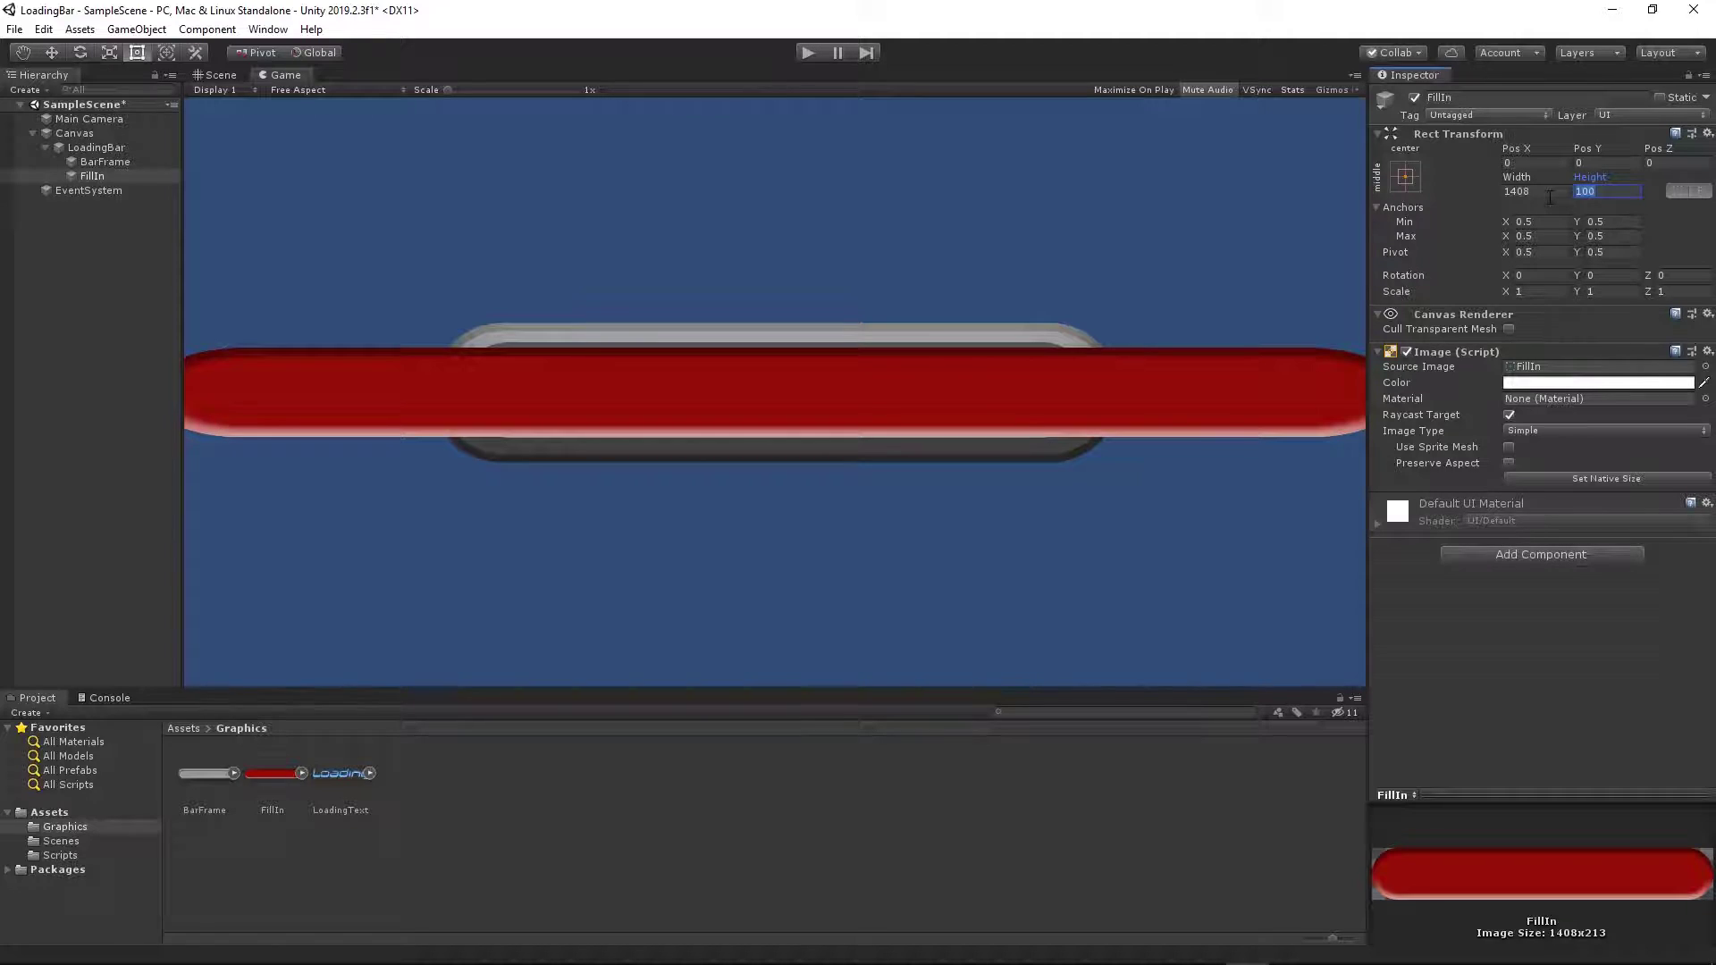
{"action": "type", "text": "213"}
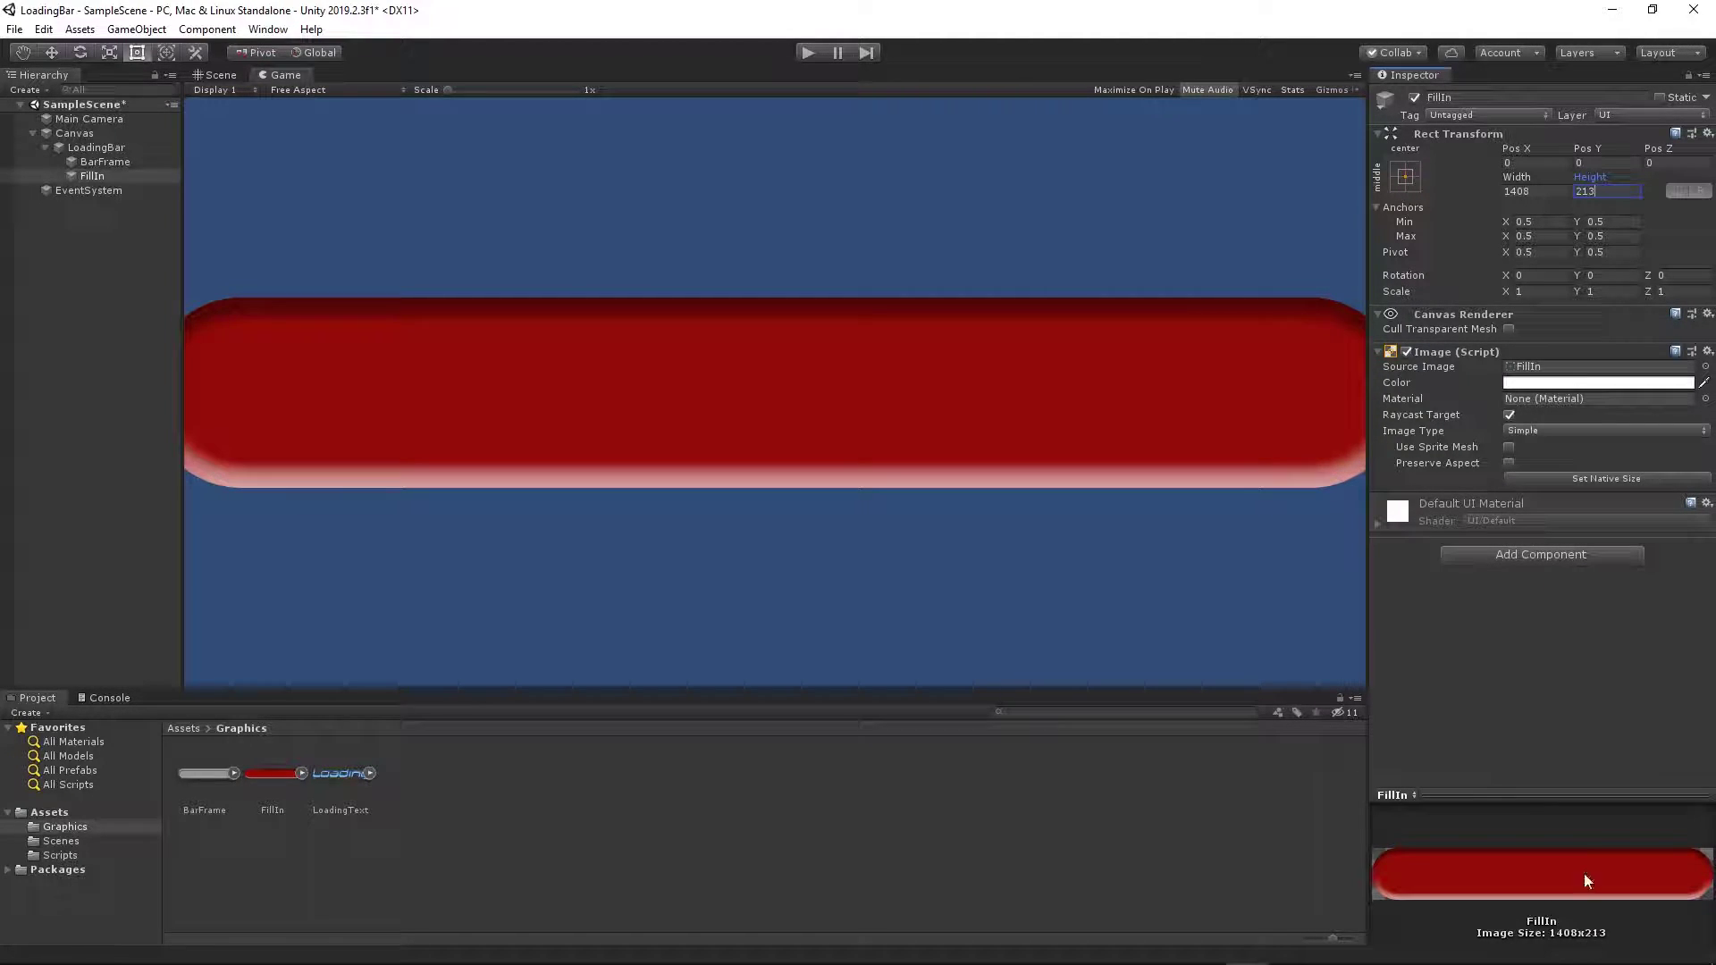
{"action": "left_click", "coordinate": [1530, 291]}
{"action": "type", "text": "0.5"}
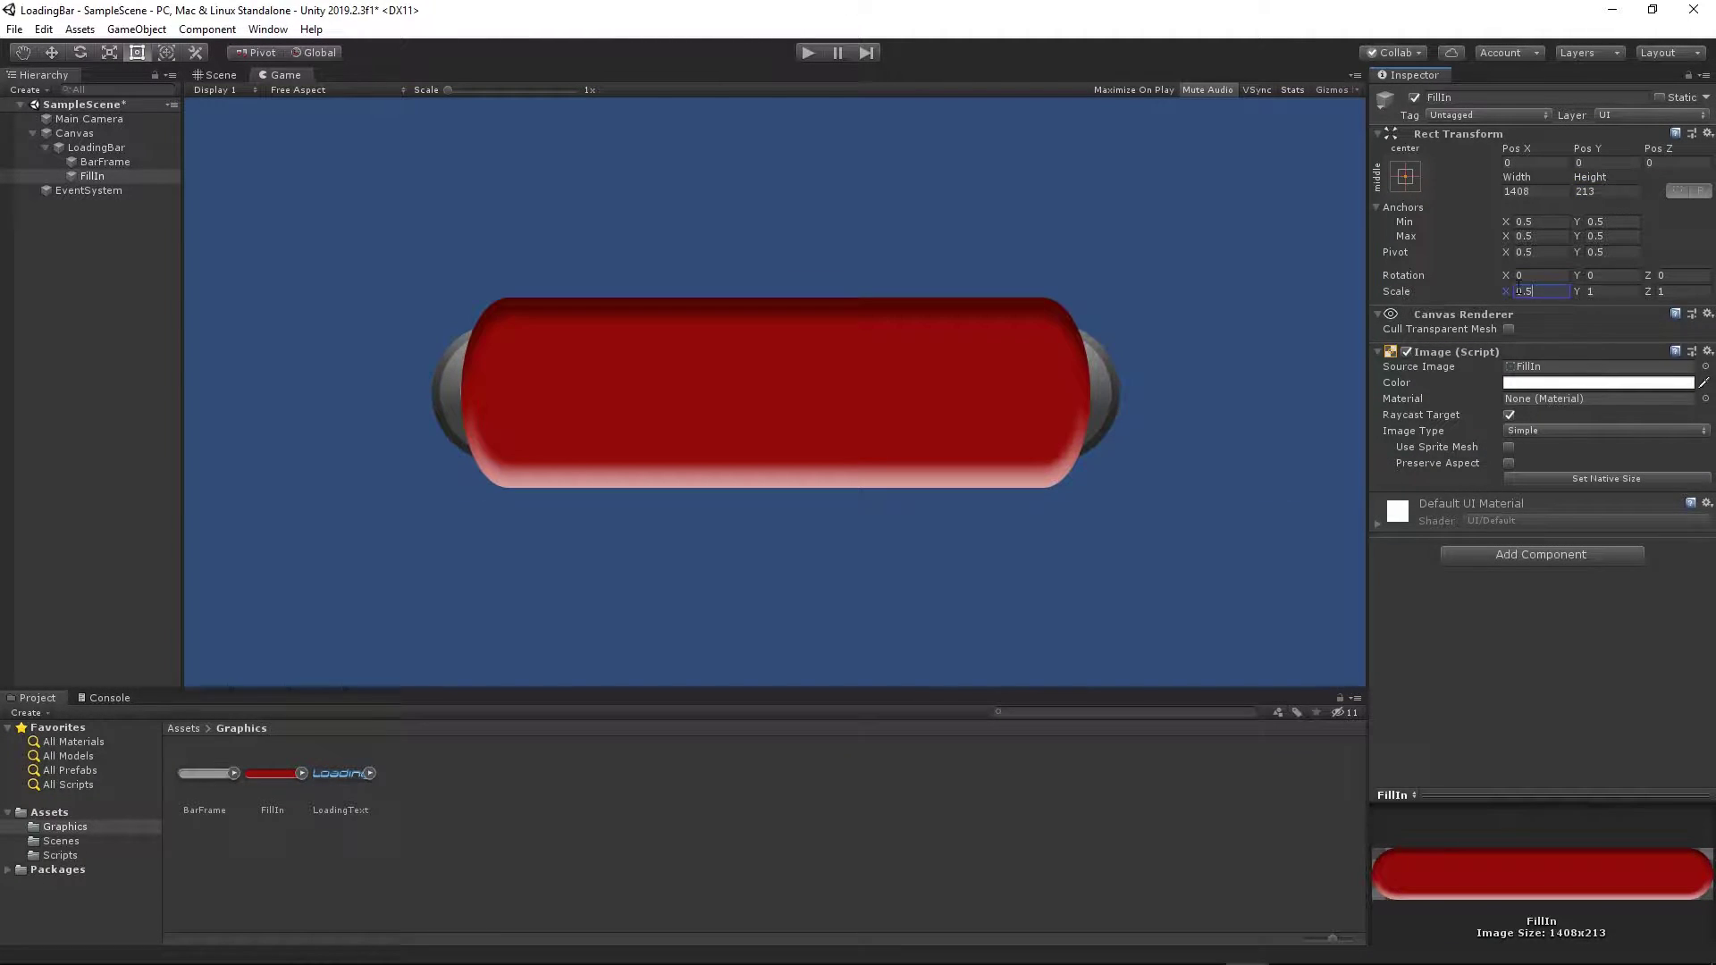
{"action": "key", "text": "Tab"}
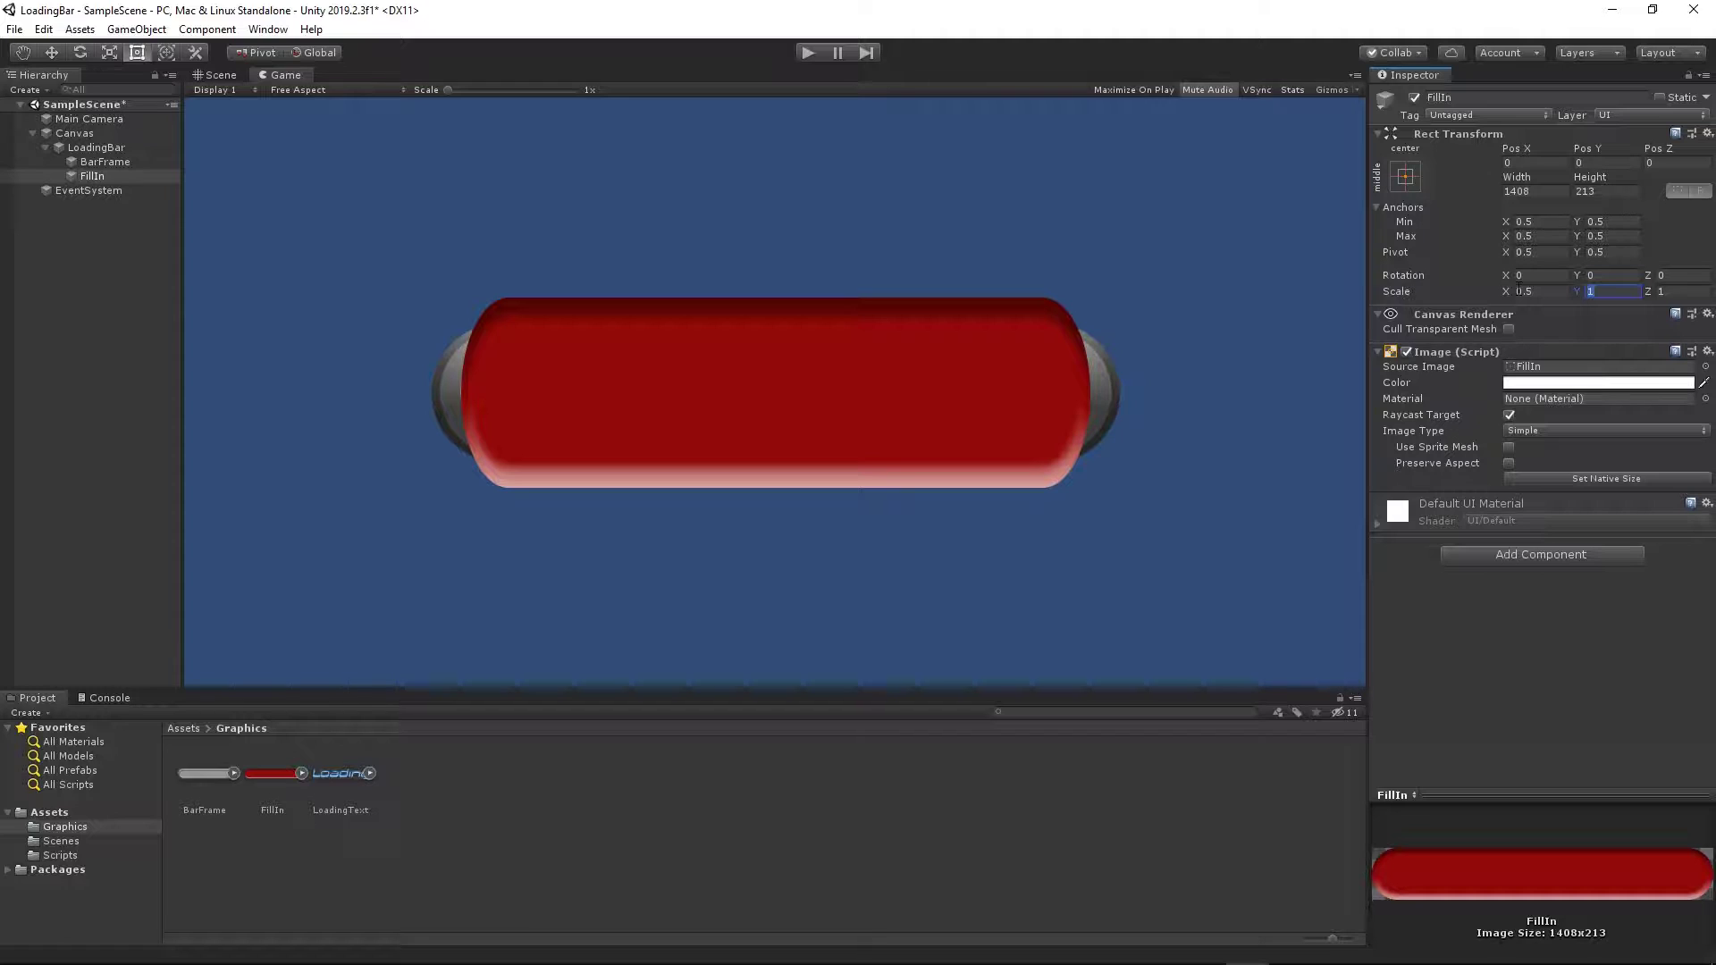
{"action": "type", "text": "0.5"}
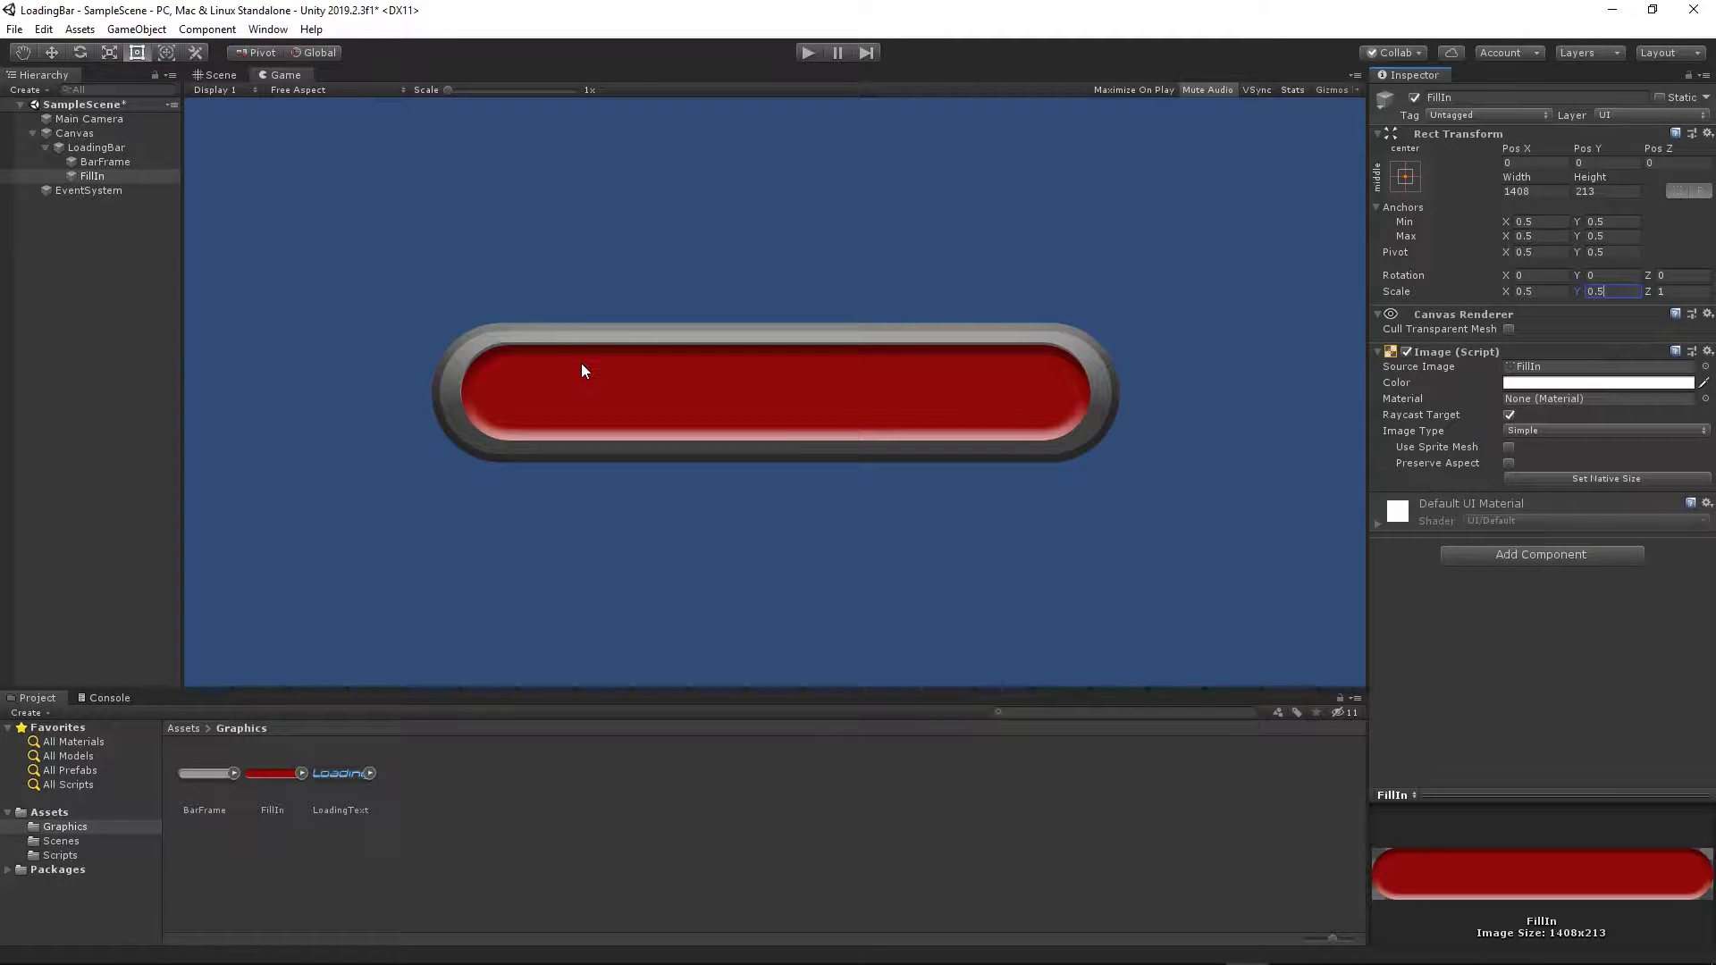
{"action": "left_click", "coordinate": [592, 362]}
{"action": "left_click", "coordinate": [1585, 152]}
{"action": "left_click_drag", "start_coordinate": [1586, 154], "coordinate": [1636, 148]}
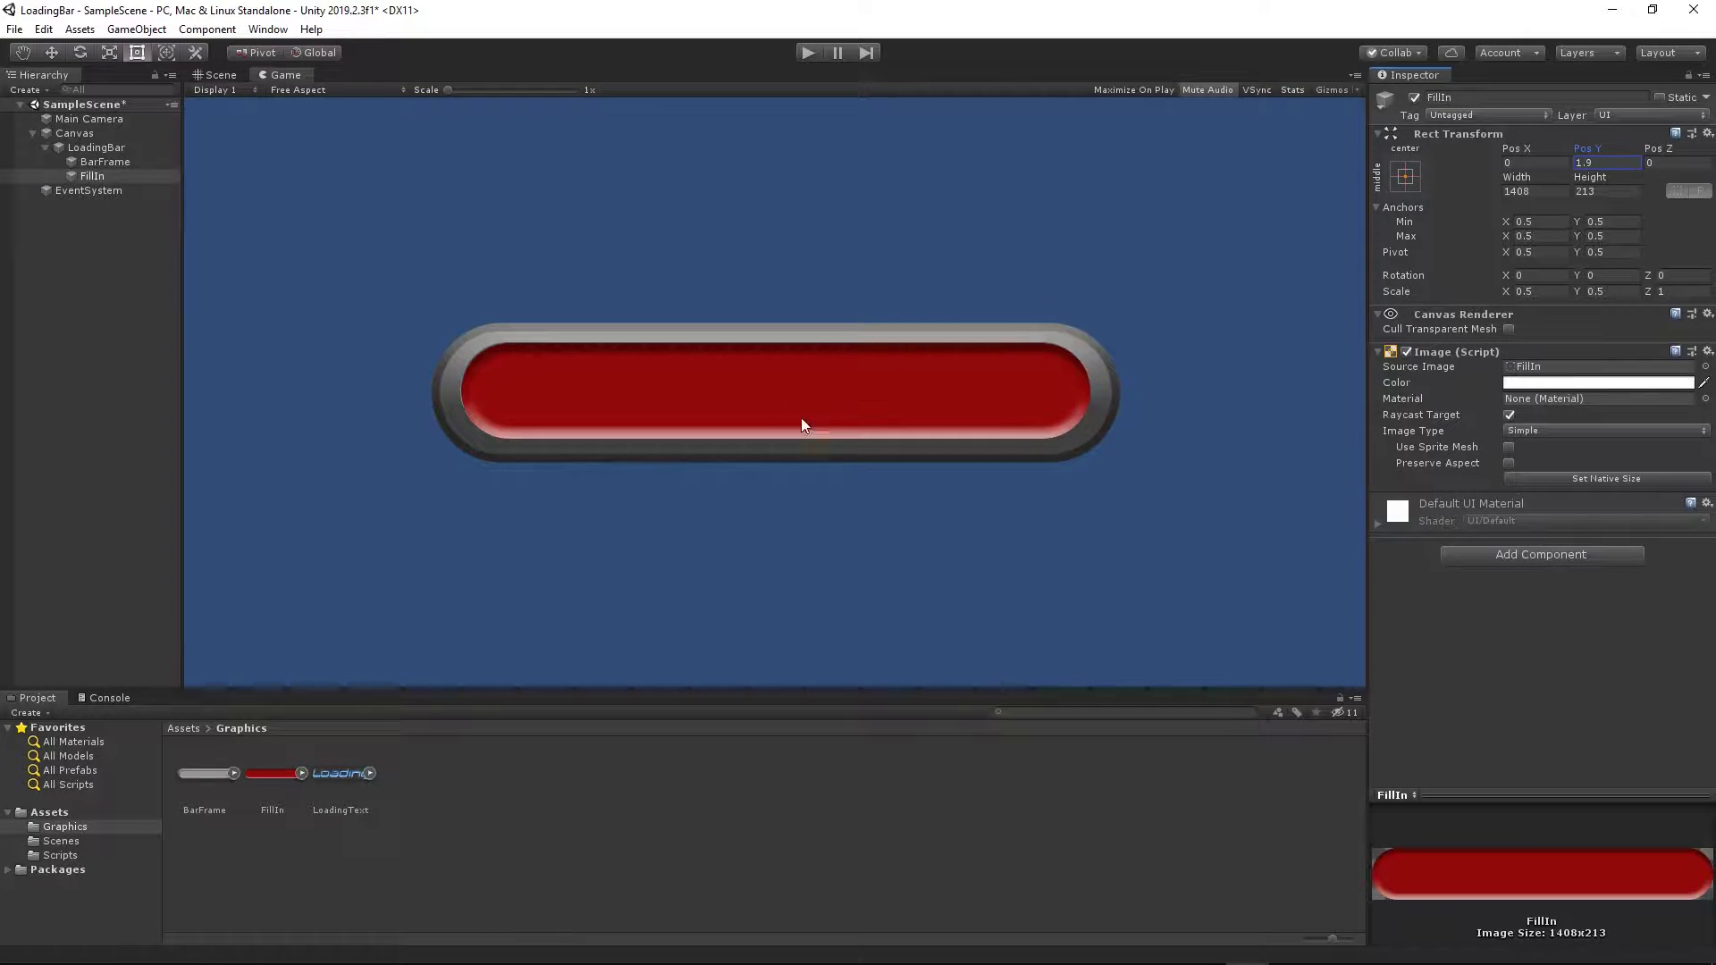
{"action": "left_click", "coordinate": [39, 386]}
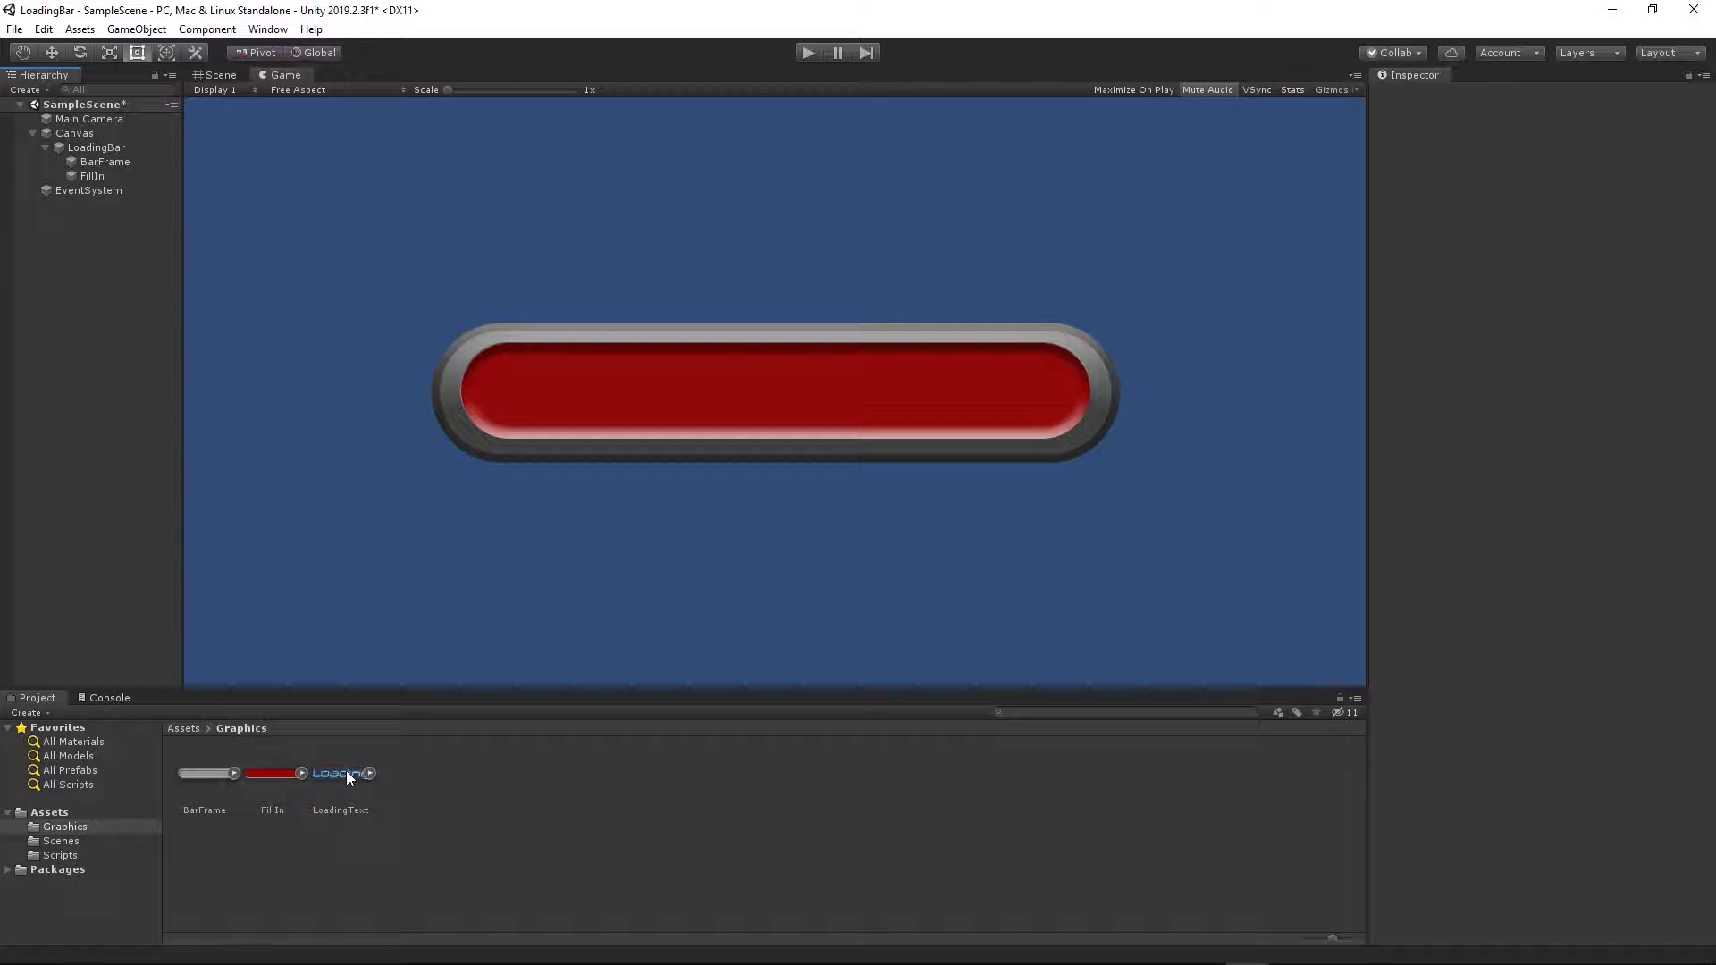
Add another UI Image under LoadingBar using the LoadingText sprite.
{"action": "right_click", "coordinate": [85, 147]}
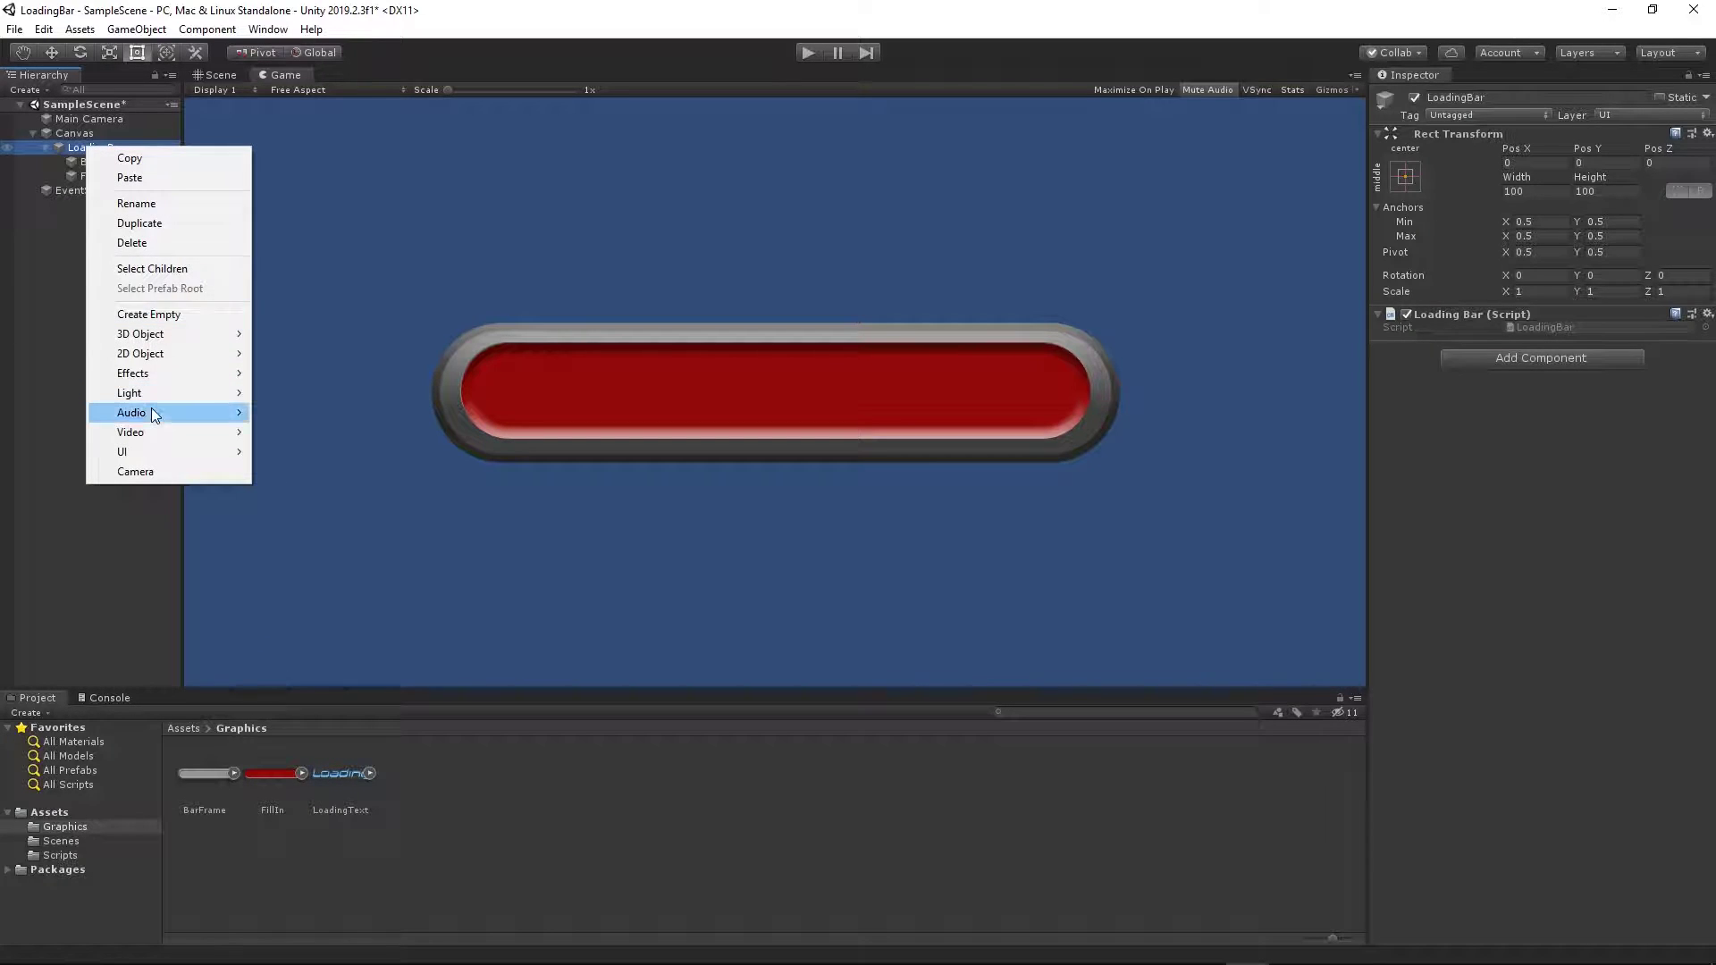
{"action": "mouse_move", "coordinate": [152, 452]}
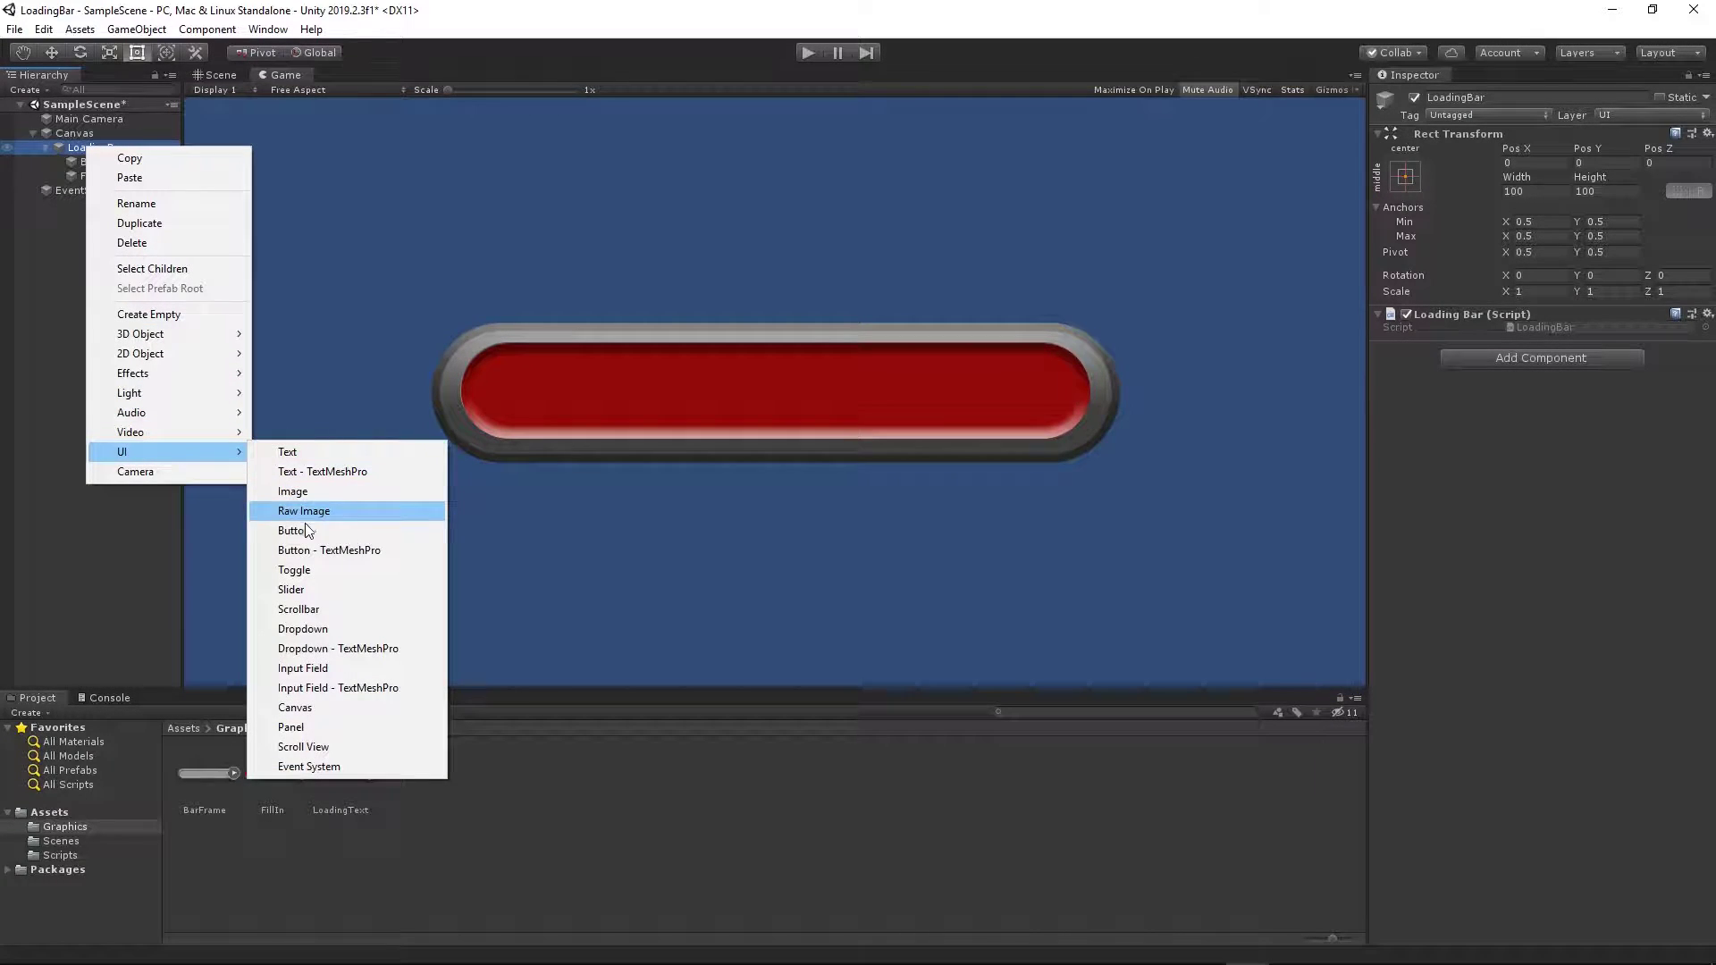
{"action": "left_click", "coordinate": [299, 491]}
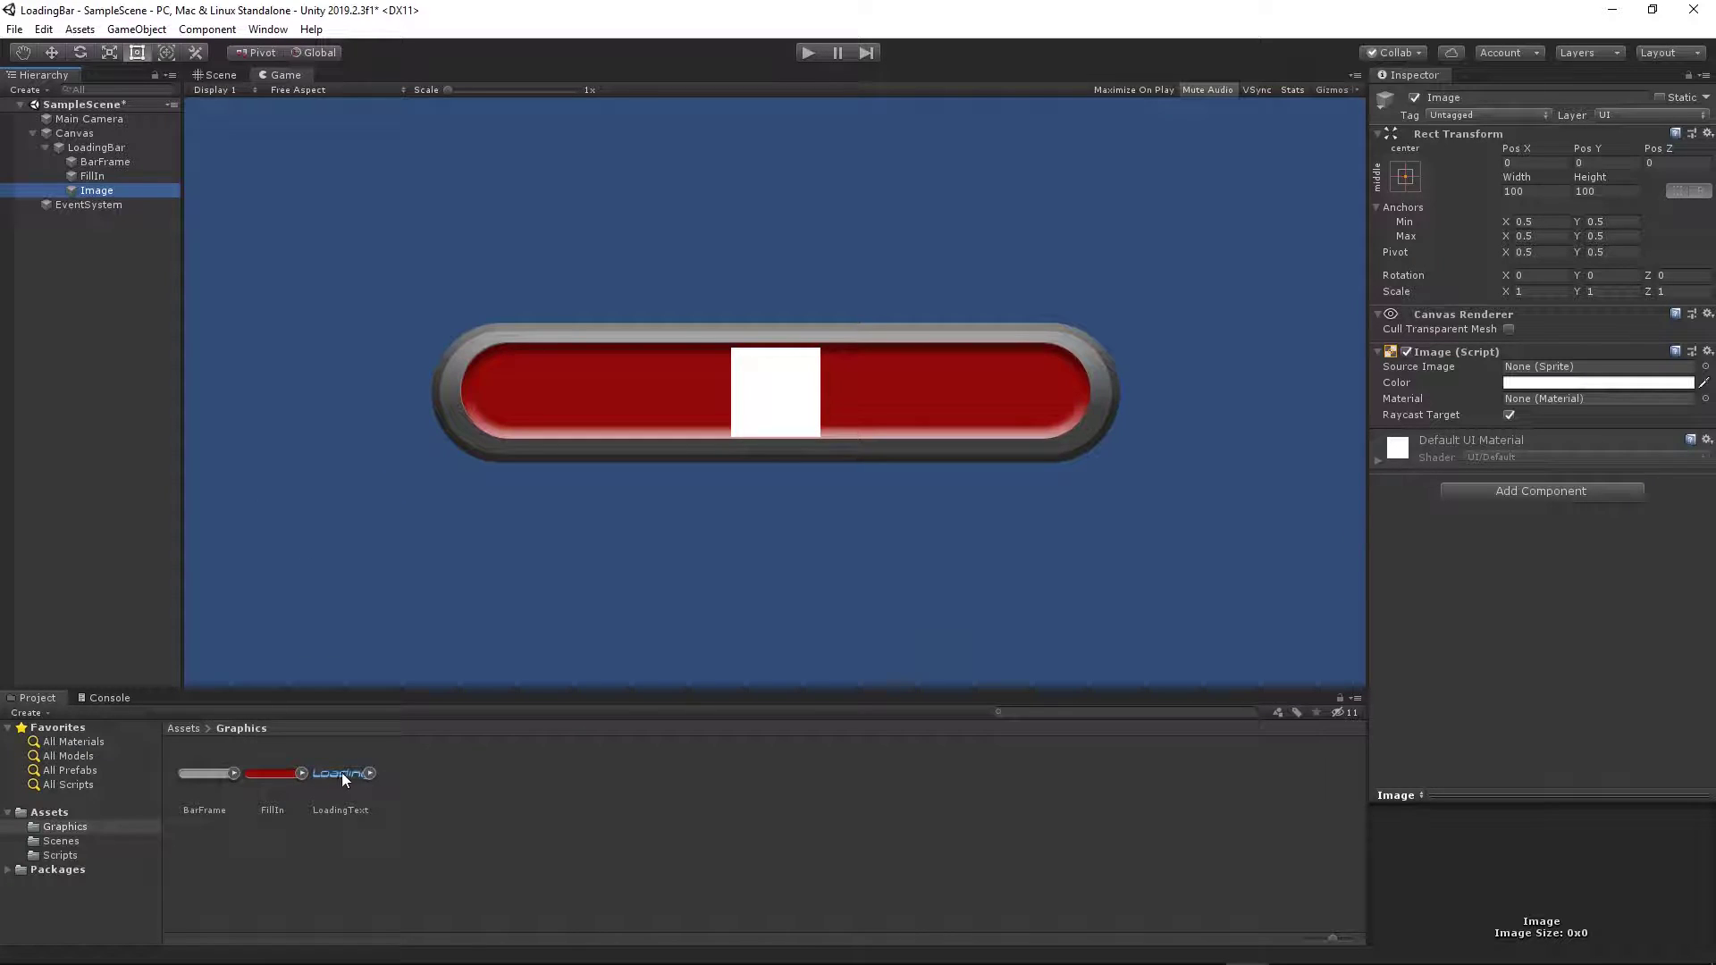
{"action": "left_click_drag", "start_coordinate": [342, 772], "coordinate": [1546, 366]}
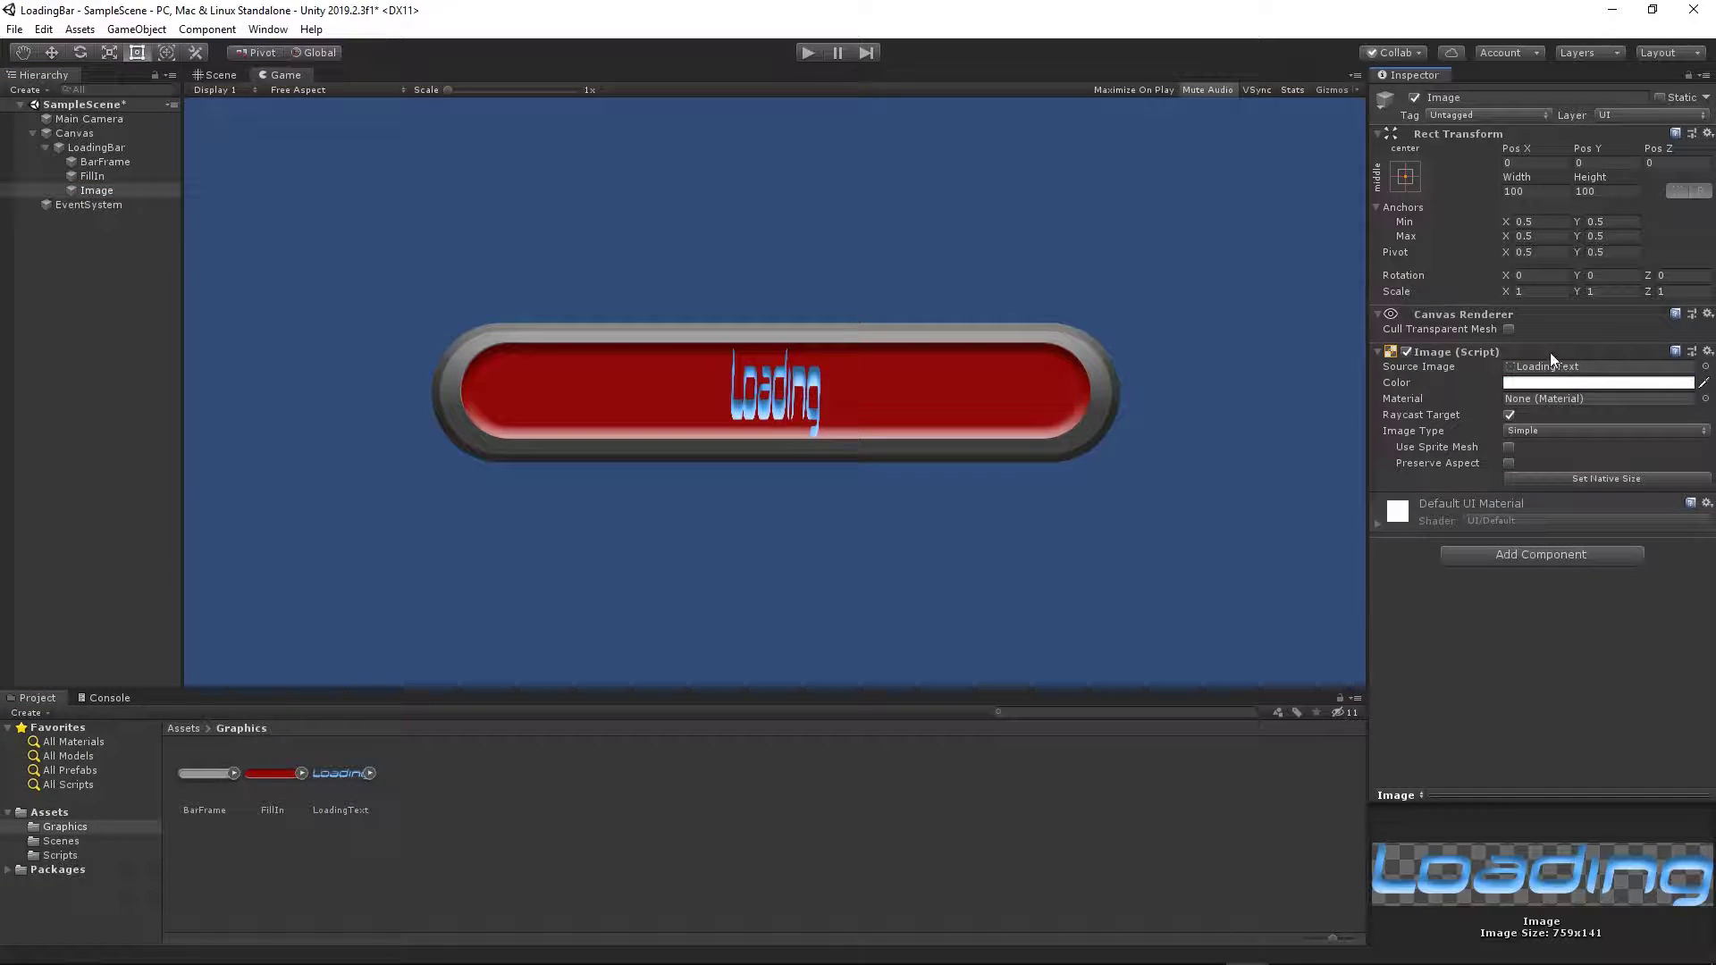
Size the Loading text image to 759 × 141 with Scale X and Y 0.5.
{"action": "double_click", "coordinate": [1535, 191]}
{"action": "type", "text": "759"}
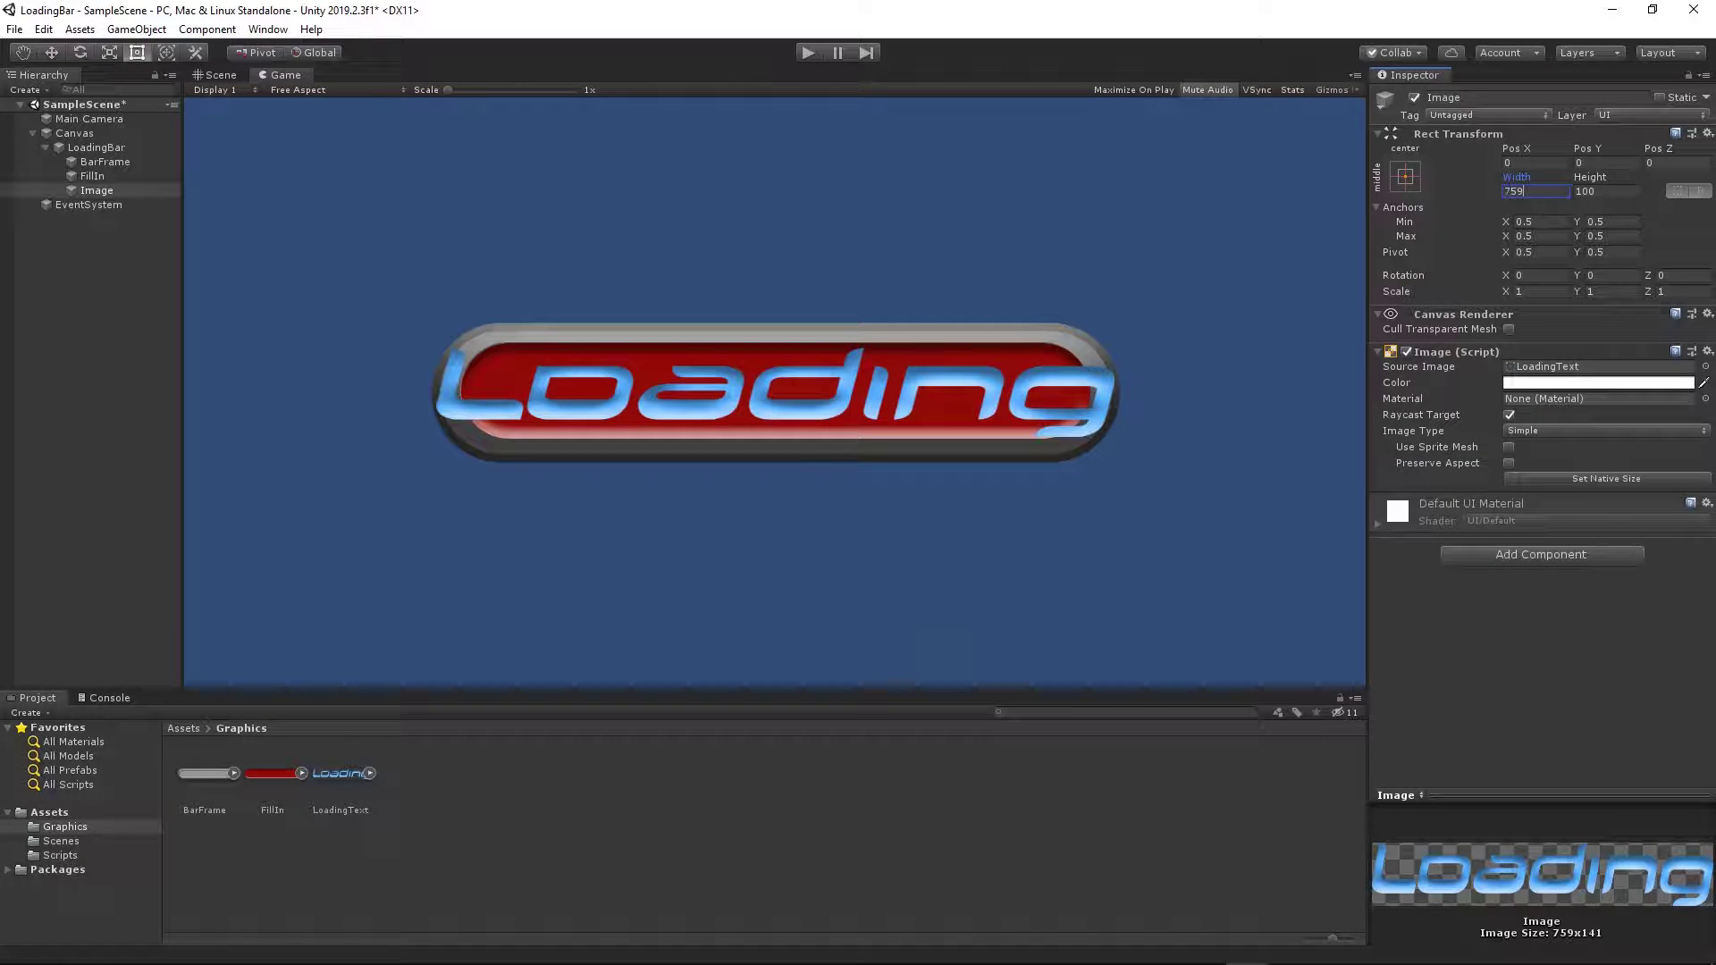
{"action": "key", "text": "Tab"}
{"action": "type", "text": "141"}
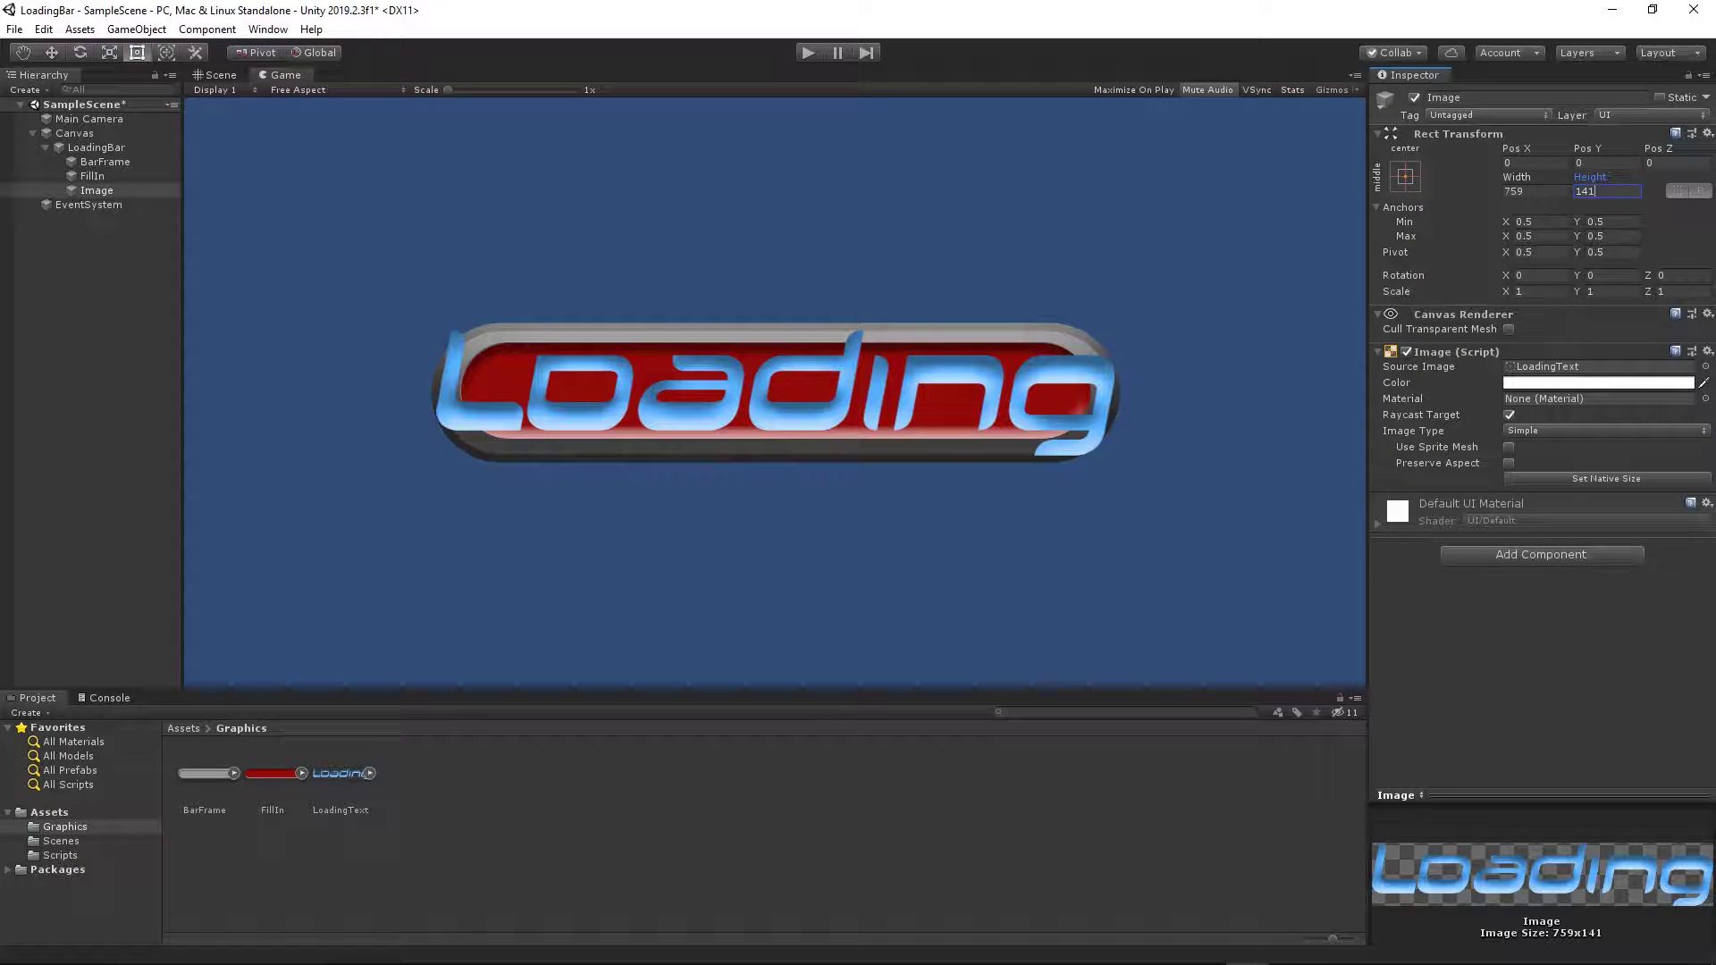
{"action": "left_click", "coordinate": [1528, 292]}
{"action": "type", "text": "0.5"}
{"action": "key", "text": "Tab"}
{"action": "type", "text": "0.5"}
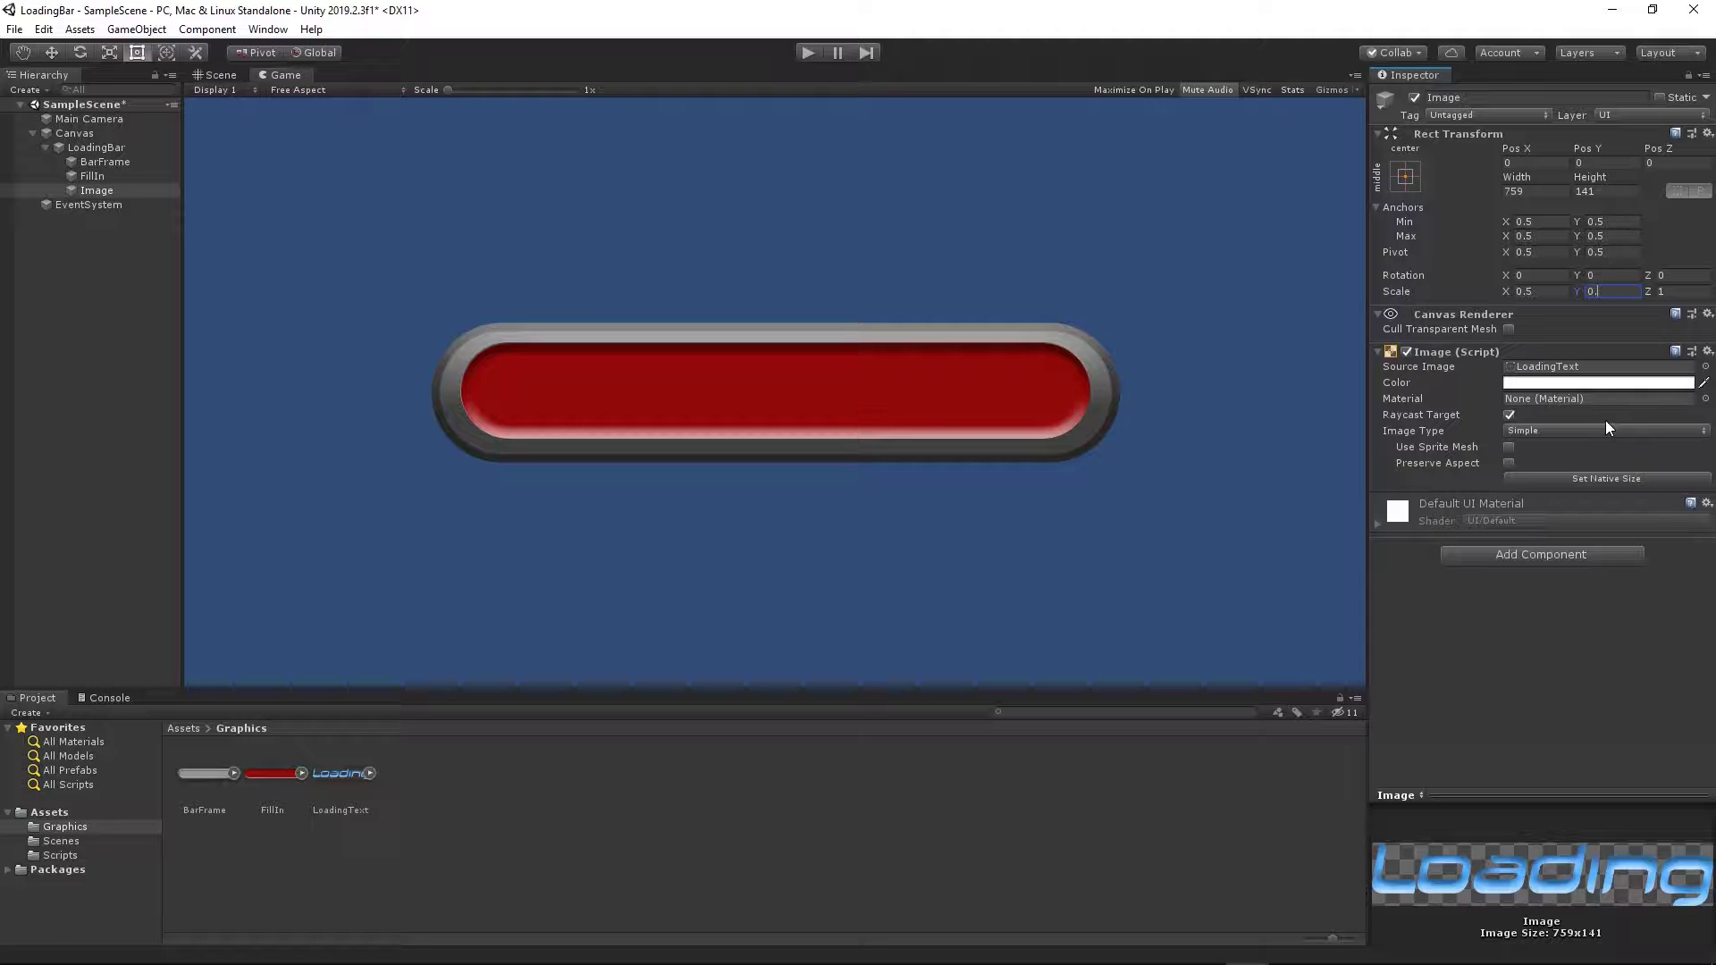
{"action": "left_click", "coordinate": [1161, 802]}
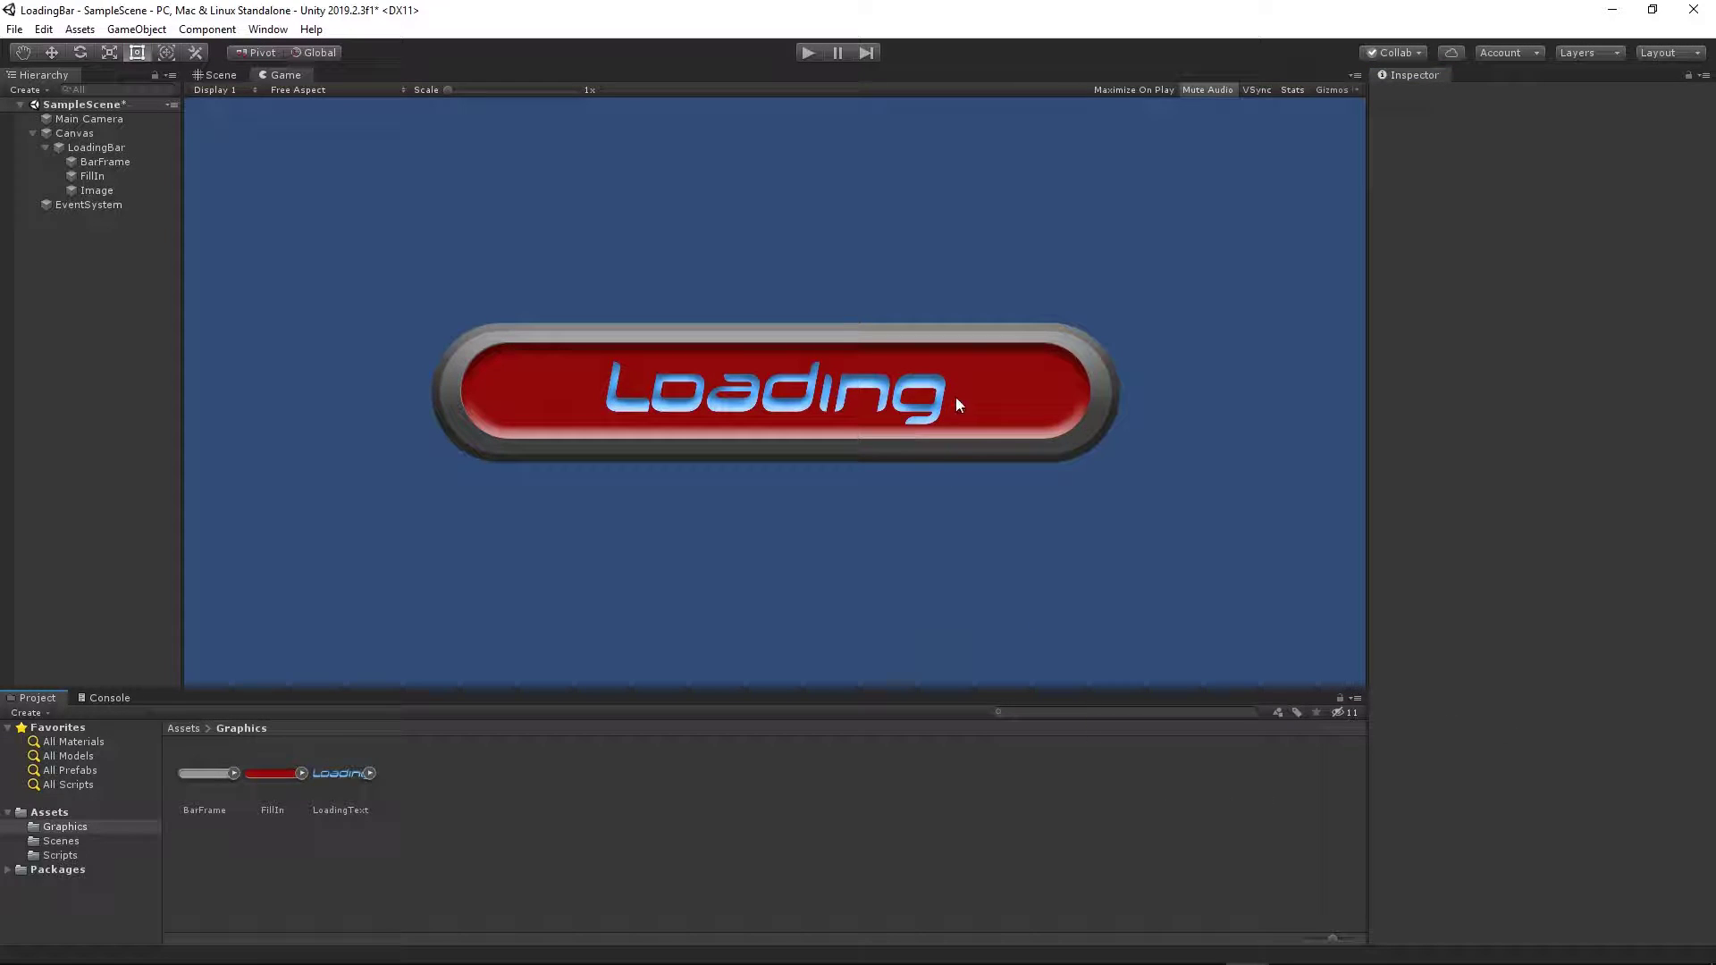
{"action": "left_click", "coordinate": [155, 375]}
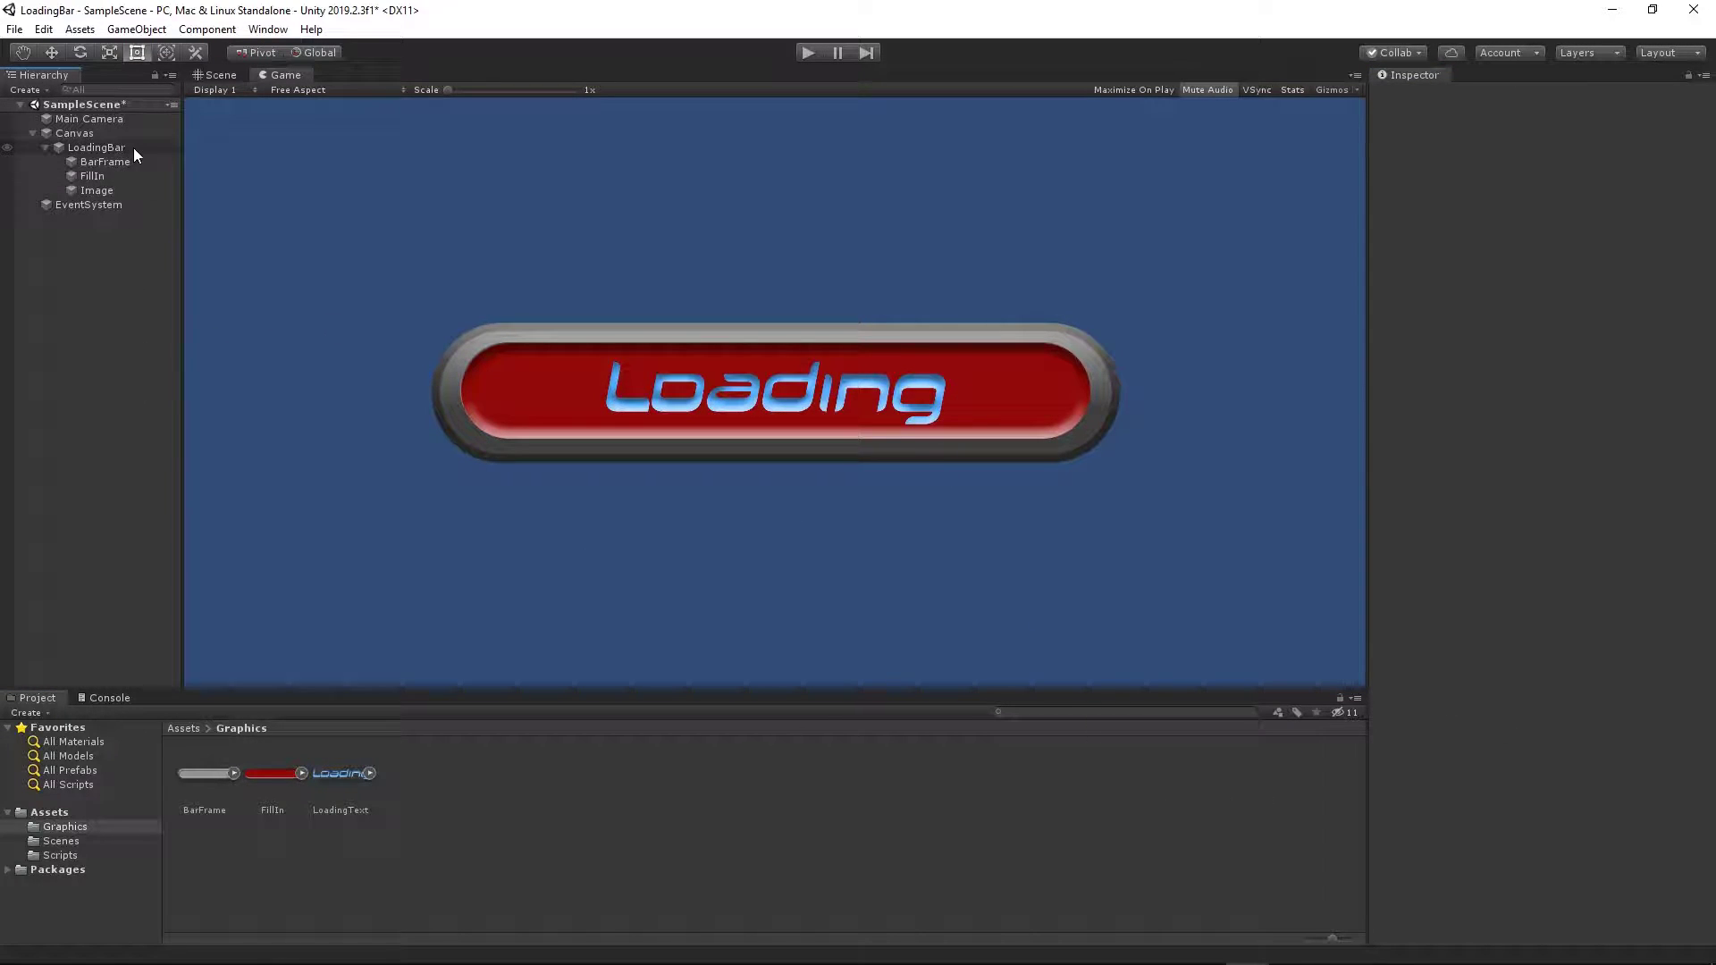
Make FillIn's Image type Filled with Horizontal fill method and Left origin.
{"action": "left_click", "coordinate": [91, 179]}
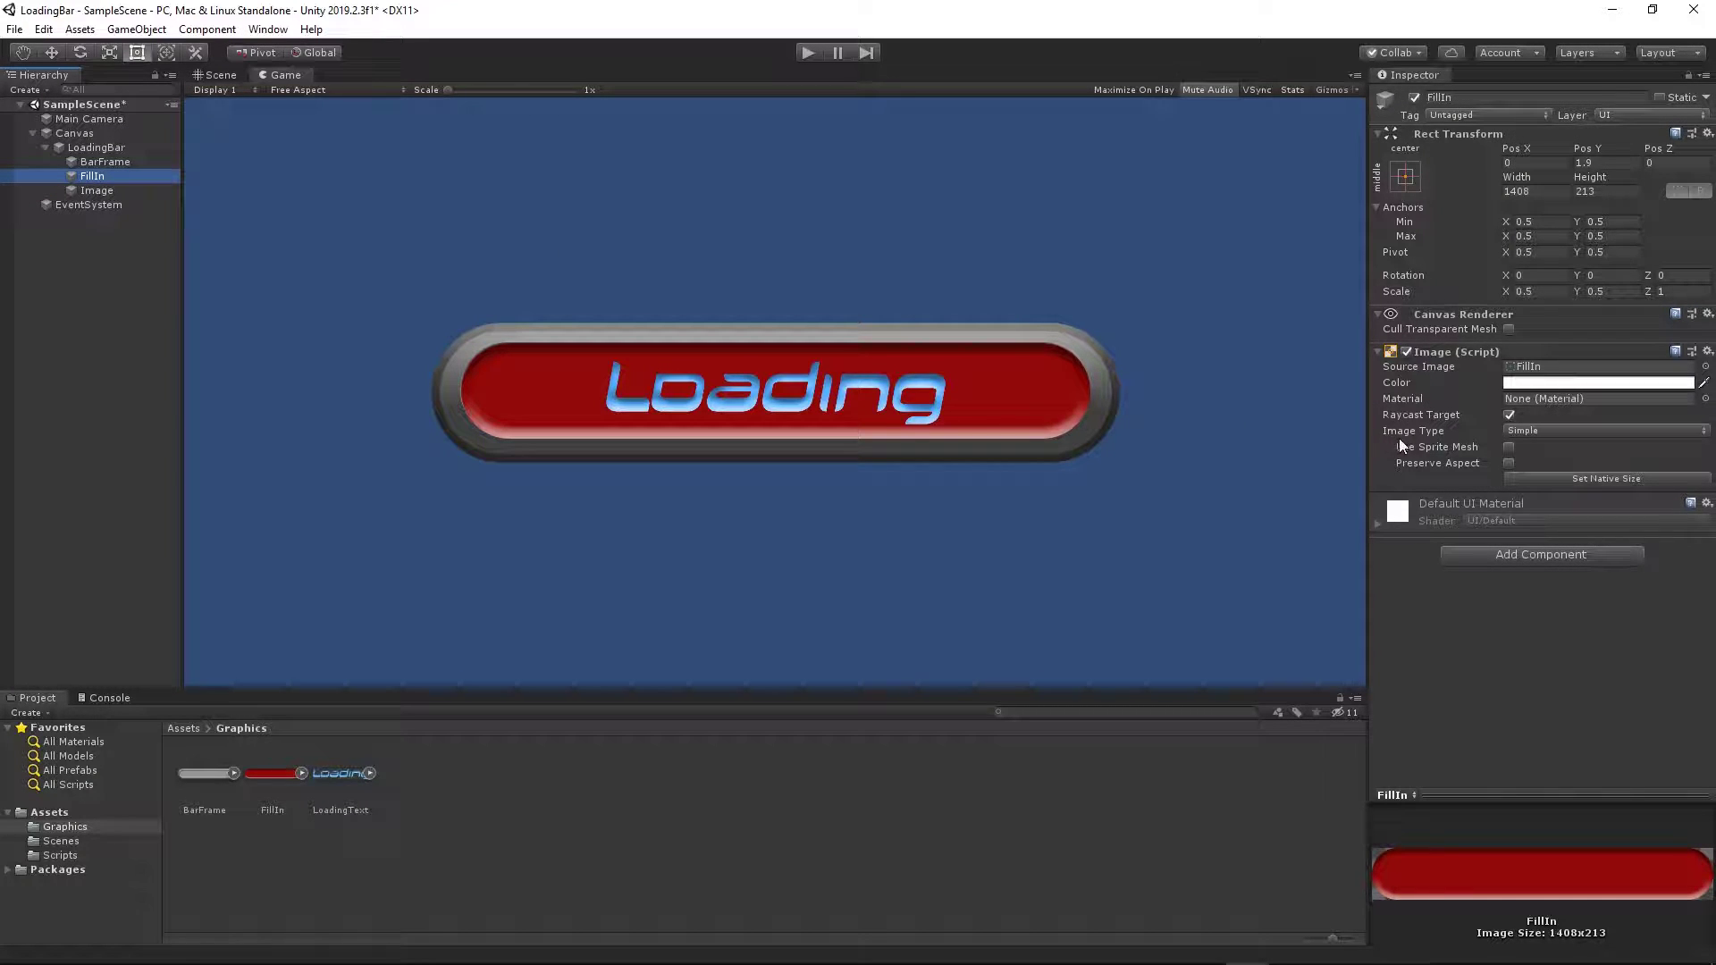
{"action": "left_click", "coordinate": [1520, 432]}
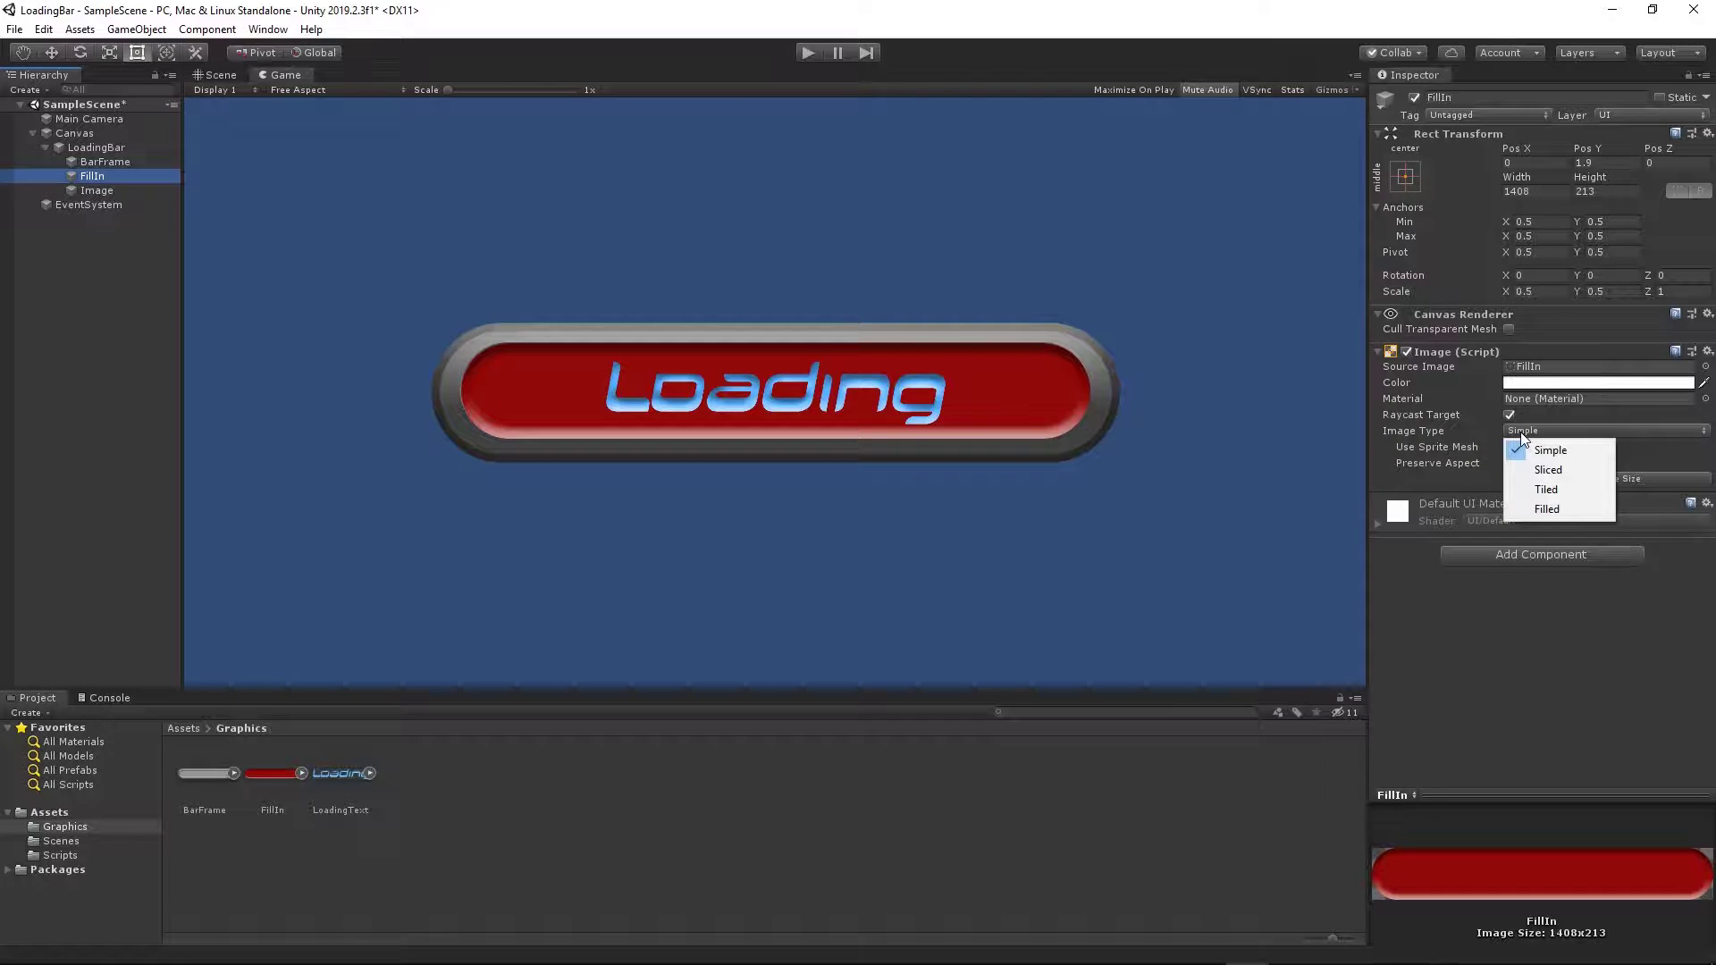
{"action": "left_click", "coordinate": [1531, 514]}
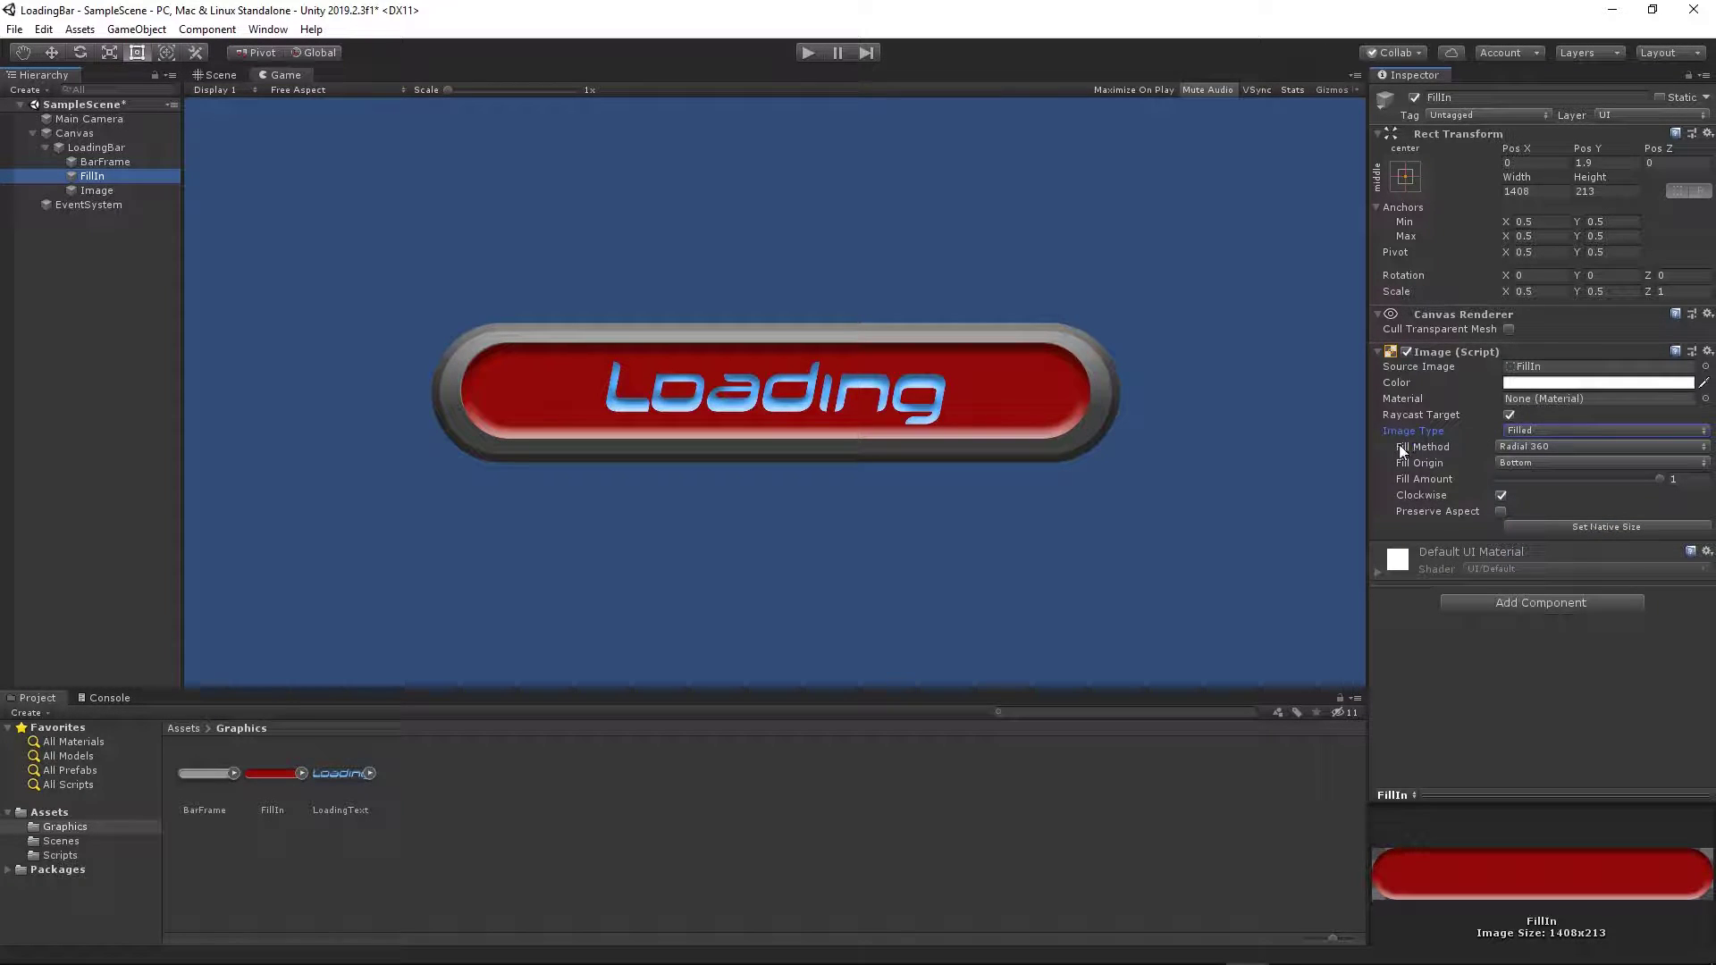
{"action": "left_click", "coordinate": [1517, 447]}
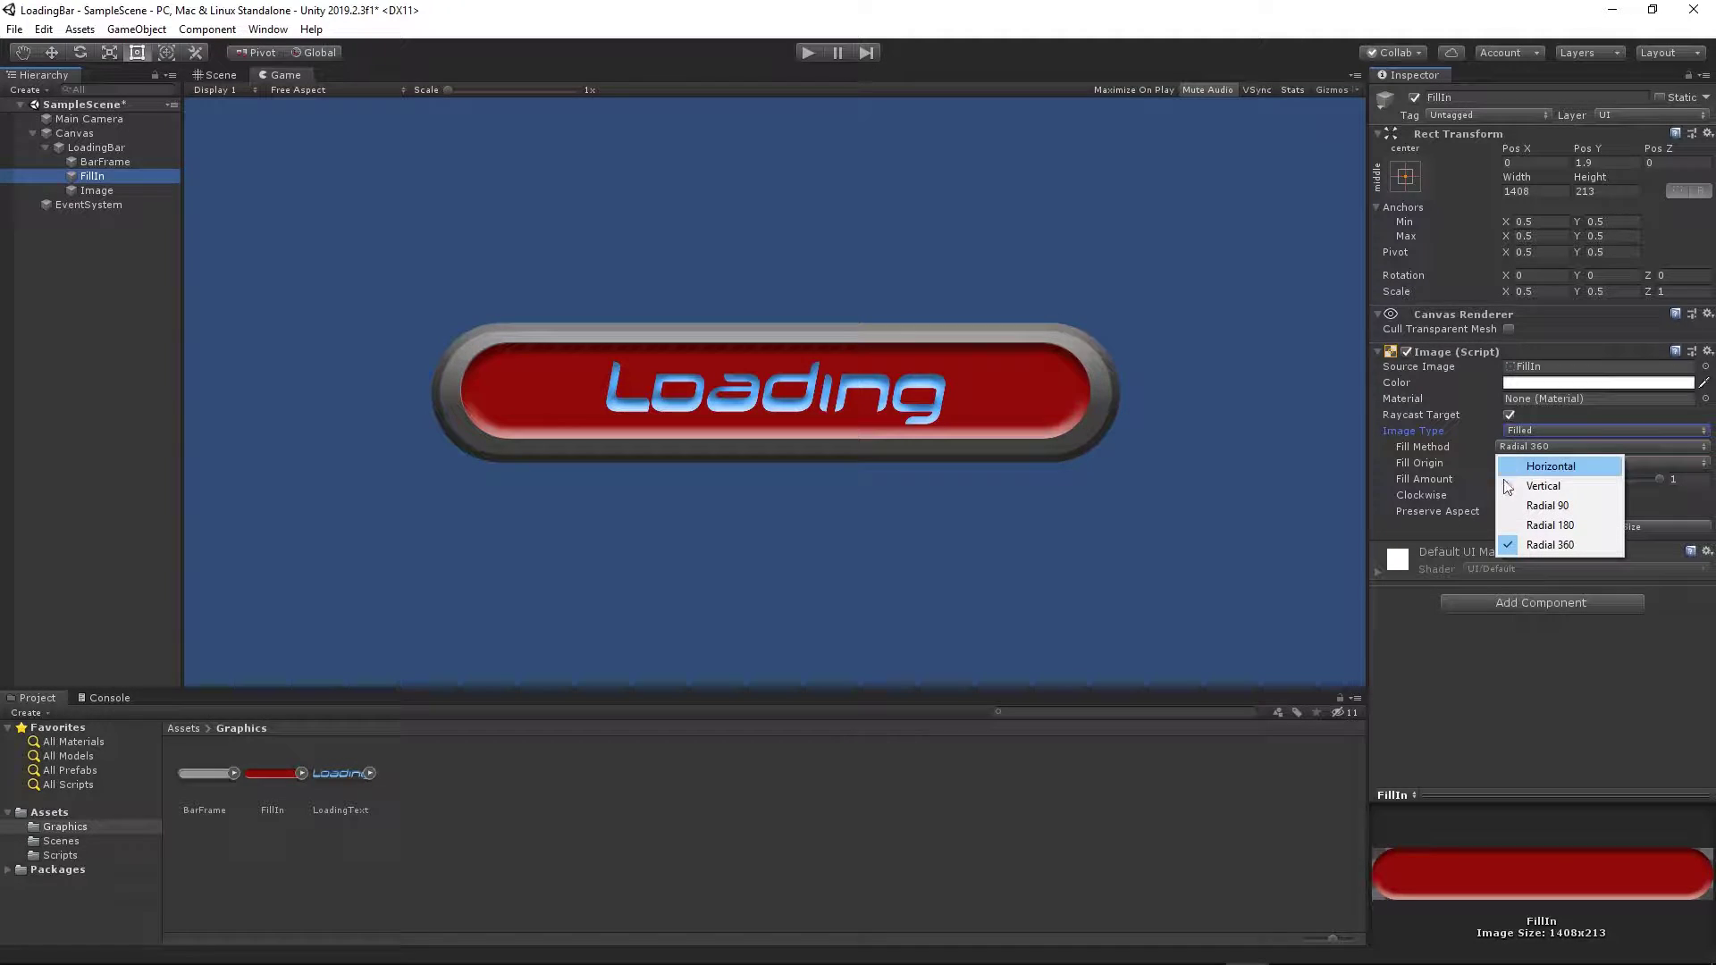
{"action": "left_click", "coordinate": [1525, 467]}
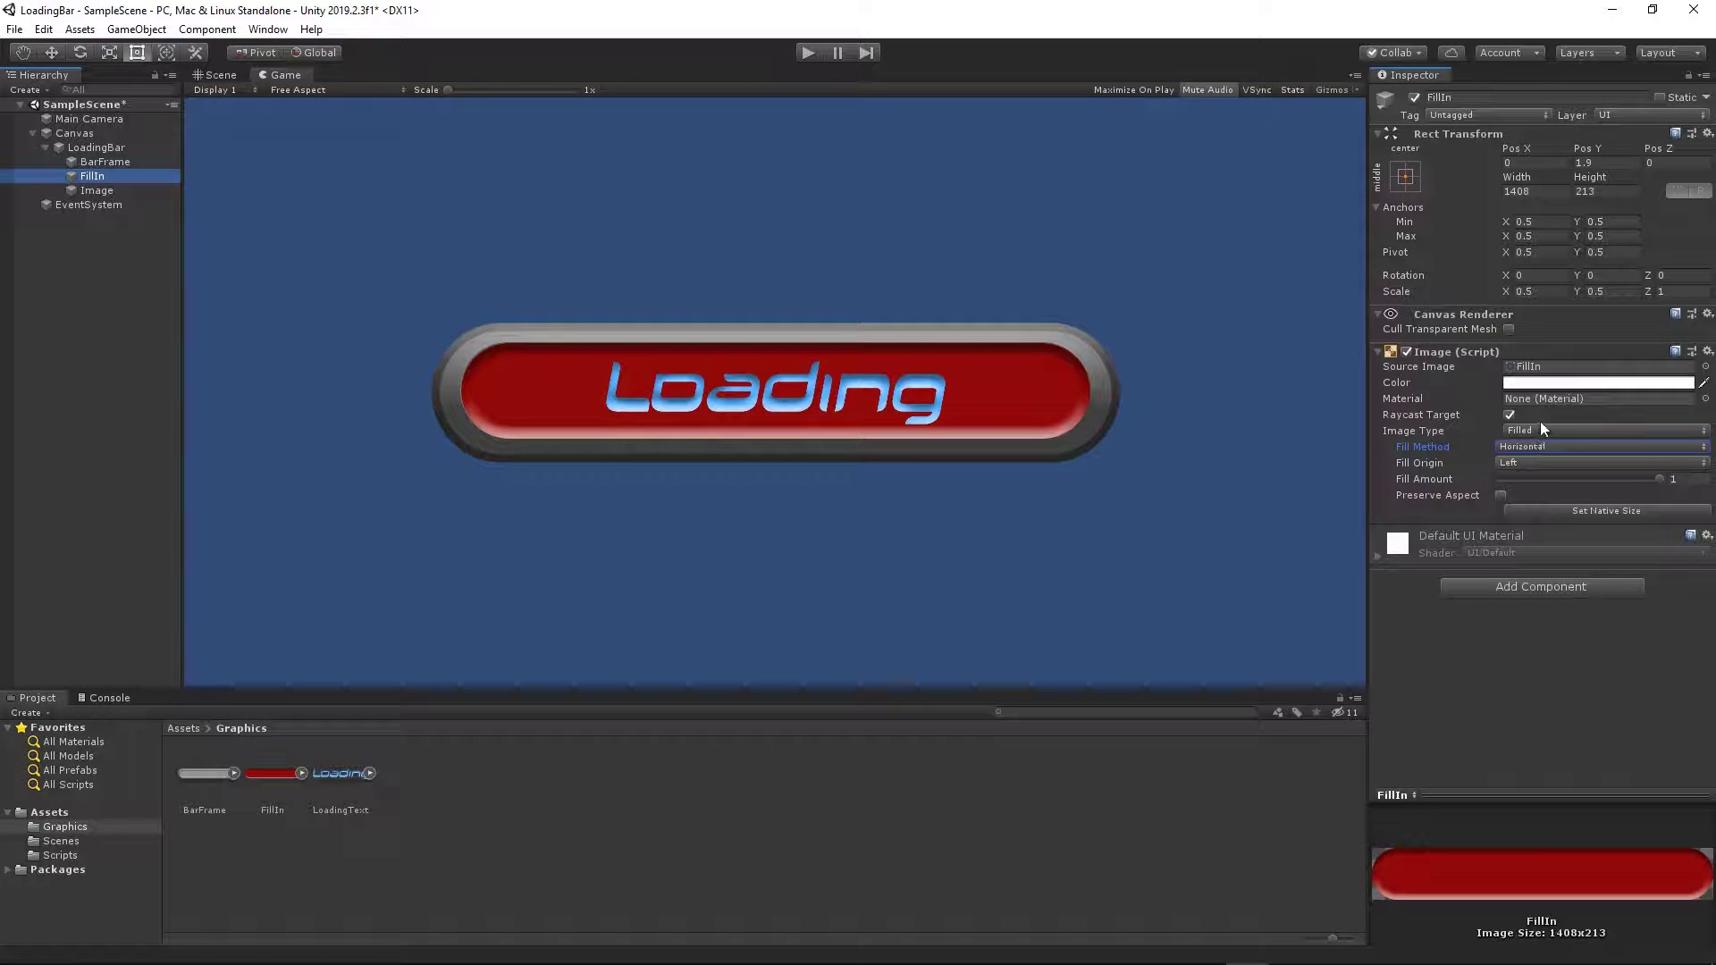
{"action": "left_click", "coordinate": [1506, 465]}
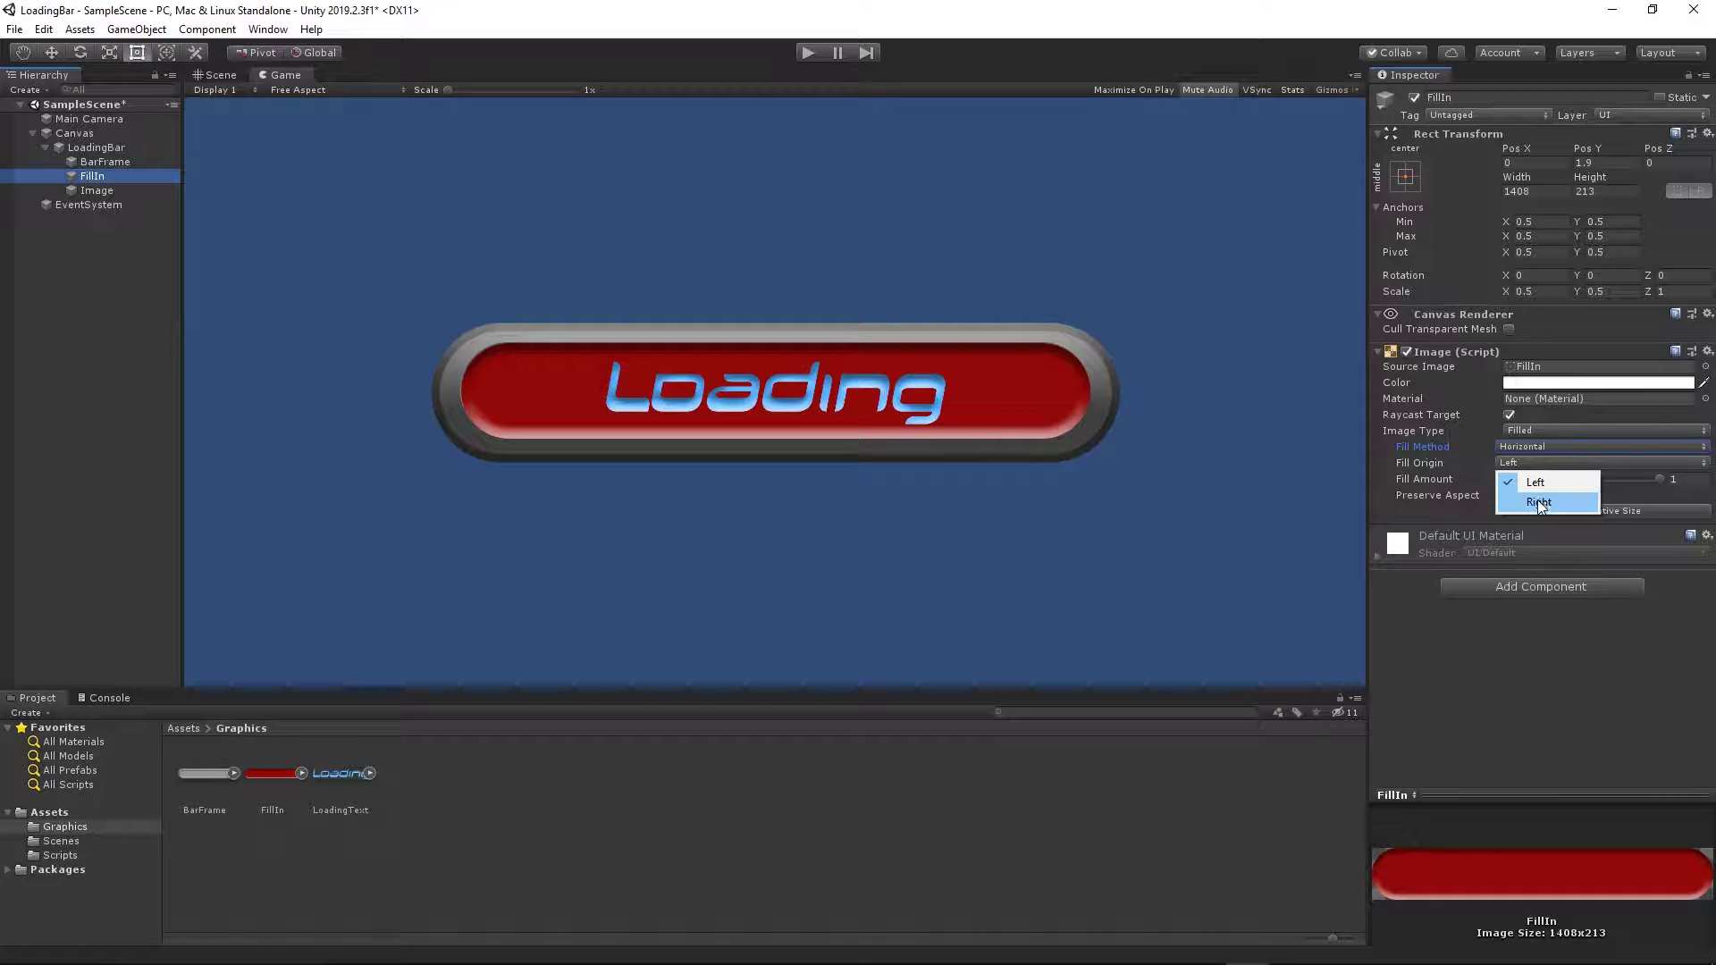
{"action": "left_click", "coordinate": [1544, 545]}
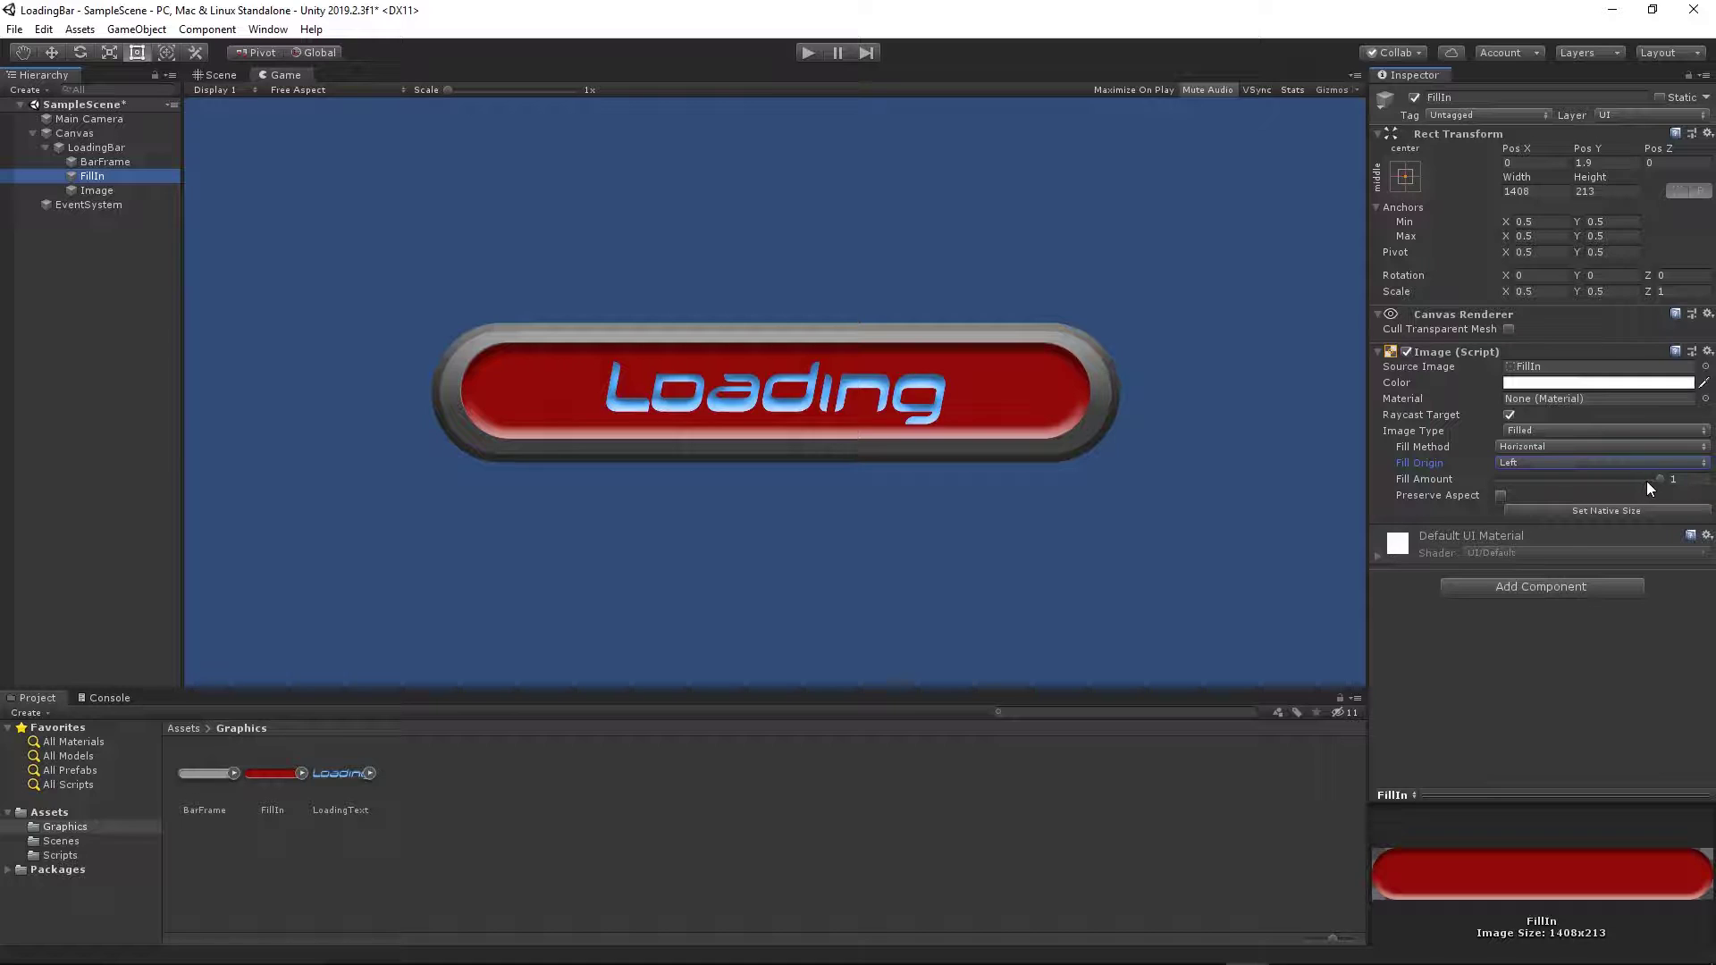
Preview fill amounts and a Right origin, then restore Left origin and set Fill Amount 0.
{"action": "mouse_move", "coordinate": [1659, 479]}
{"action": "left_mouse_down"}
{"action": "mouse_move", "coordinate": [1497, 481]}
{"action": "mouse_move", "coordinate": [1680, 480]}
{"action": "left_mouse_up"}
{"action": "left_click", "coordinate": [1574, 463]}
{"action": "left_click", "coordinate": [1524, 506]}
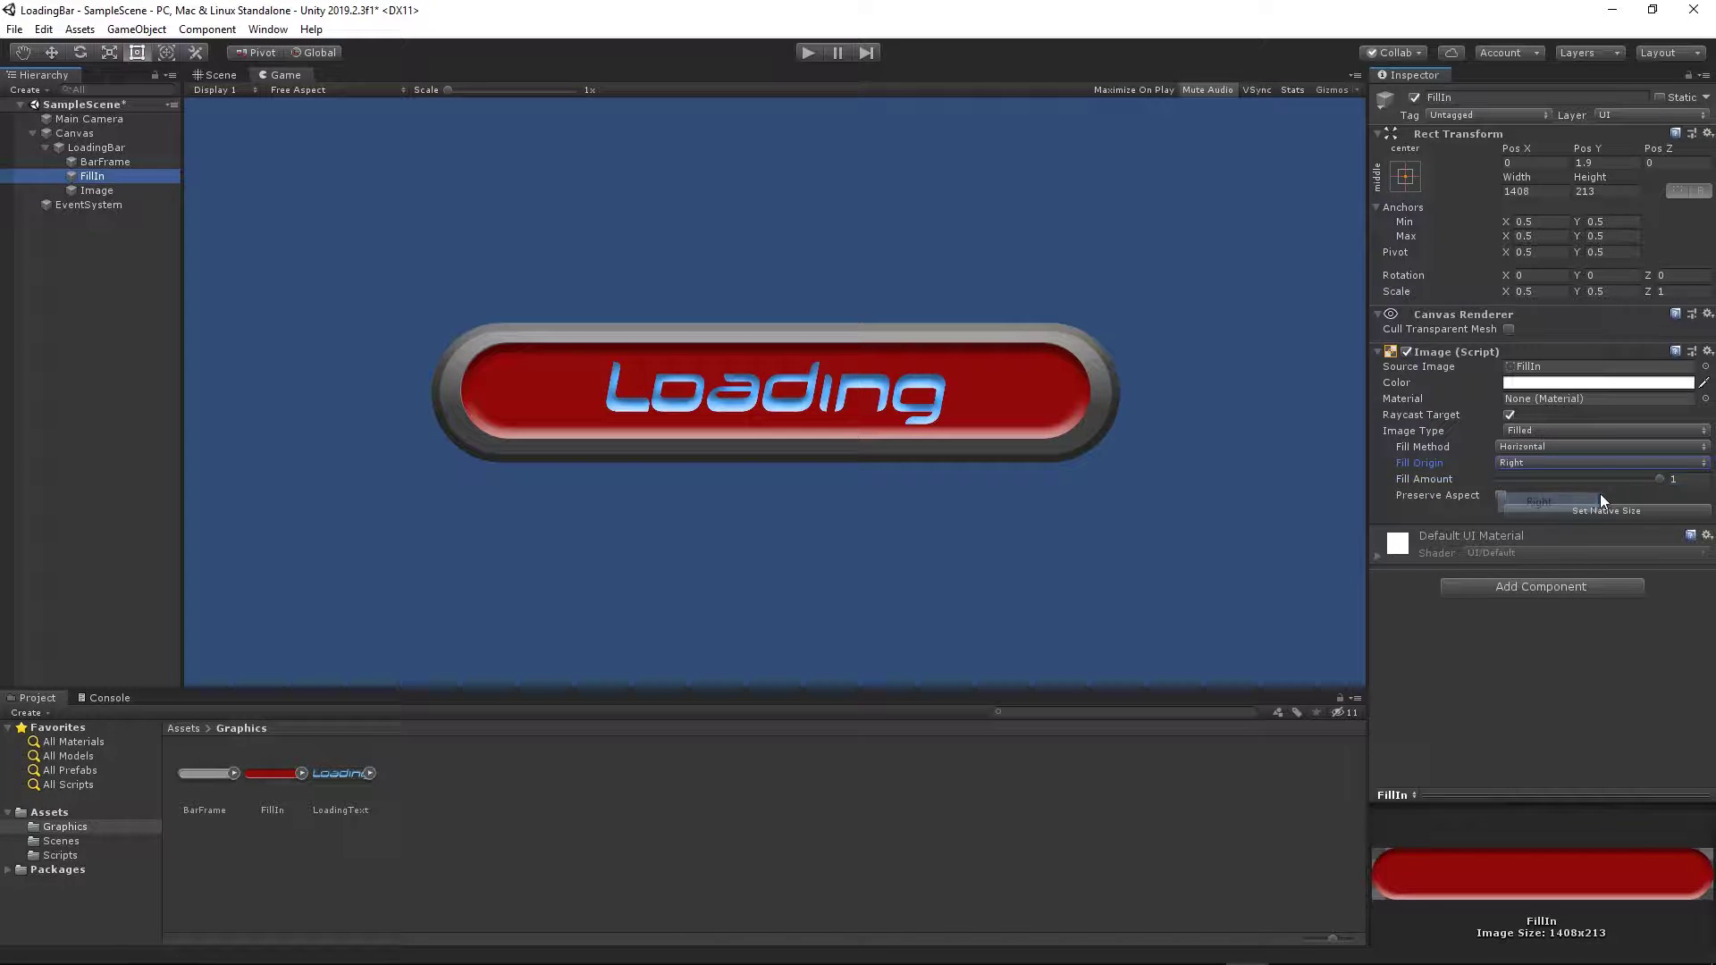
{"action": "mouse_move", "coordinate": [1653, 479]}
{"action": "left_mouse_down"}
{"action": "mouse_move", "coordinate": [1511, 479]}
{"action": "mouse_move", "coordinate": [1663, 479]}
{"action": "left_mouse_up"}
{"action": "left_click", "coordinate": [1644, 446]}
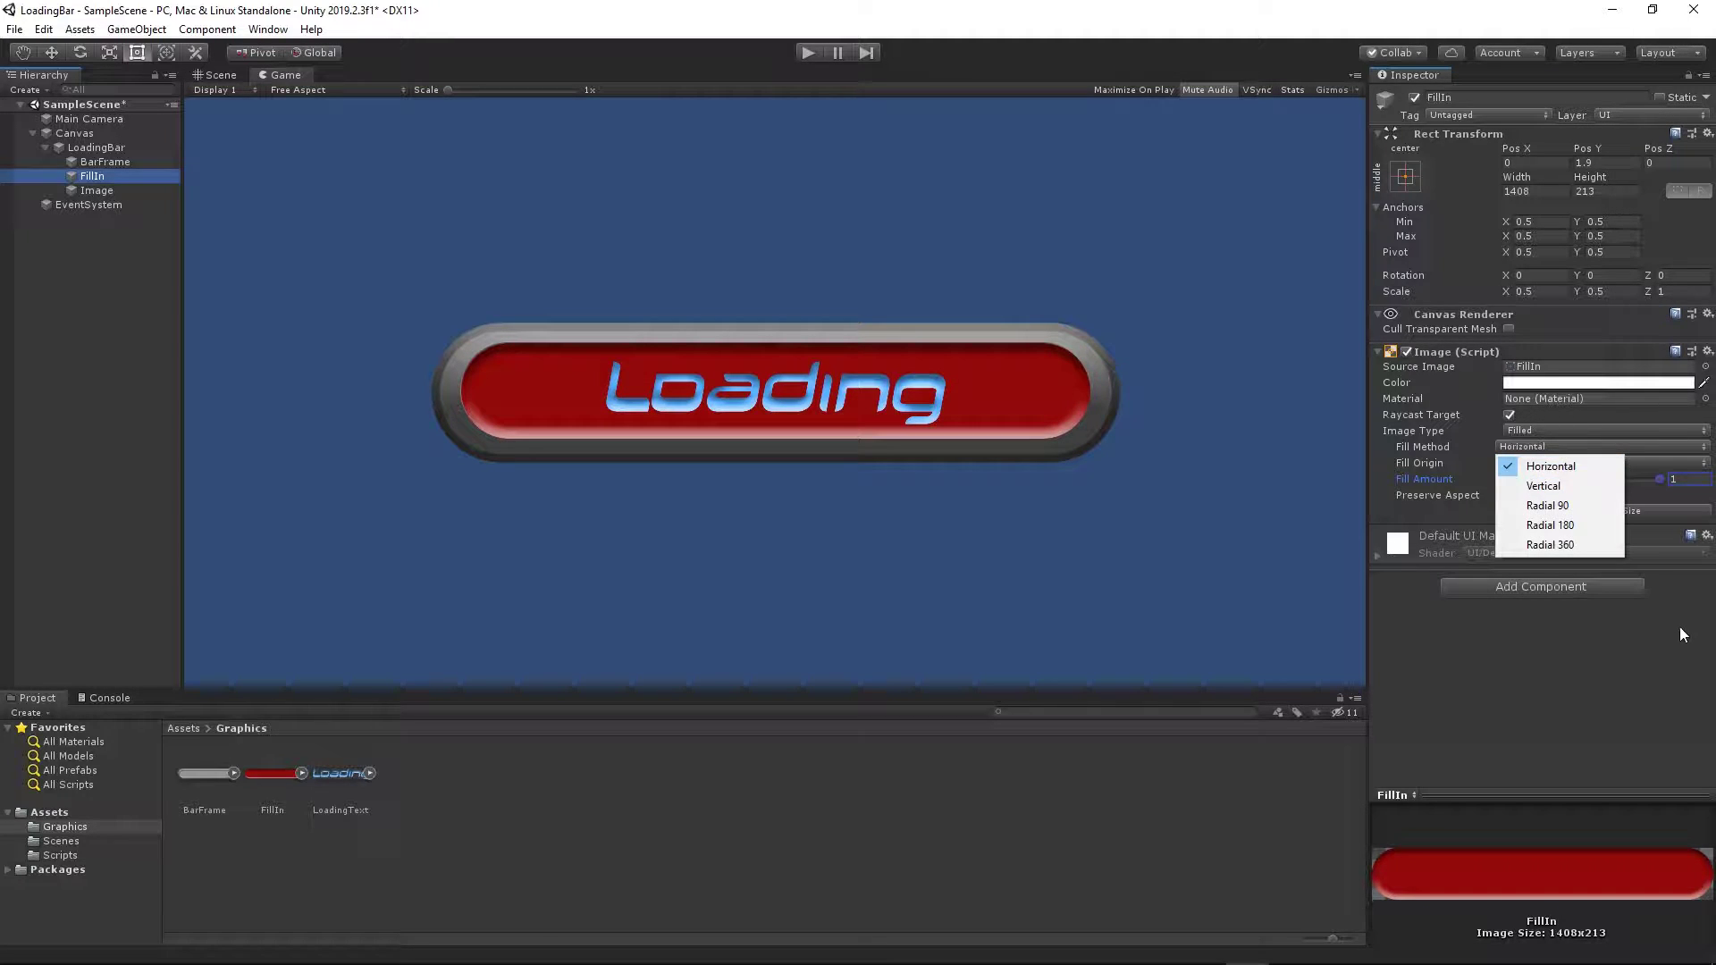
{"action": "left_click", "coordinate": [1680, 634]}
{"action": "left_click", "coordinate": [1600, 463]}
{"action": "left_click", "coordinate": [1555, 475]}
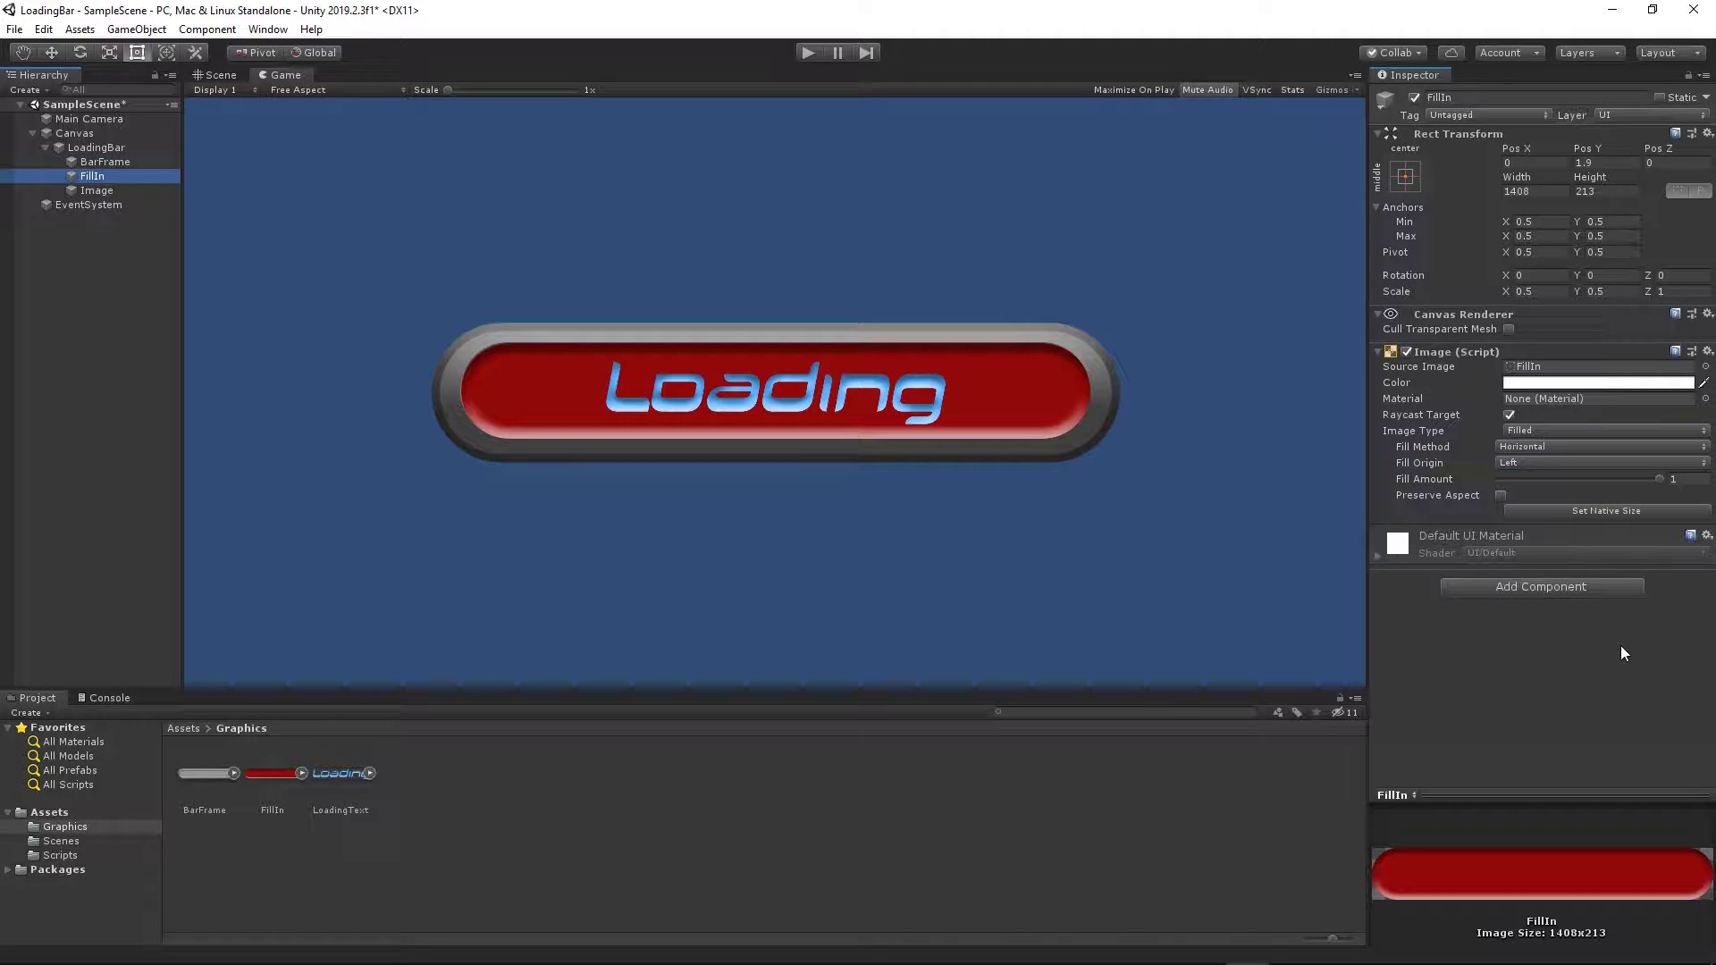
{"action": "left_click_drag", "start_coordinate": [1663, 476], "coordinate": [1478, 486]}
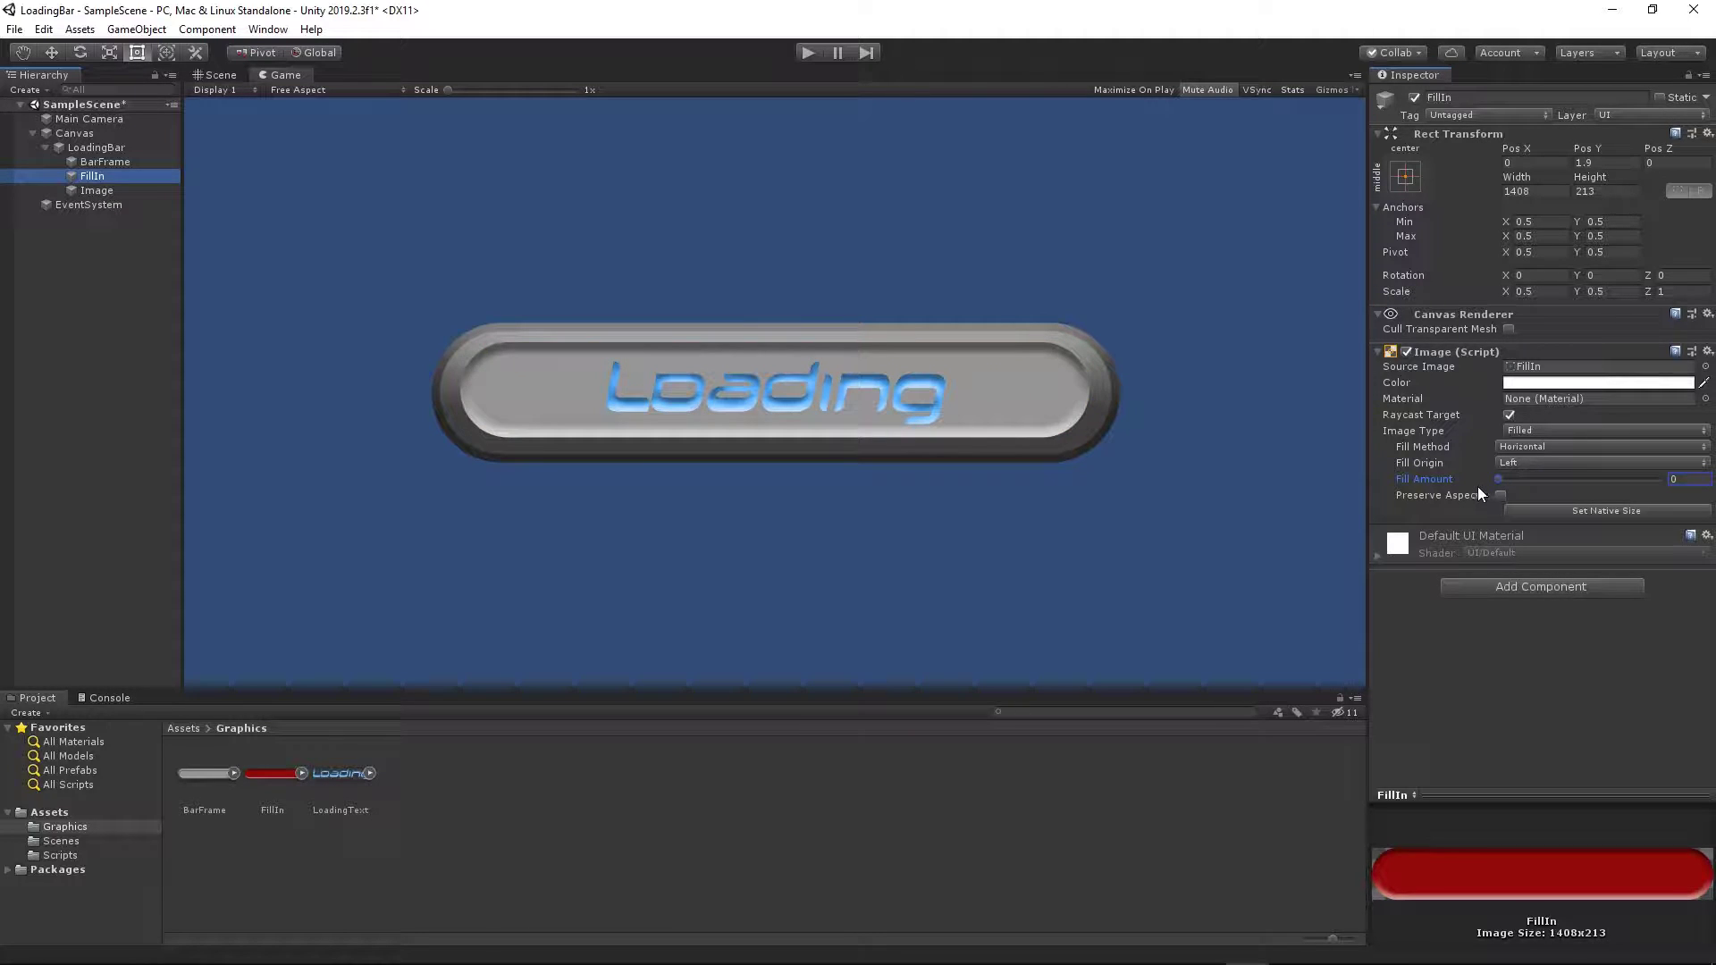
{"action": "left_click", "coordinate": [1525, 695]}
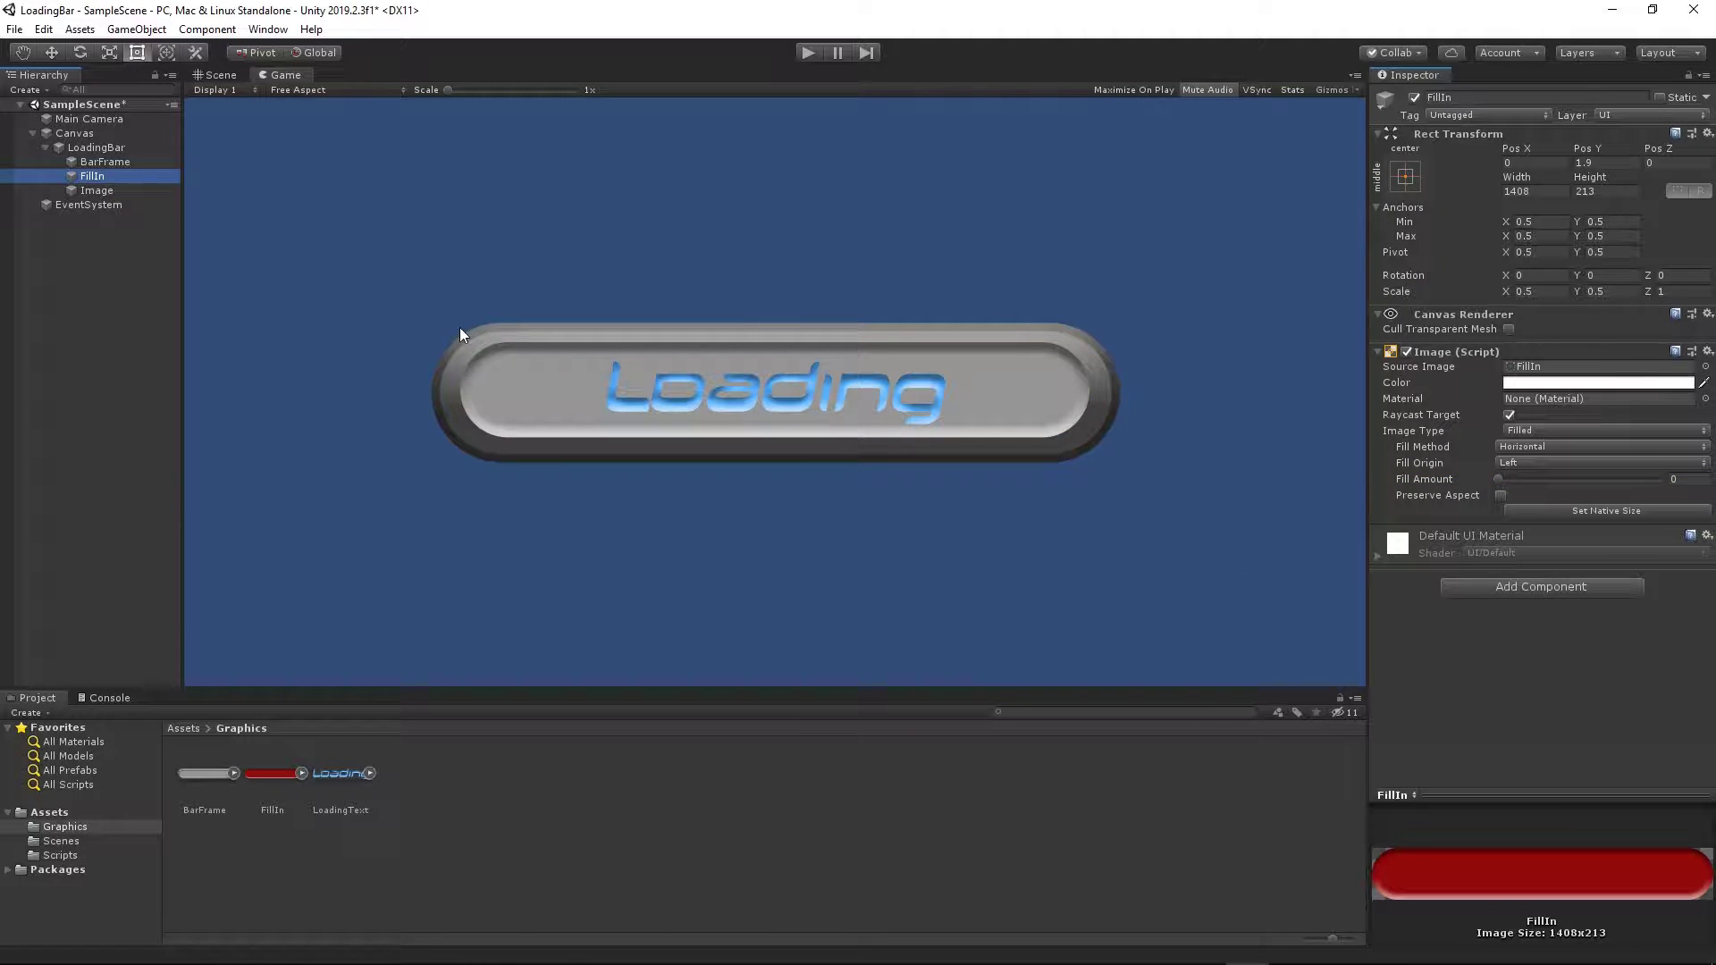
Save the scene and open the LoadingBar script from the Scripts folder.
{"action": "left_click", "coordinate": [15, 29]}
{"action": "left_click", "coordinate": [41, 95]}
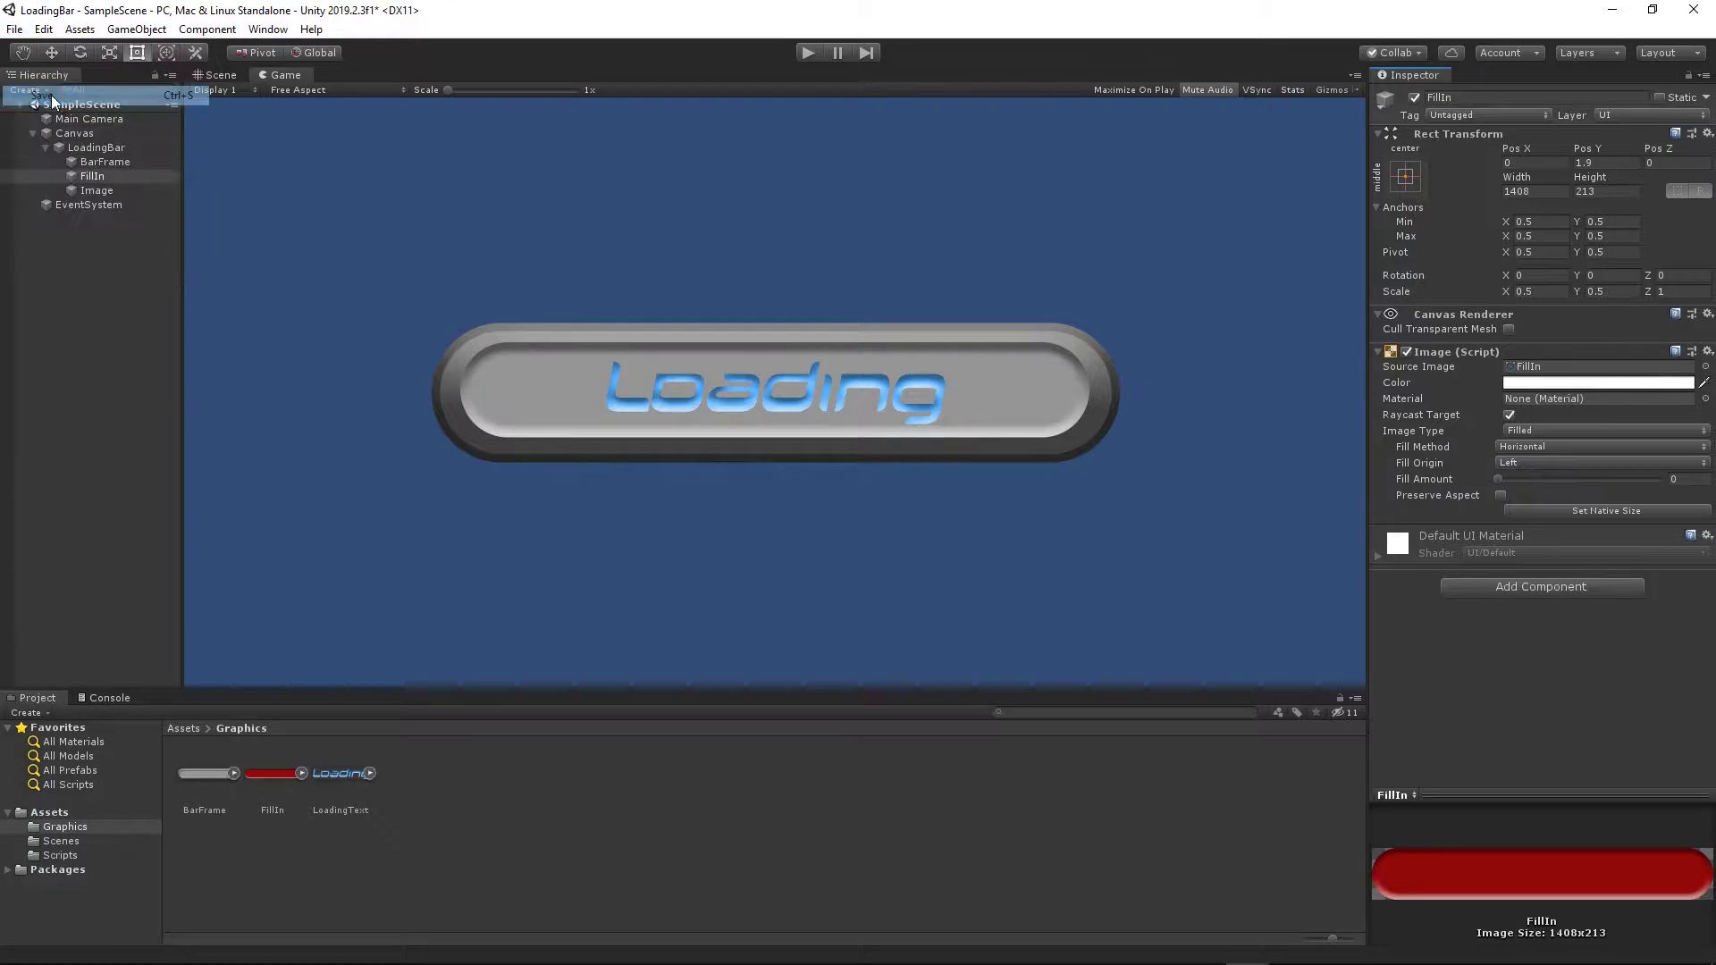
{"action": "left_click", "coordinate": [59, 855]}
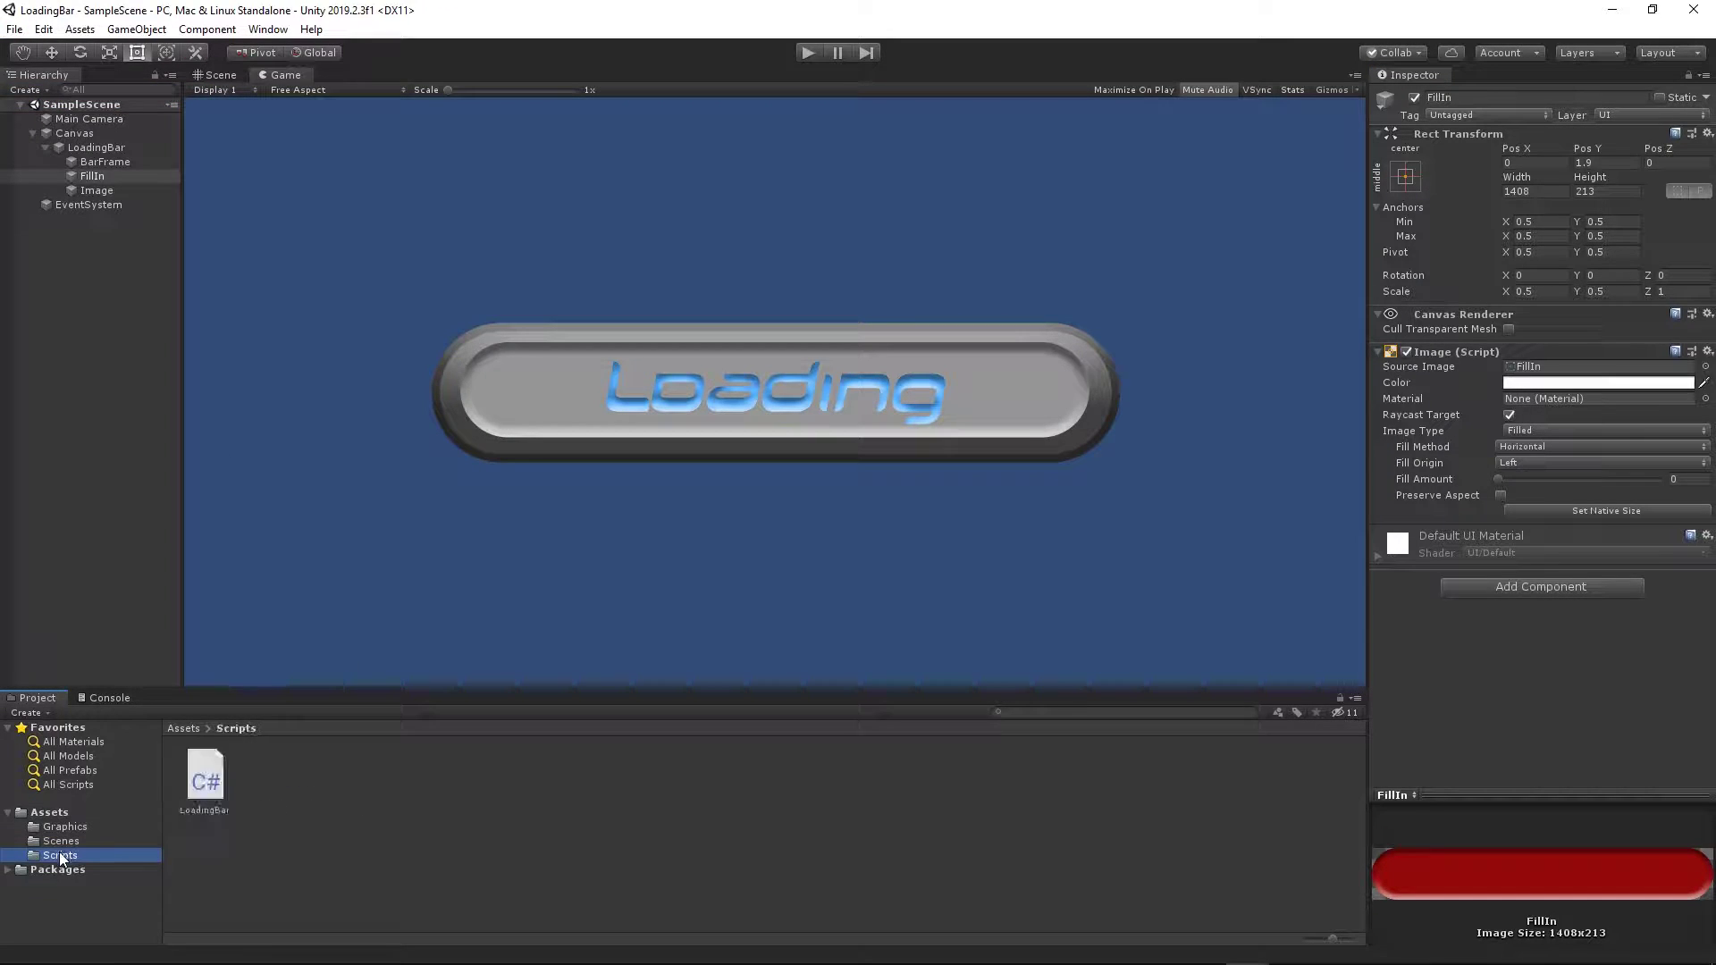
{"action": "left_click", "coordinate": [204, 777]}
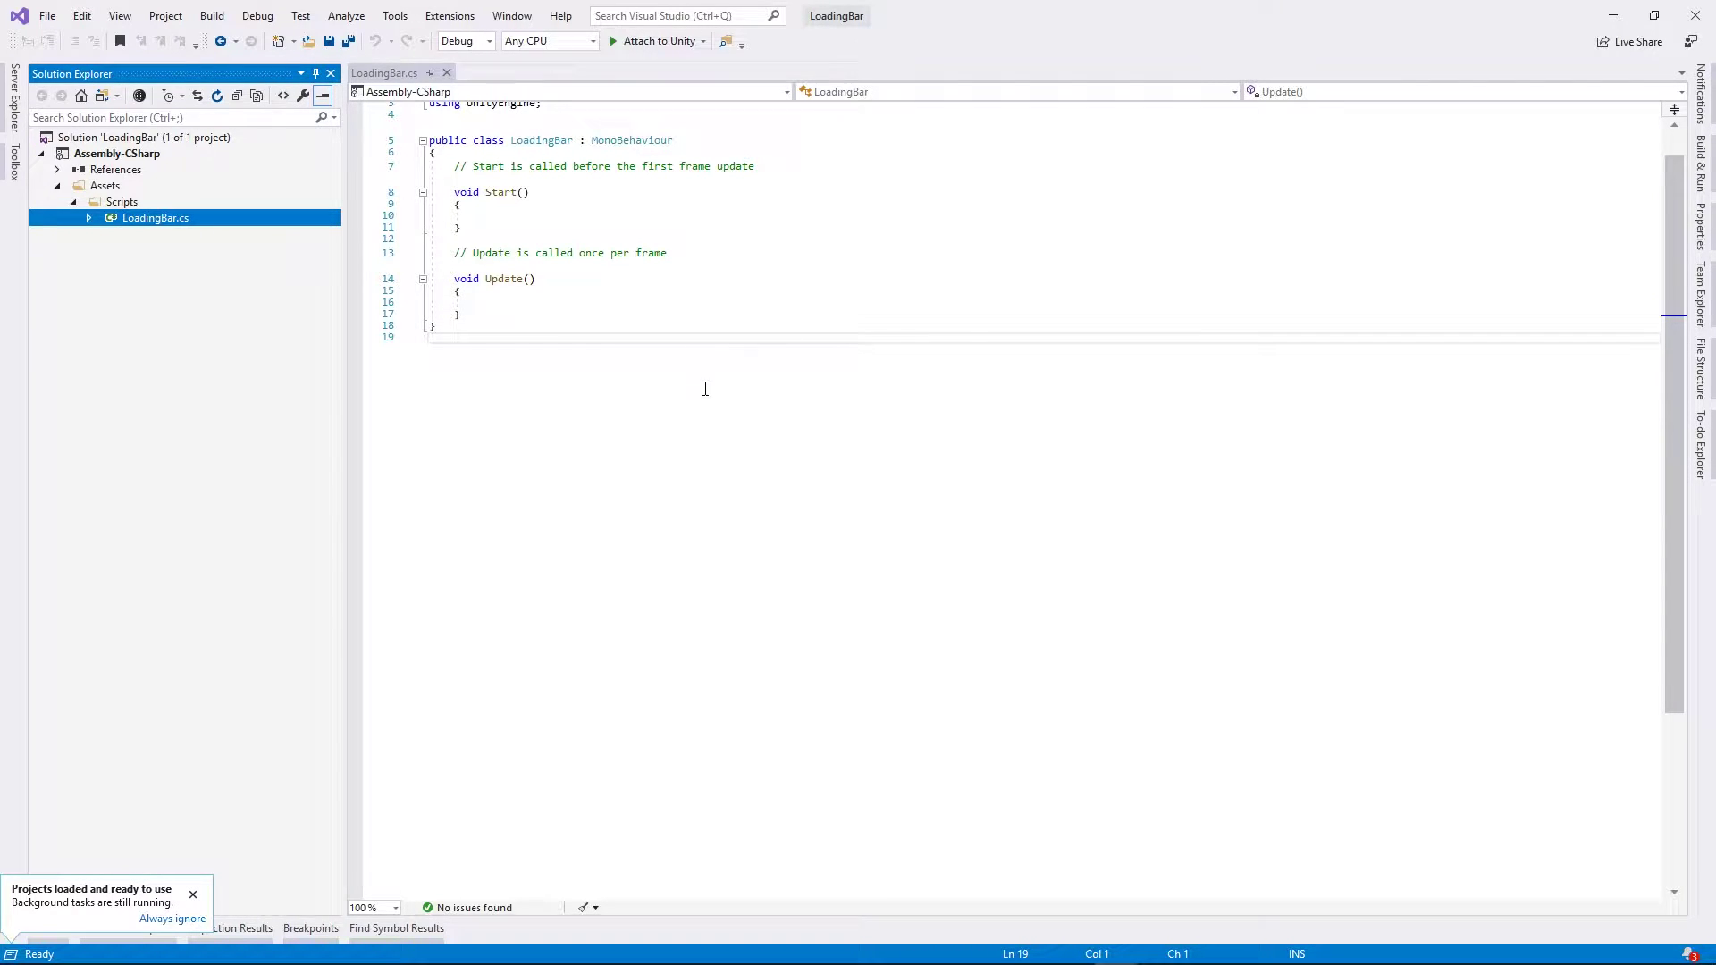
Replace the line-7 comment with public Transform loadingBarImage and public float TargetAmount = 100.0f.
{"action": "left_click", "coordinate": [549, 167]}
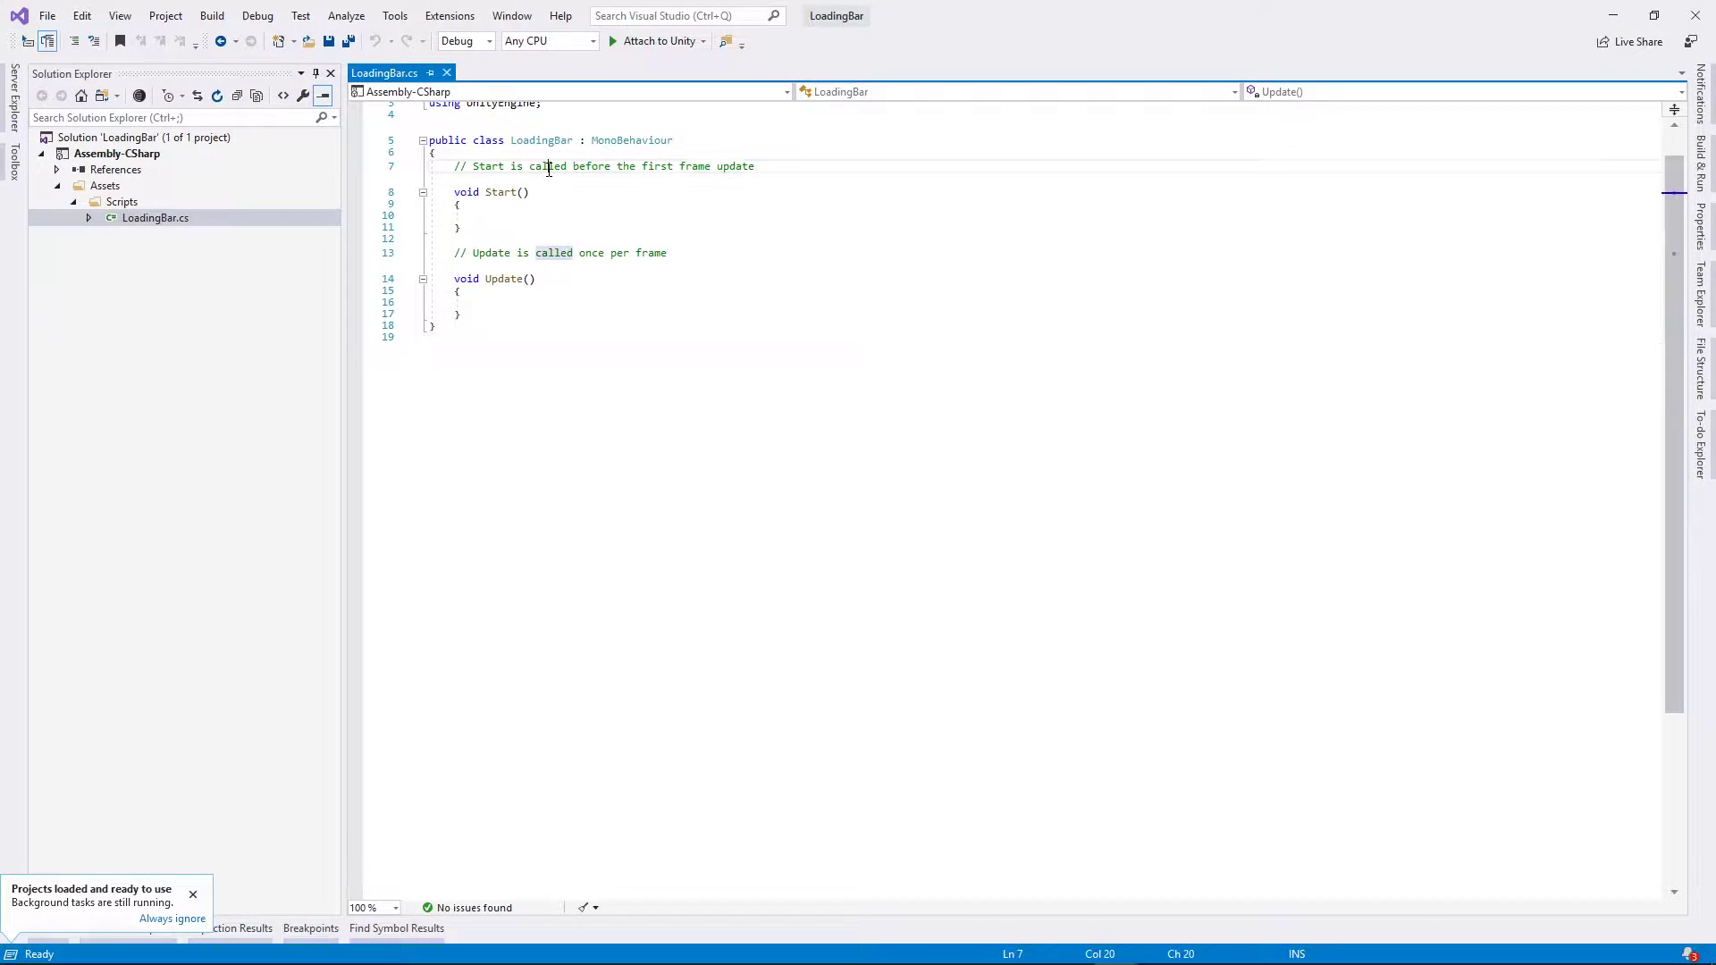
{"action": "left_click_drag", "start_coordinate": [756, 167], "coordinate": [458, 167]}
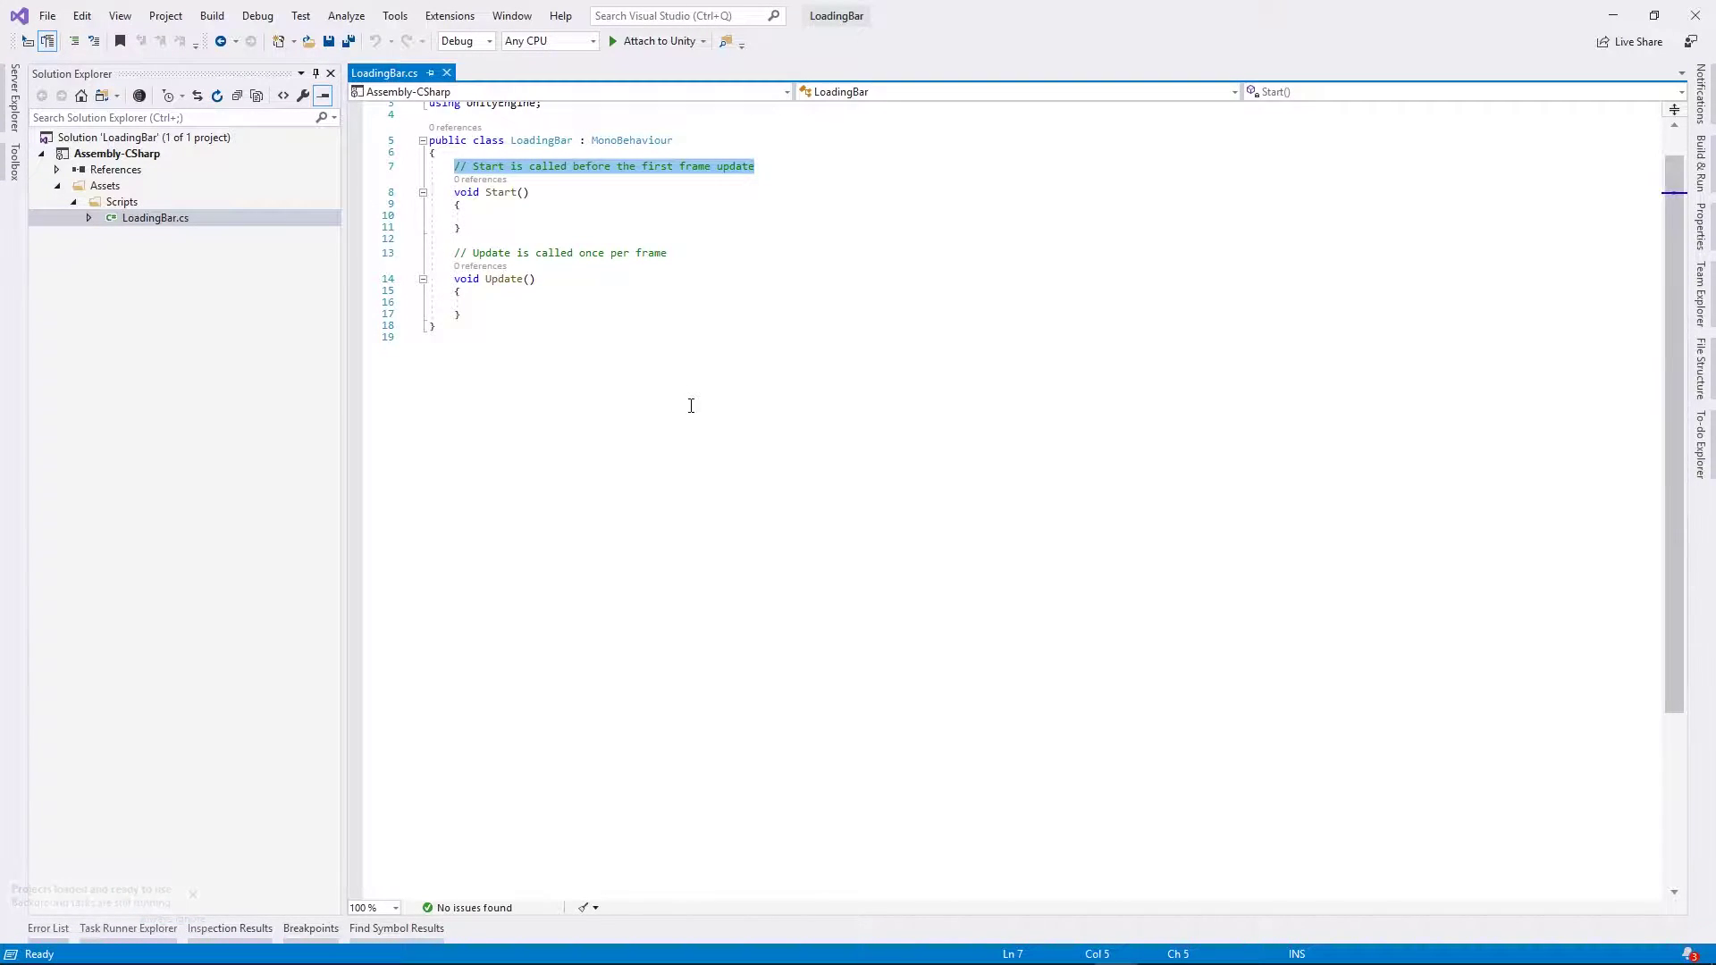
{"action": "key", "text": "BackSpace"}
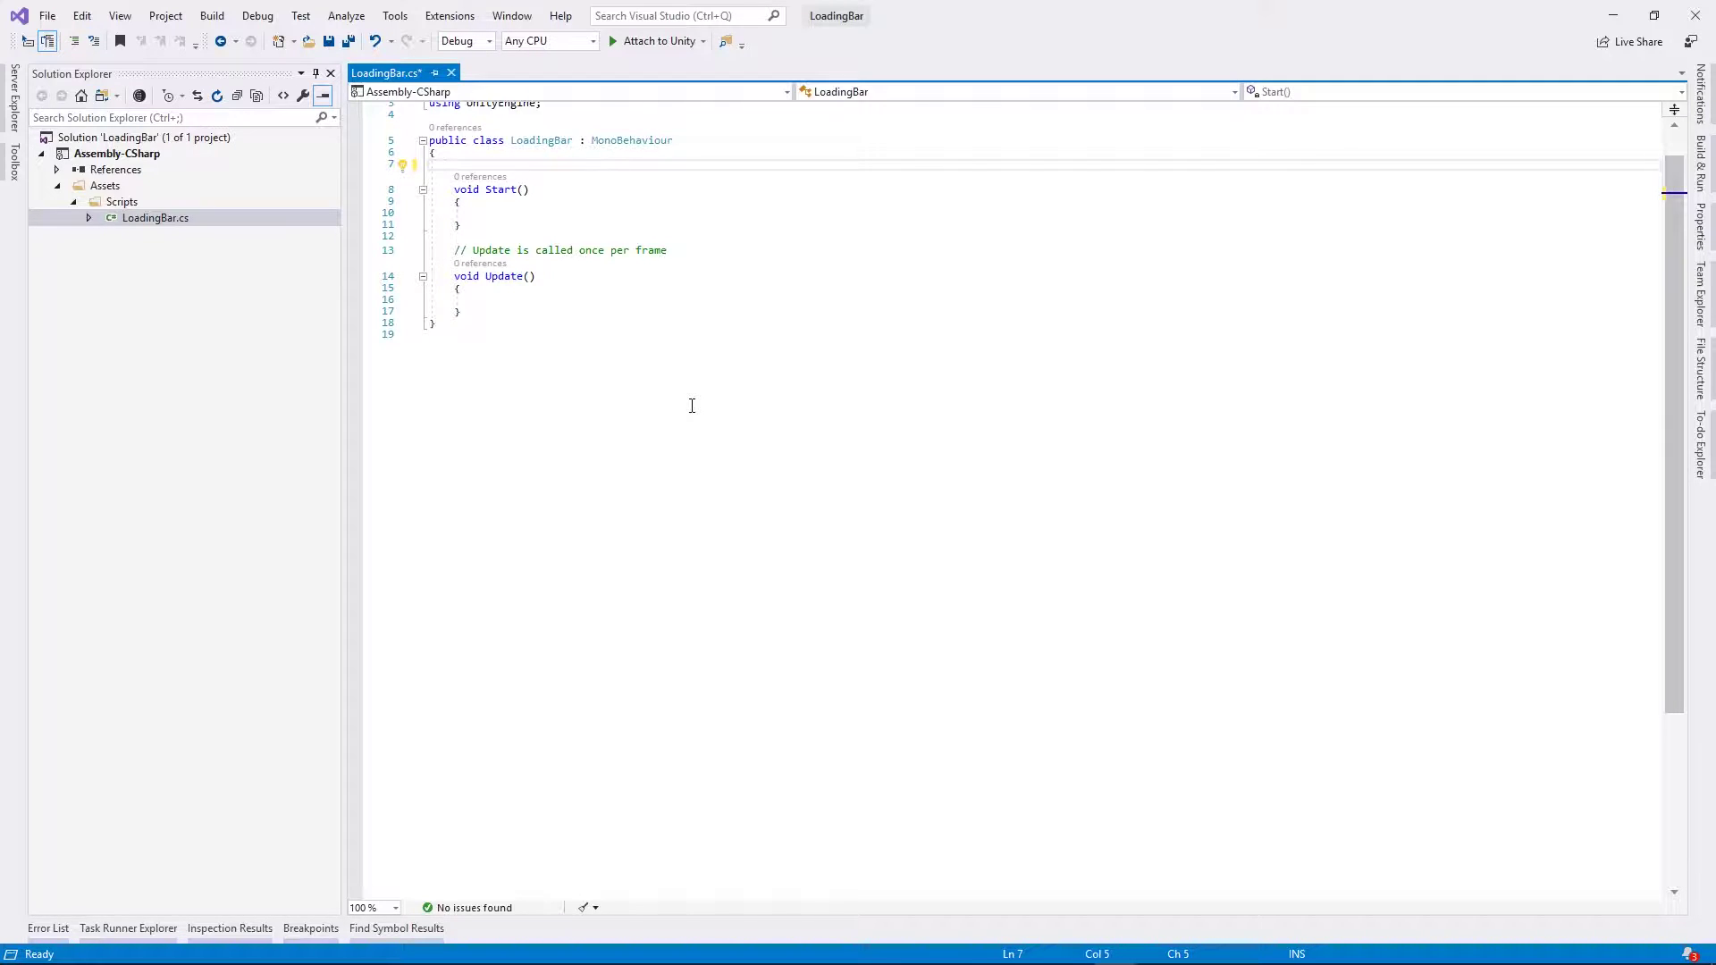
{"action": "type", "text": "public "}
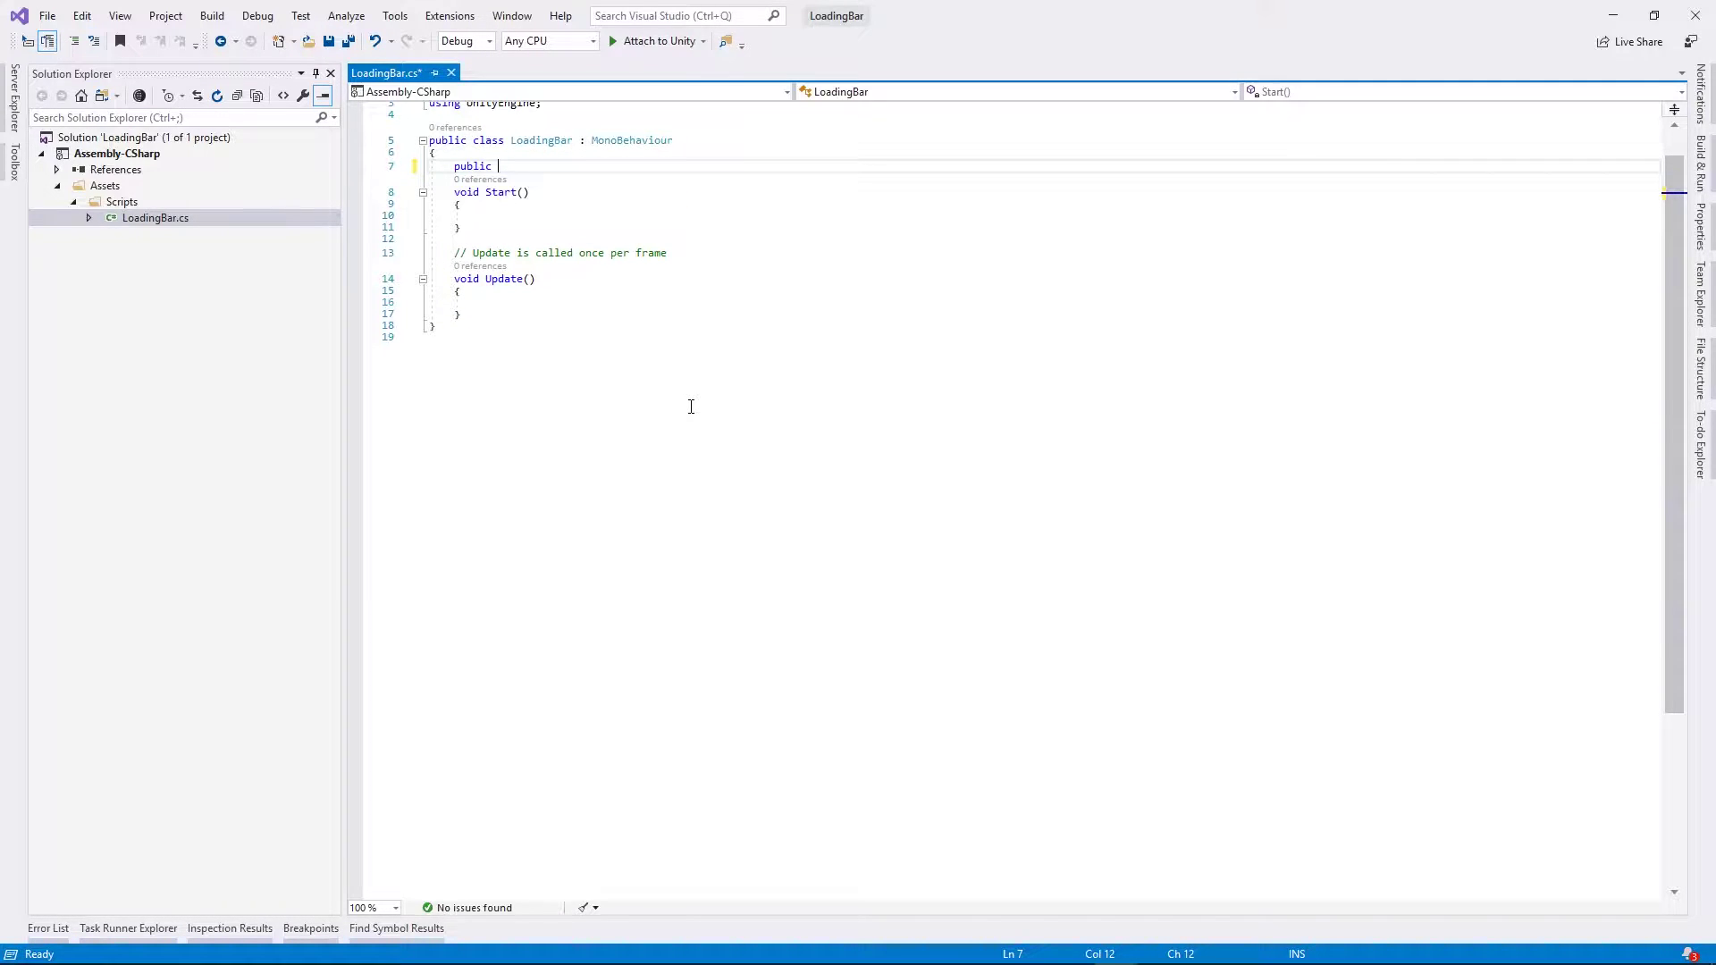
{"action": "type", "text": "Transf"}
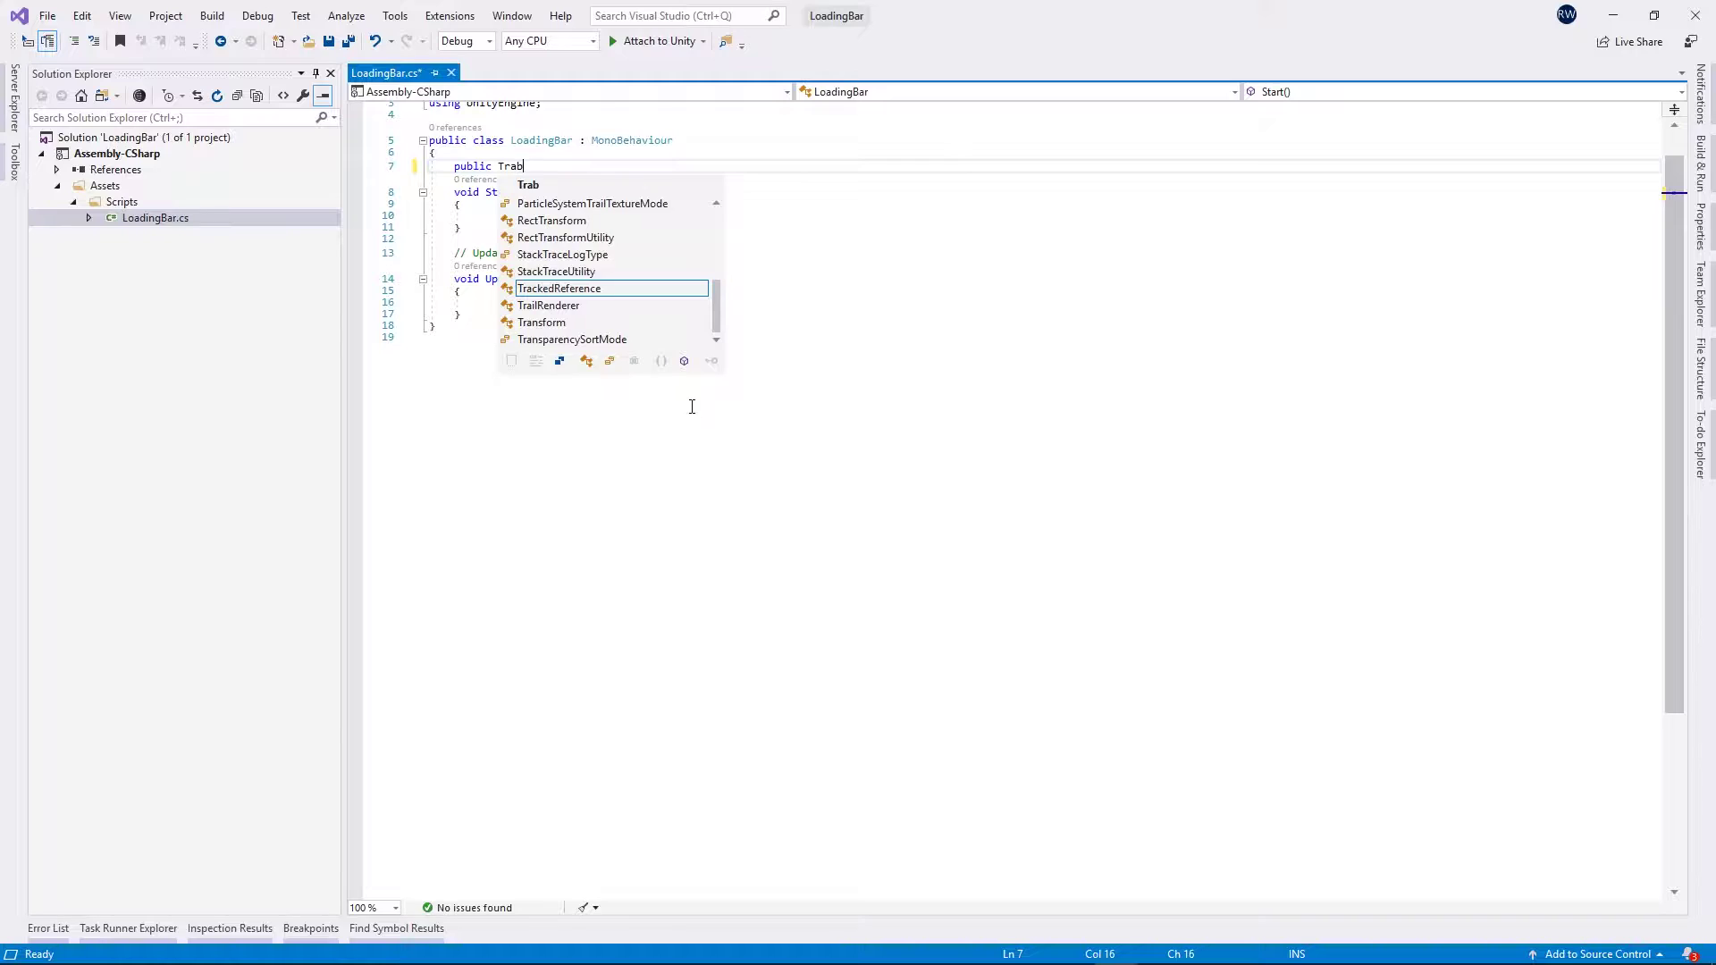
{"action": "type", "text": "orm "}
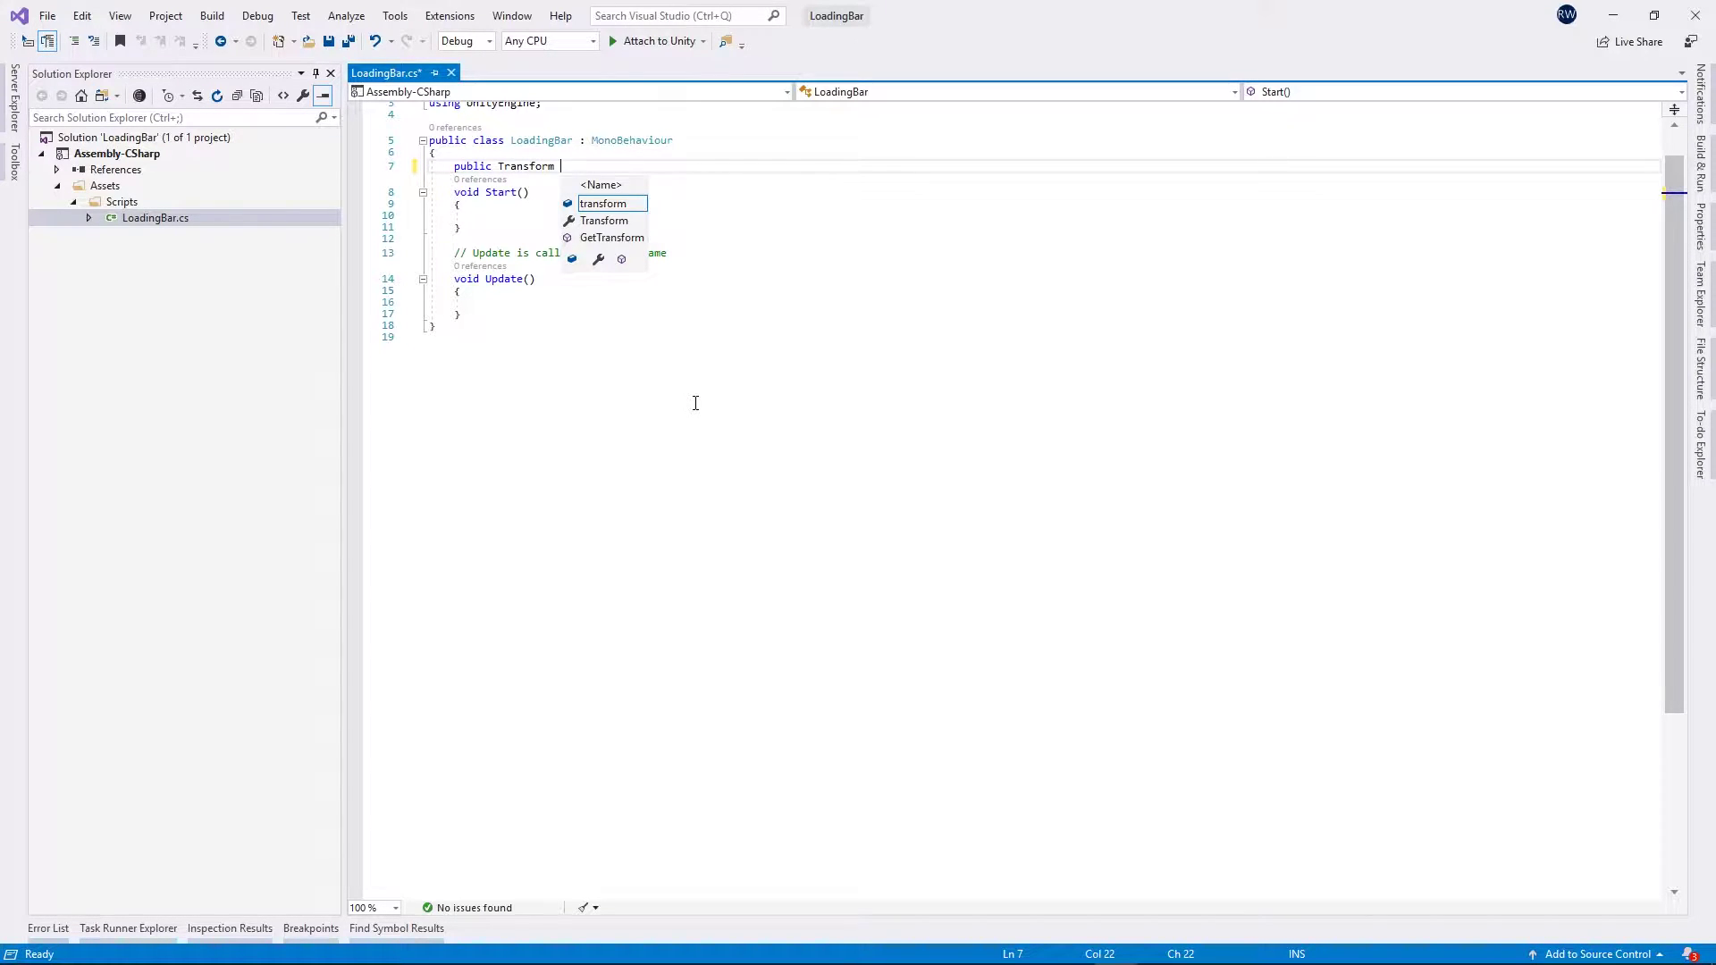
{"action": "type", "text": "loadingBar"}
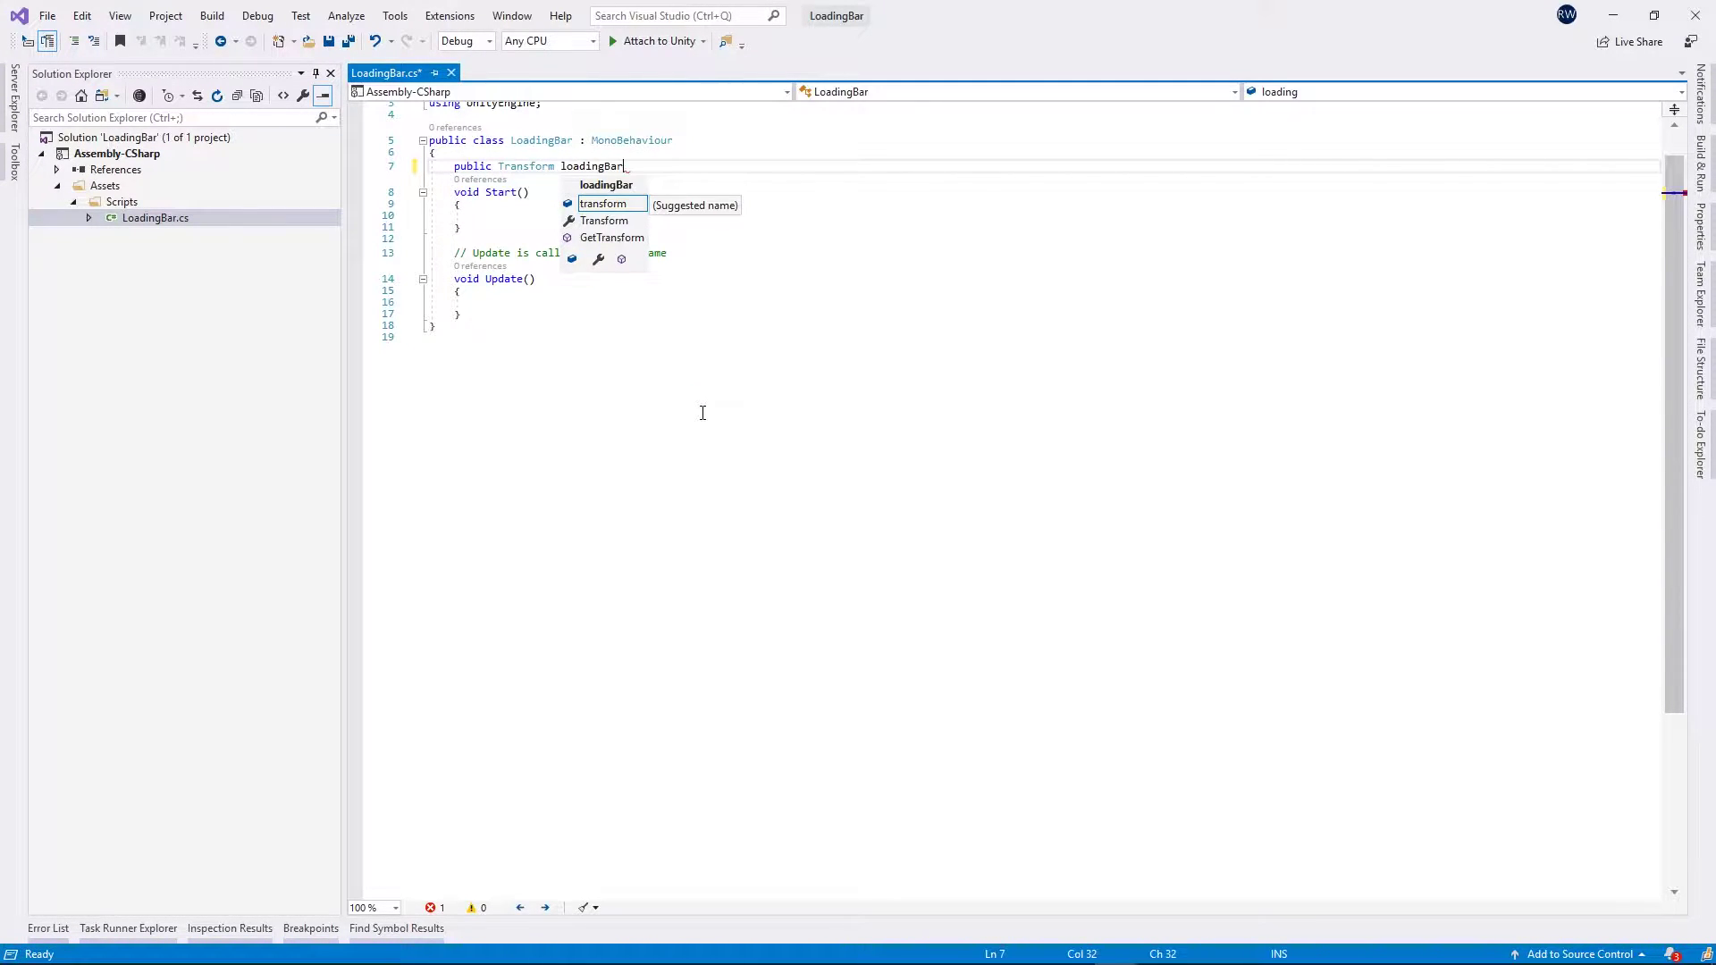
{"action": "type", "text": "Im"}
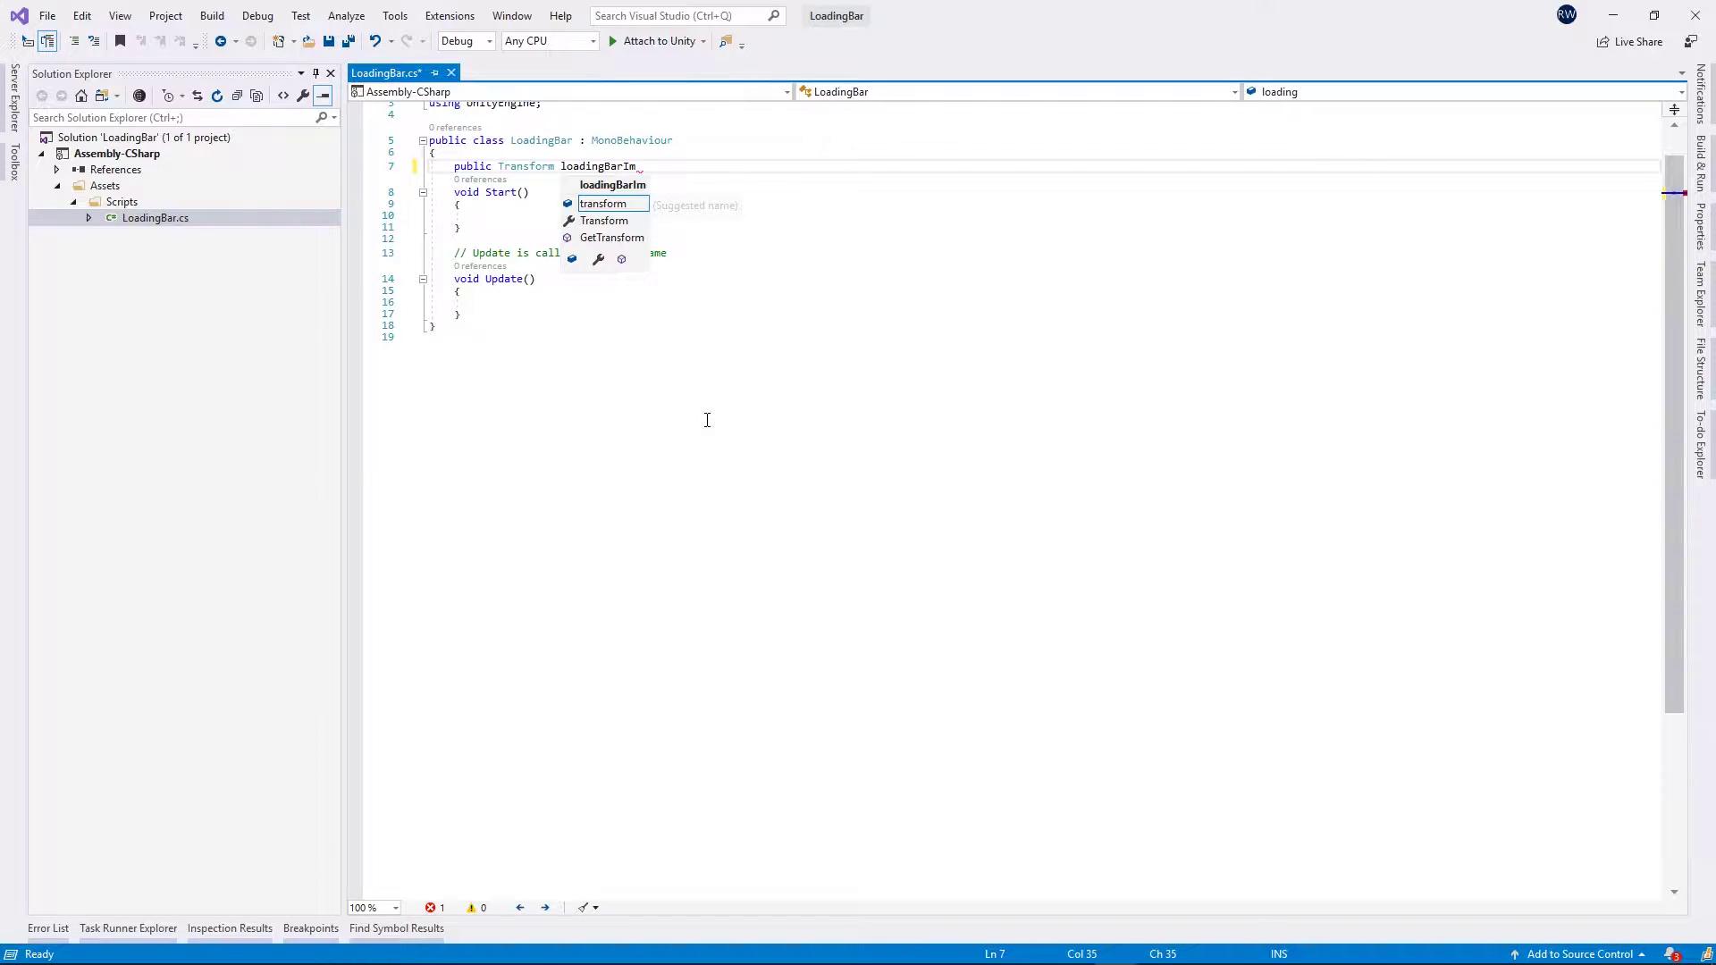
{"action": "type", "text": "age"}
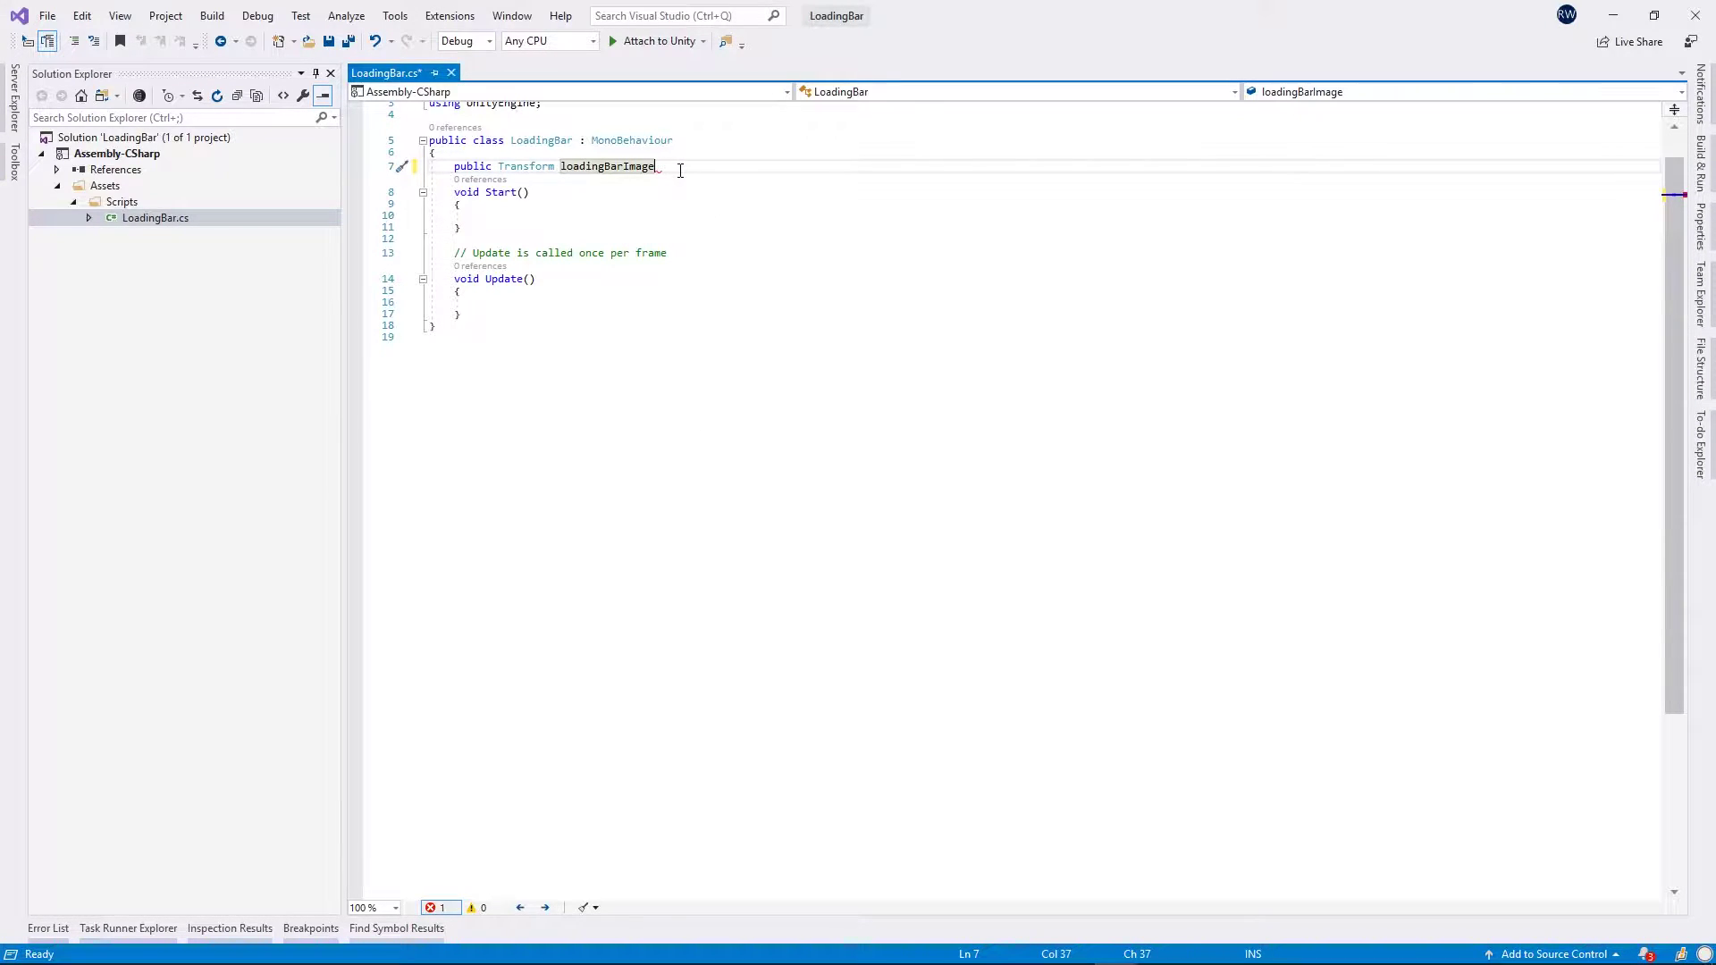
{"action": "type", "text": ";"}
{"action": "key", "text": "Return"}
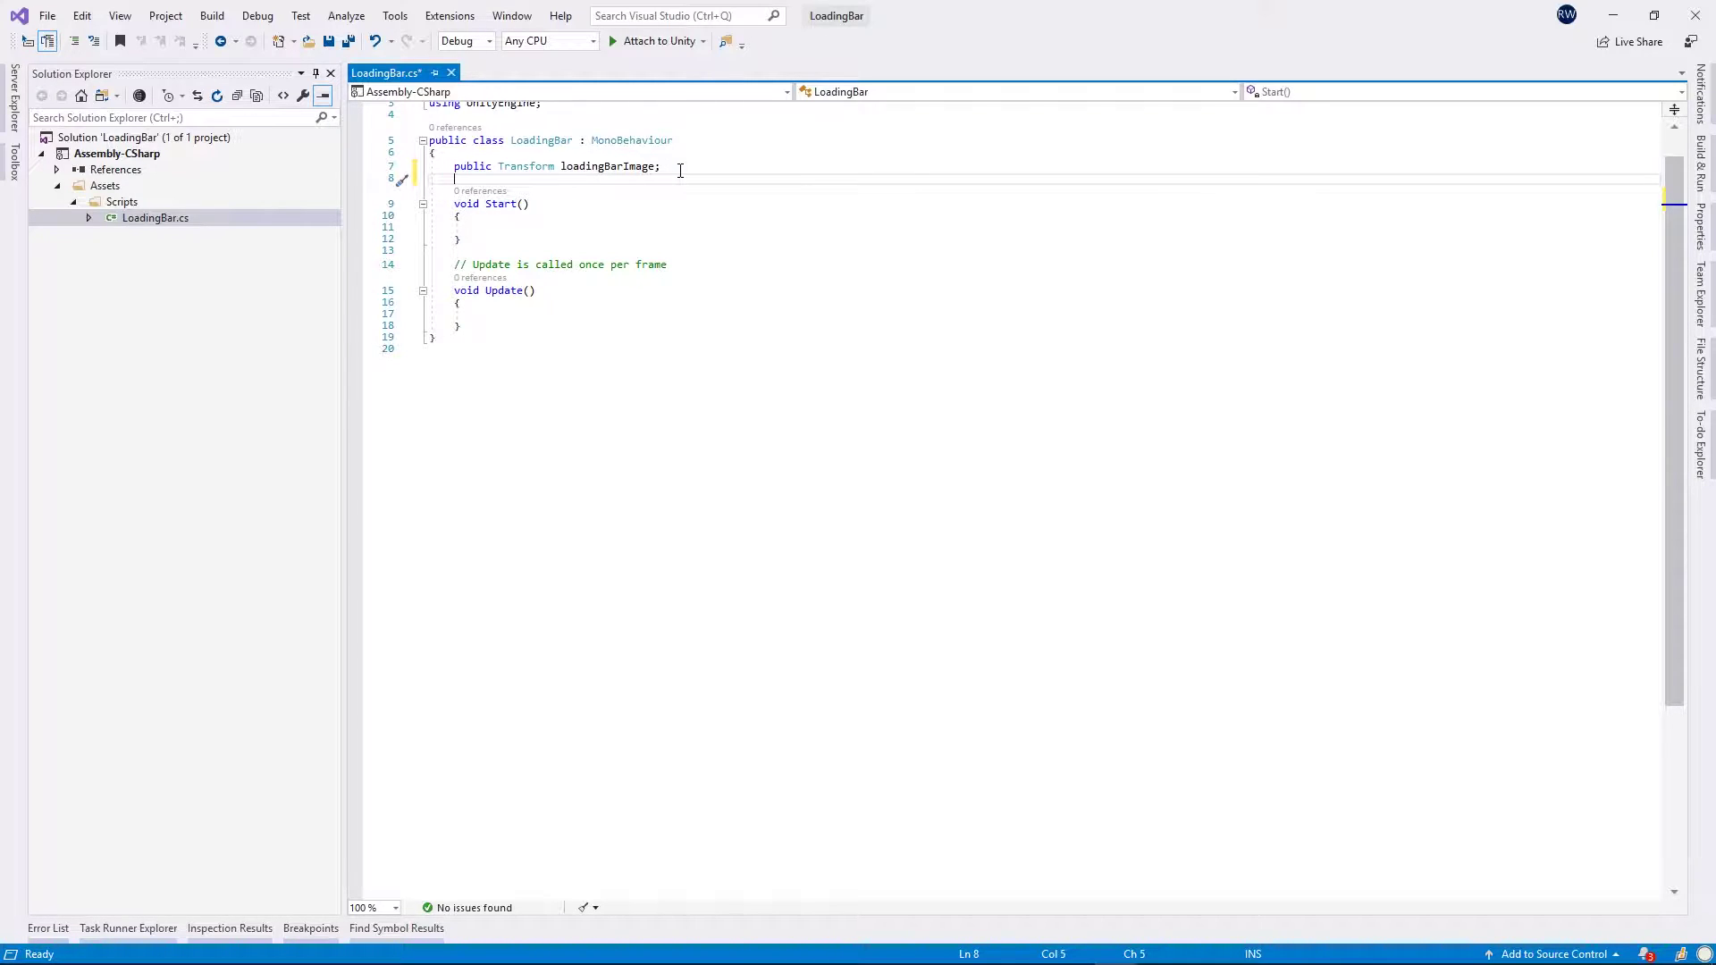
{"action": "type", "text": "pub"}
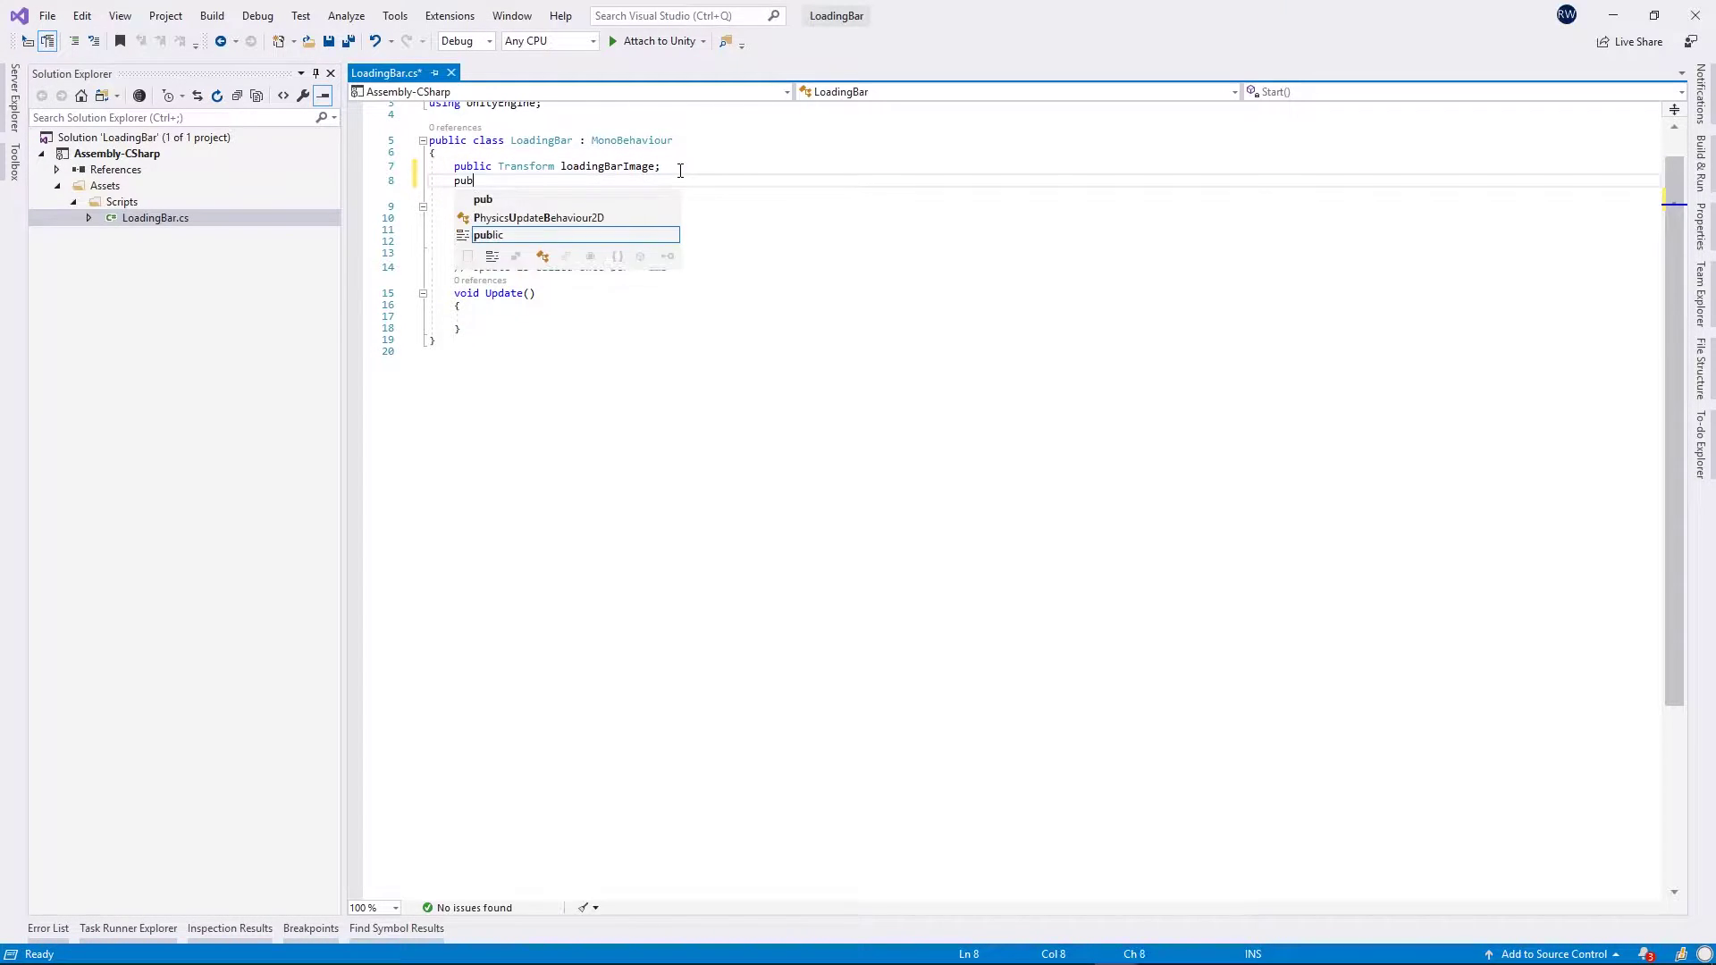
{"action": "type", "text": "lic float "}
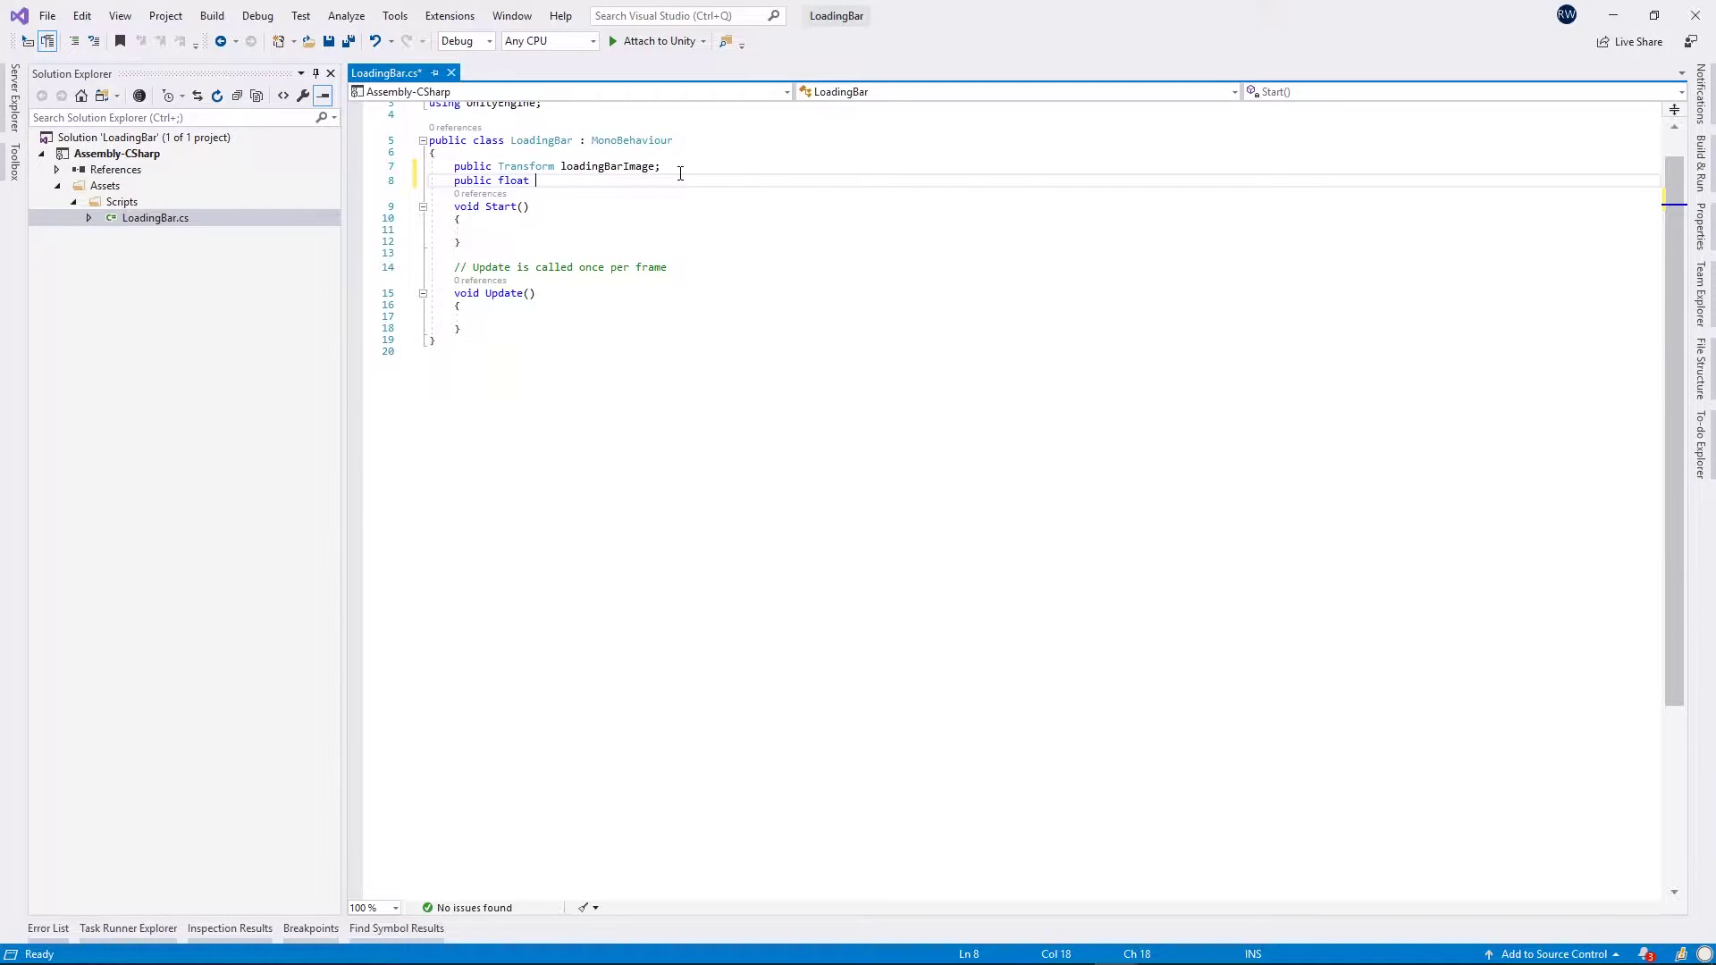
{"action": "type", "text": "TargetAmount"}
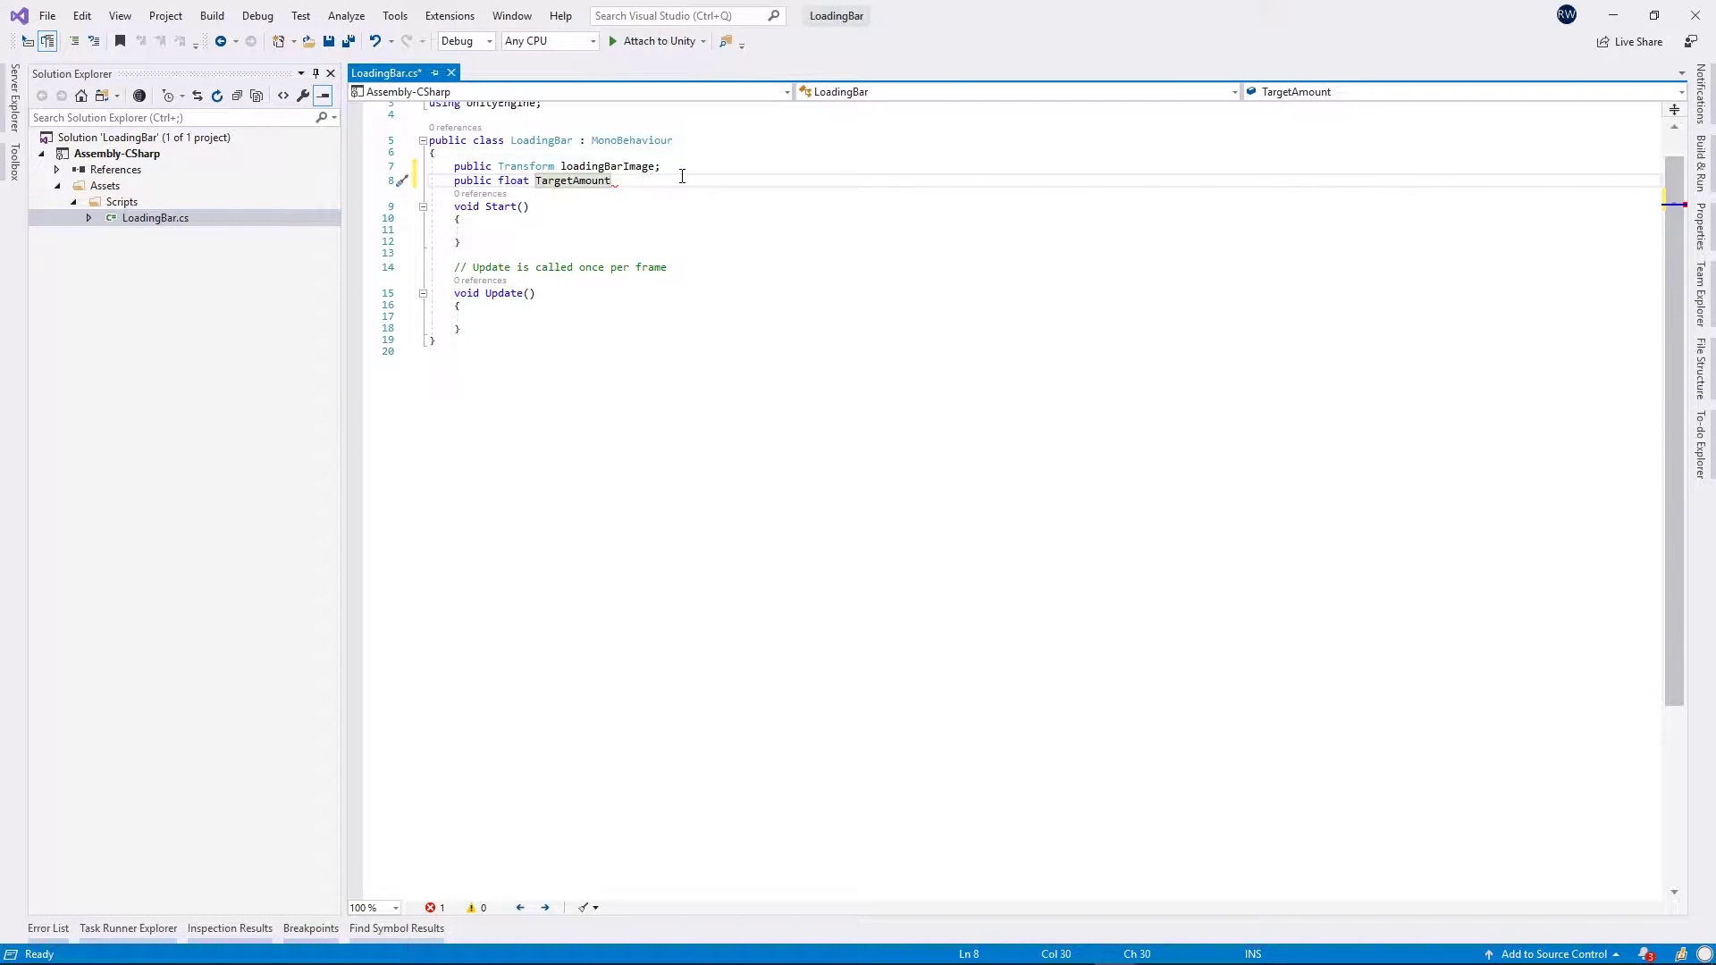
{"action": "type", "text": " = 100"}
{"action": "type", "text": "0"}
{"action": "type", "text": "0f;"}
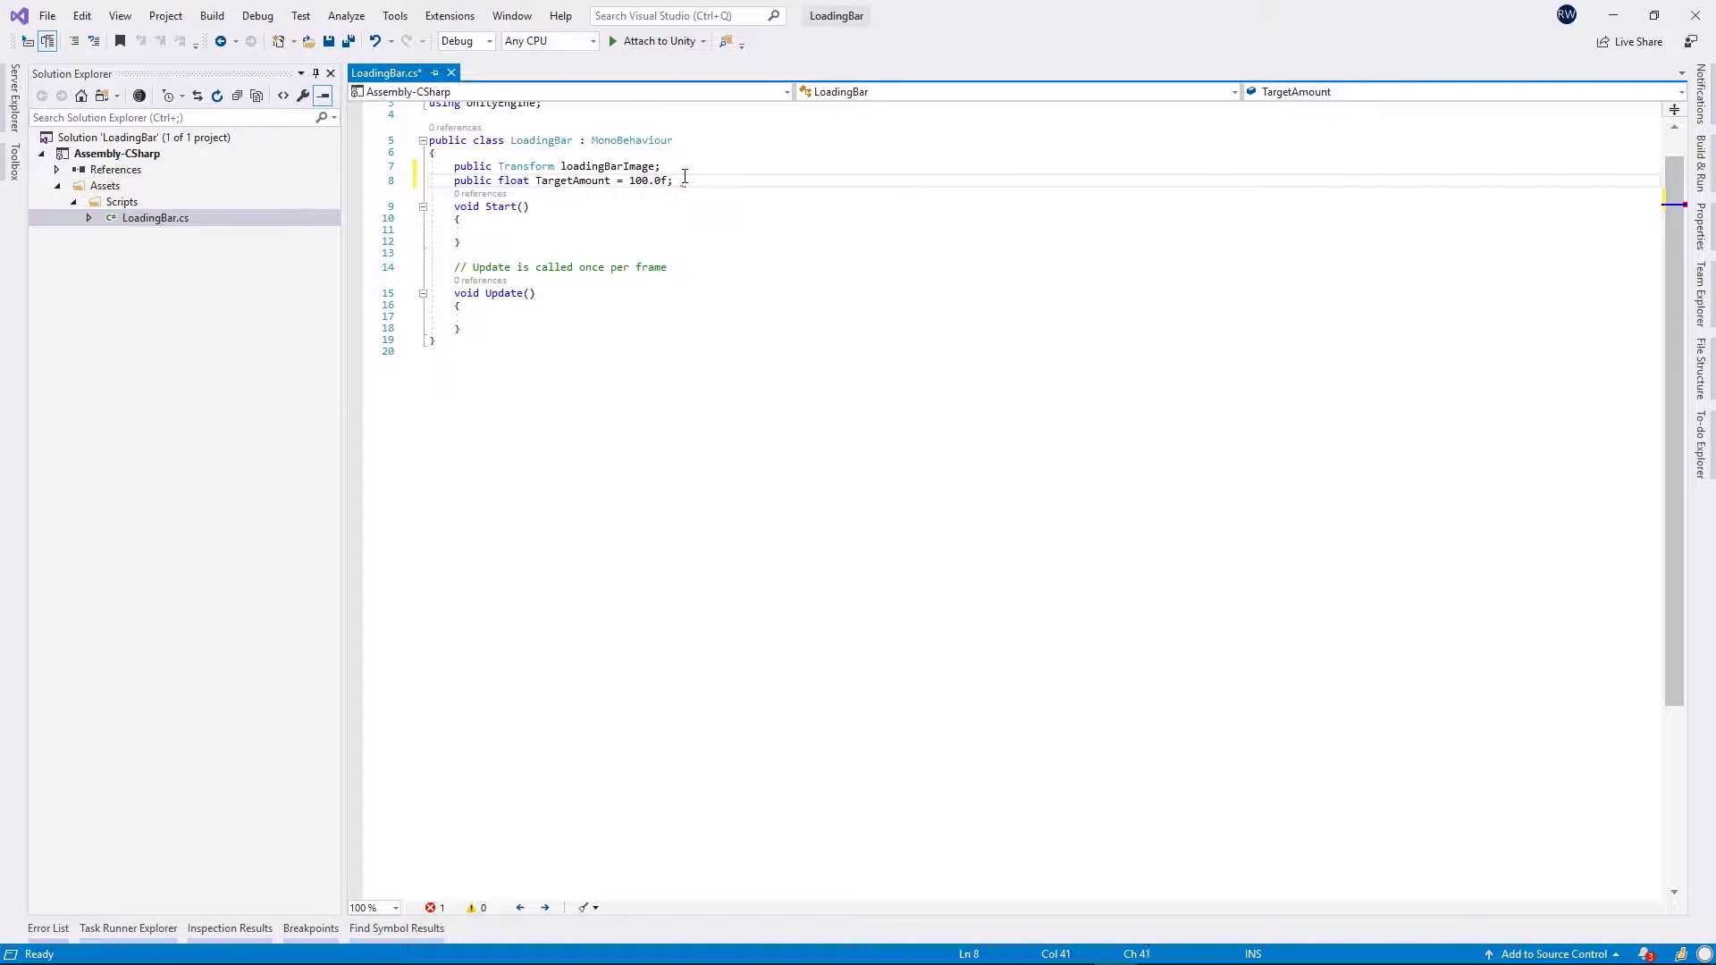
{"action": "key", "text": "Return"}
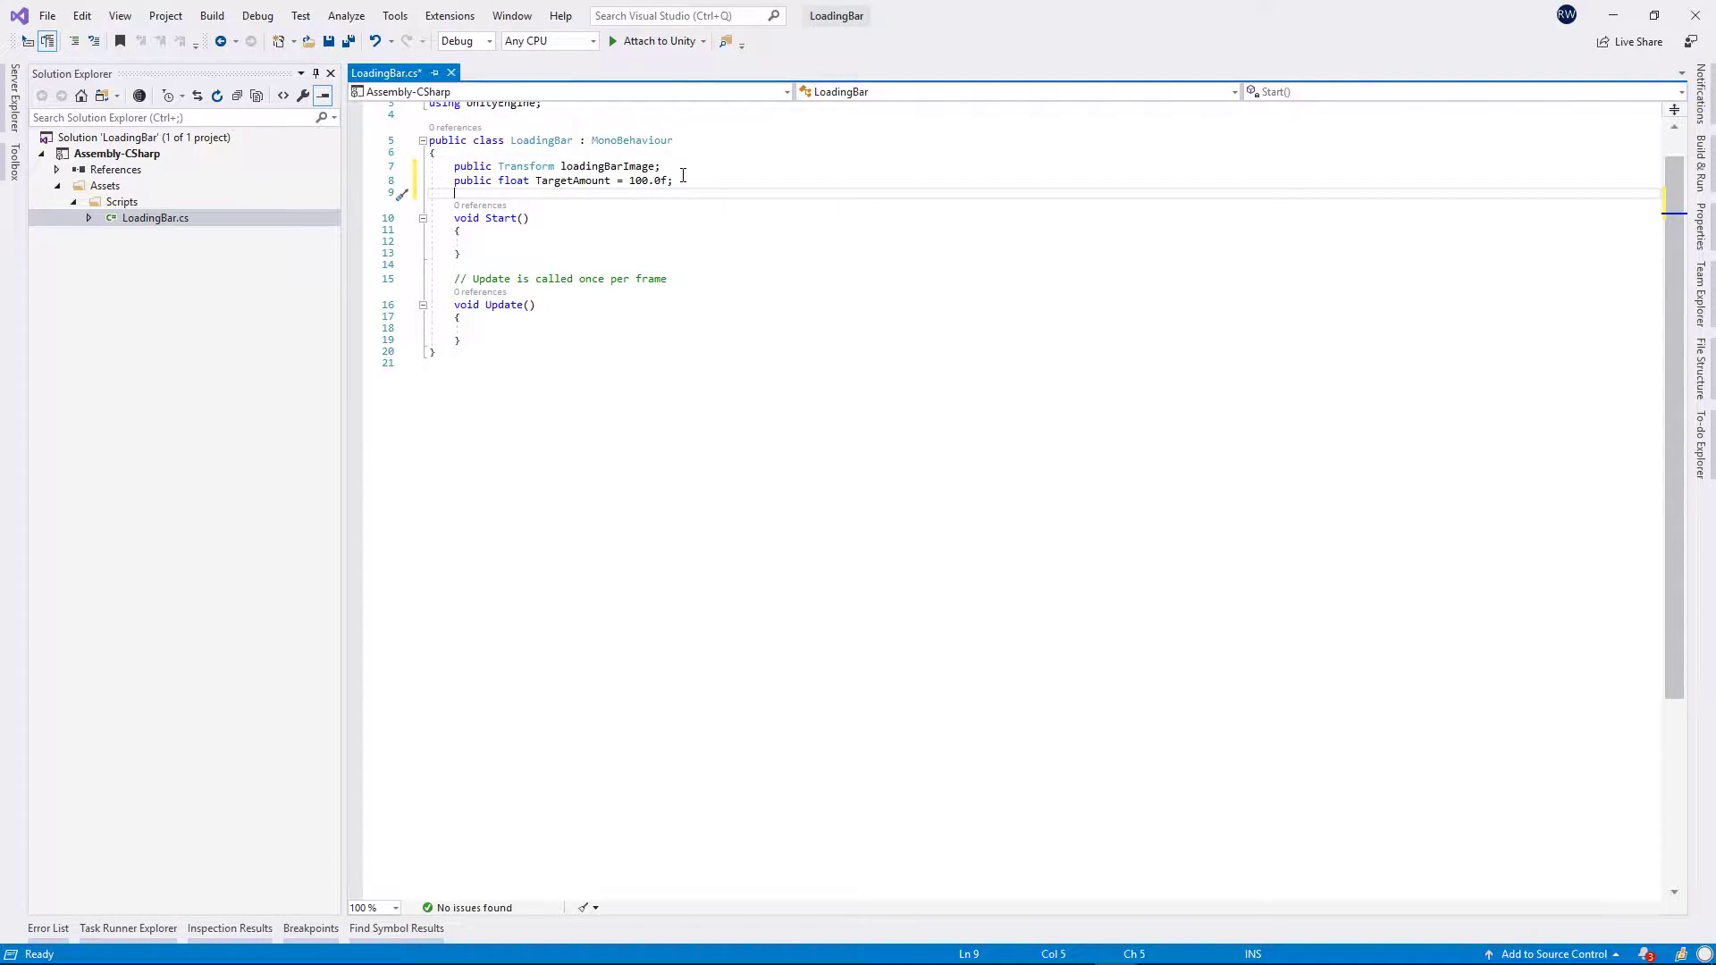
Declare public float Speed = 30 and private float CurrentAmount = 0.0f.
{"action": "type", "text": "pu"}
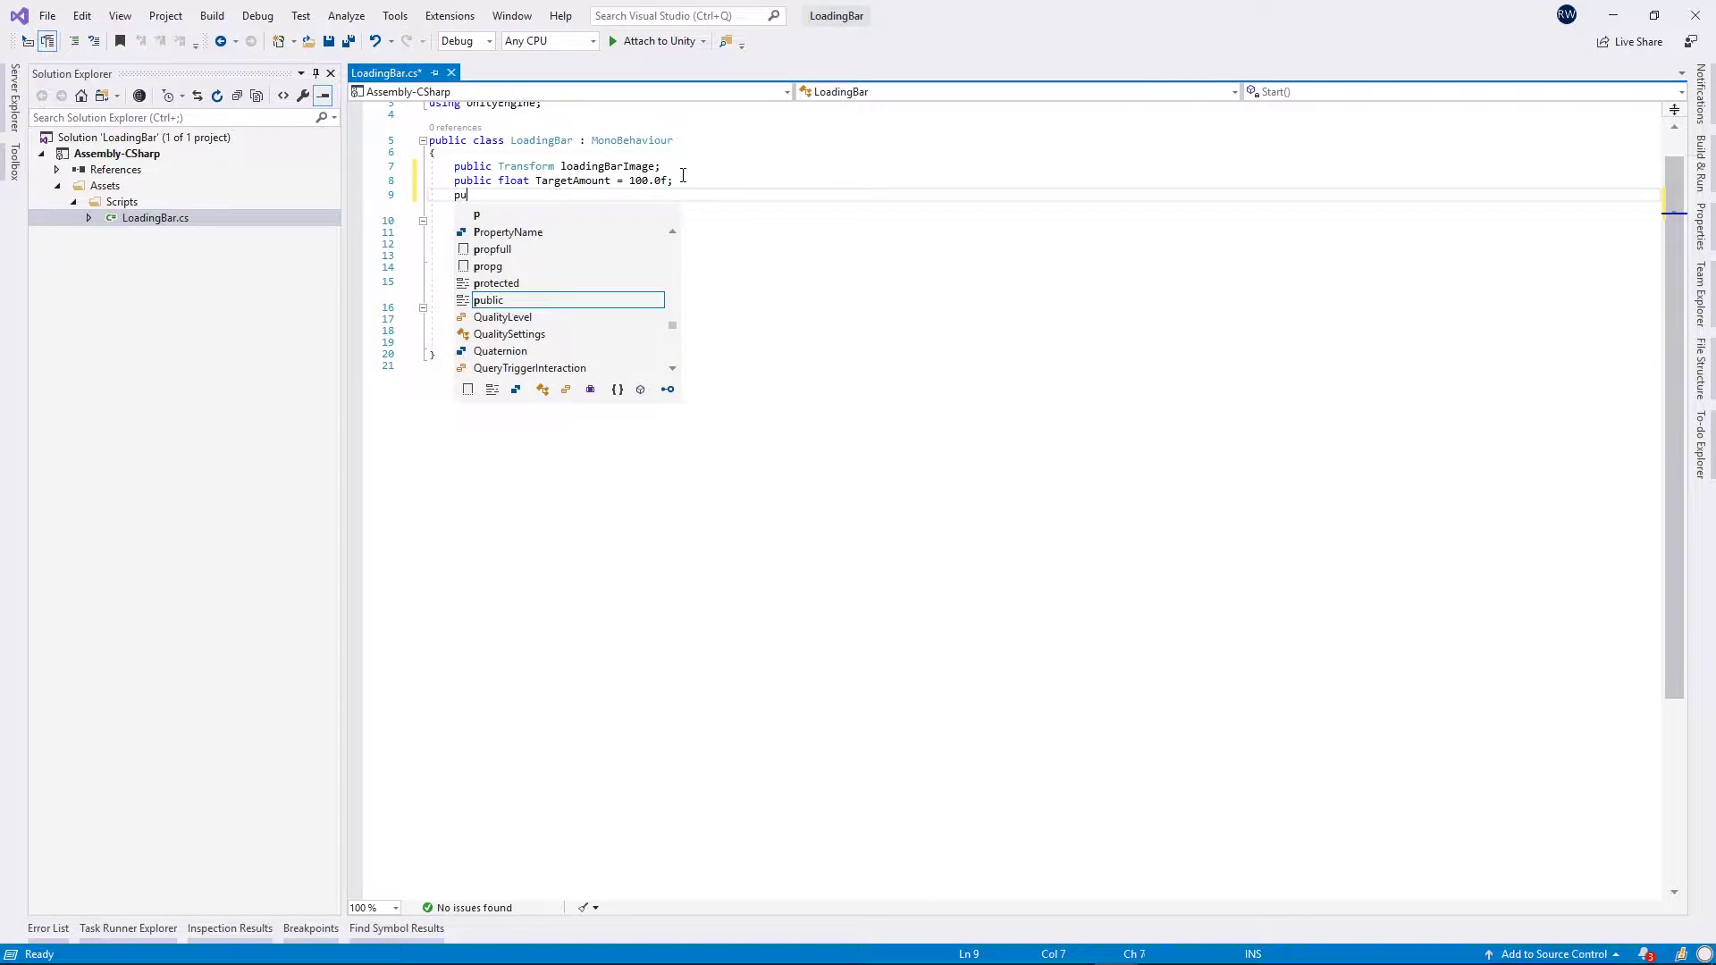
{"action": "type", "text": "blic float "}
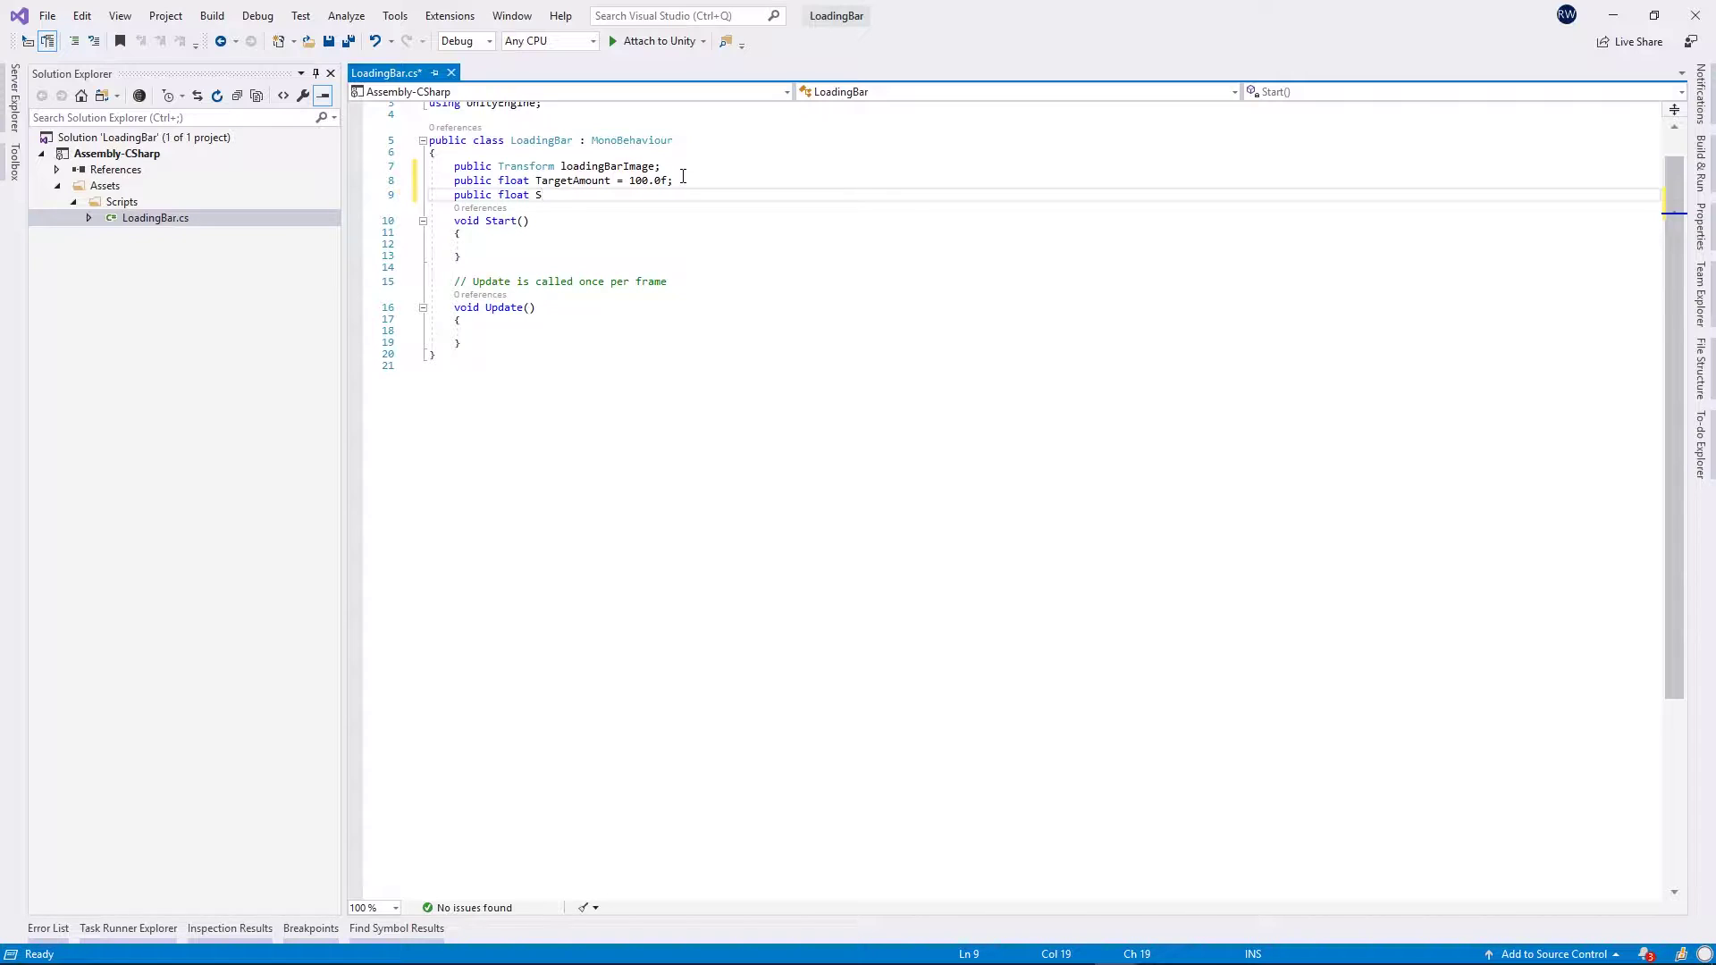
{"action": "type", "text": "Speed  ="}
{"action": "key", "text": "BackSpace"}
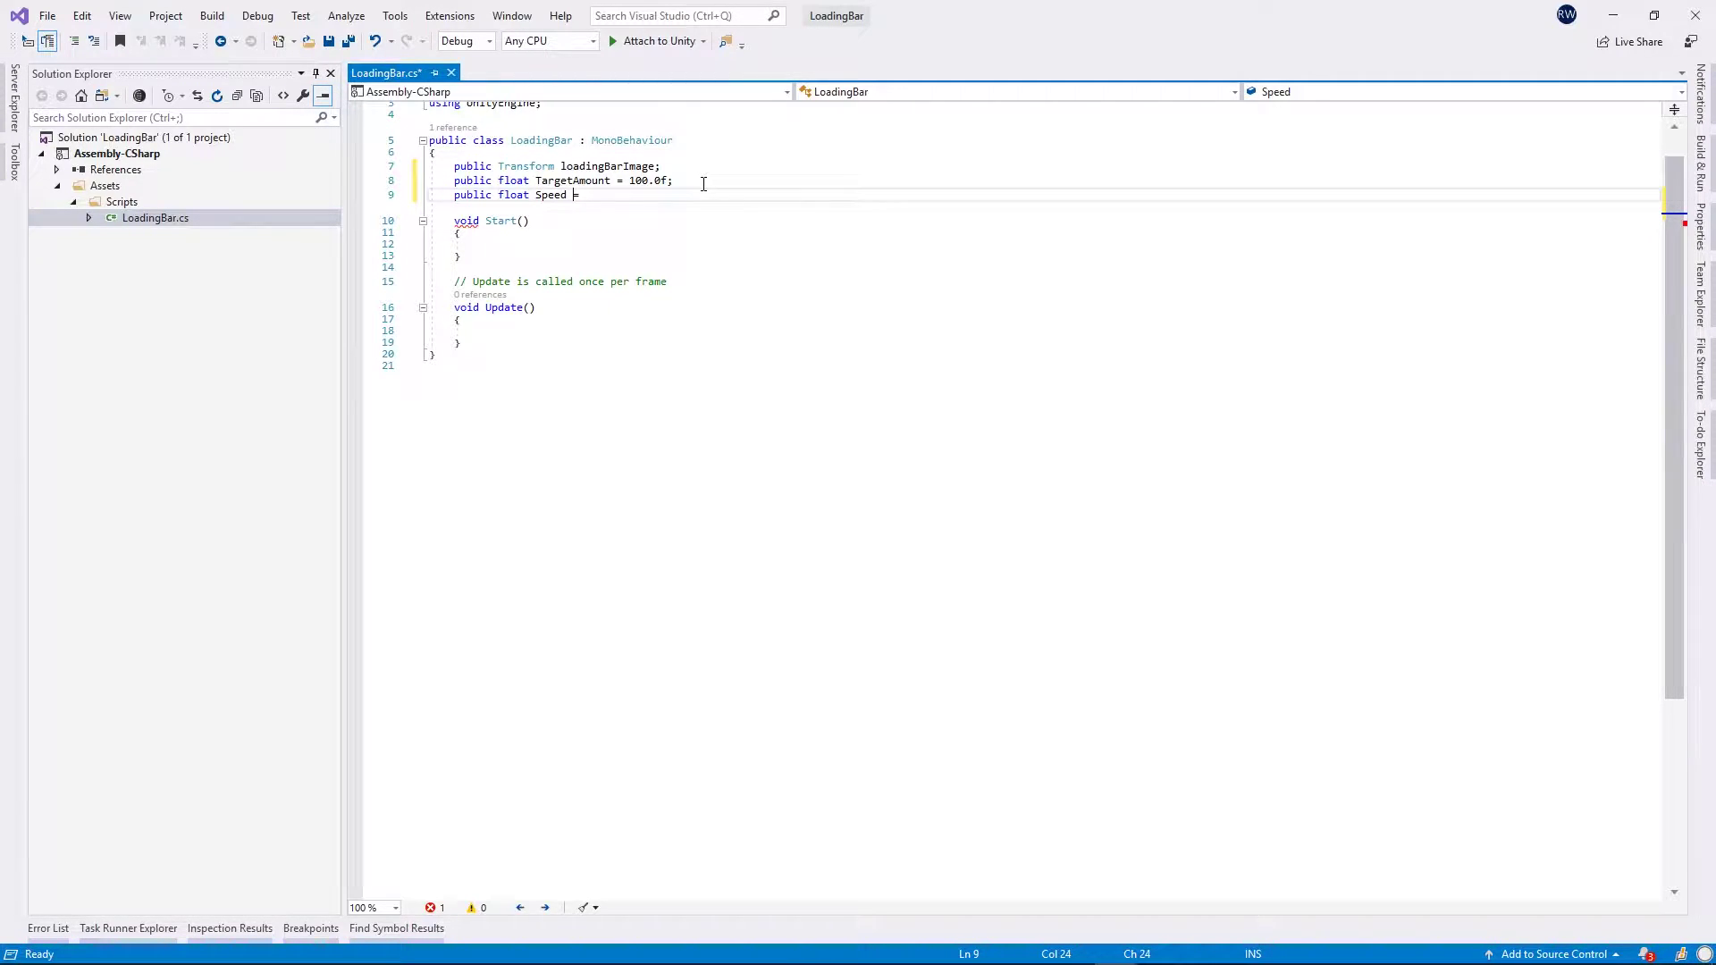
{"action": "key", "text": "BackSpace"}
{"action": "type", "text": "50;"}
{"action": "key", "text": "Left"}
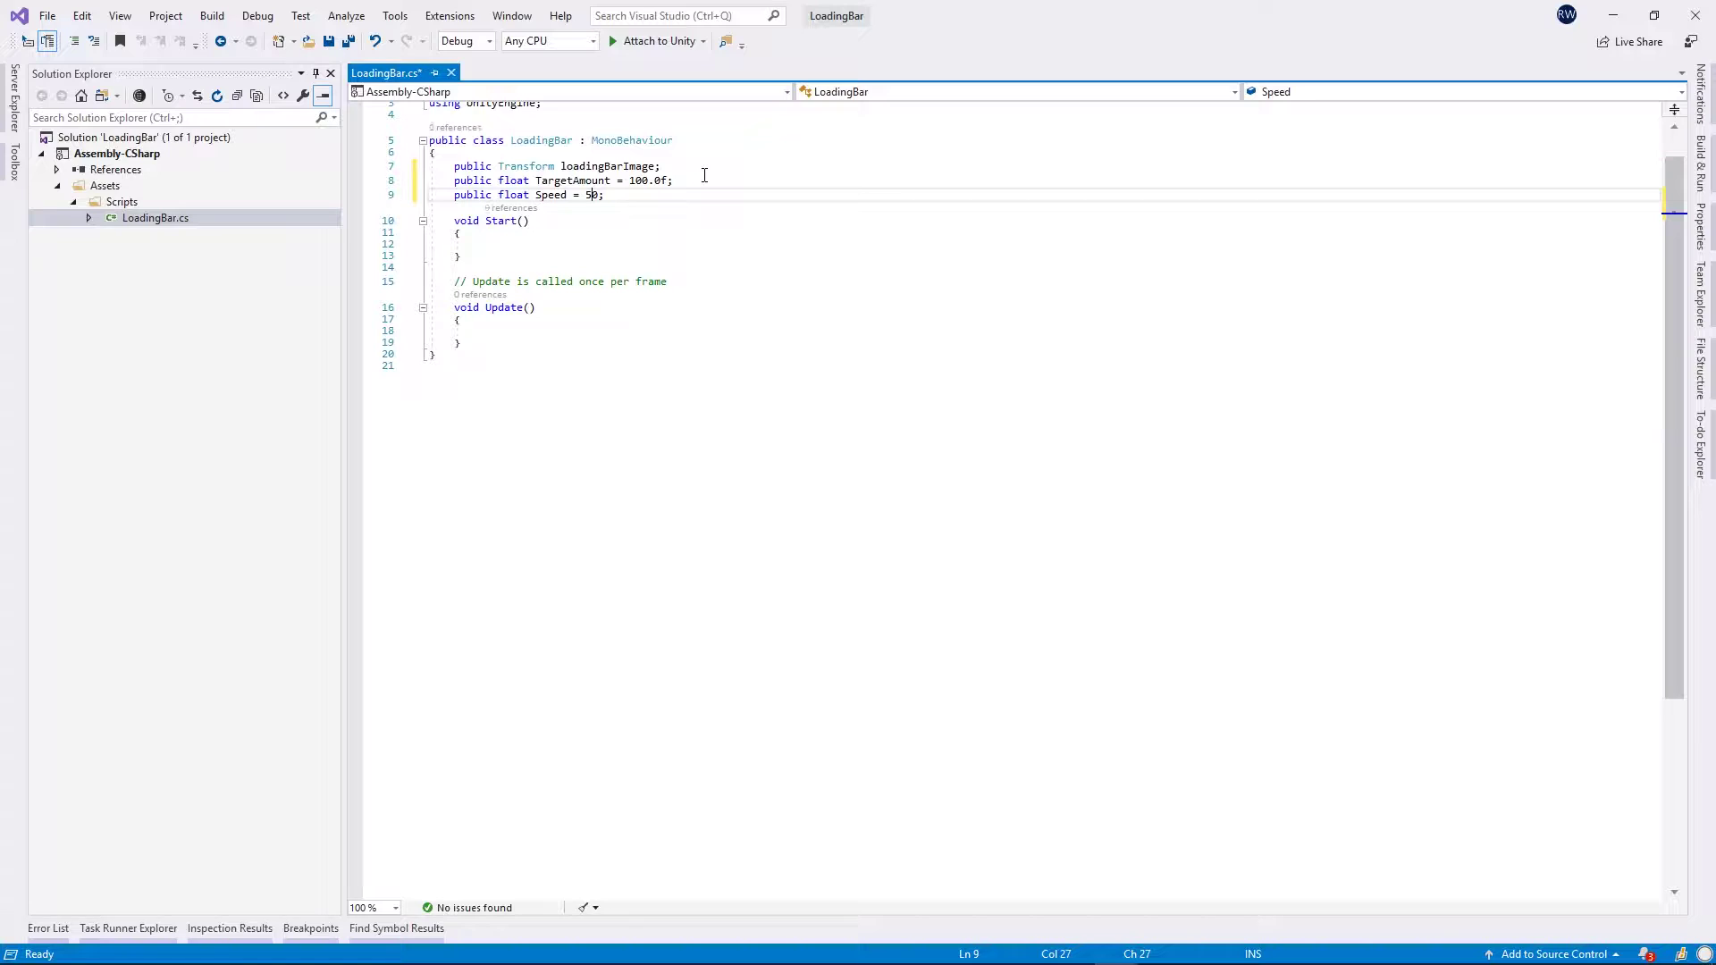
{"action": "key", "text": "End"}
{"action": "key", "text": "Return"}
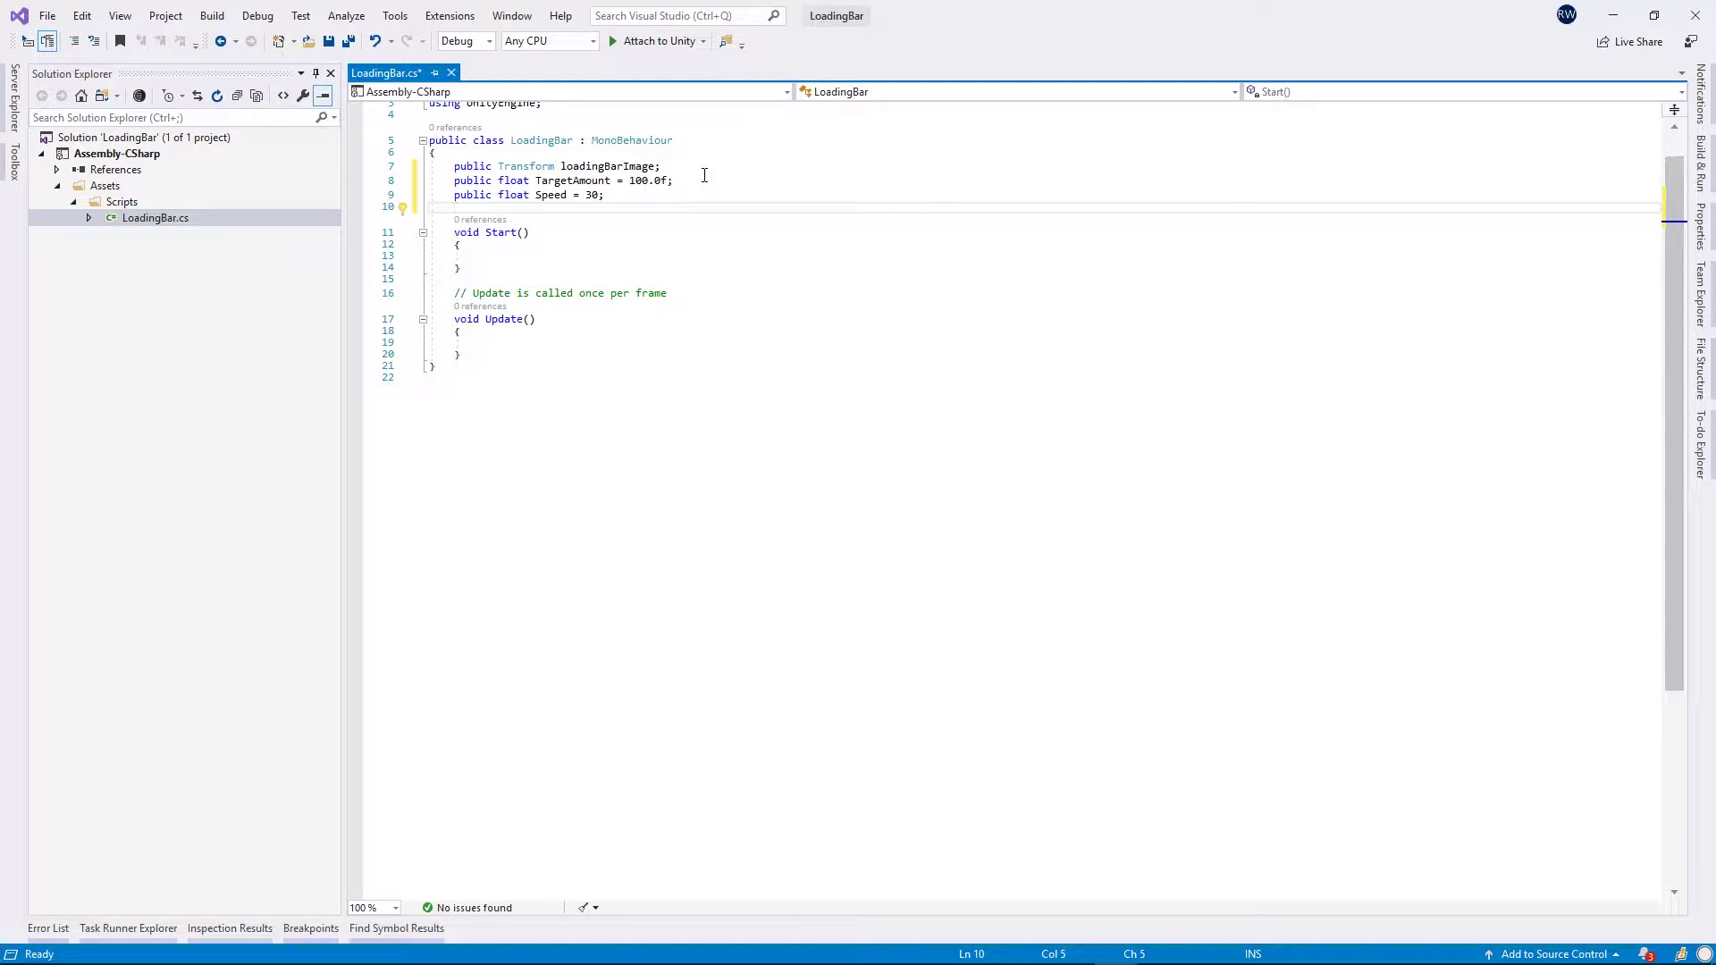
{"action": "key", "text": "Return"}
{"action": "type", "text": "p"}
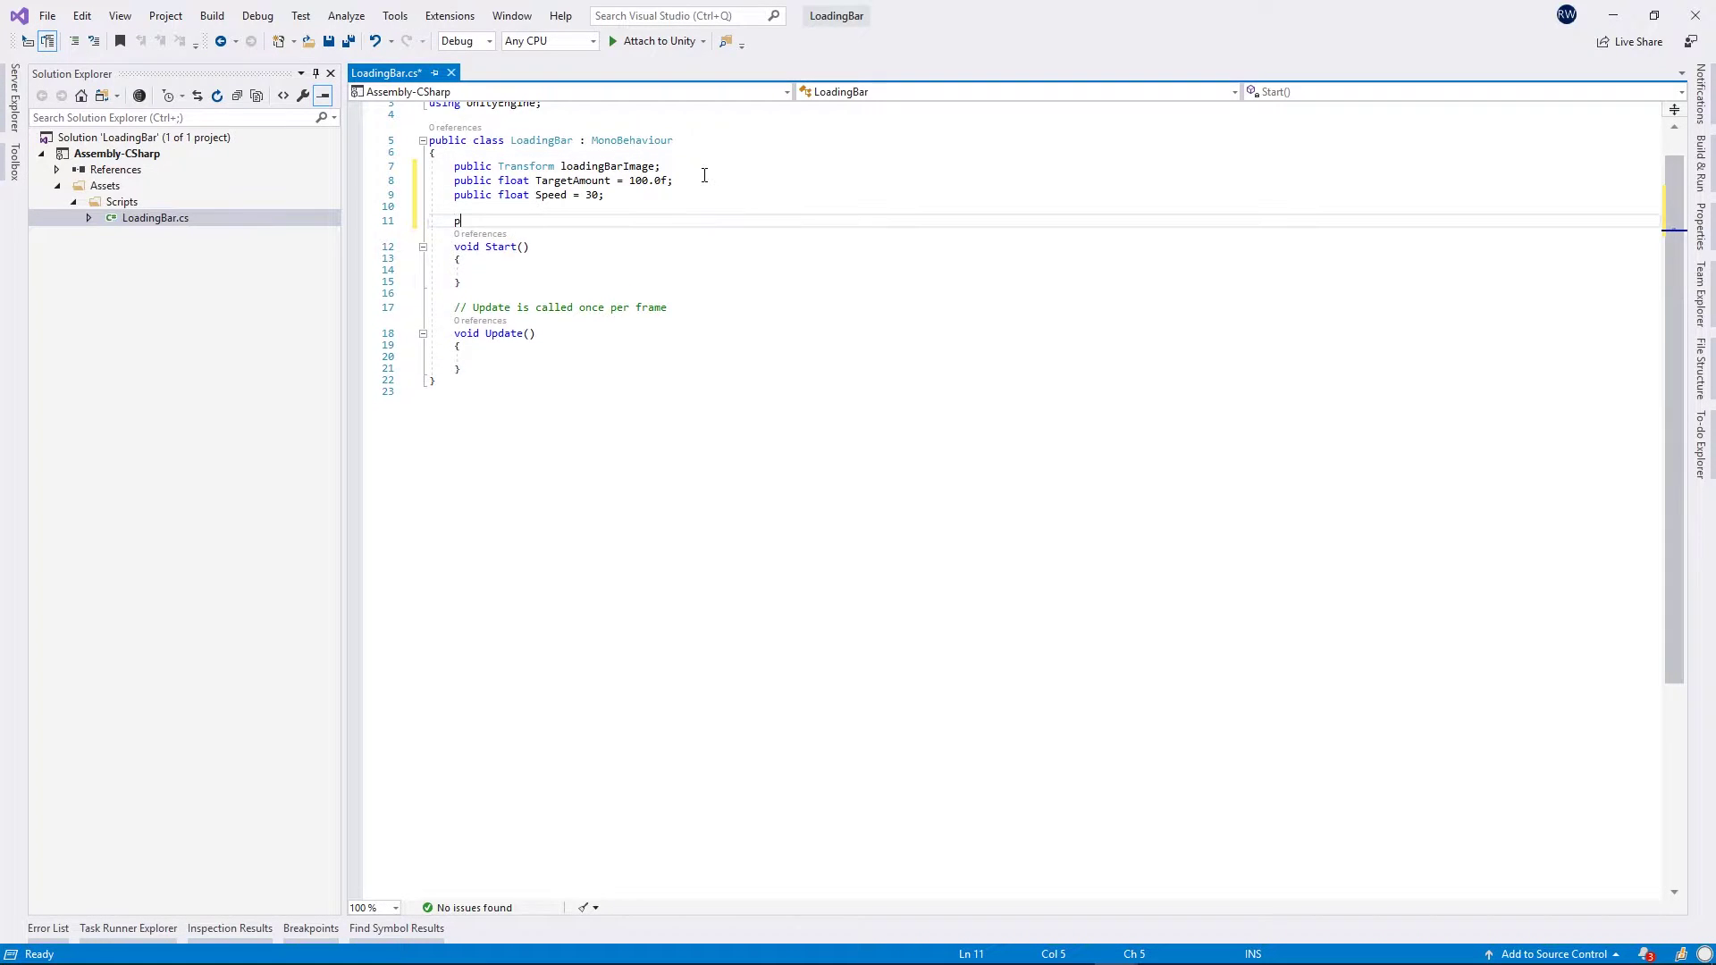
{"action": "type", "text": "rivate float CurrentA"}
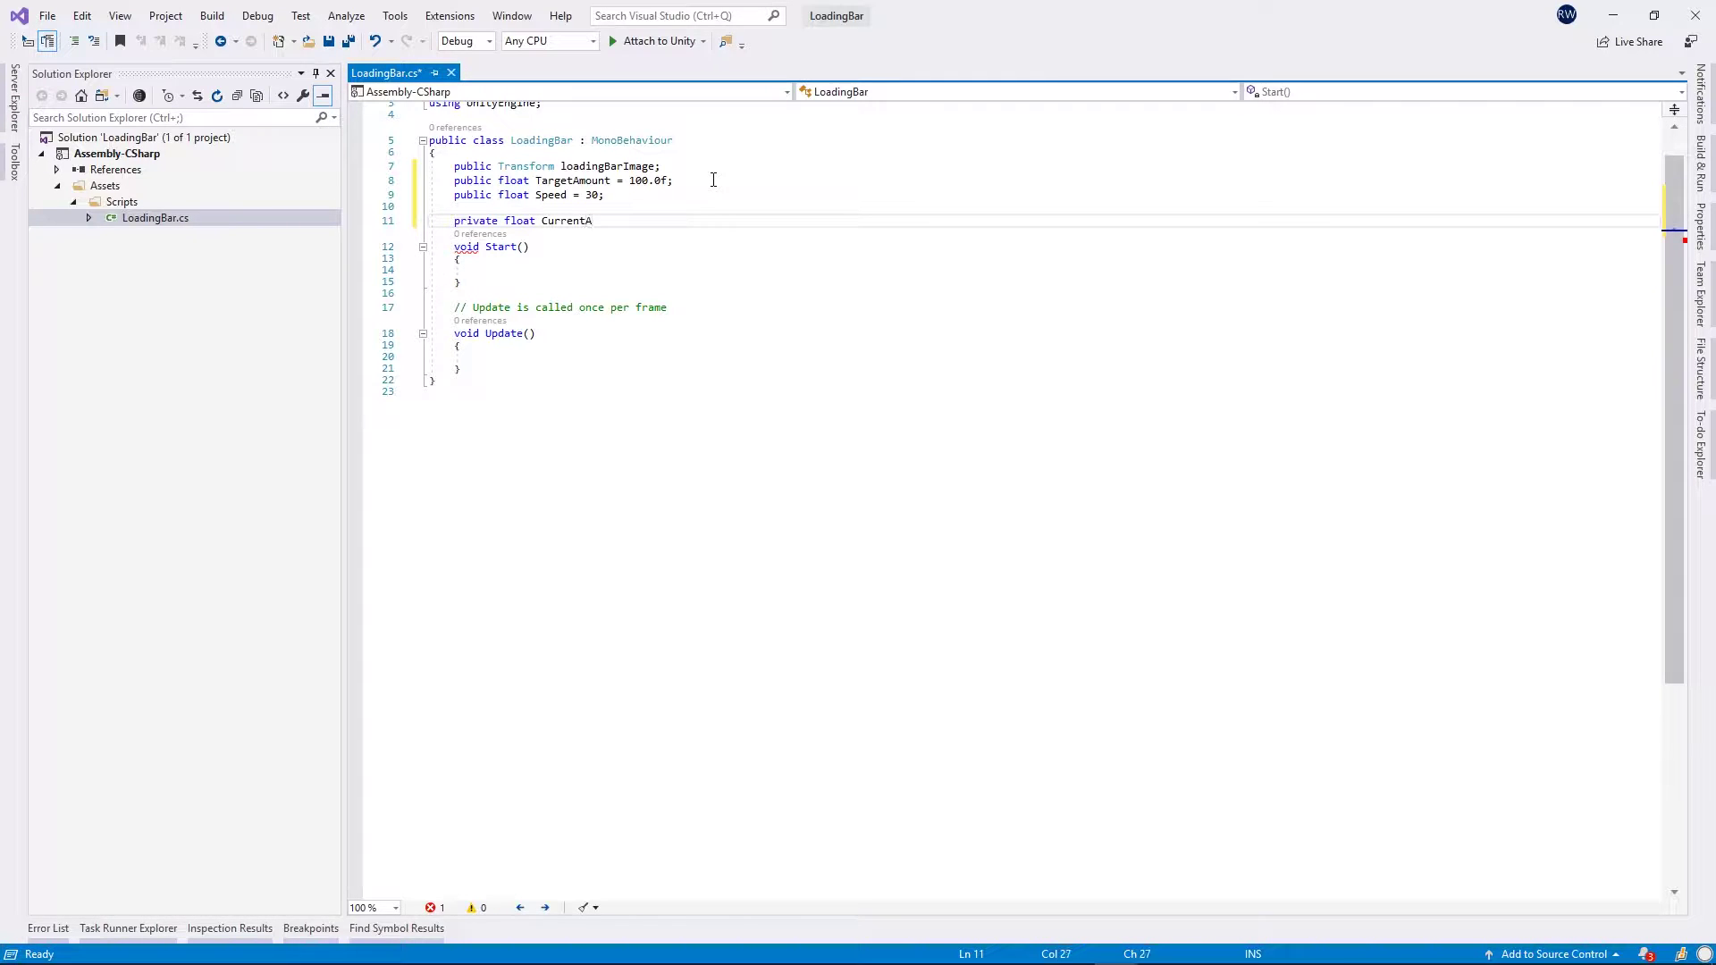
{"action": "type", "text": "mount = 0.0f;"}
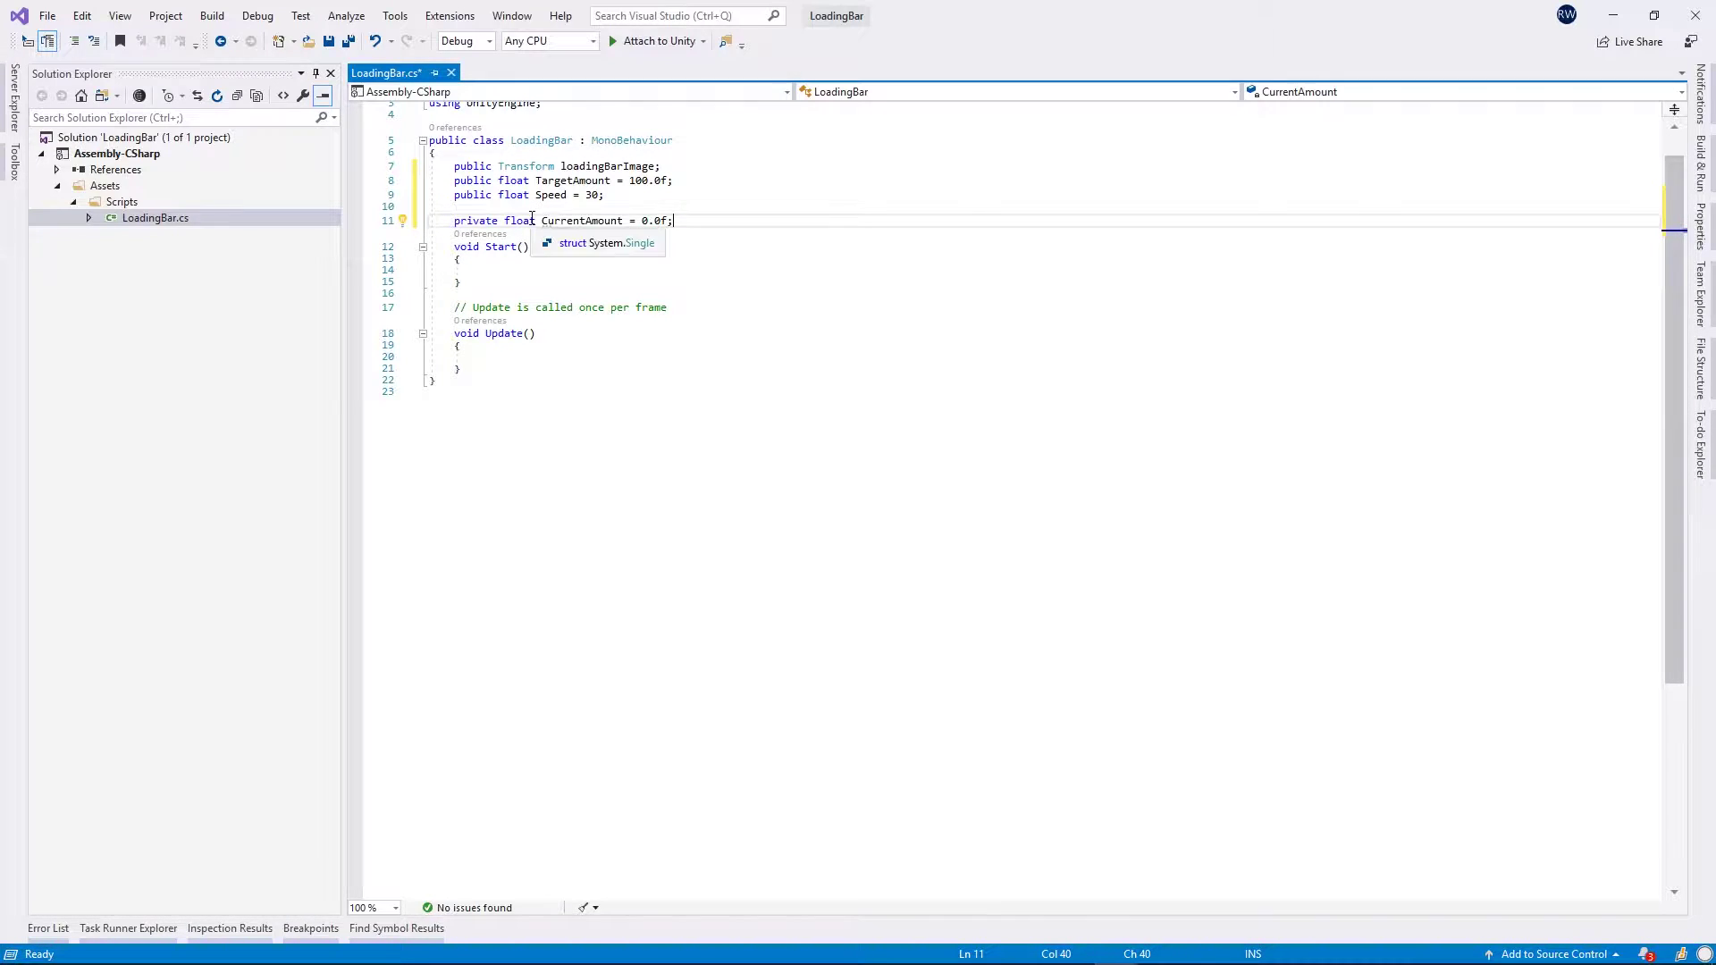
Copy CurrentAmount = 0.0f into Start(), save, and cut the comment above Update().
{"action": "left_click_drag", "start_coordinate": [542, 220], "coordinate": [691, 221]}
{"action": "key", "text": "ctrl+c"}
{"action": "left_click", "coordinate": [528, 269]}
{"action": "key", "text": "ctrl+v"}
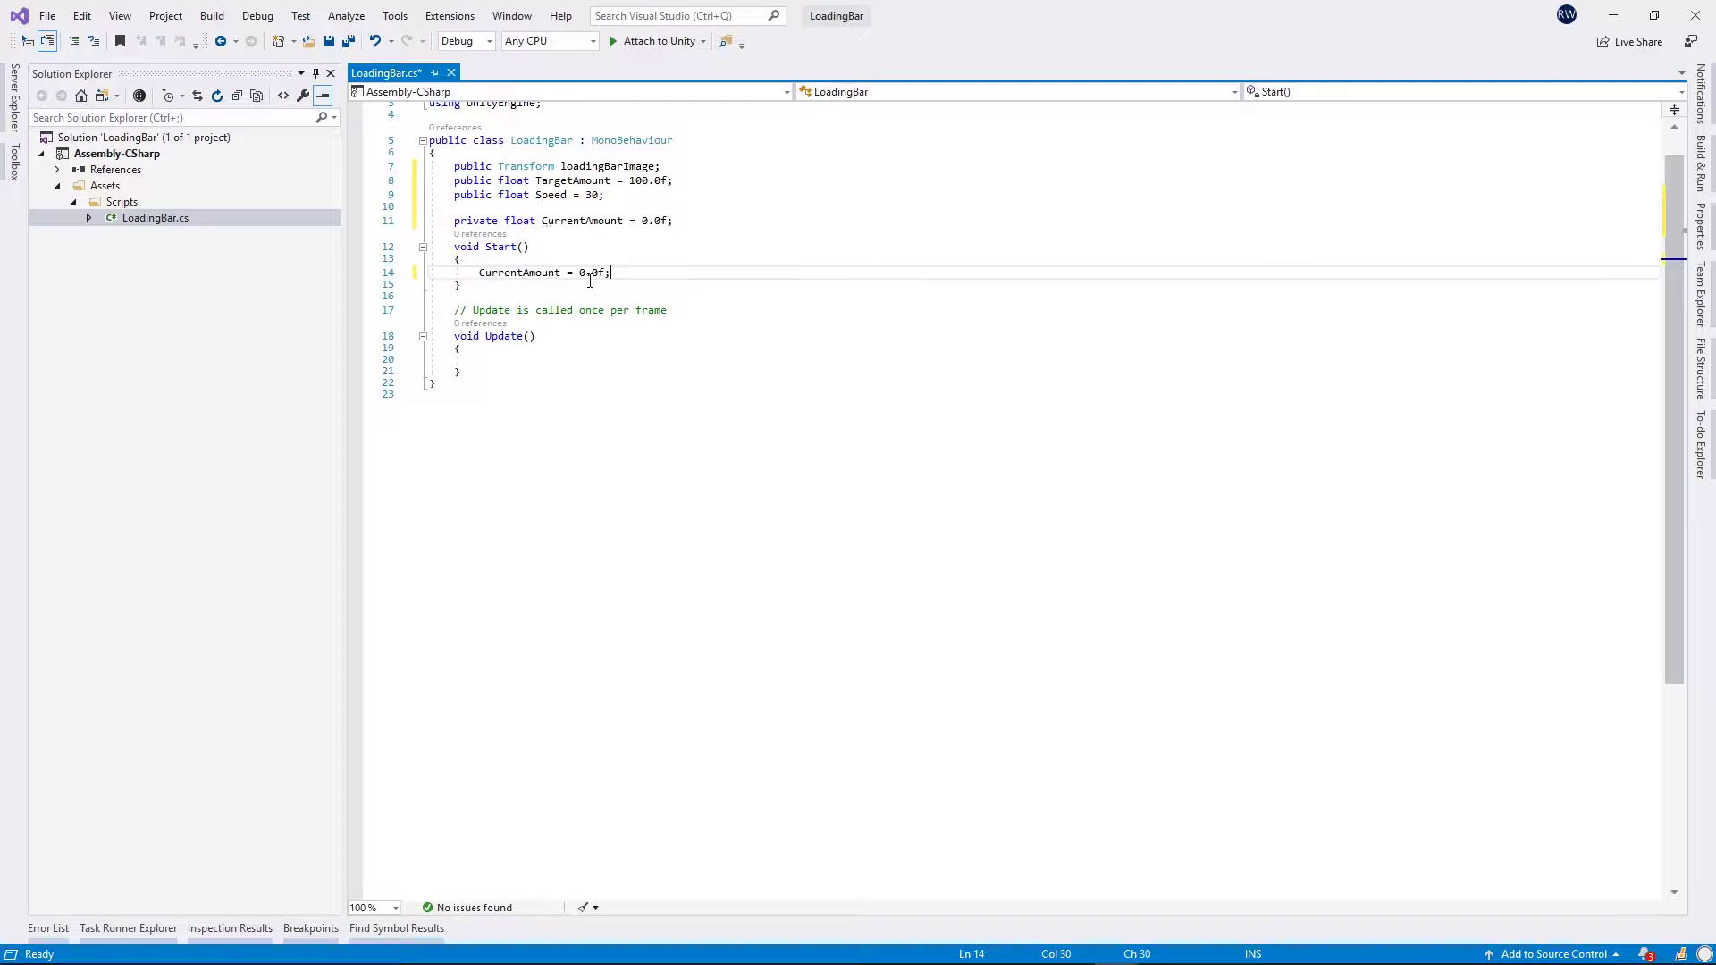
{"action": "key", "text": "ctrl+s"}
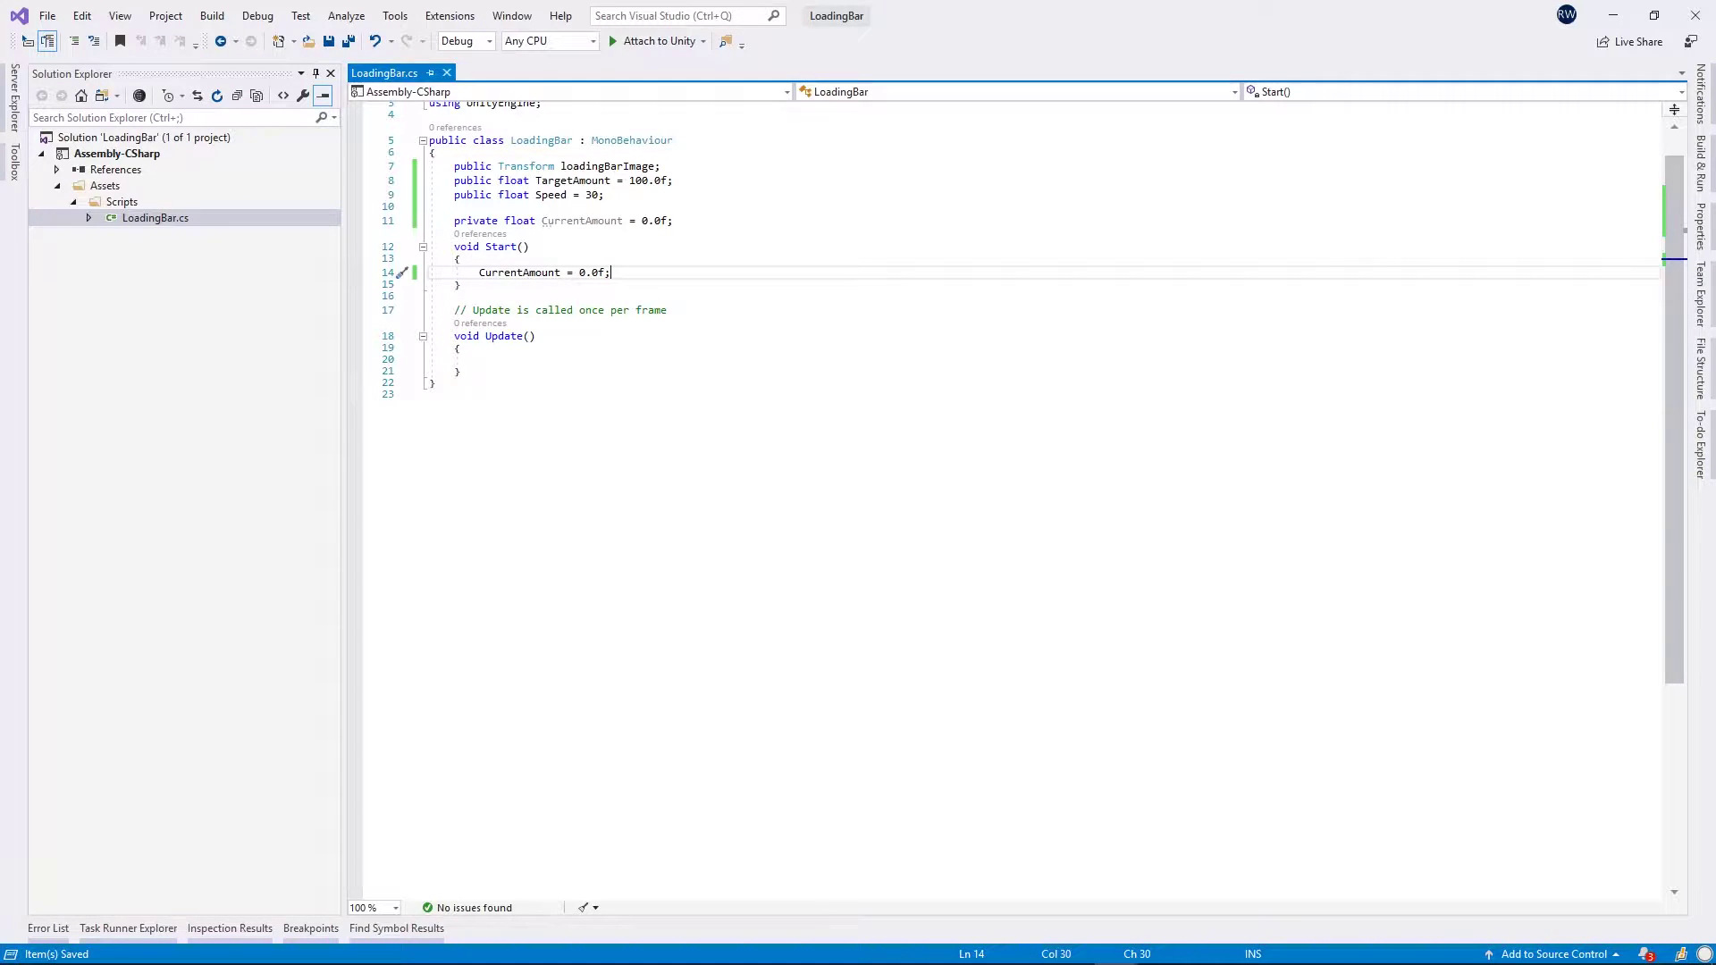
{"action": "left_click_drag", "start_coordinate": [847, 459], "coordinate": [480, 353]}
{"action": "left_click", "coordinate": [619, 310]}
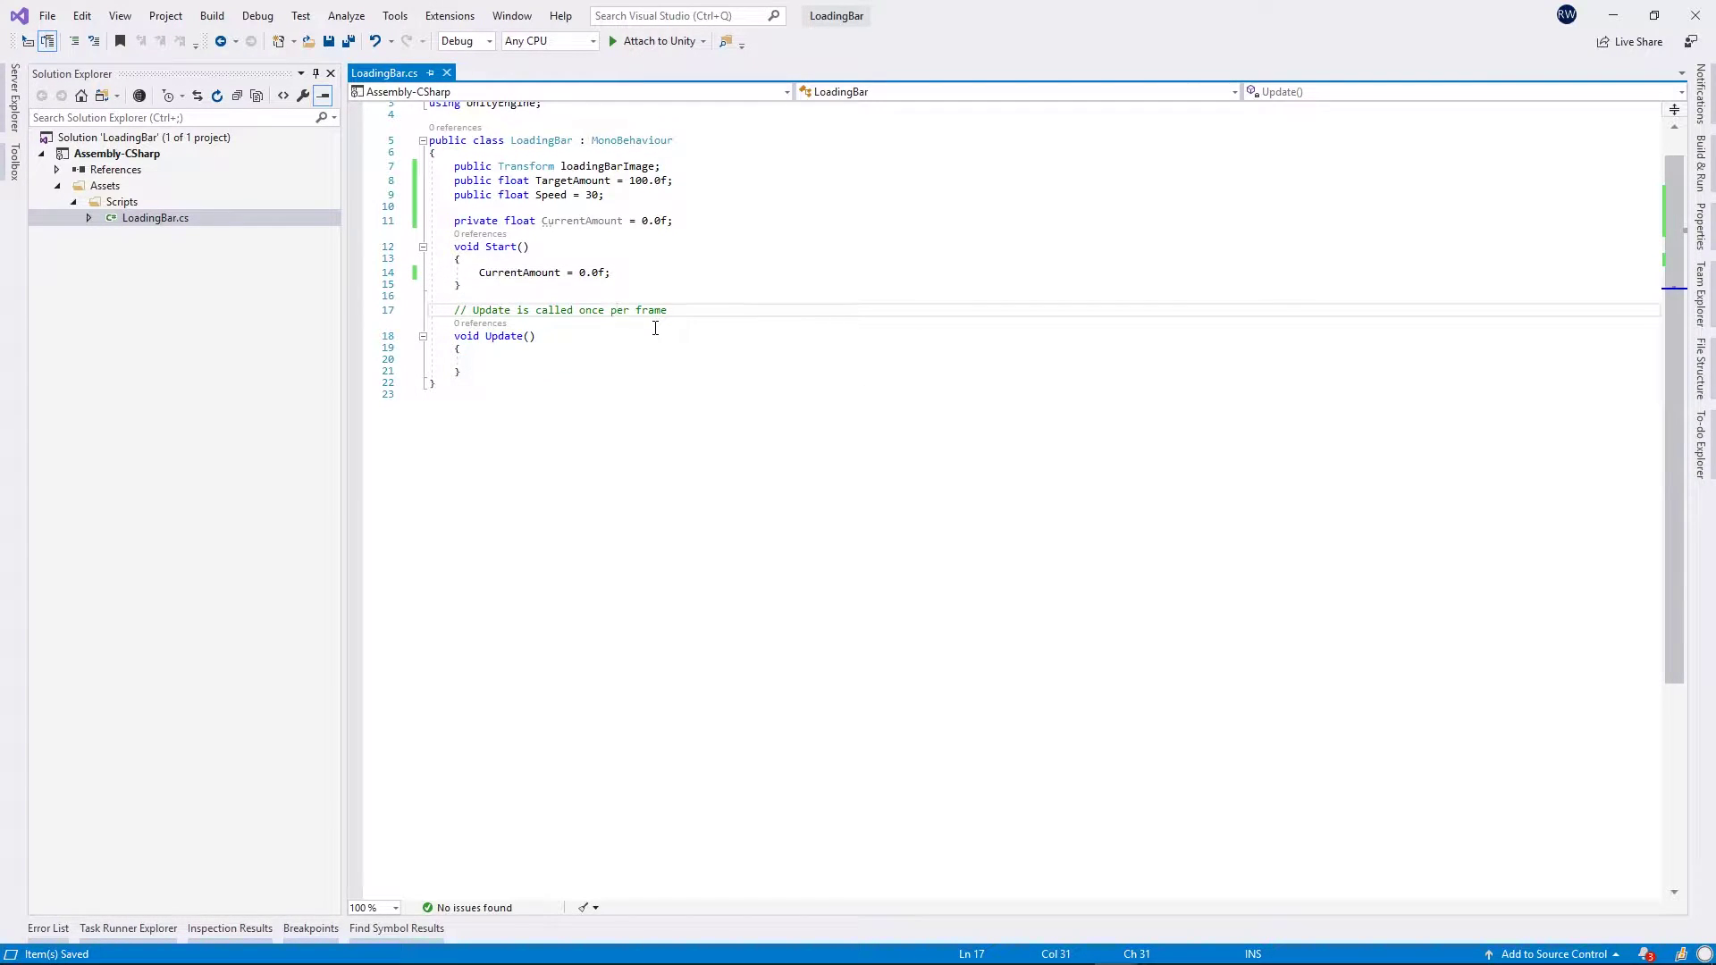
{"action": "key", "text": "ctrl+x"}
Start an if(CurrentAmount < TargetAmount) check on a new line inside Update().
{"action": "left_click", "coordinate": [555, 299]}
{"action": "left_click", "coordinate": [544, 325]}
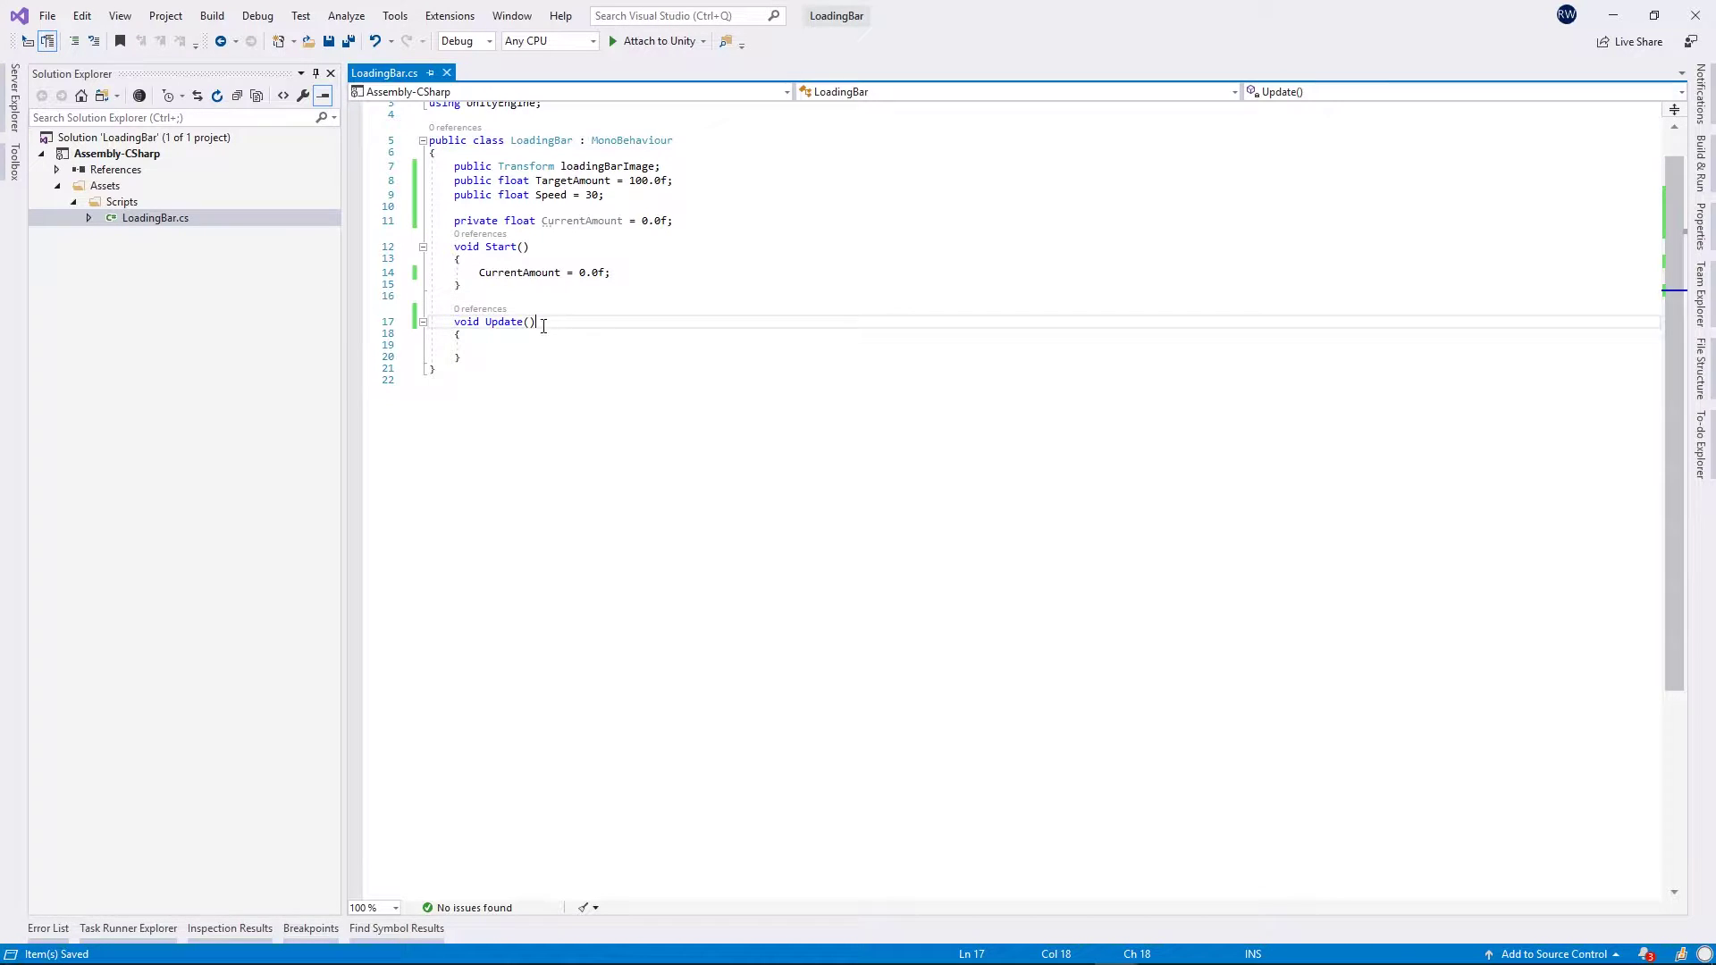
{"action": "key", "text": "Down"}
{"action": "key", "text": "Return"}
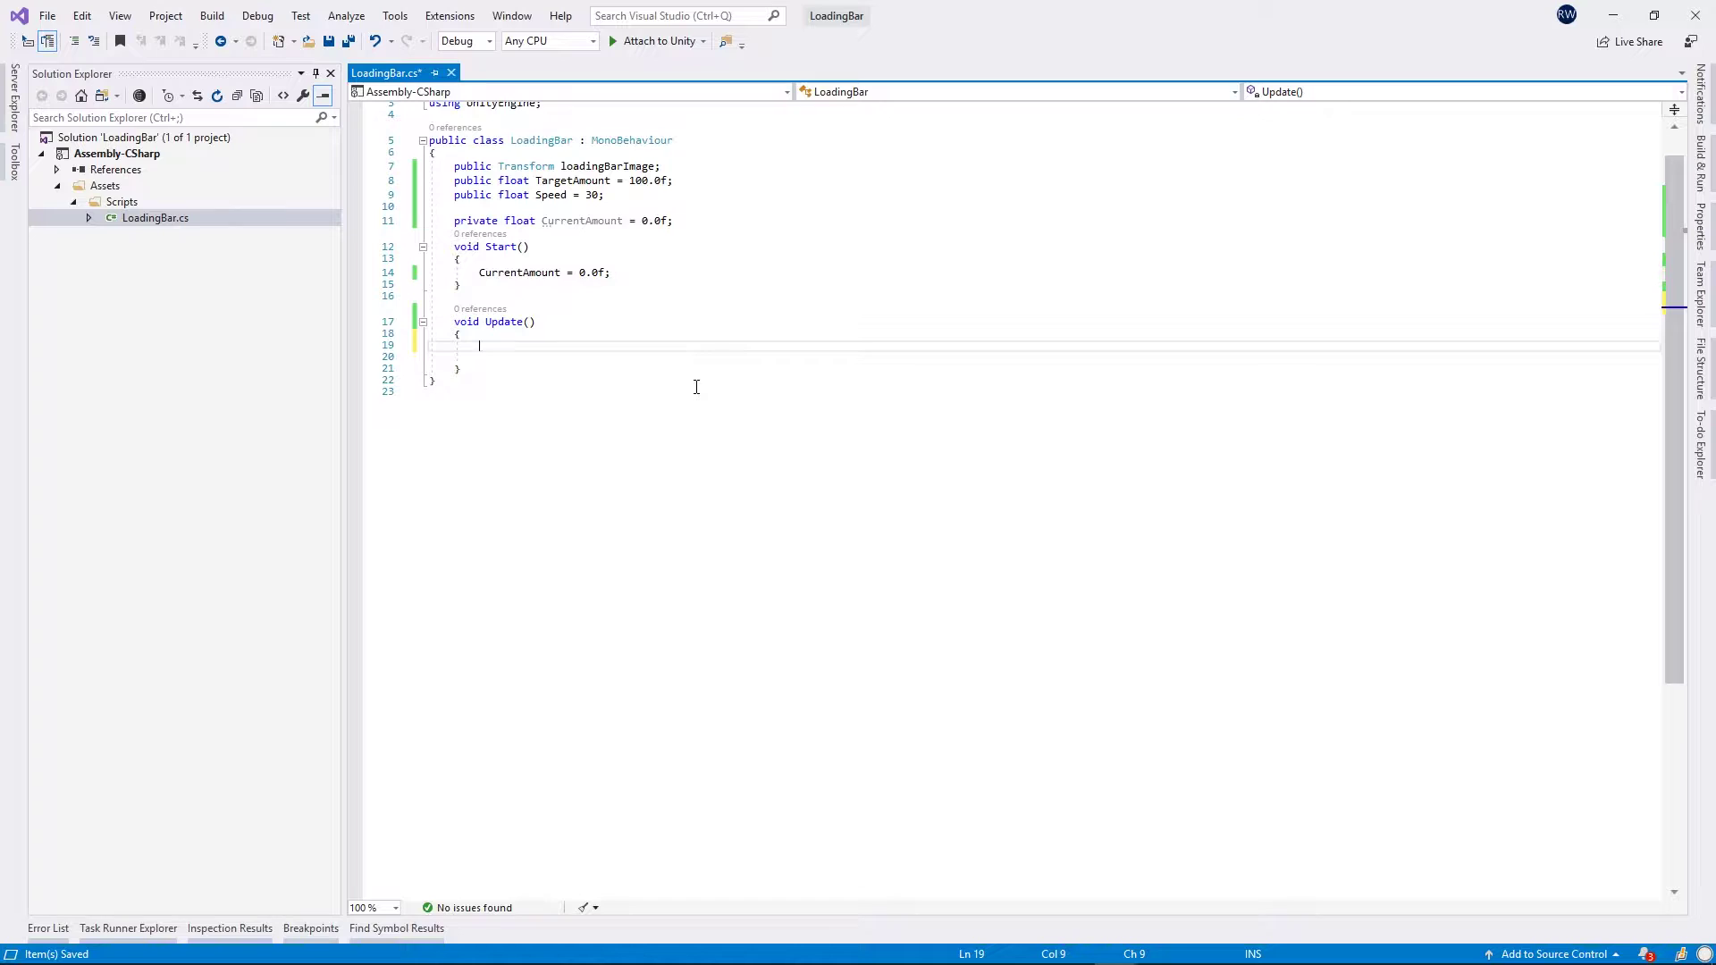
{"action": "type", "text": "if("}
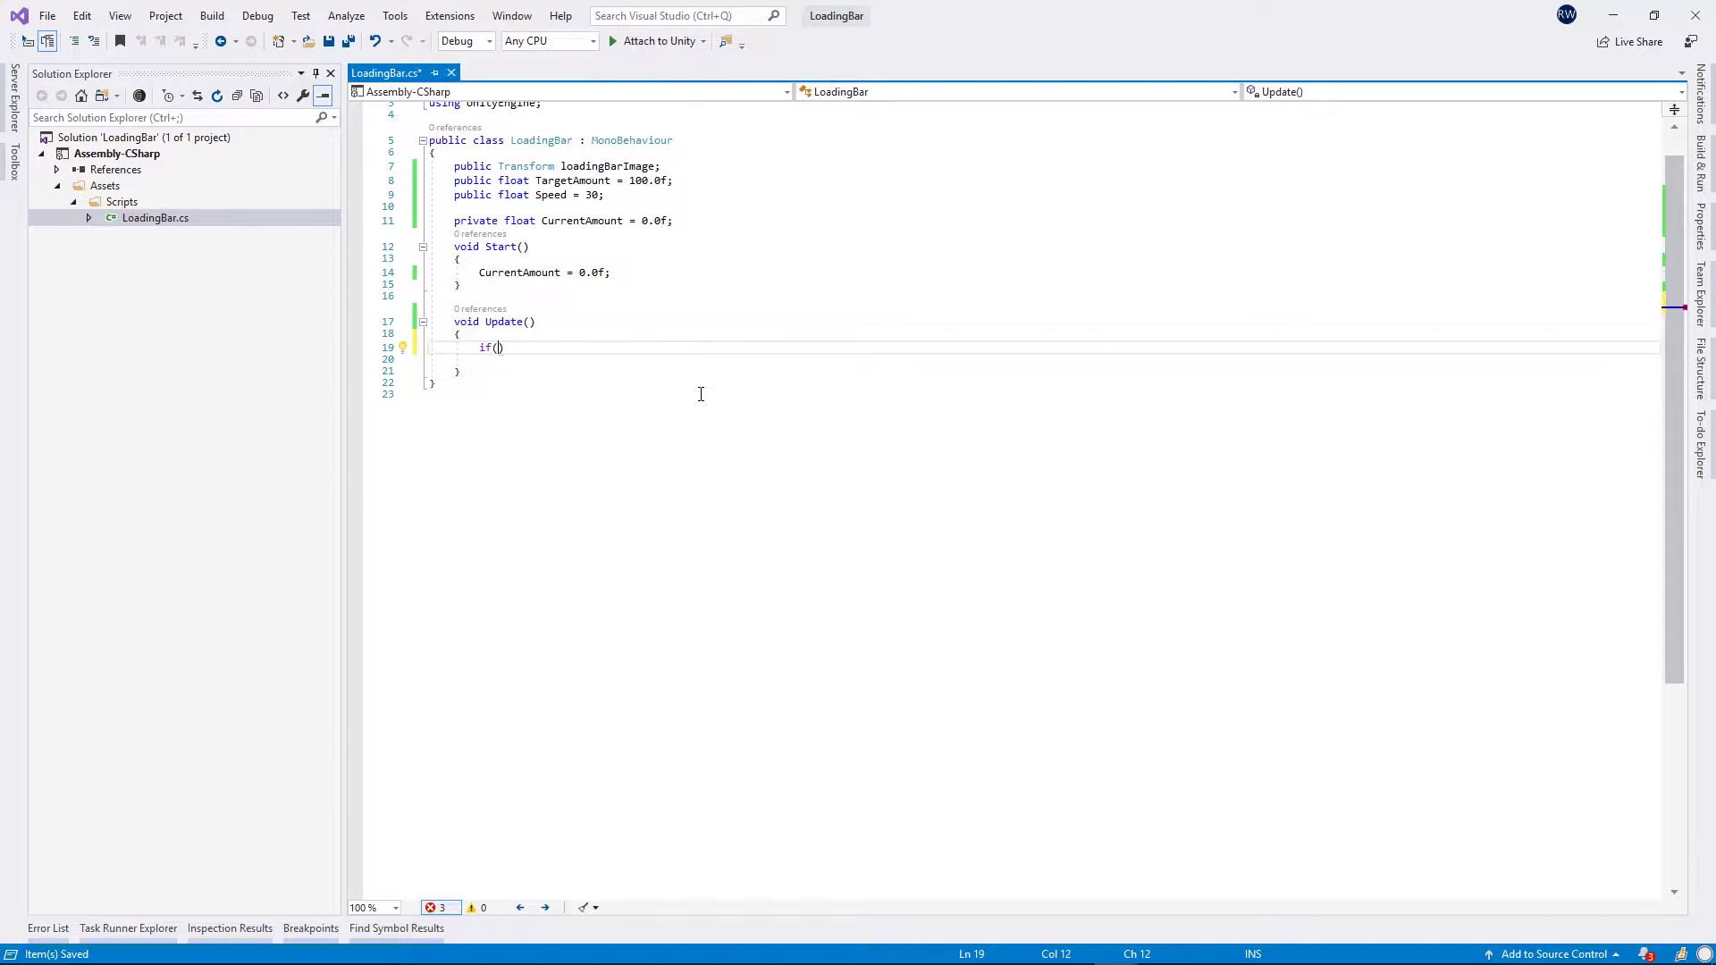
{"action": "type", "text": "CurrentAmount "}
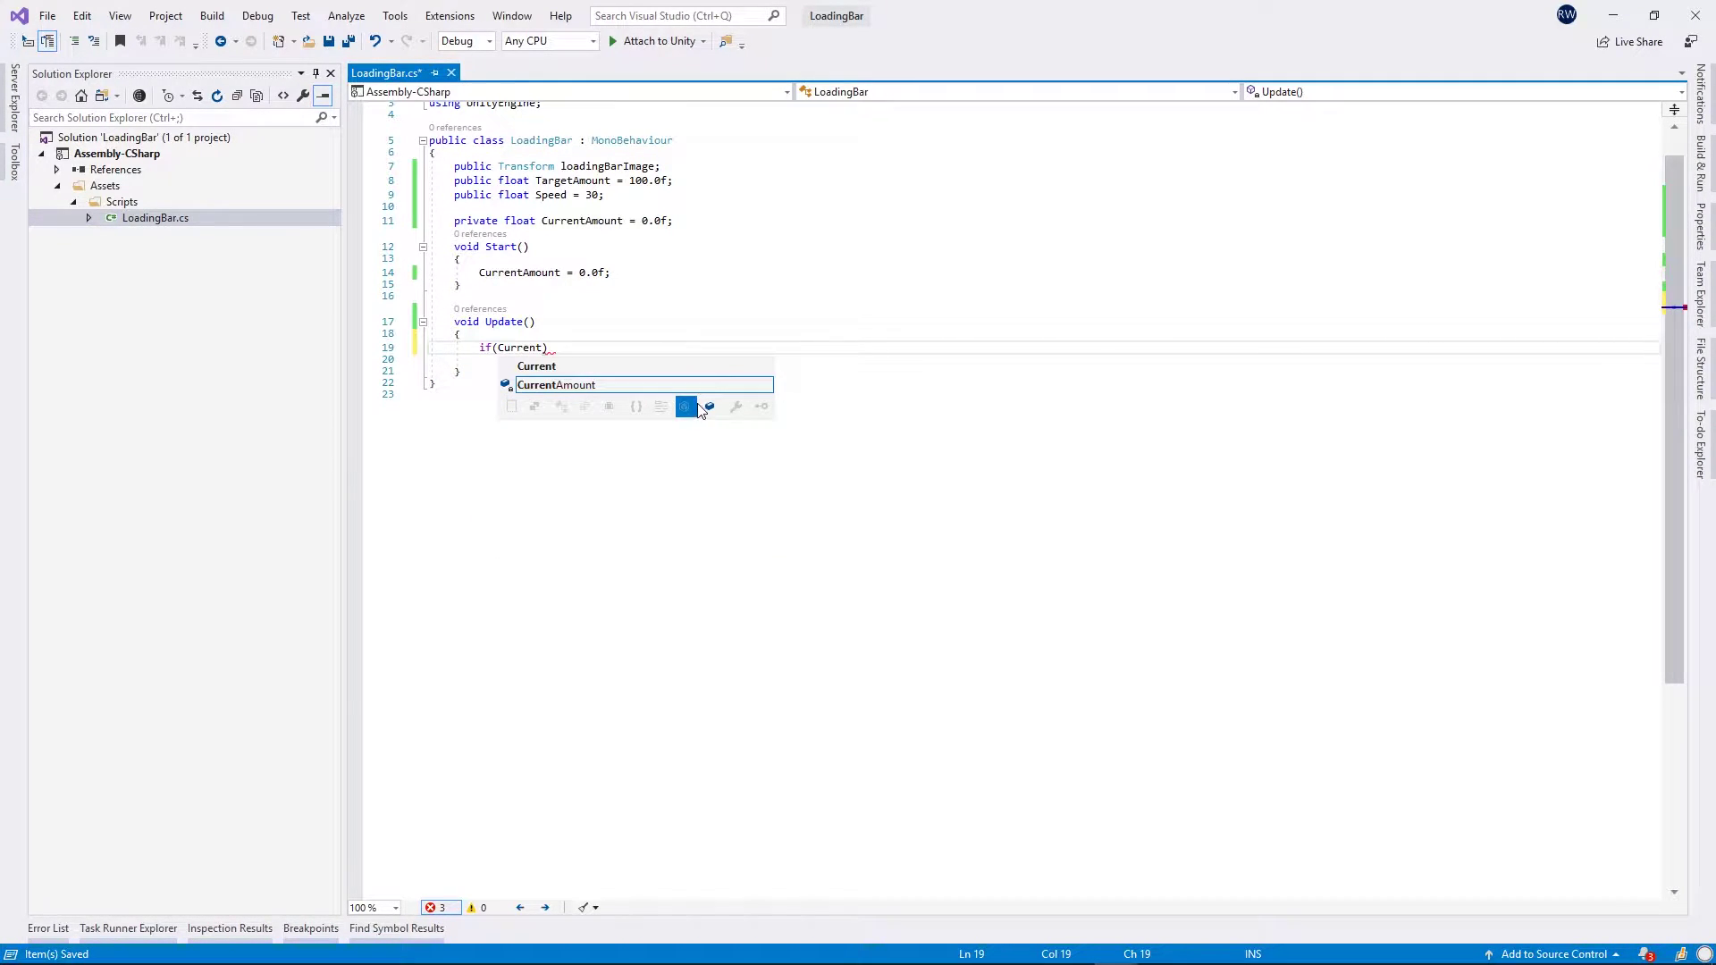
{"action": "type", "text": "<"}
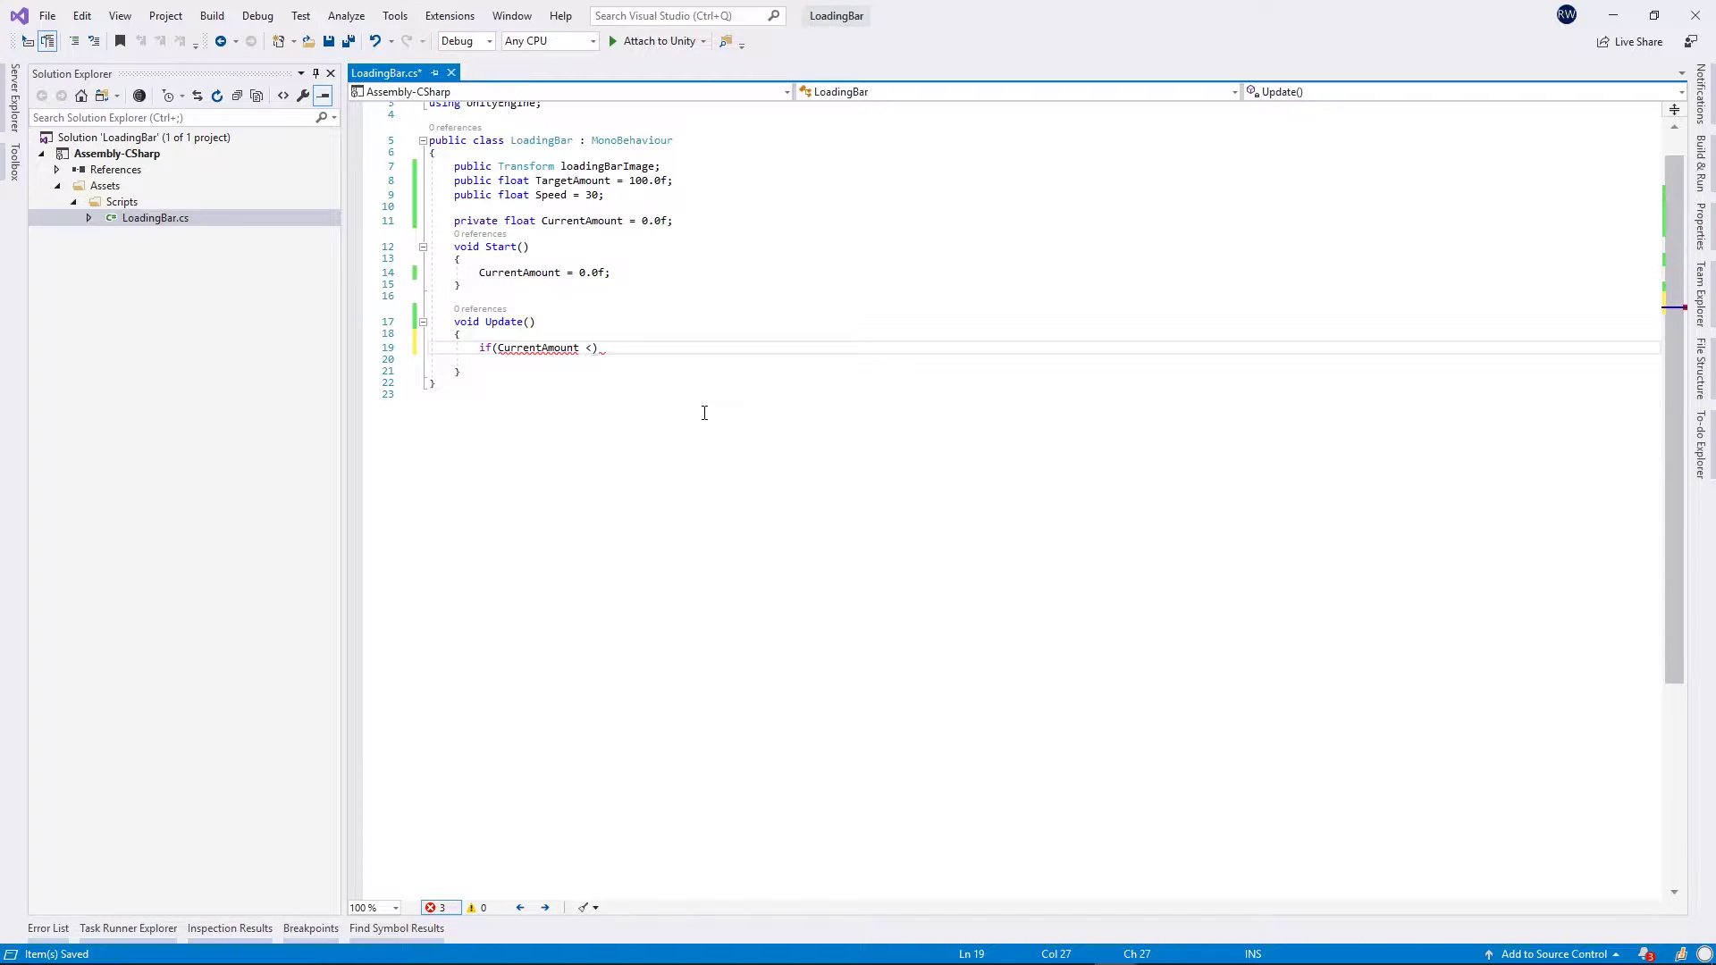
{"action": "type", "text": " Tr"}
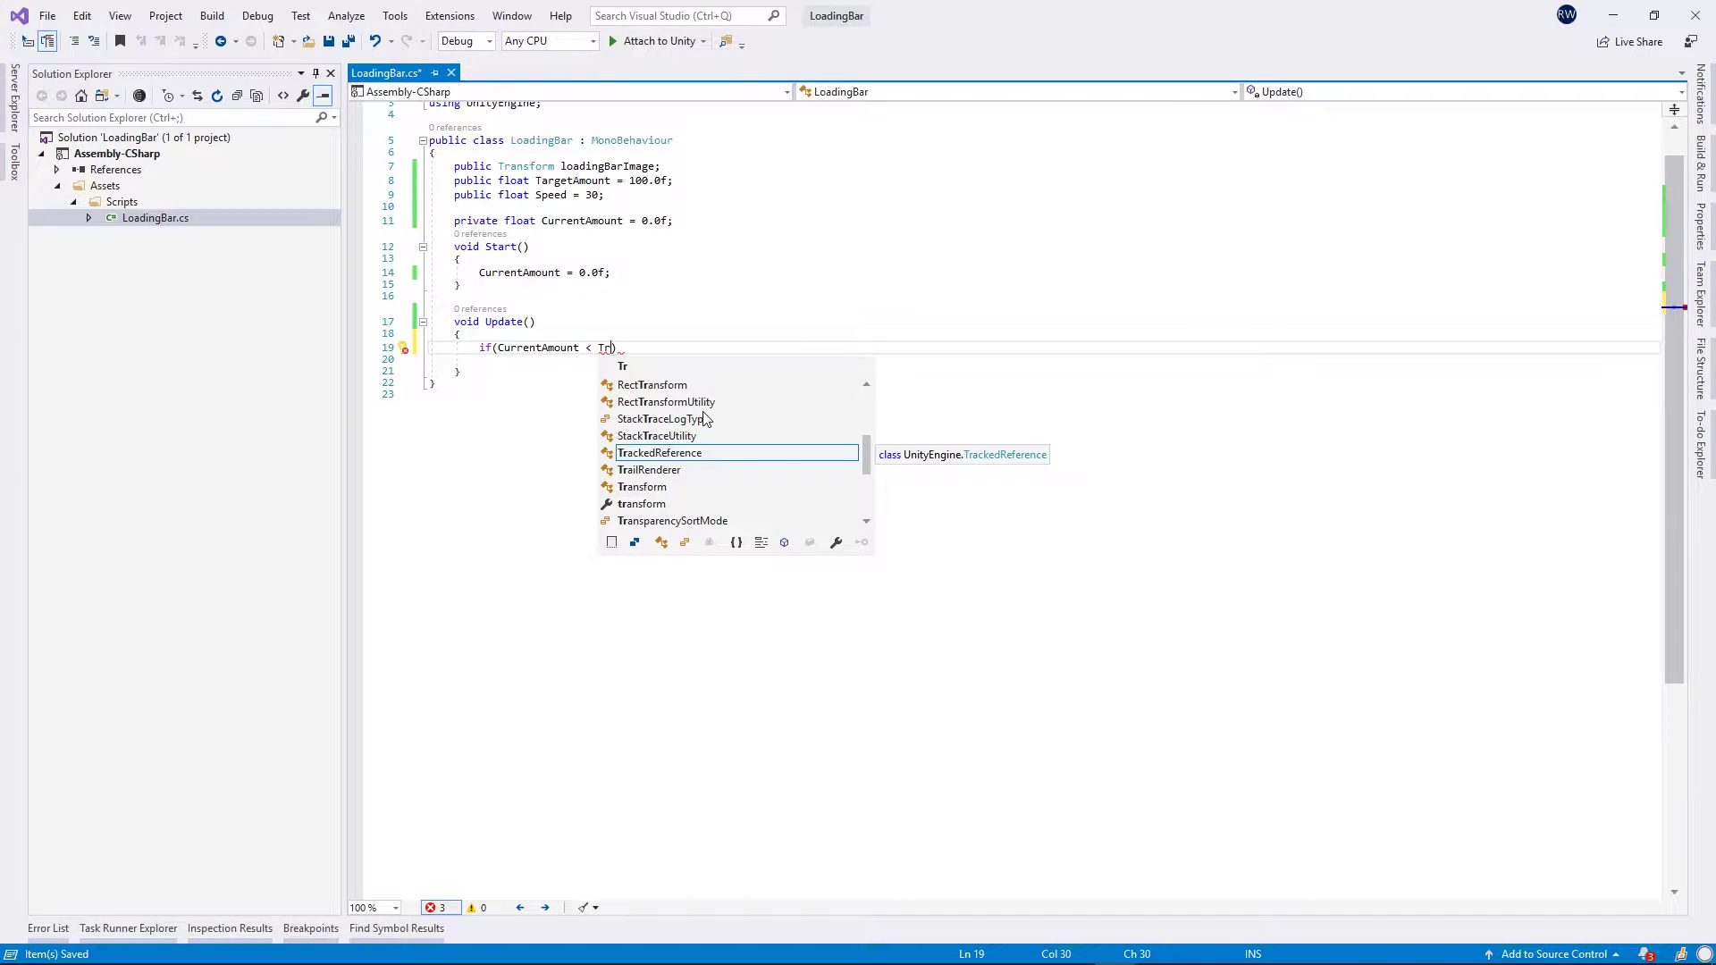
{"action": "key", "text": "BackSpace"}
{"action": "key", "text": "BackSpace"}
{"action": "type", "text": "Tar"}
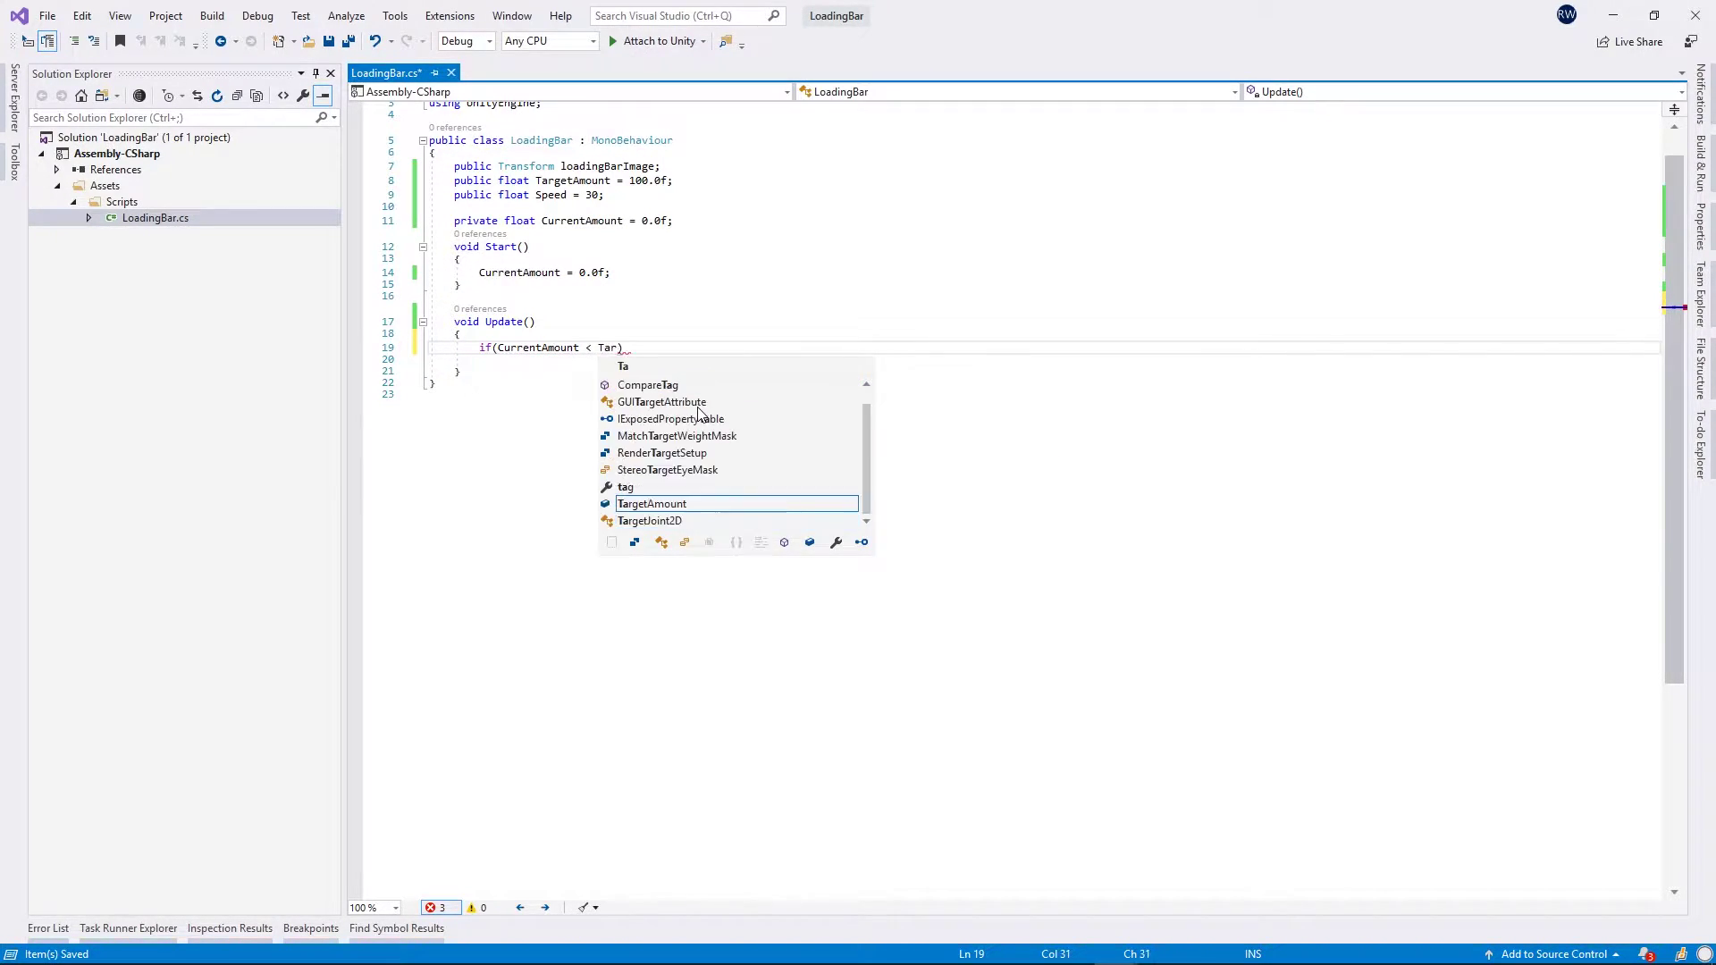
{"action": "key", "text": "Tab"}
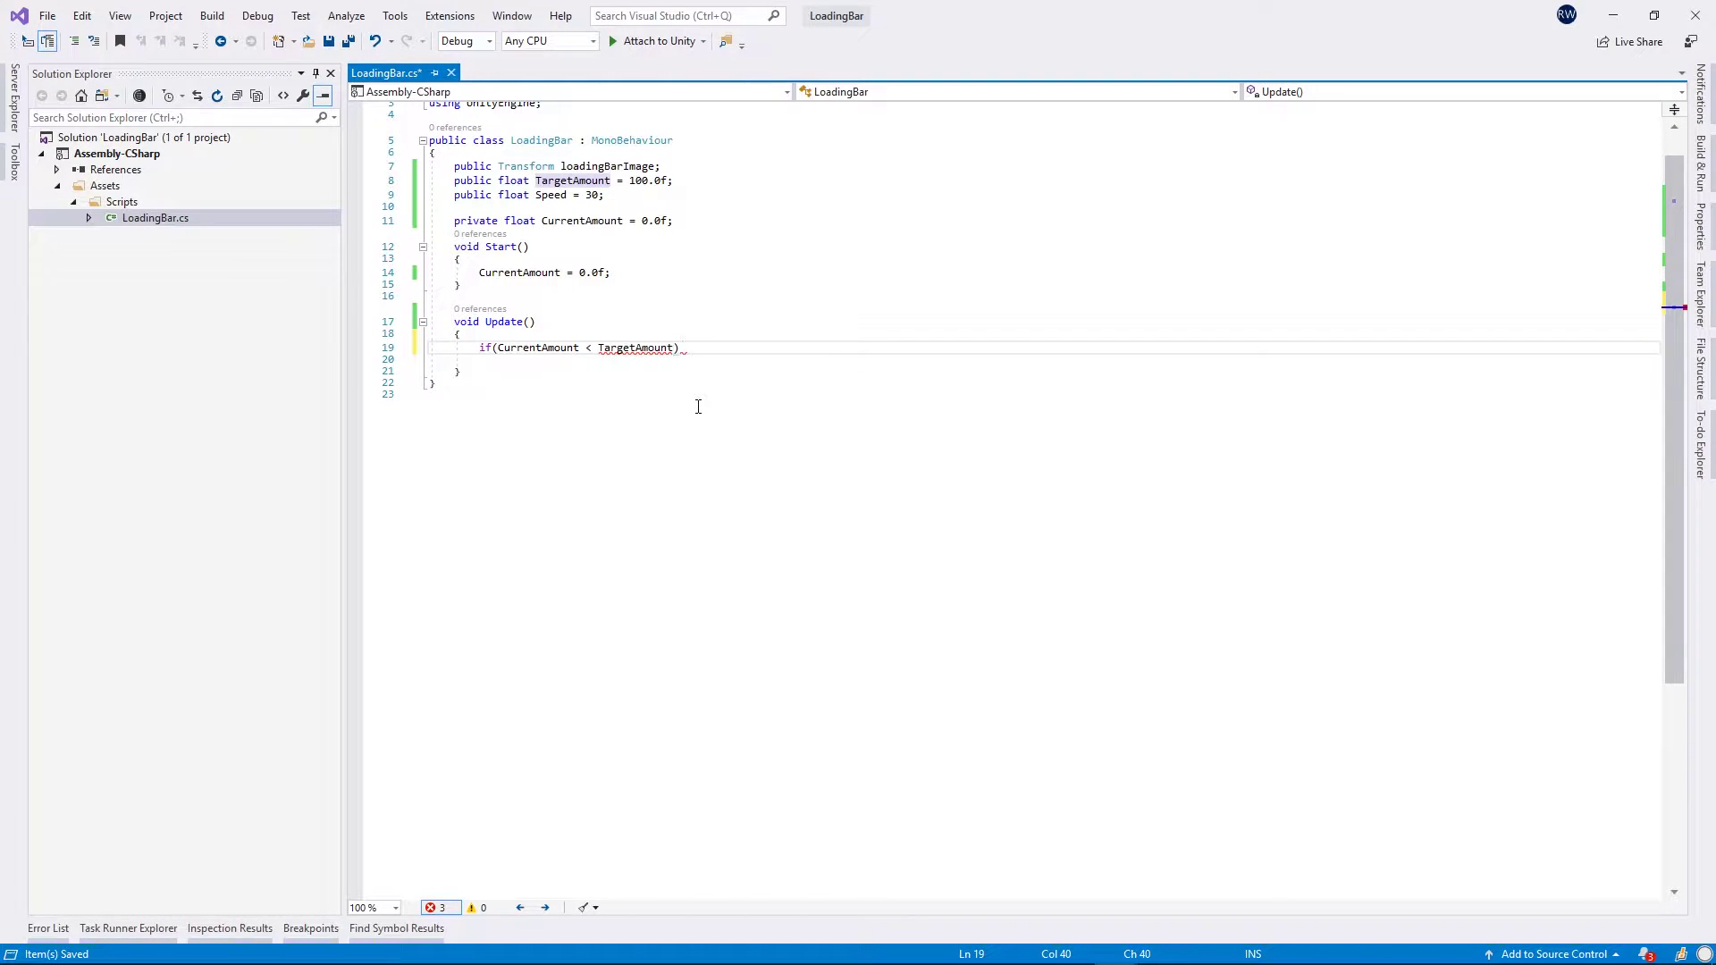
Open the if block and add CurrentAmount += Speed * Time.deltaTime; inside it.
{"action": "key", "text": "Return"}
{"action": "type", "text": "{"}
{"action": "key", "text": "Return"}
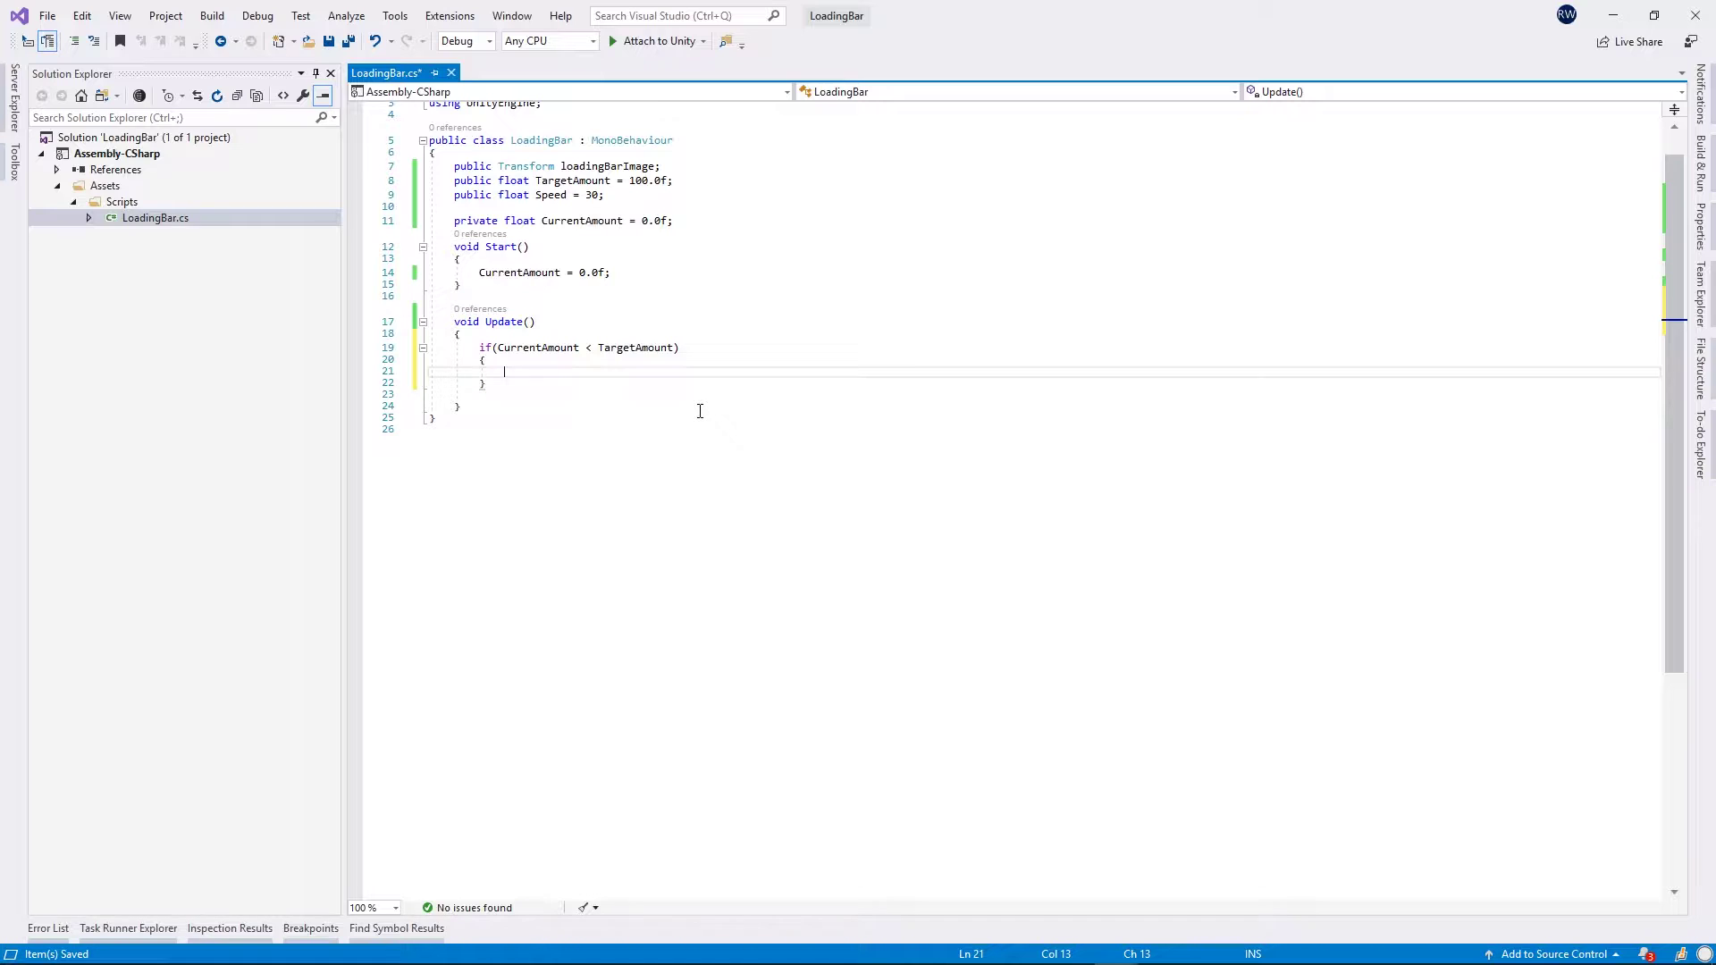
{"action": "type", "text": "Cu"}
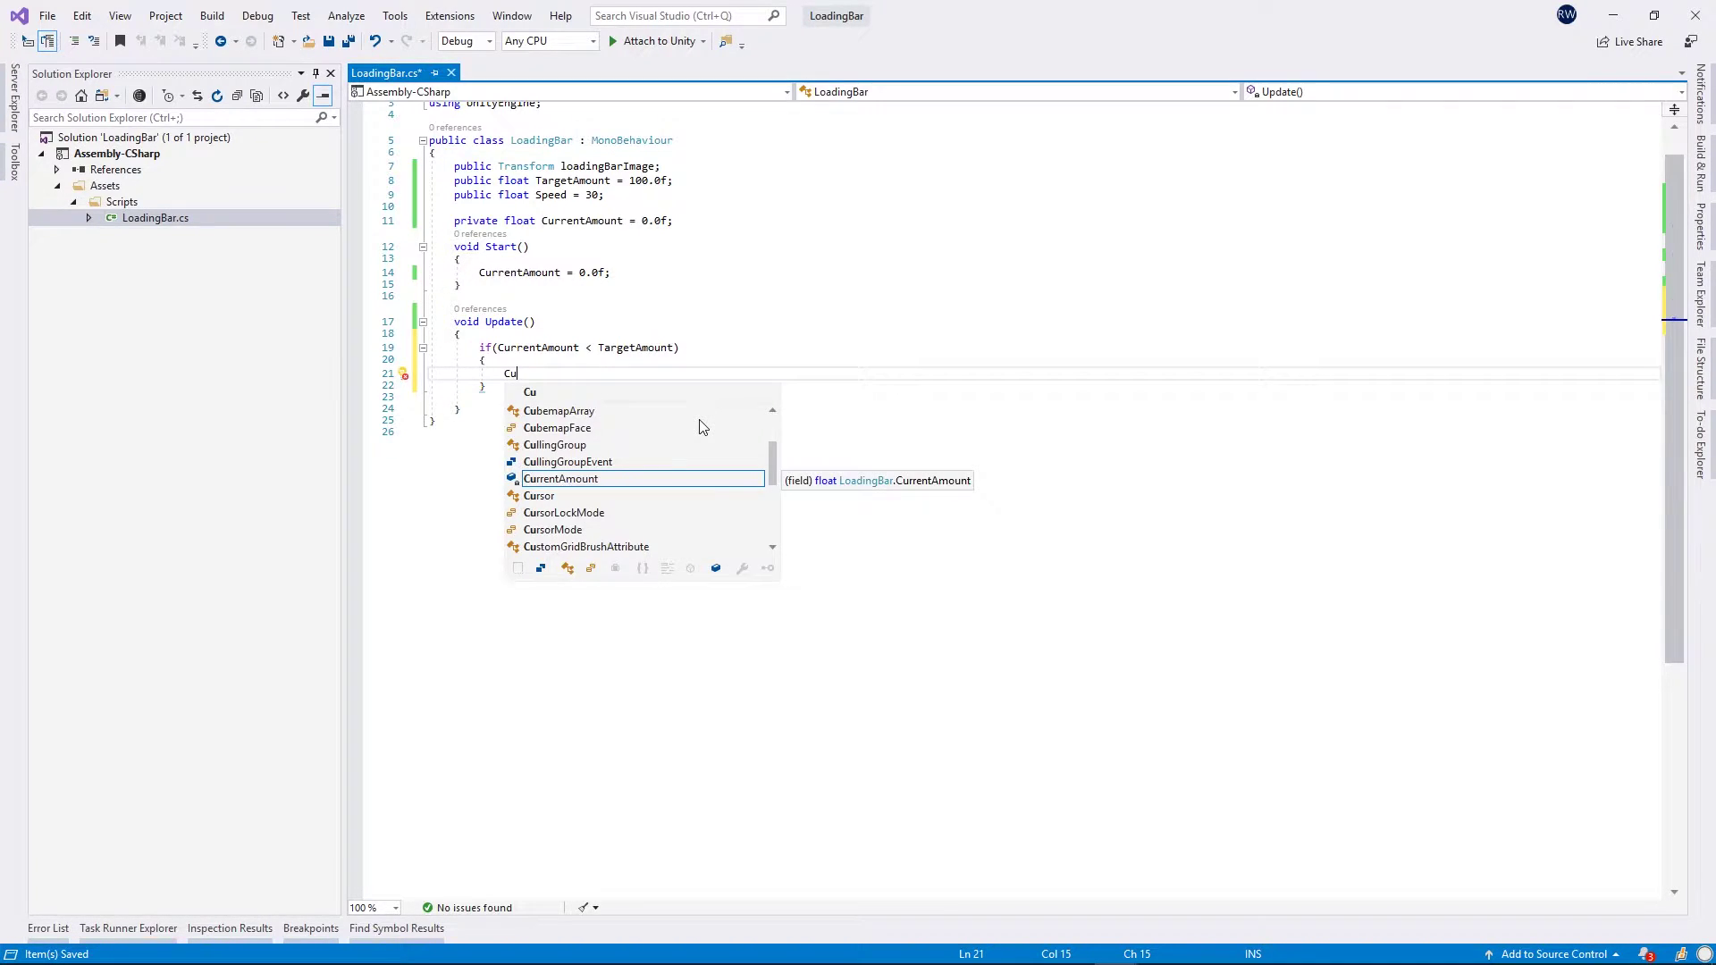
{"action": "type", "text": "rrentAmount +="}
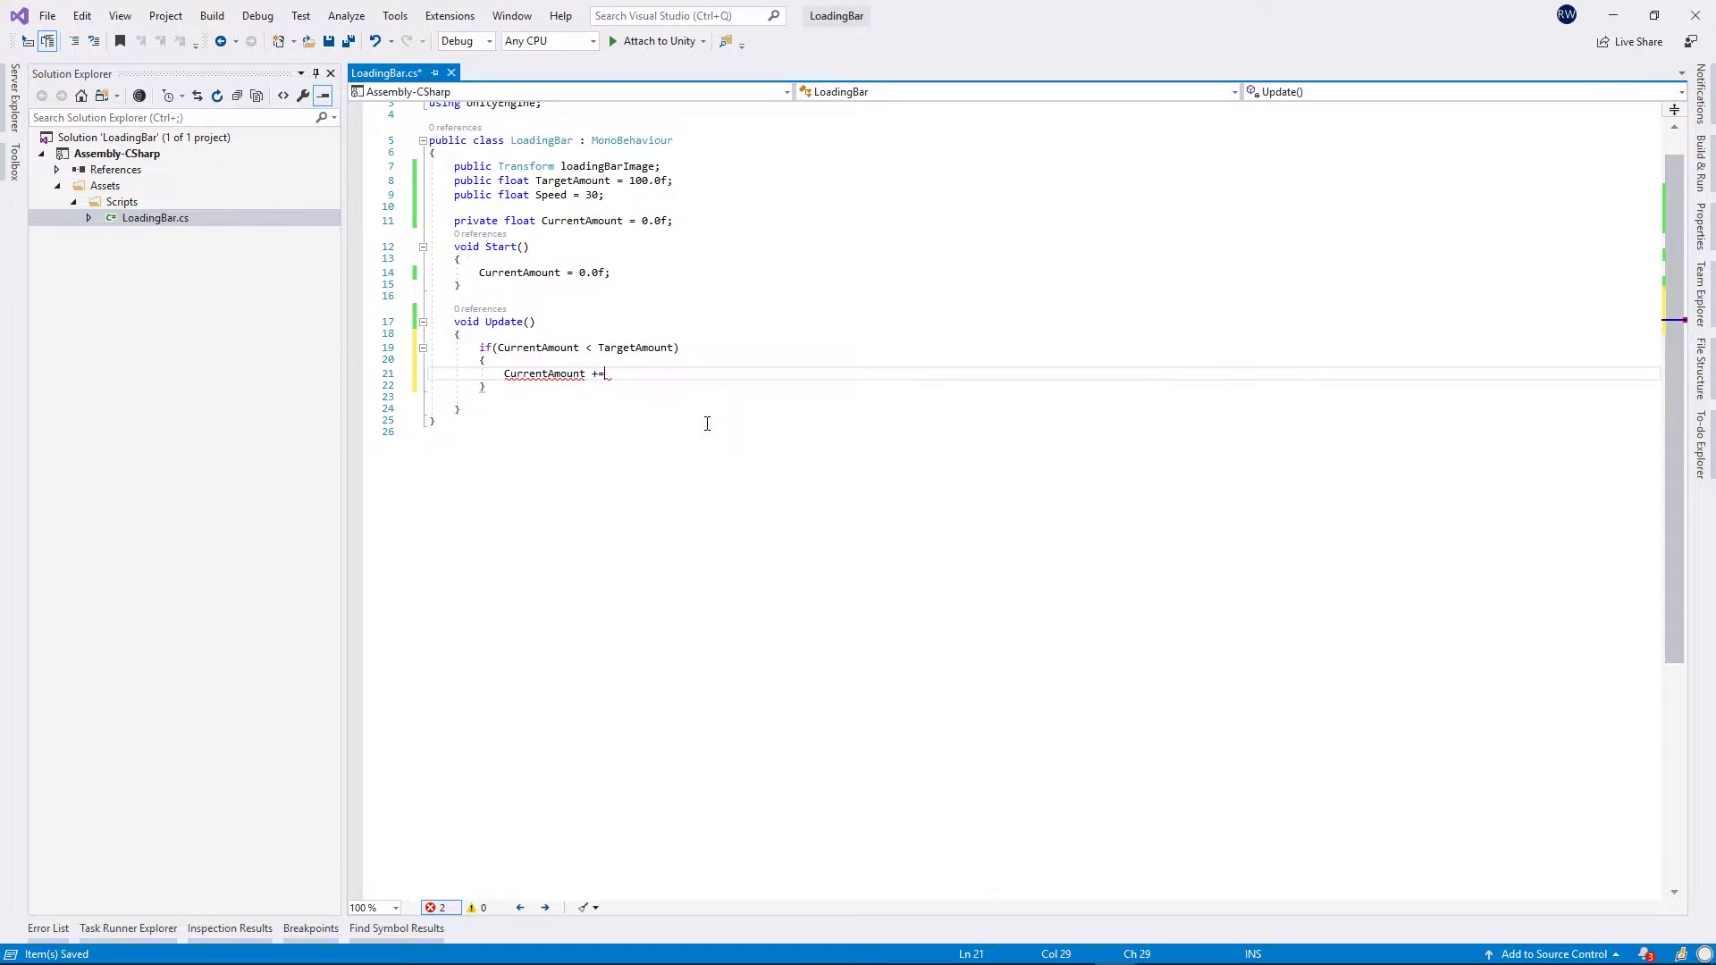
{"action": "type", "text": " Speed "}
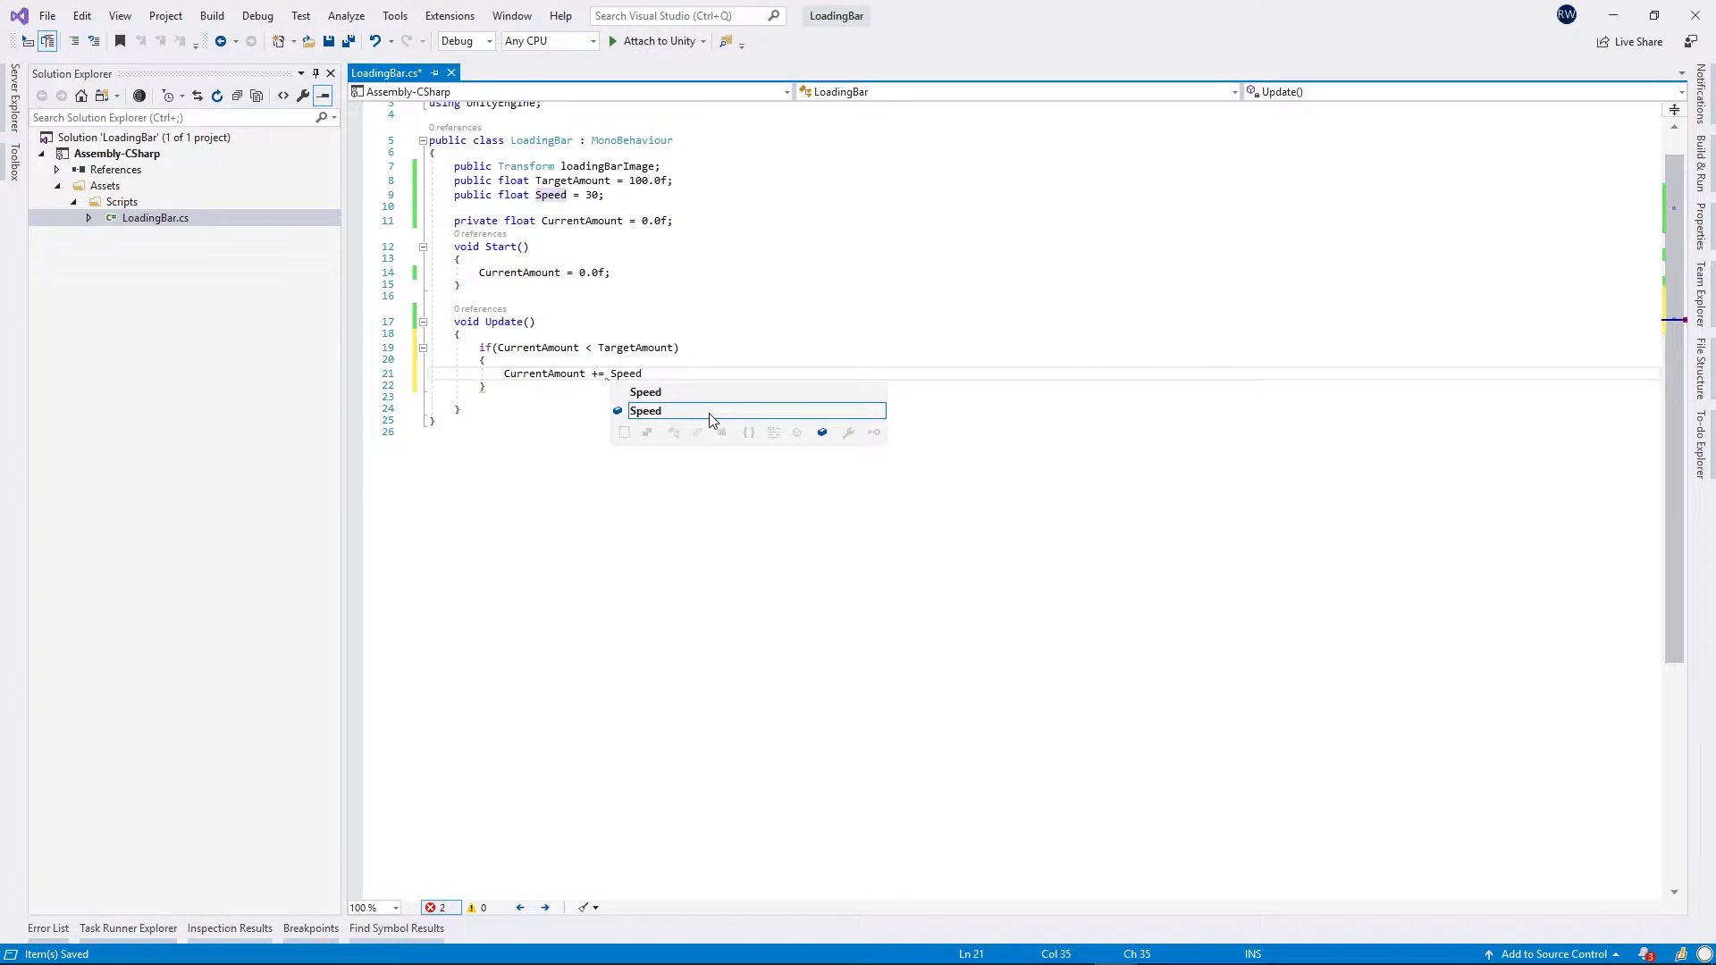
{"action": "type", "text": "* "}
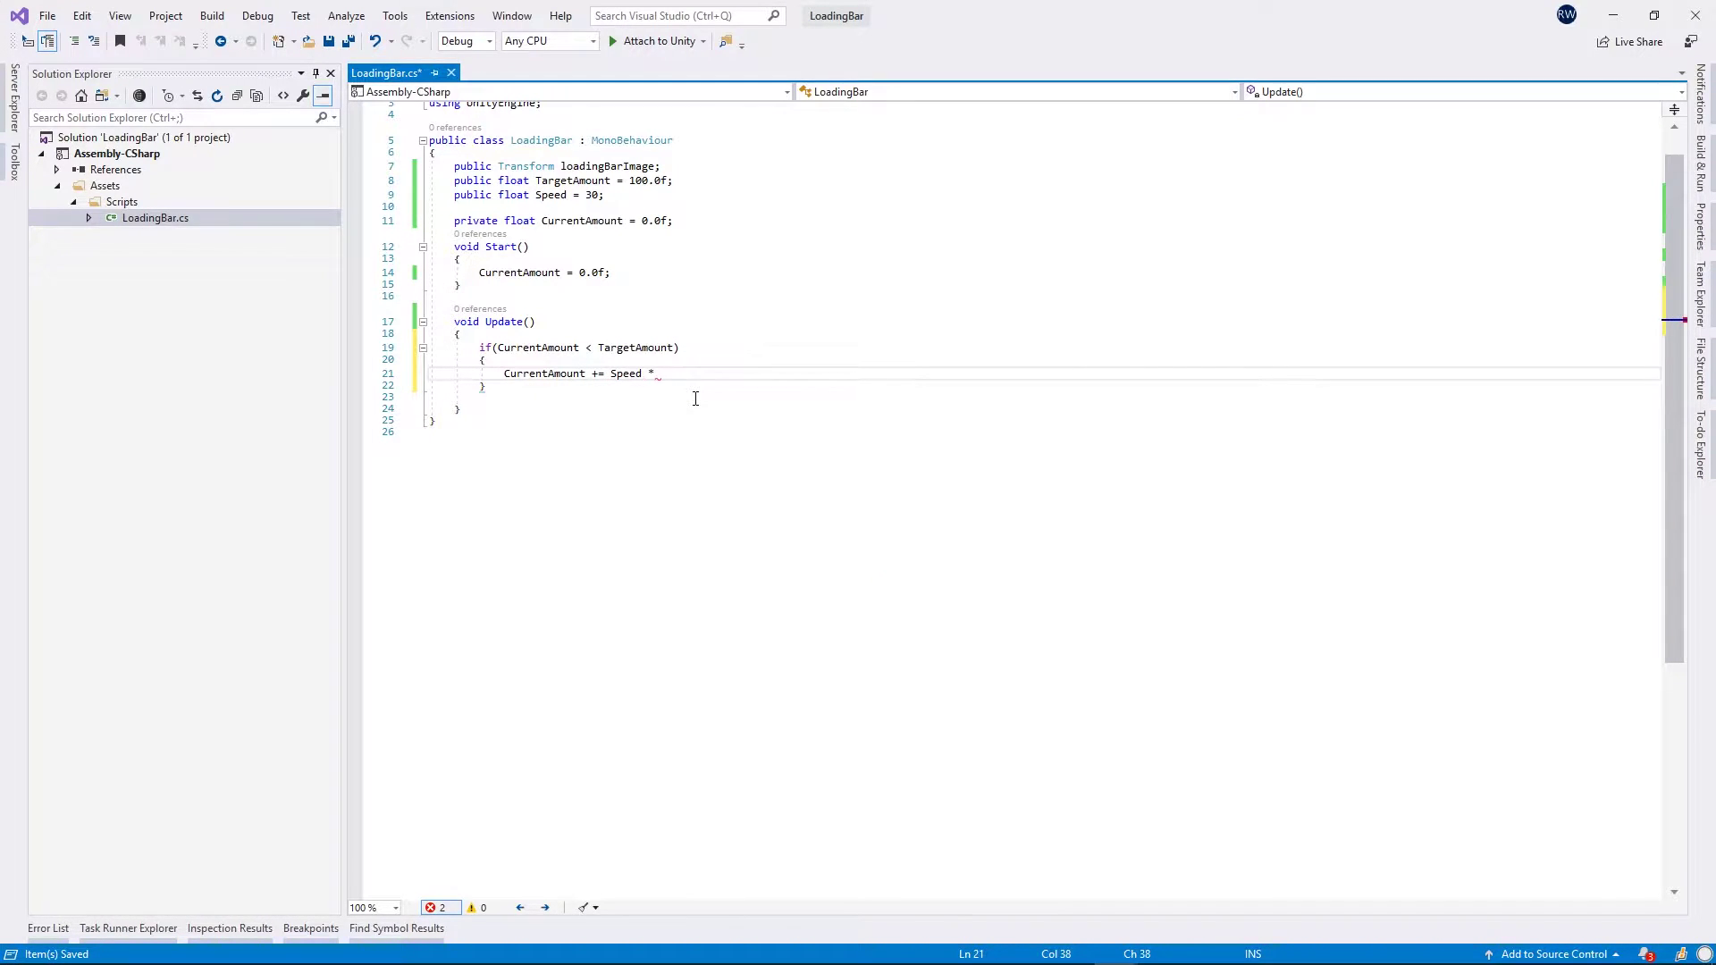
{"action": "type", "text": "Time."}
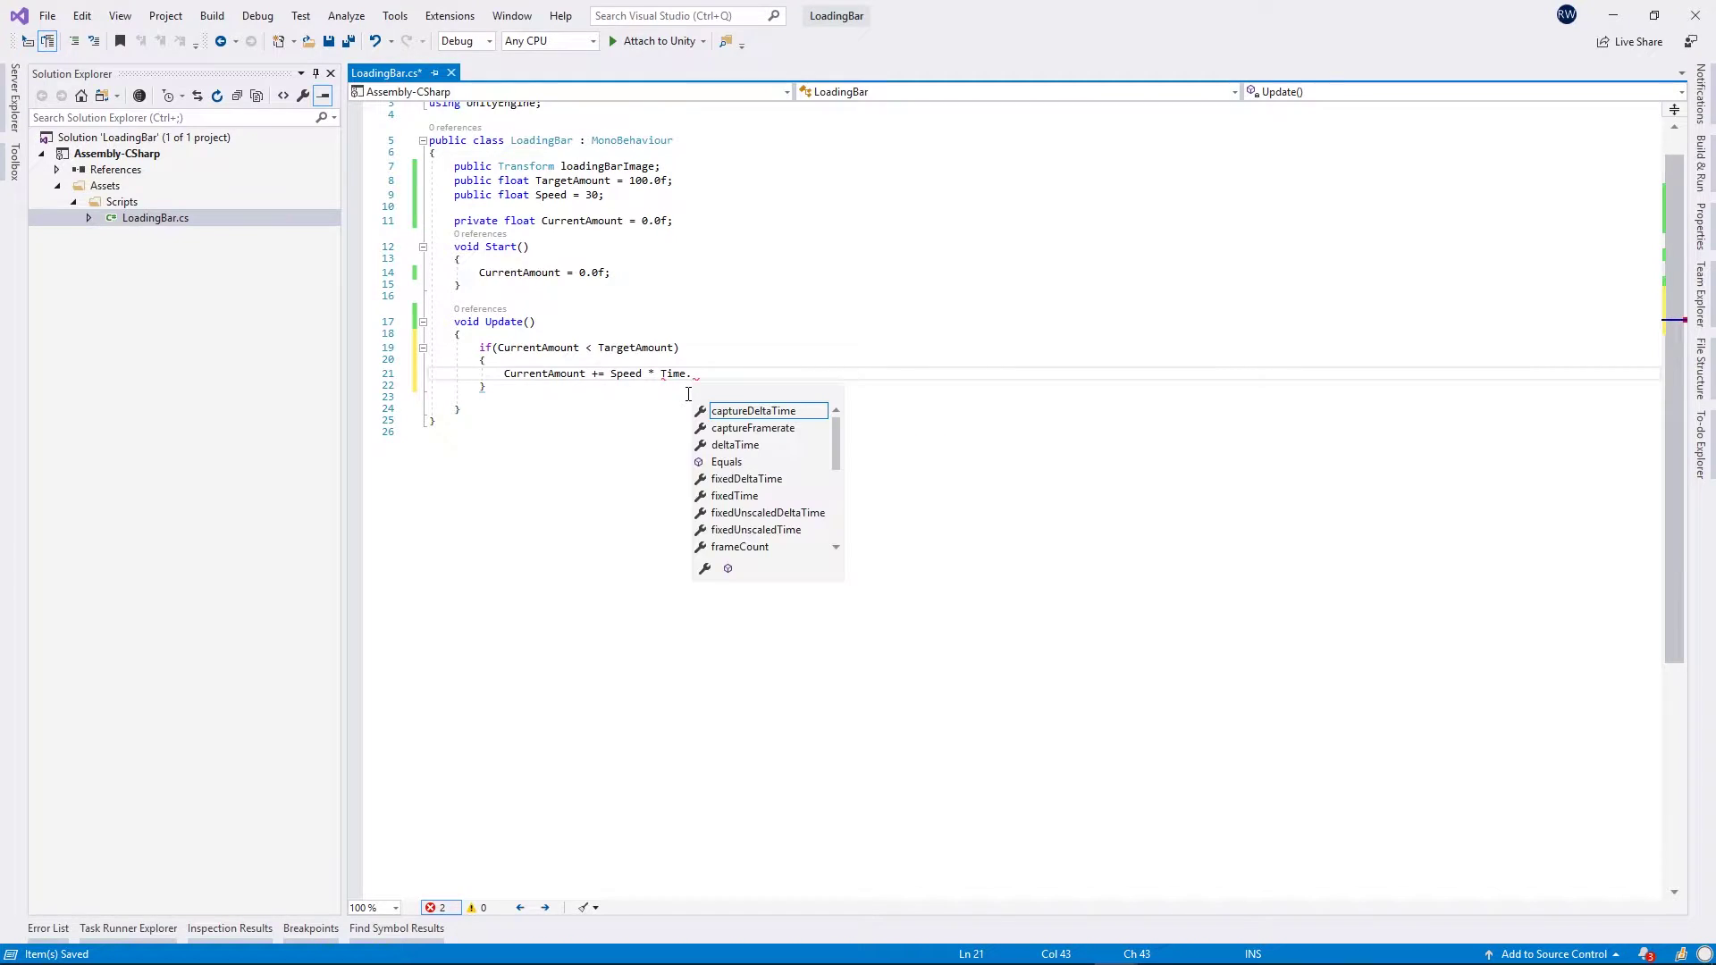
{"action": "type", "text": "def"}
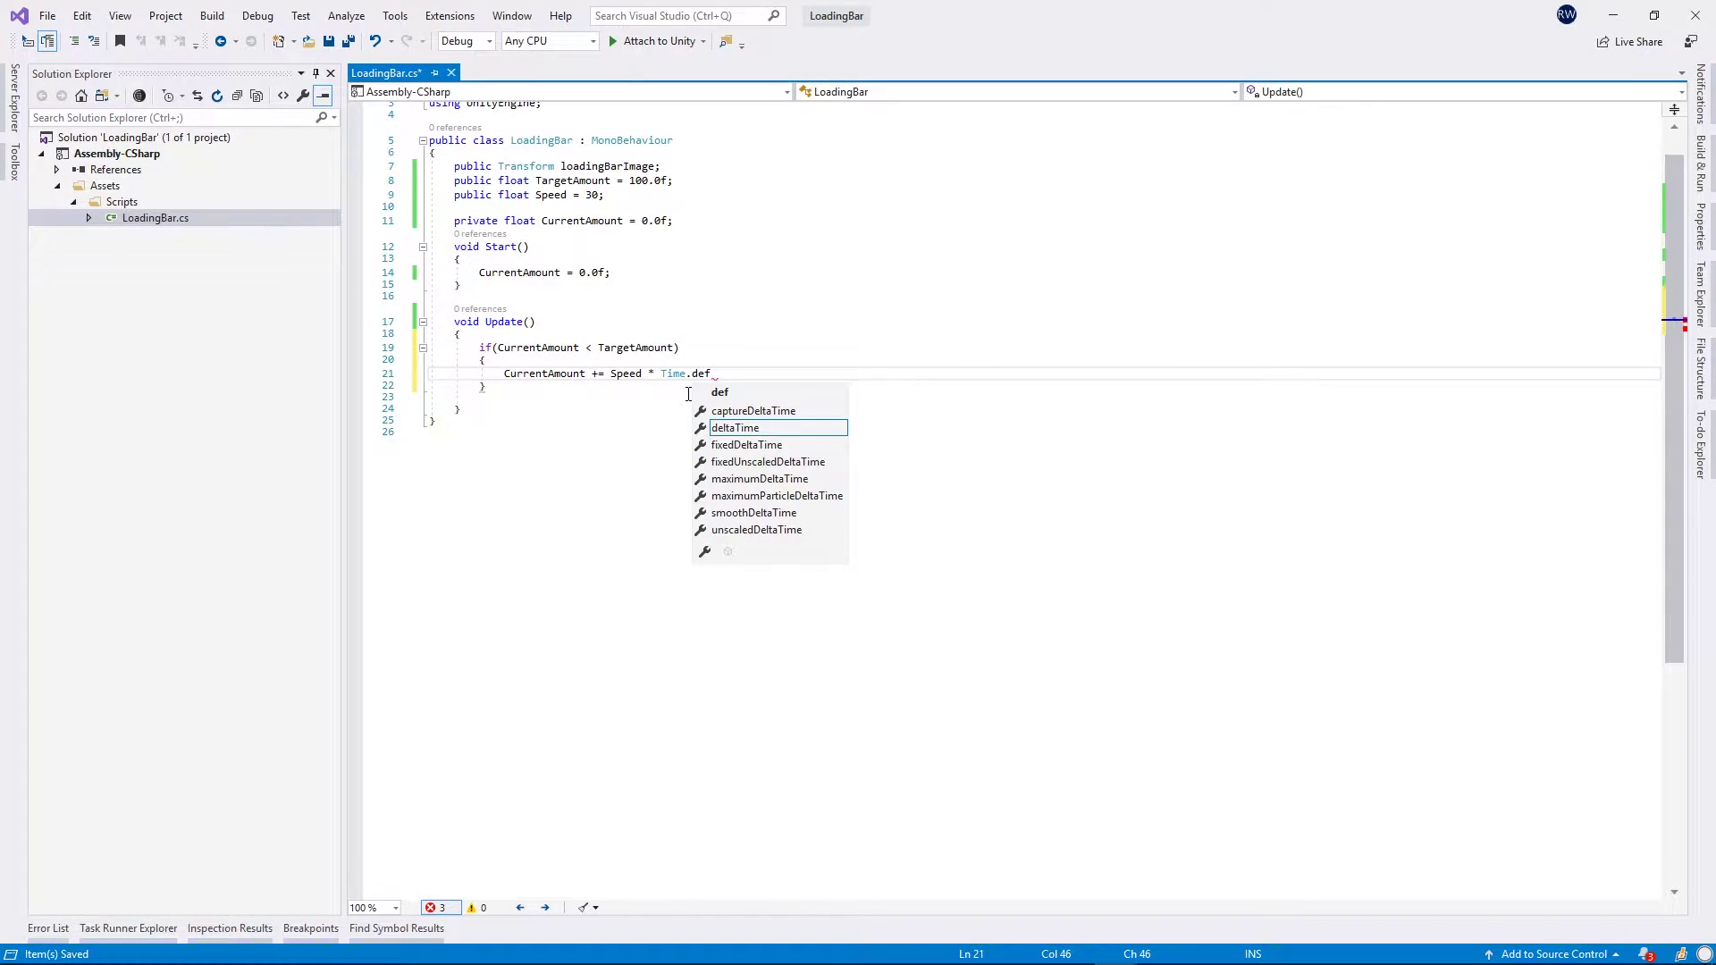
{"action": "key", "text": "Tab"}
{"action": "type", "text": ";"}
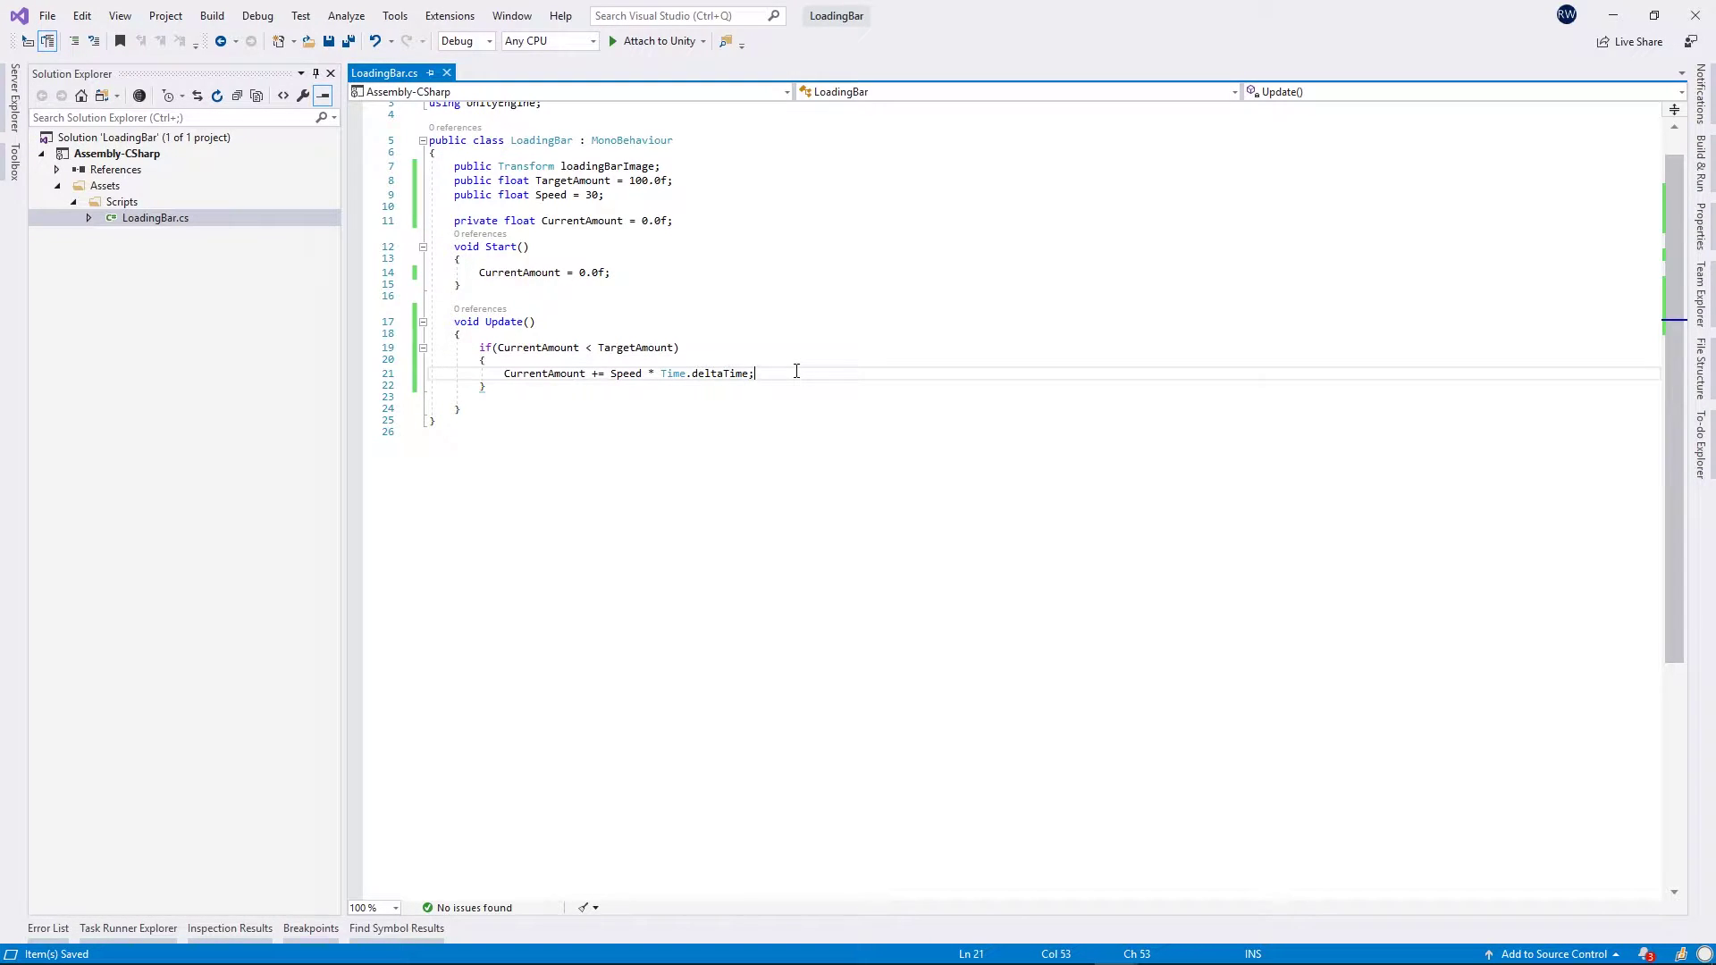
{"action": "key", "text": "Return"}
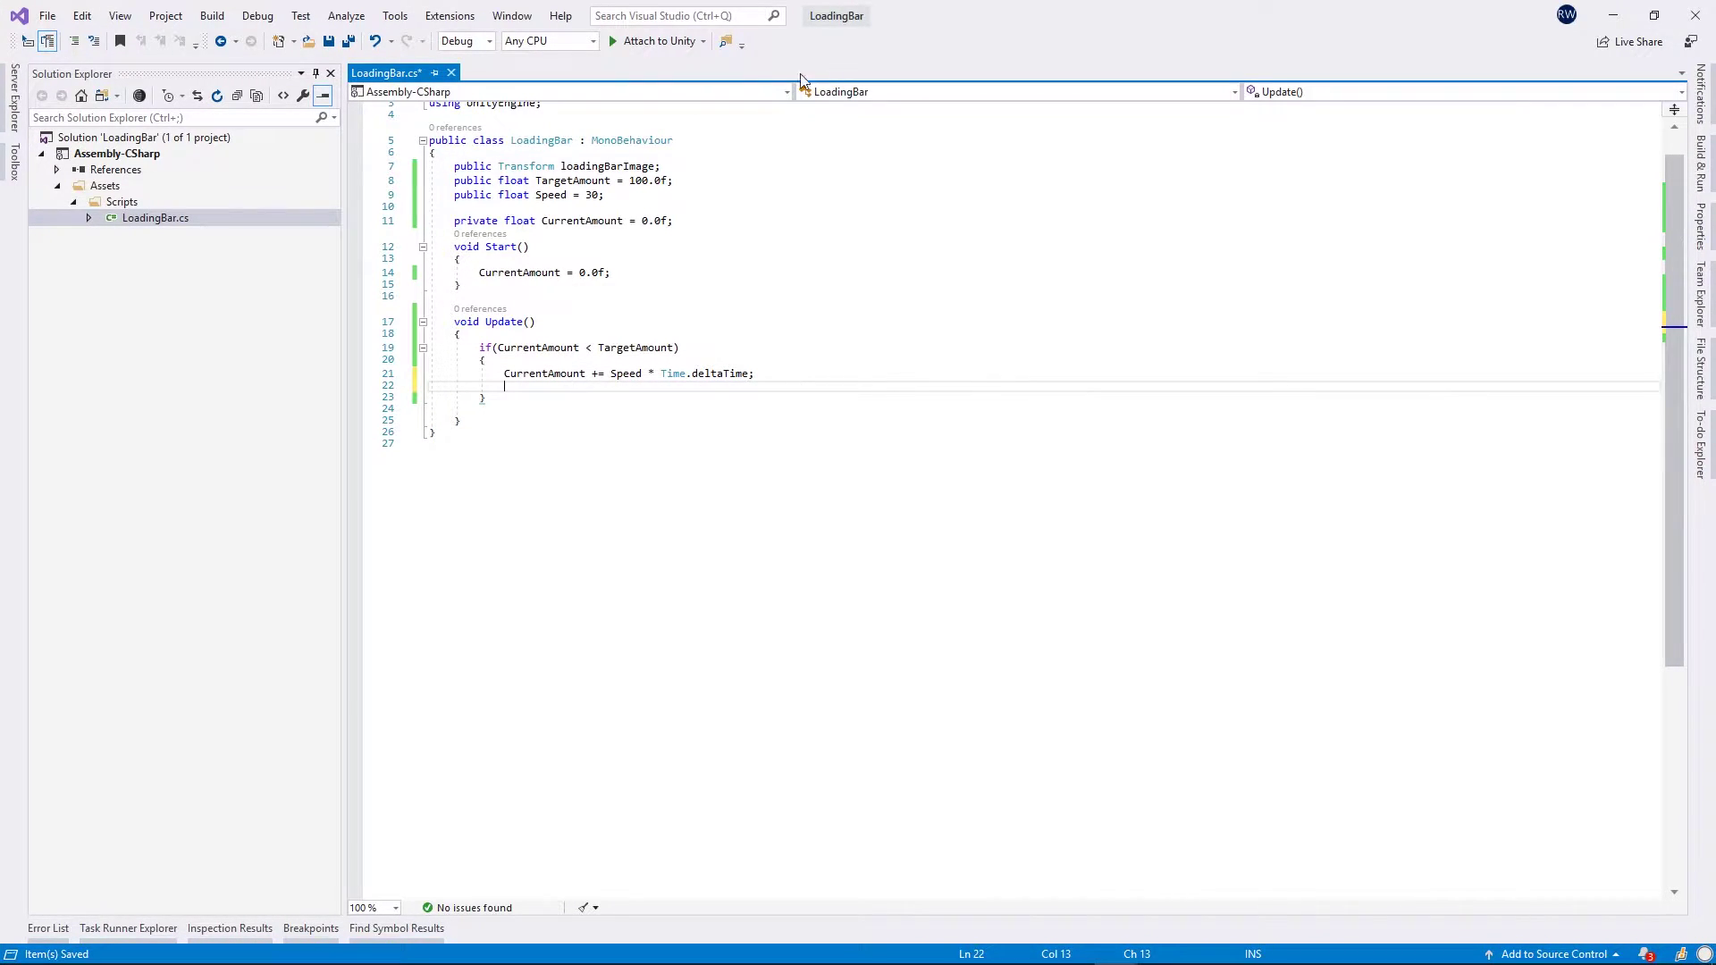
Write loadingBarImage.GetComponent<Image> on the empty line in the if block.
{"action": "double_click", "coordinate": [625, 168]}
{"action": "key", "text": "ctrl+c"}
{"action": "left_click", "coordinate": [557, 387]}
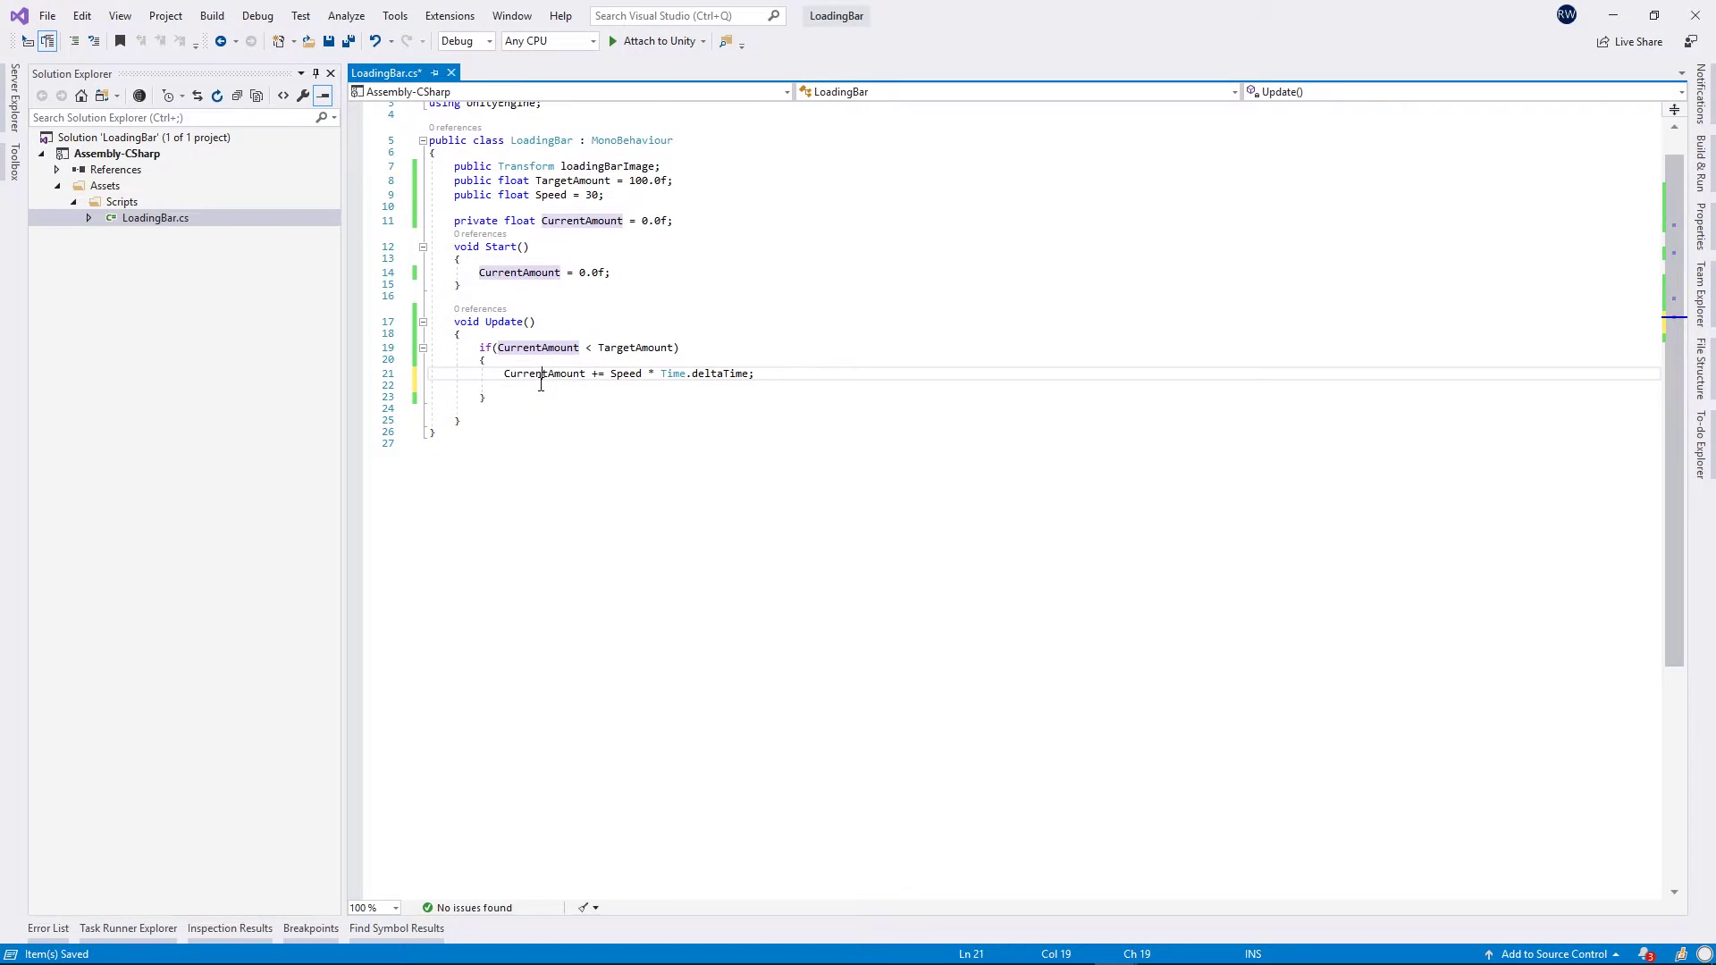
{"action": "key", "text": "ctrl+v"}
{"action": "type", "text": ".Get"}
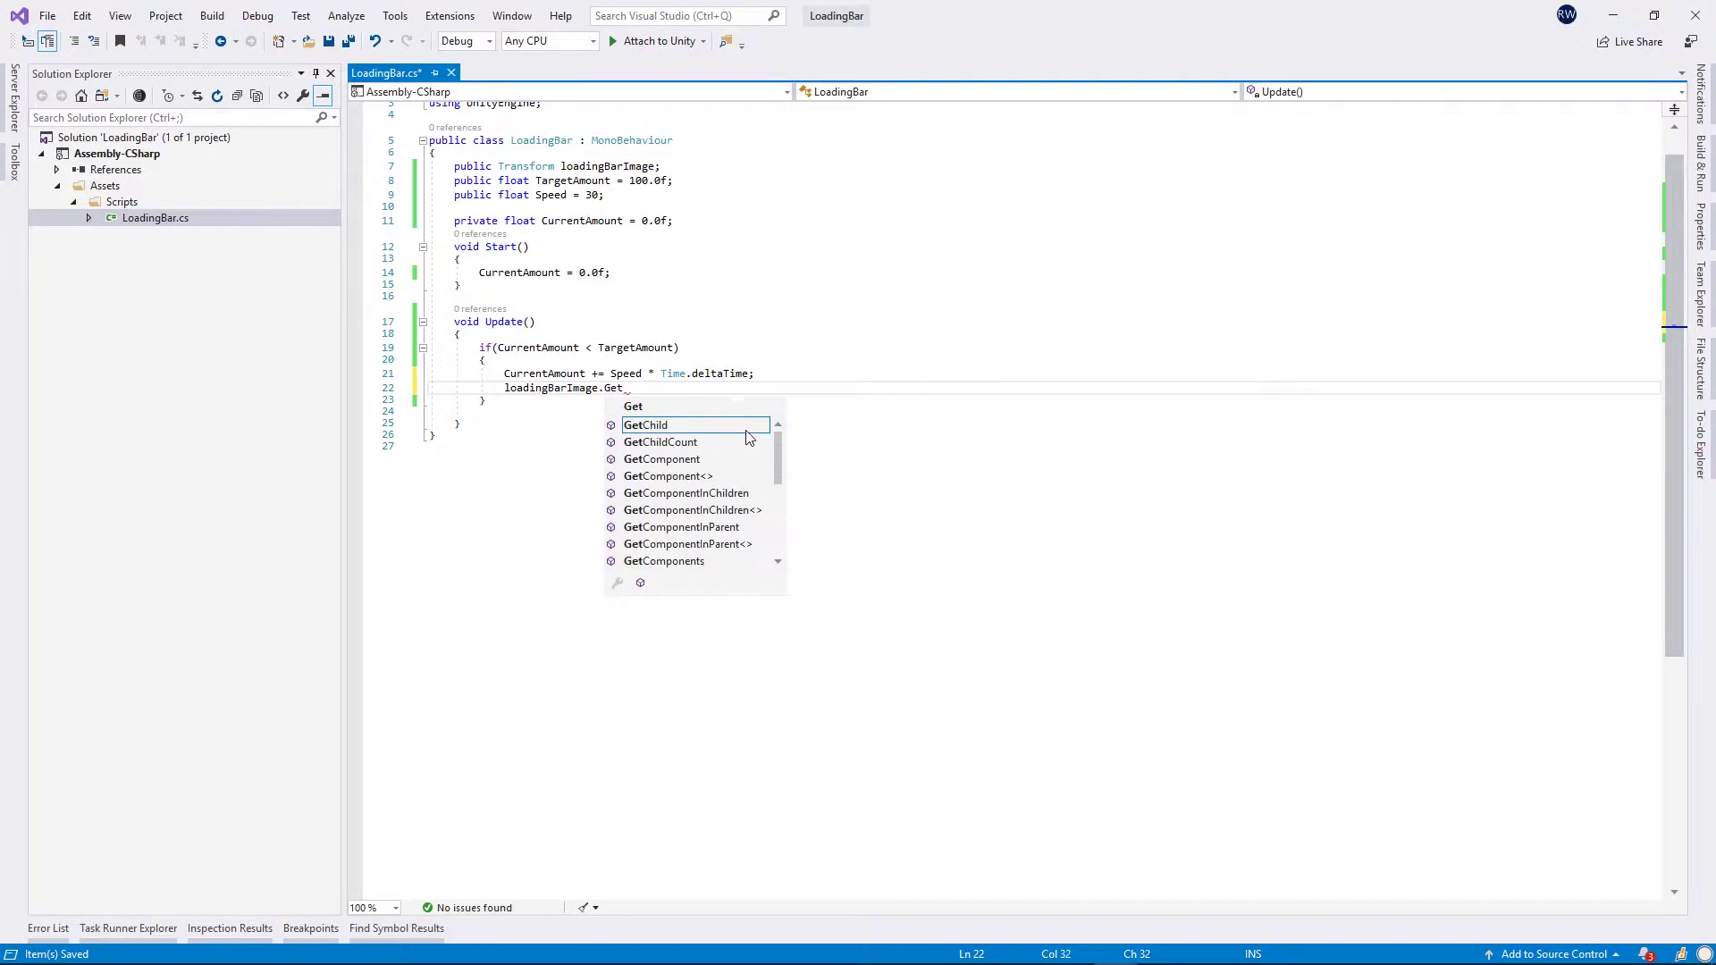
{"action": "key", "text": "Down"}
{"action": "key", "text": "Down"}
{"action": "key", "text": "Down"}
{"action": "key", "text": "Tab"}
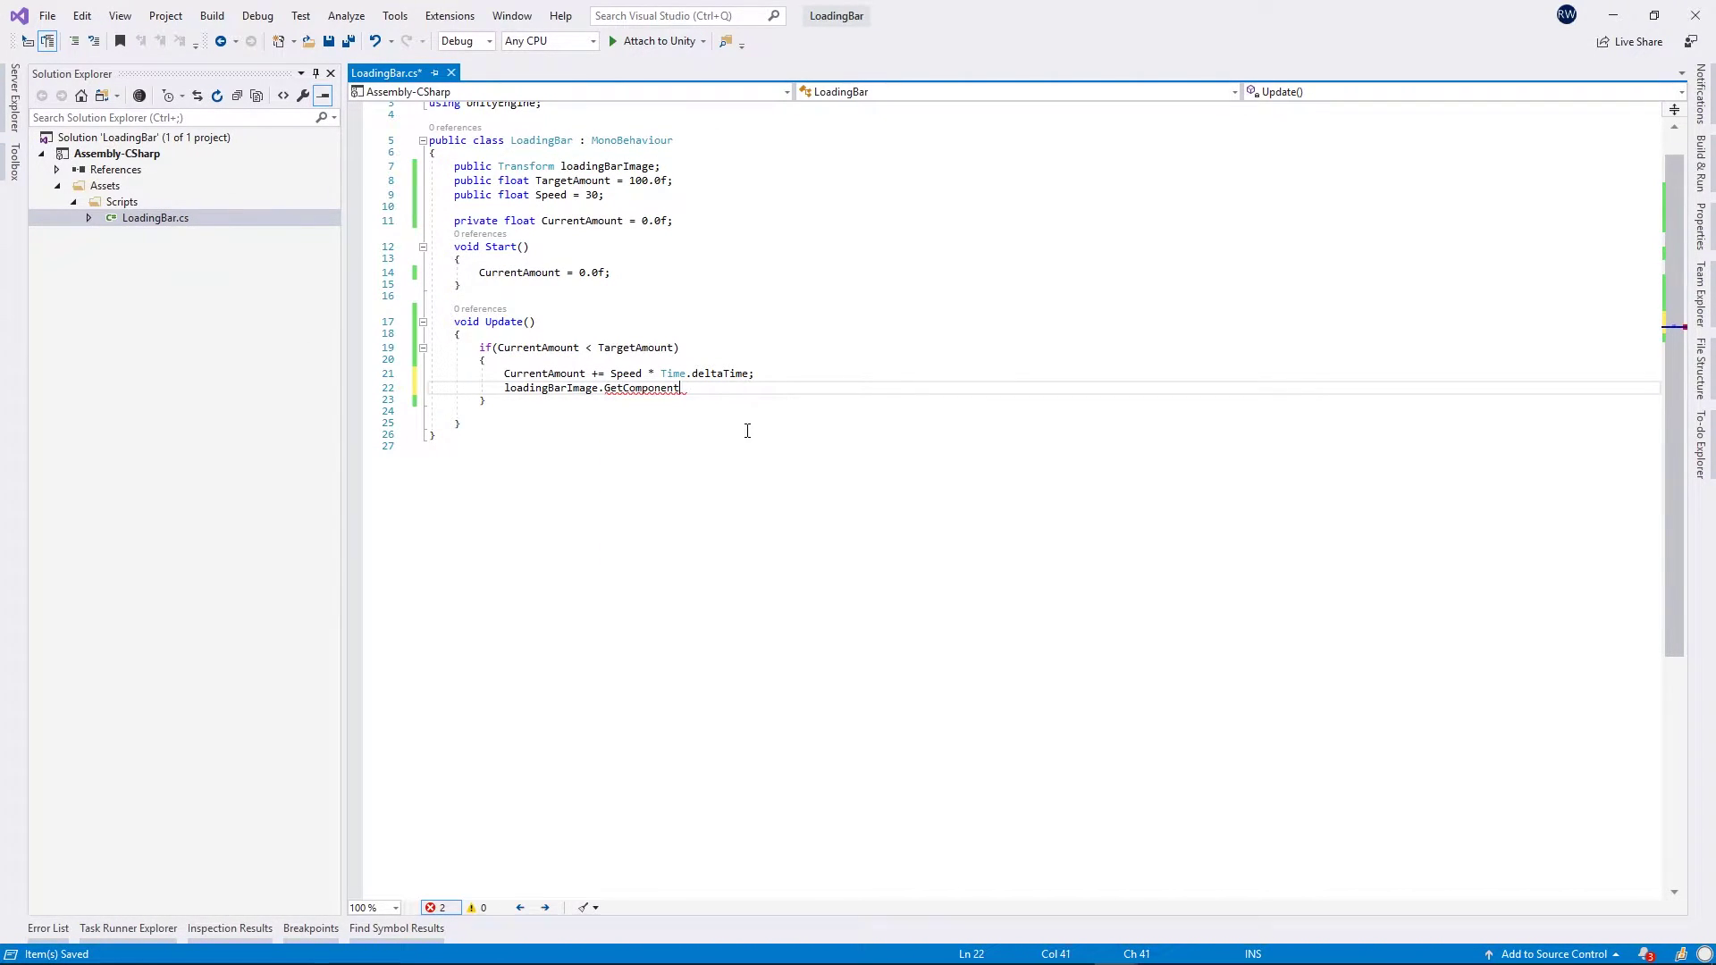
{"action": "type", "text": "<"}
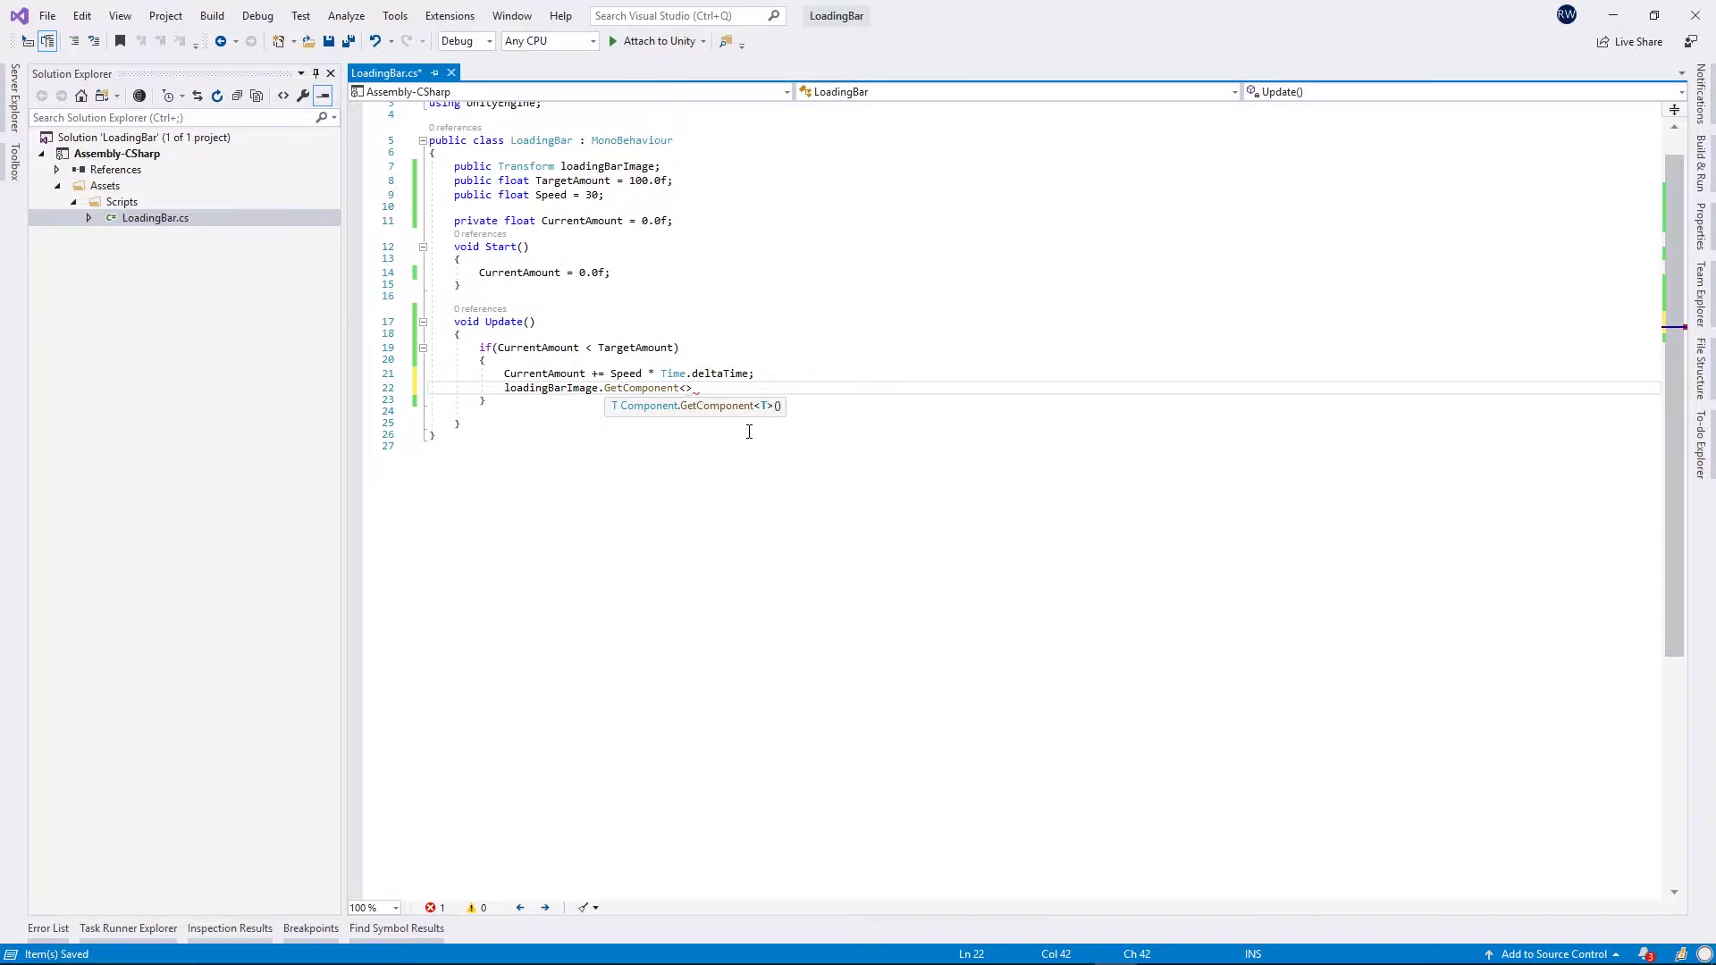
{"action": "type", "text": "Image>"}
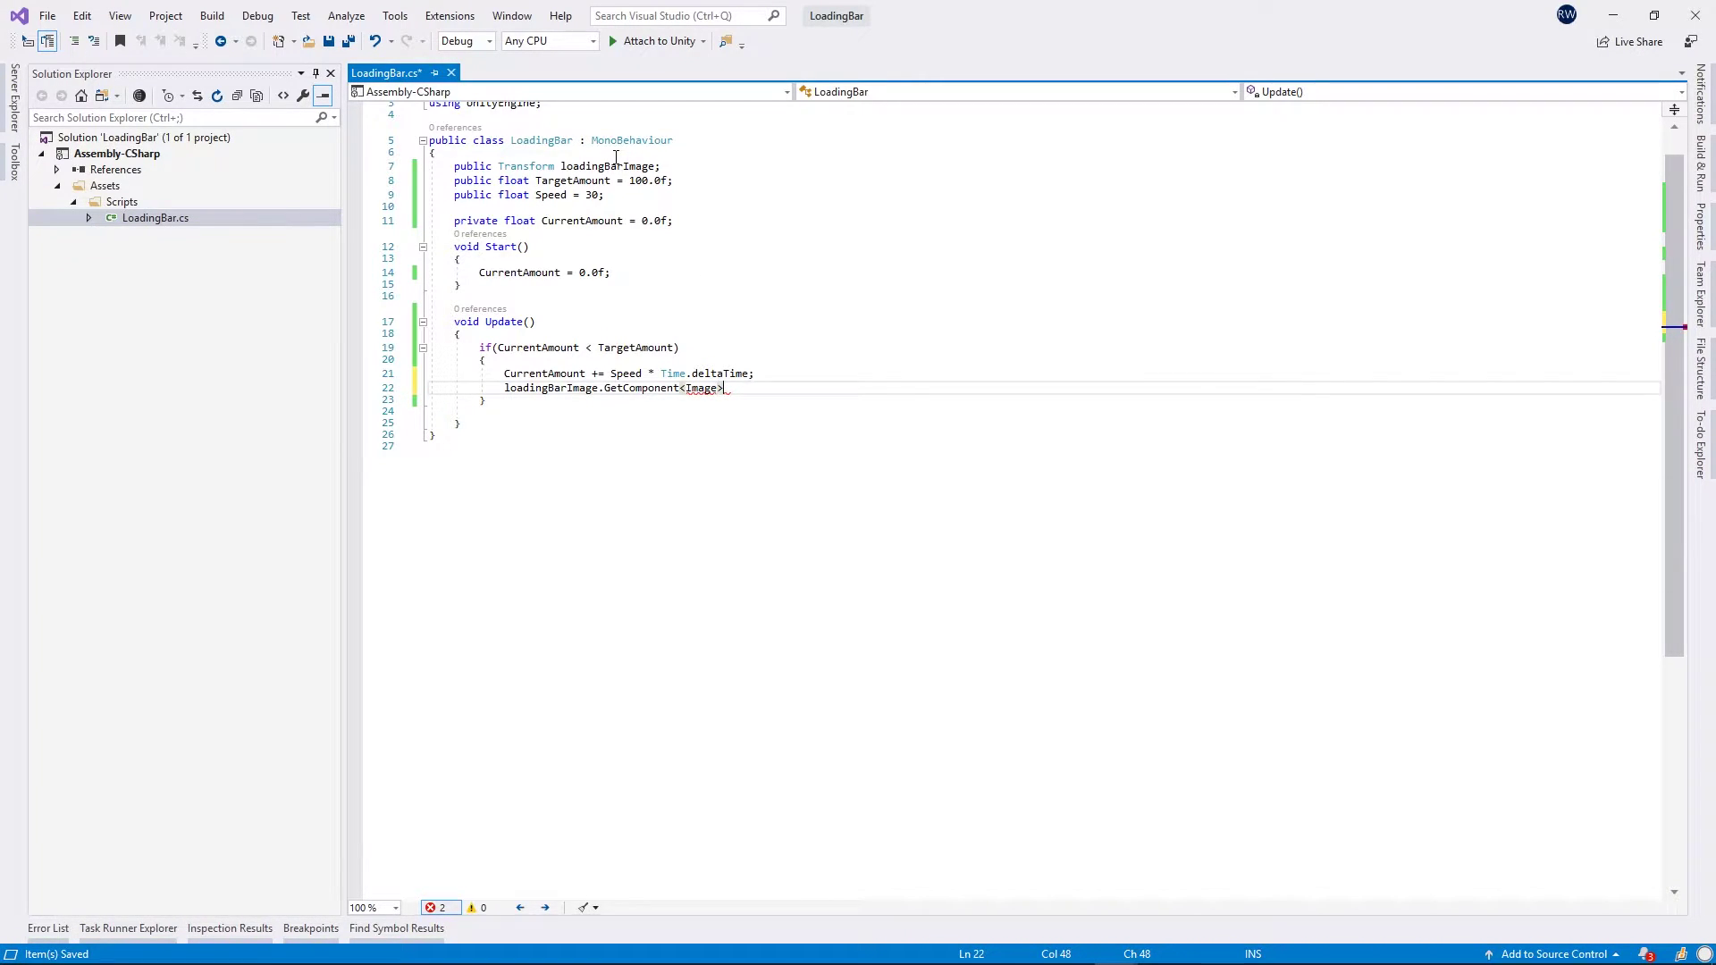
Add 'using UnityEngine.UI;' below the UnityEngine import and save the script.
{"action": "scroll", "coordinate": [723, 289], "scroll_direction": "up", "scroll_amount": 1}
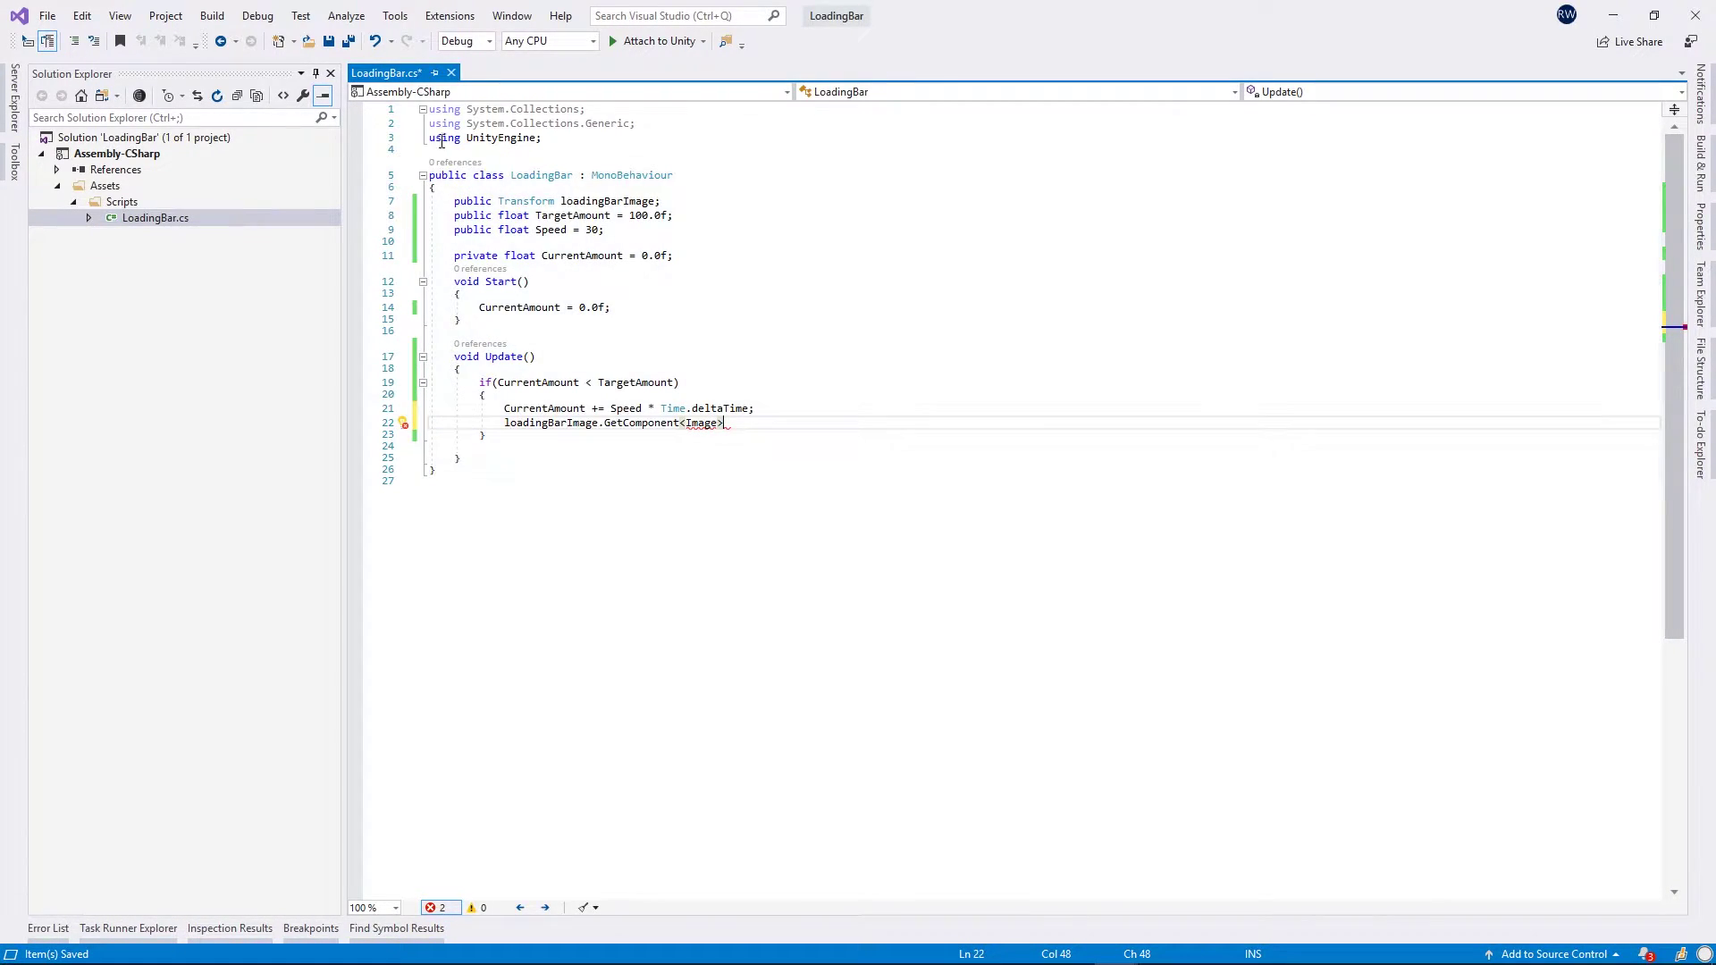
{"action": "left_click", "coordinate": [553, 139]}
{"action": "key", "text": "Return"}
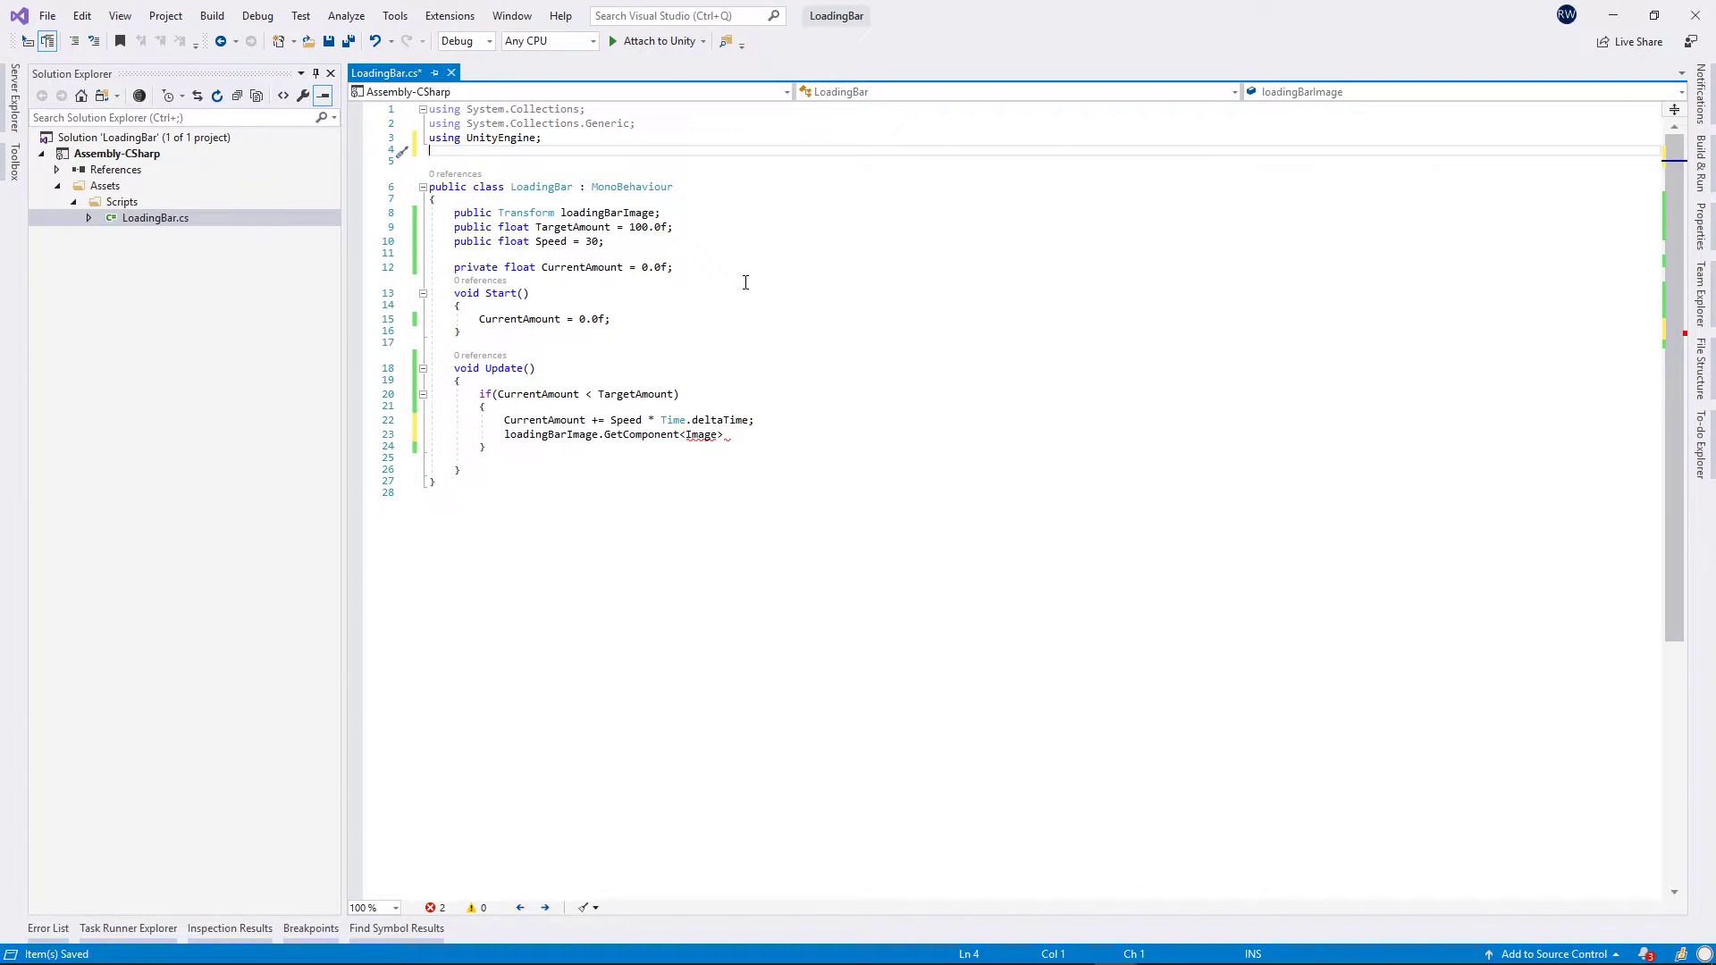
{"action": "type", "text": "using Une"}
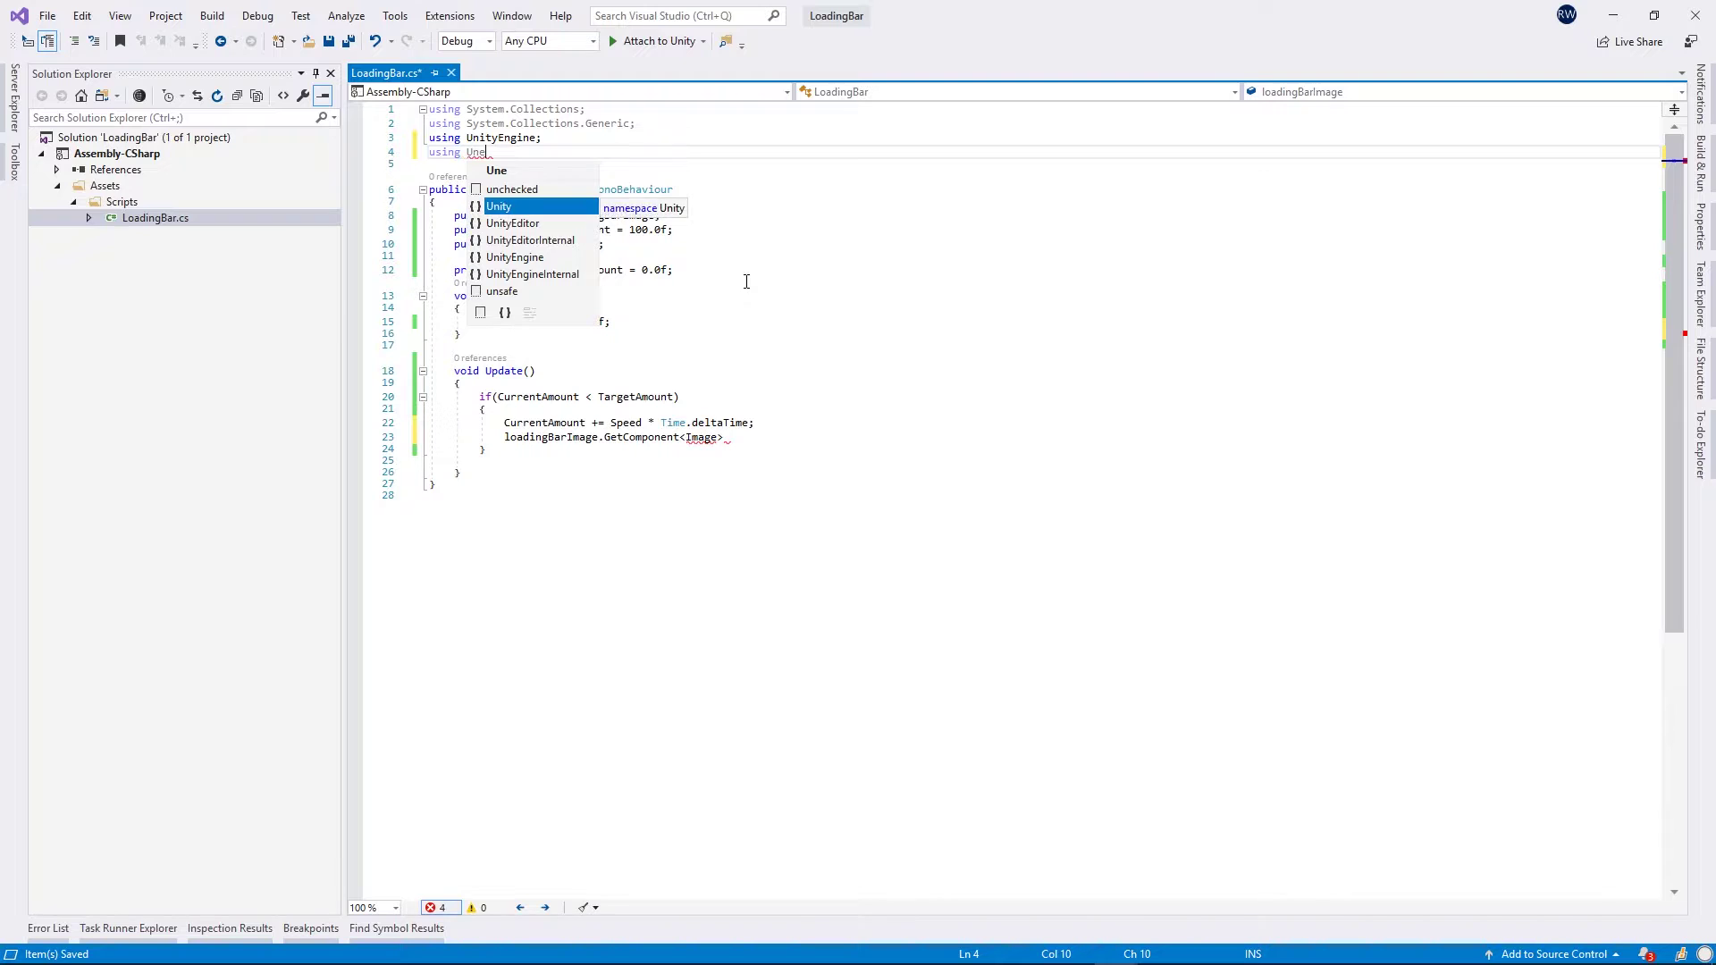
{"action": "key", "text": "Down"}
{"action": "key", "text": "Down"}
{"action": "key", "text": "Down"}
{"action": "key", "text": "Tab"}
{"action": "type", "text": ".UI;"}
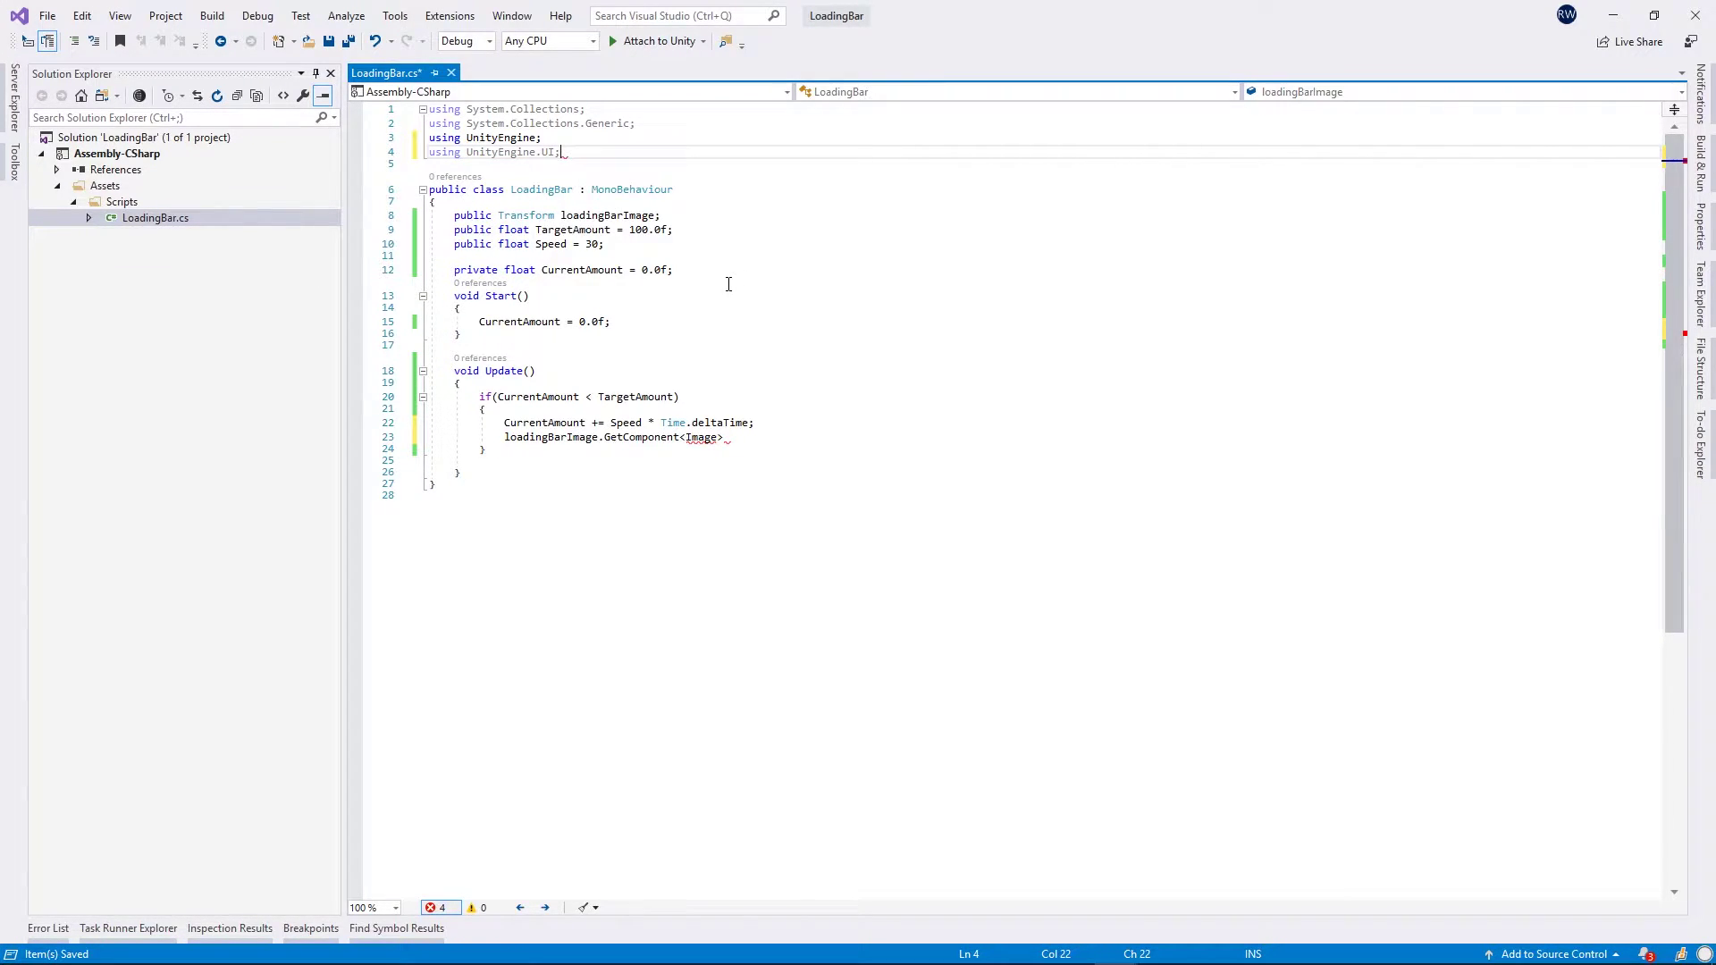
{"action": "key", "text": "ctrl+s"}
{"action": "left_click", "coordinate": [726, 473]}
{"action": "key", "text": "Up"}
{"action": "key", "text": "Up"}
{"action": "key", "text": "Up"}
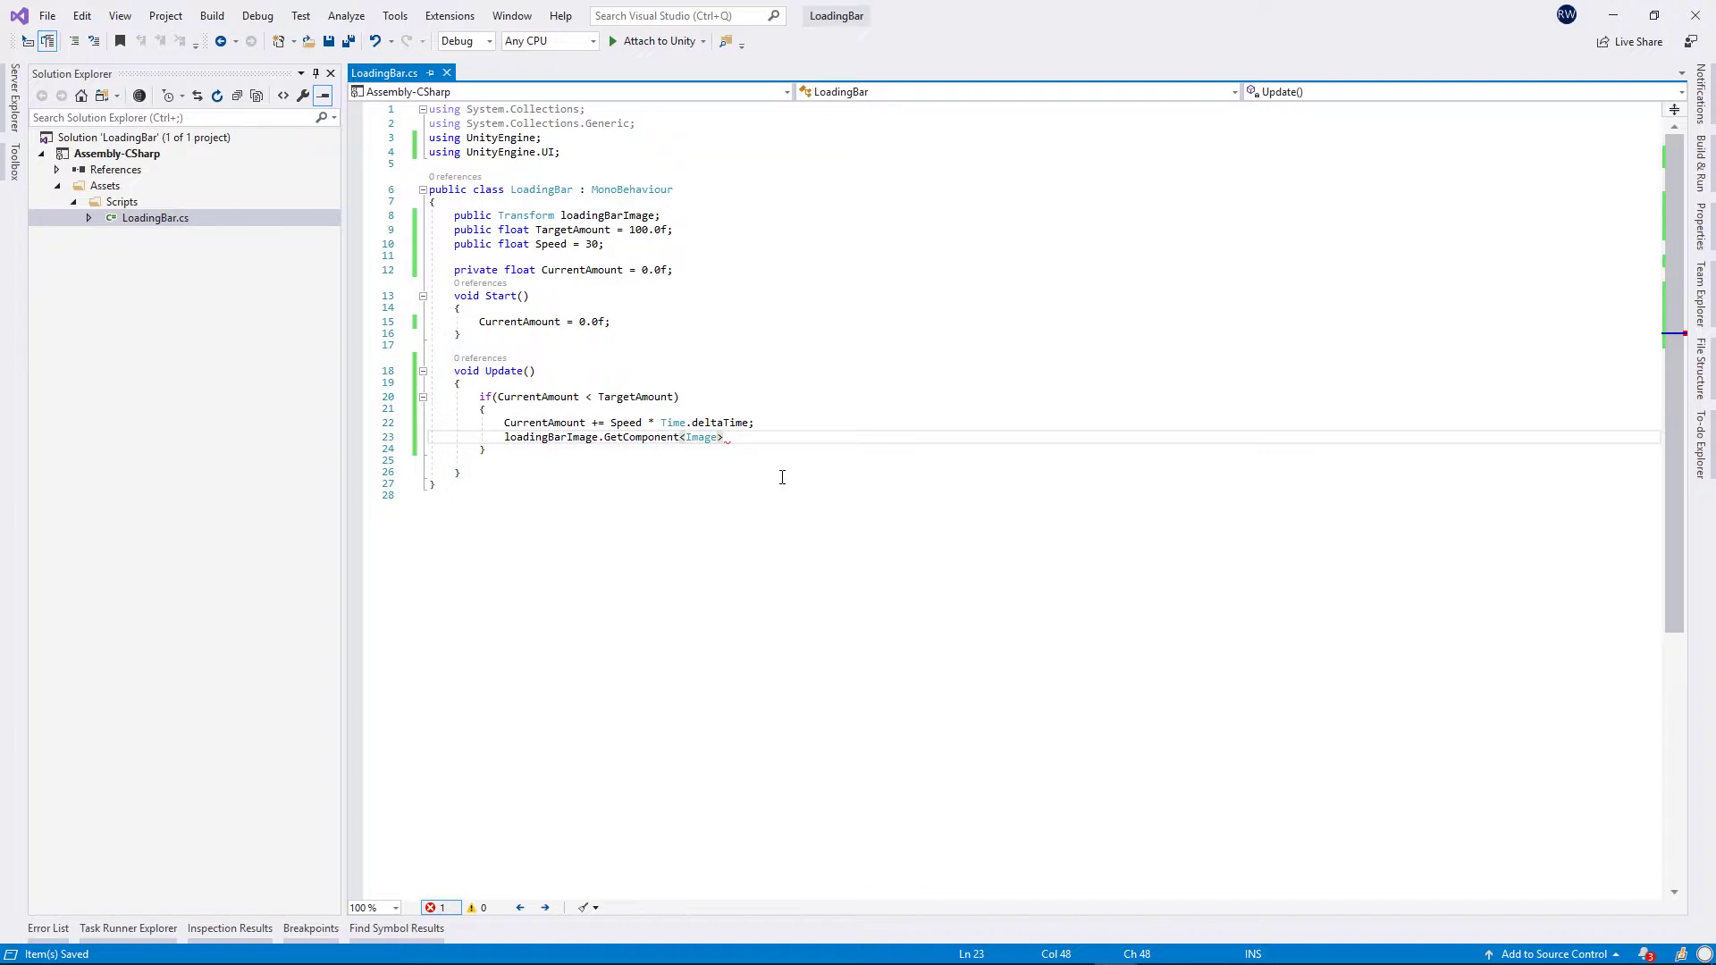
Finish the line as ().fillAmount = (float)CurrentAmount / 100.0f;.
{"action": "type", "text": "()."}
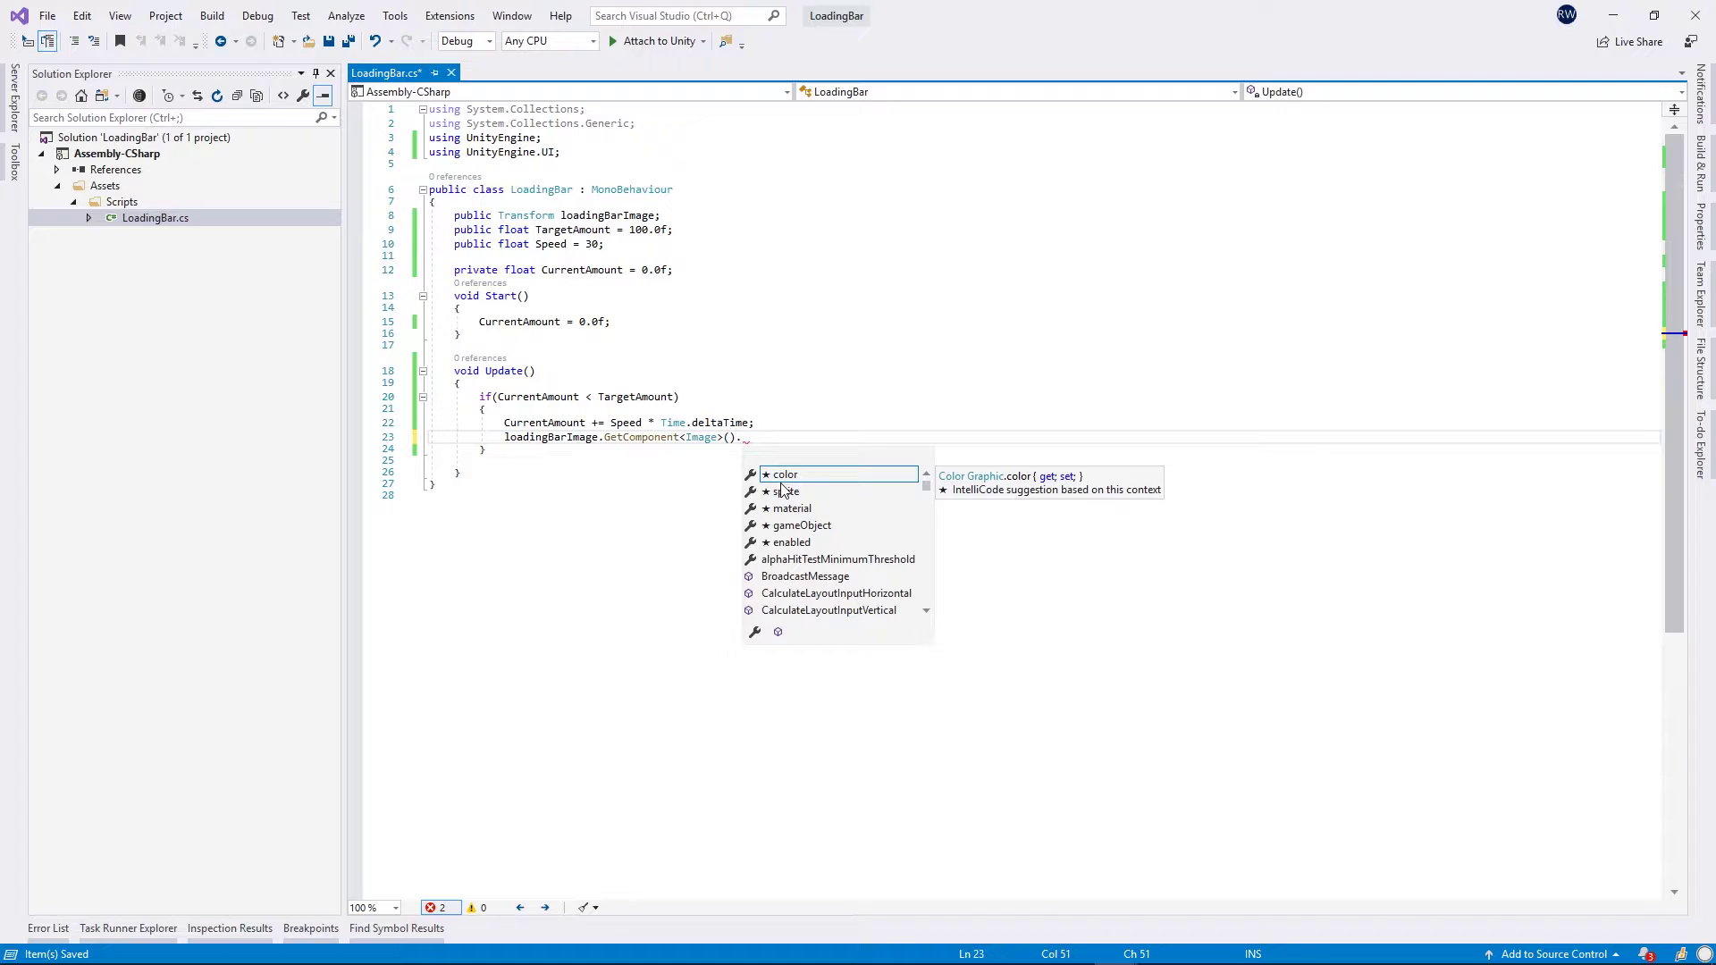
{"action": "type", "text": "fill"}
{"action": "key", "text": "Tab"}
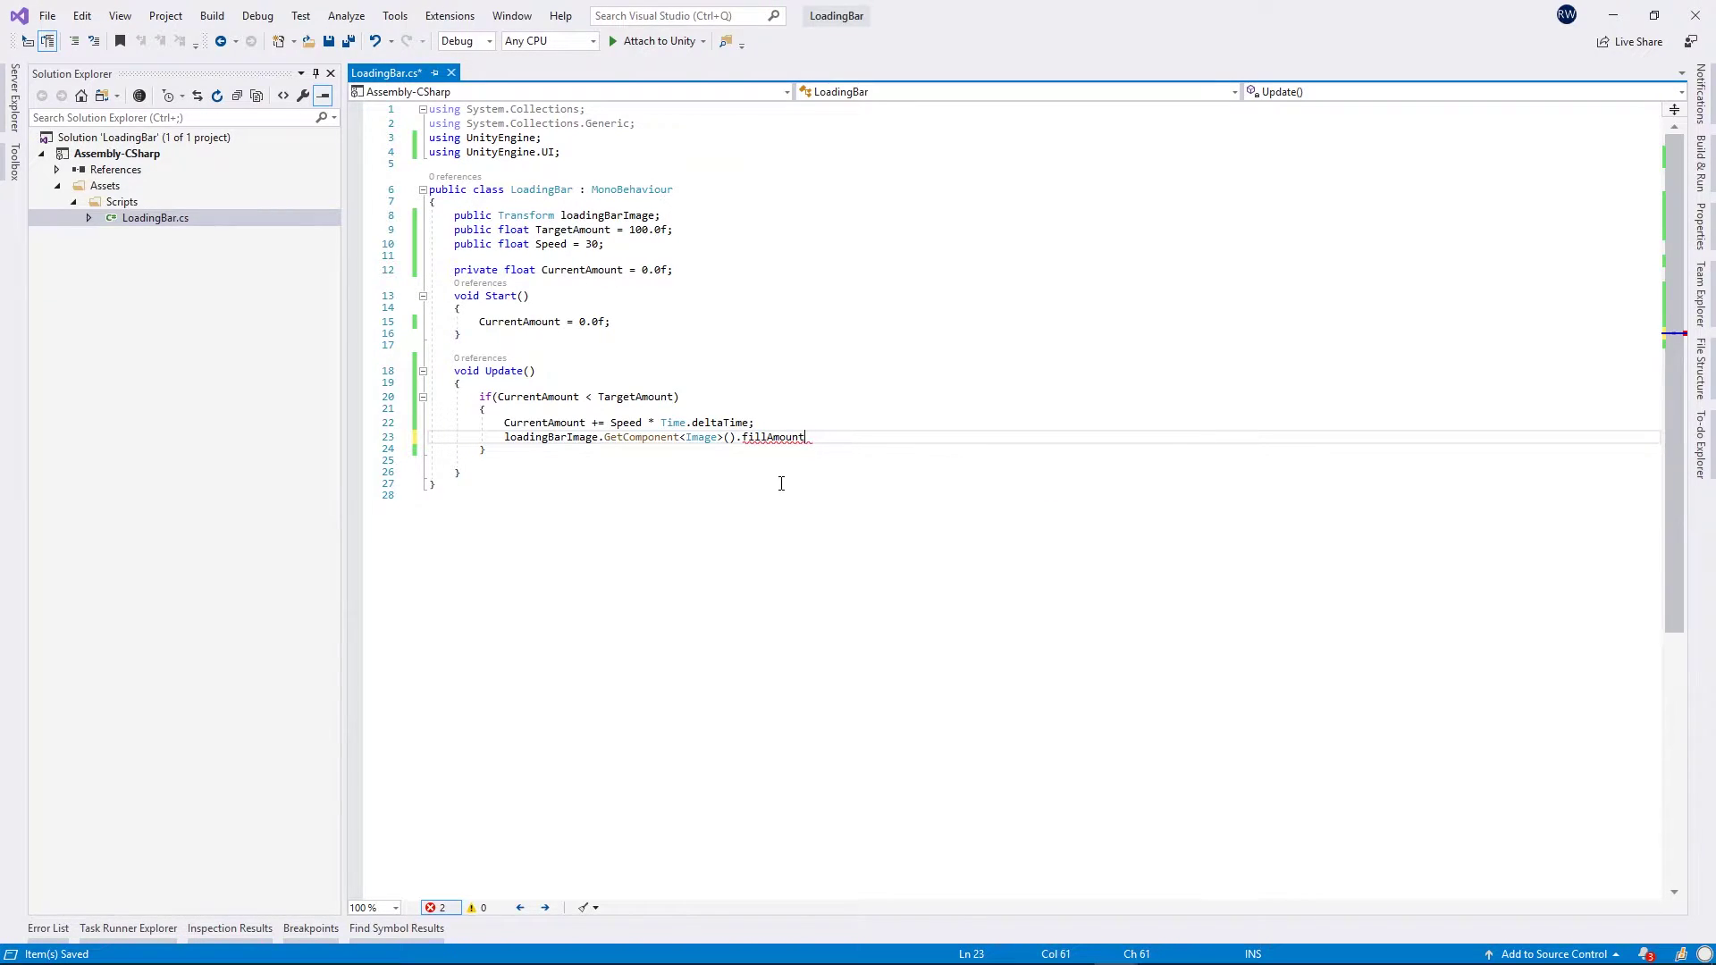
{"action": "type", "text": "= (float)"}
{"action": "left_click", "coordinate": [519, 423]}
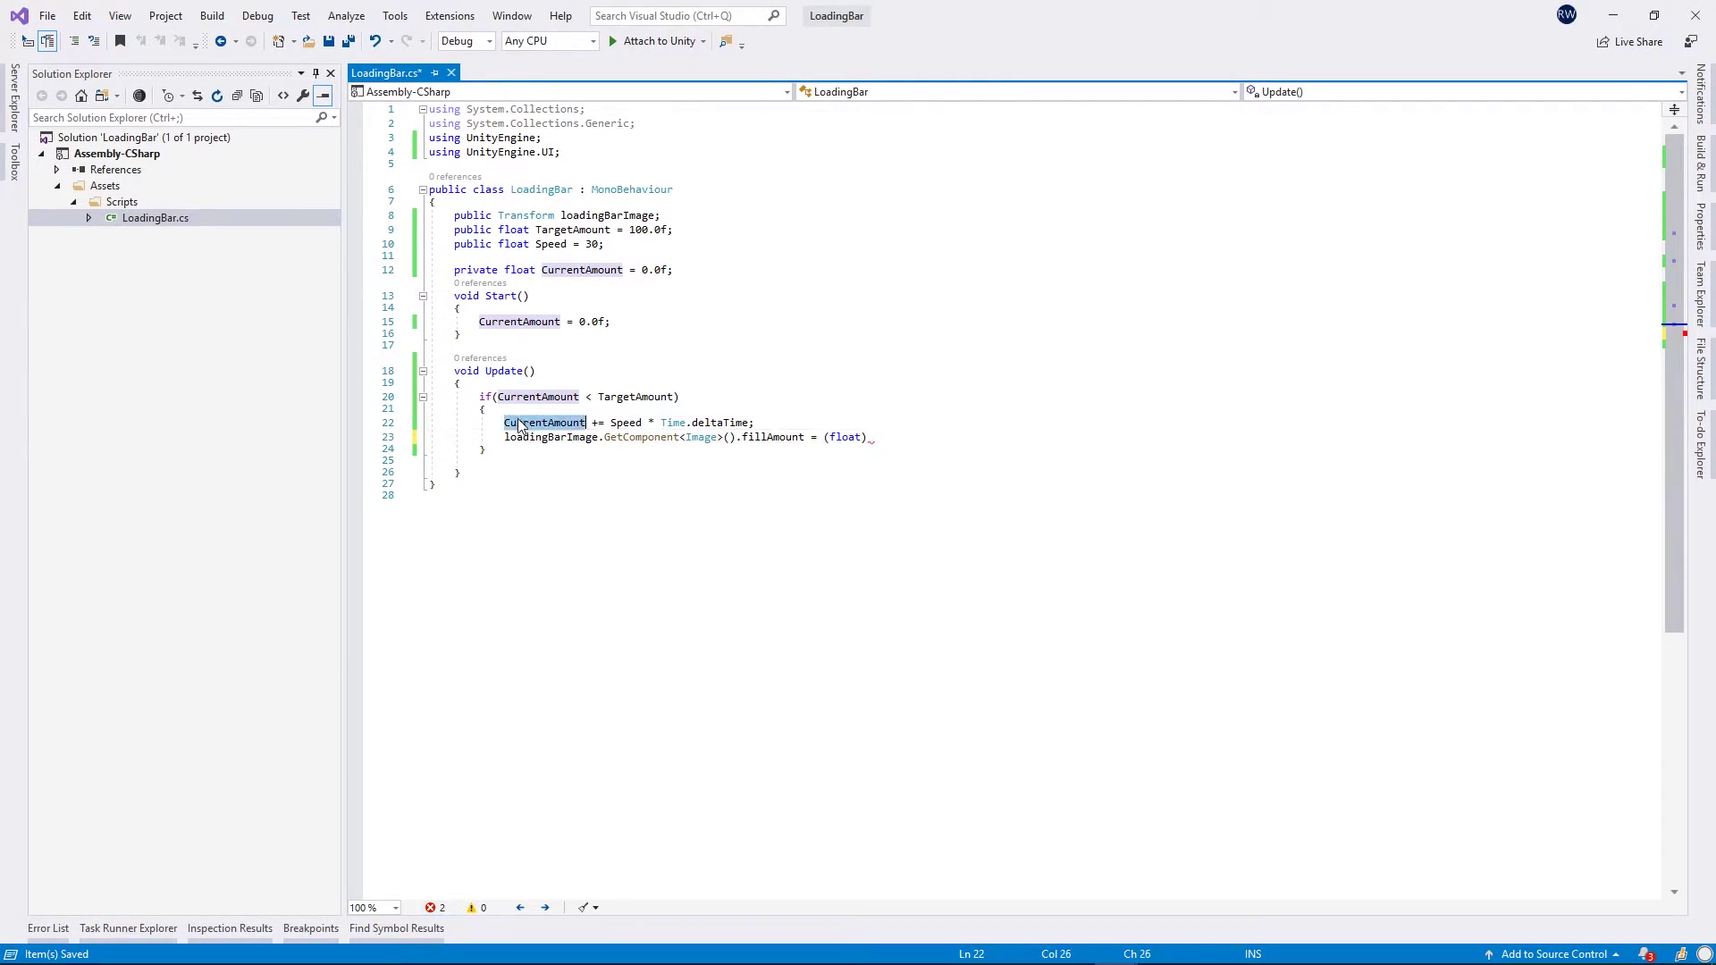
{"action": "left_click", "coordinate": [873, 443]}
{"action": "left_click", "coordinate": [874, 437]}
{"action": "type", "text": "CurrentAmount"}
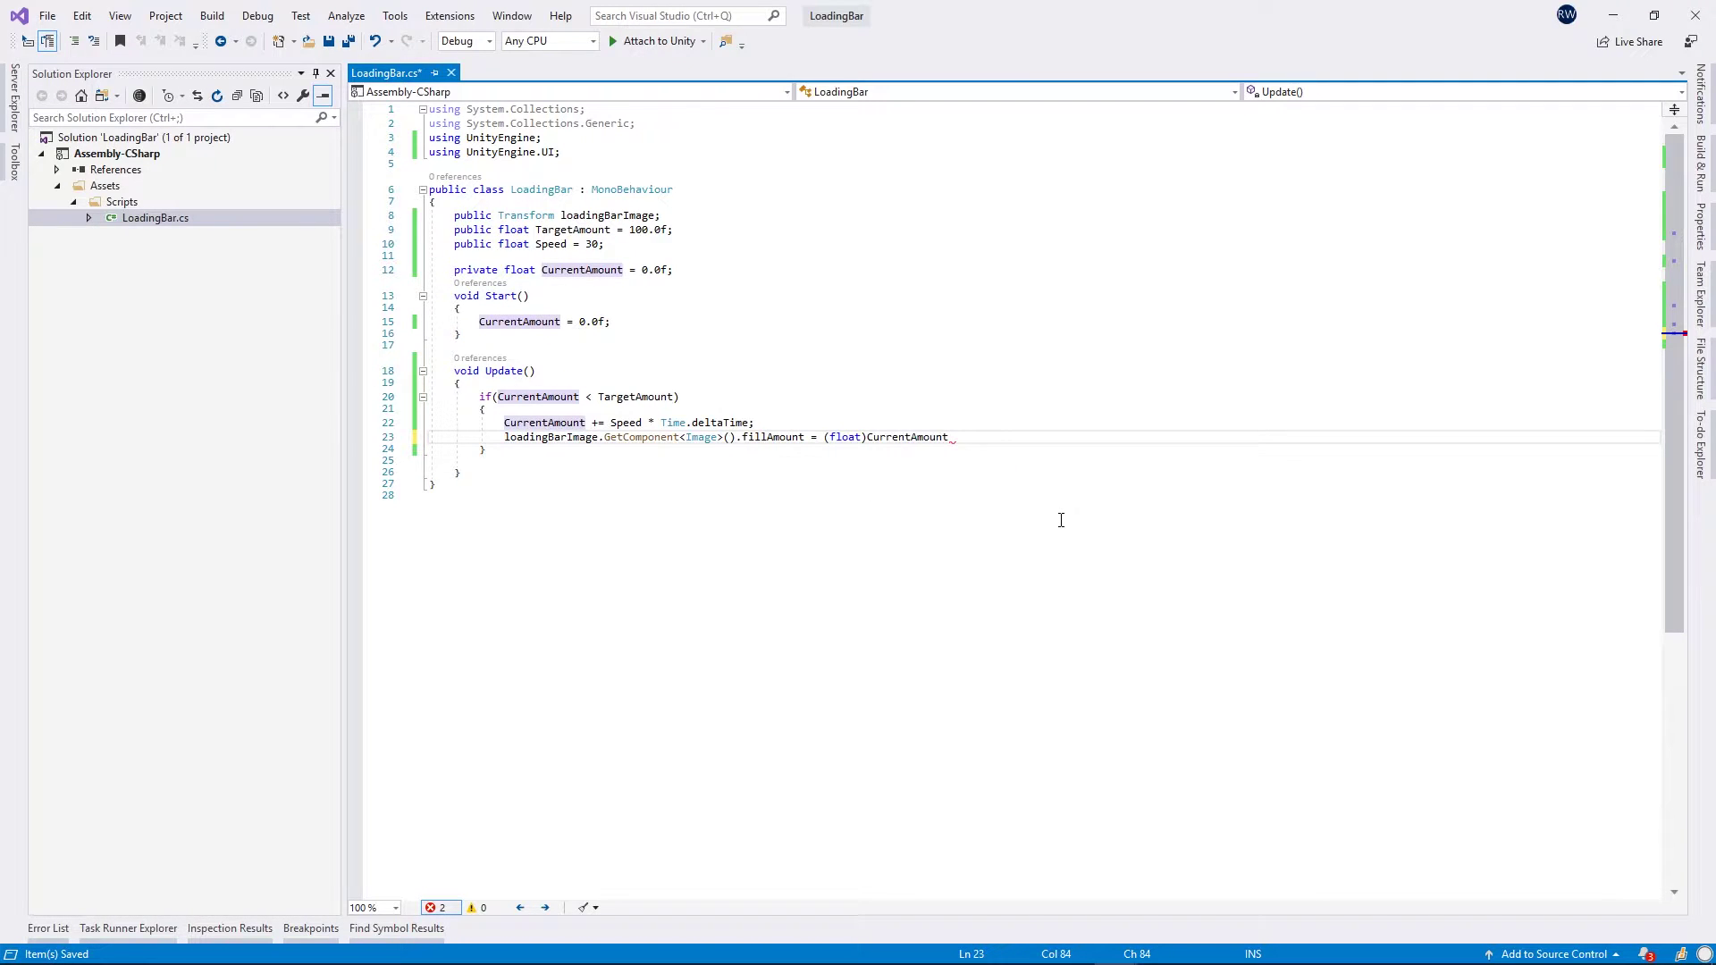
{"action": "type", "text": " / 100"}
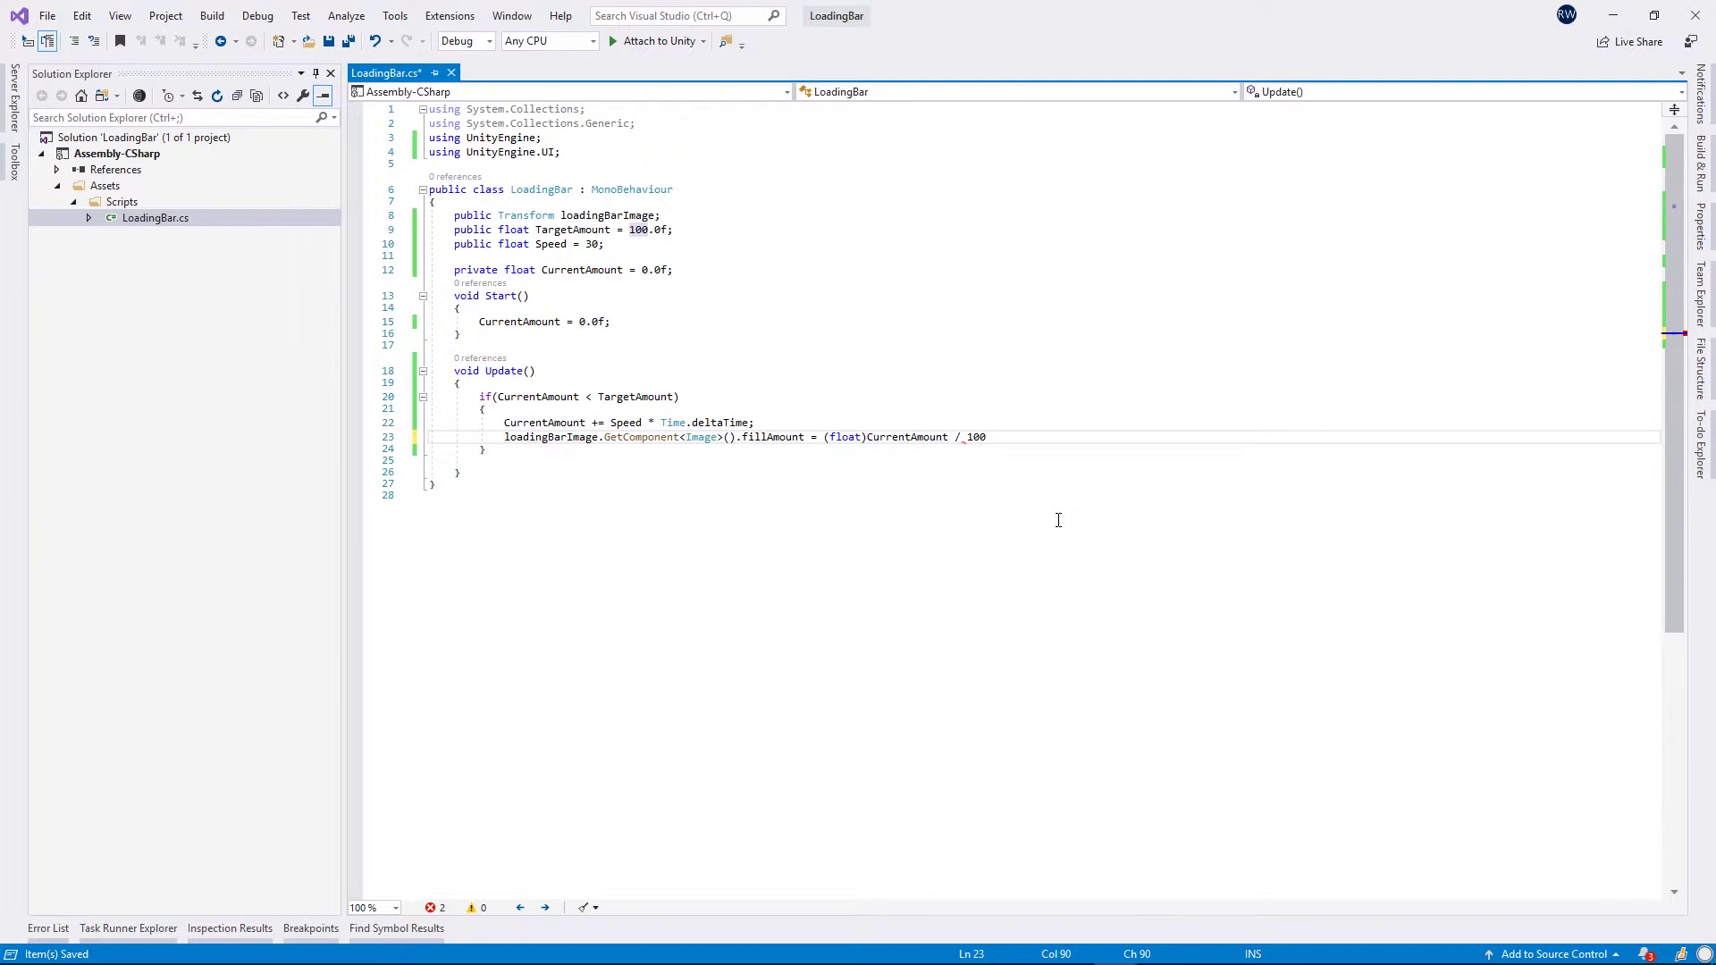
{"action": "type", "text": ".0f;"}
Save LoadingBar.cs and all open files.
{"action": "key", "text": "ctrl+s"}
{"action": "left_click", "coordinate": [1072, 513]}
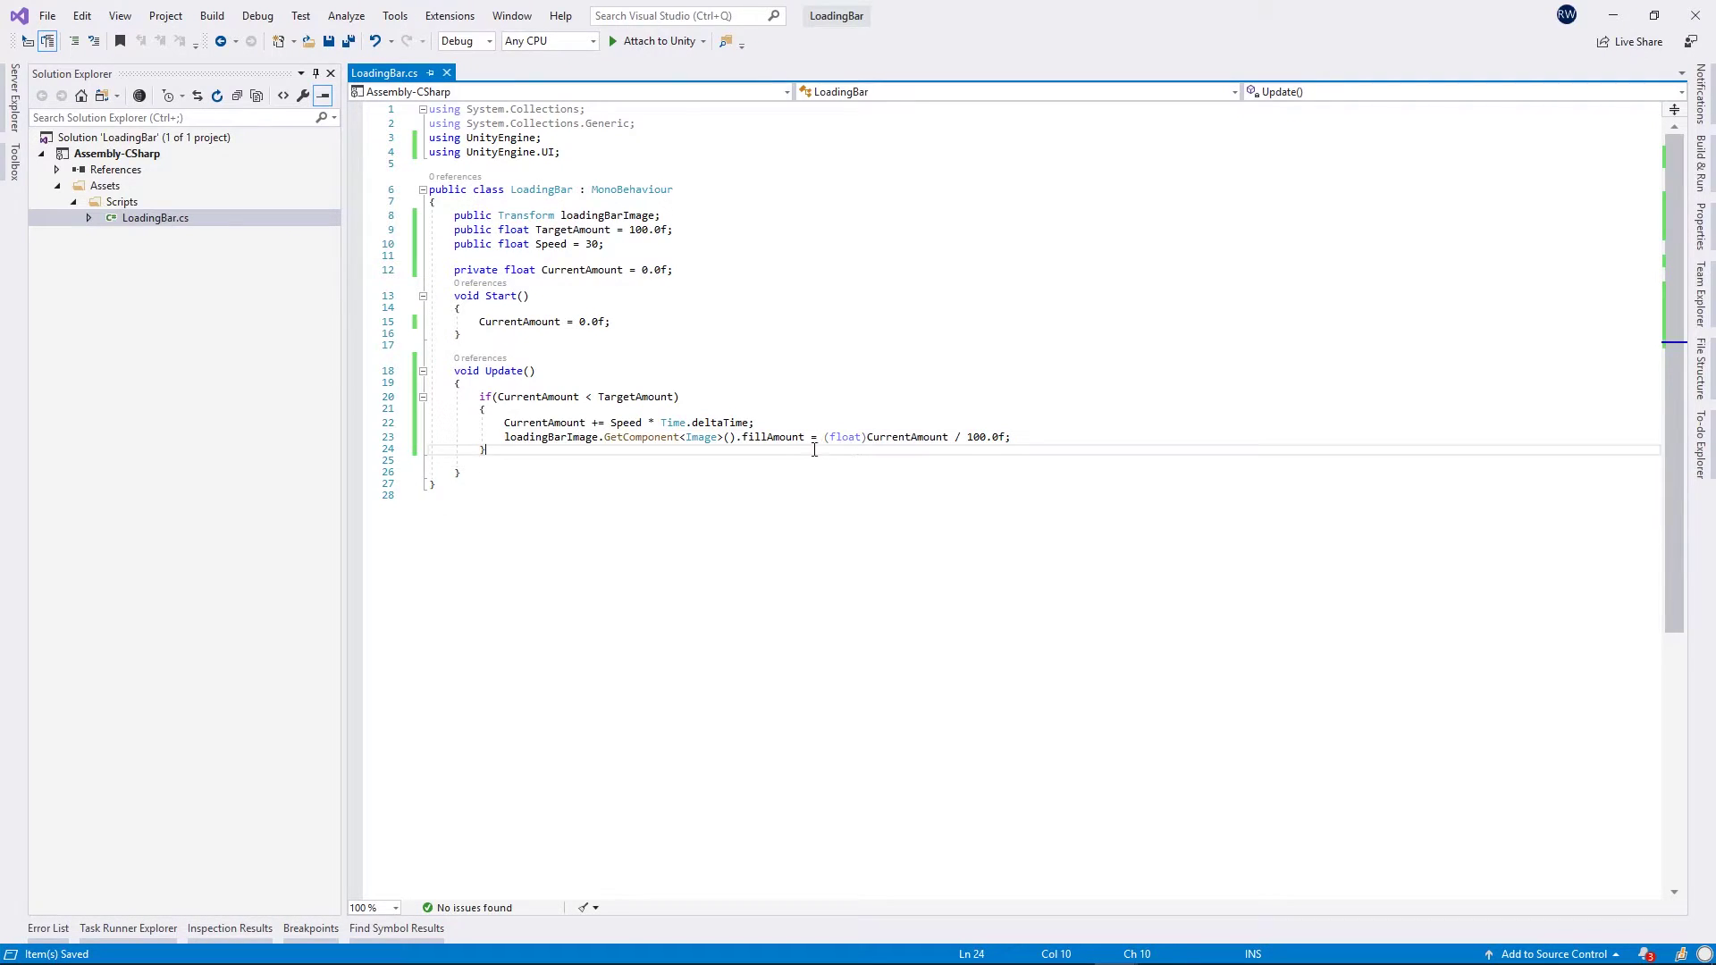
{"action": "left_click", "coordinate": [730, 472]}
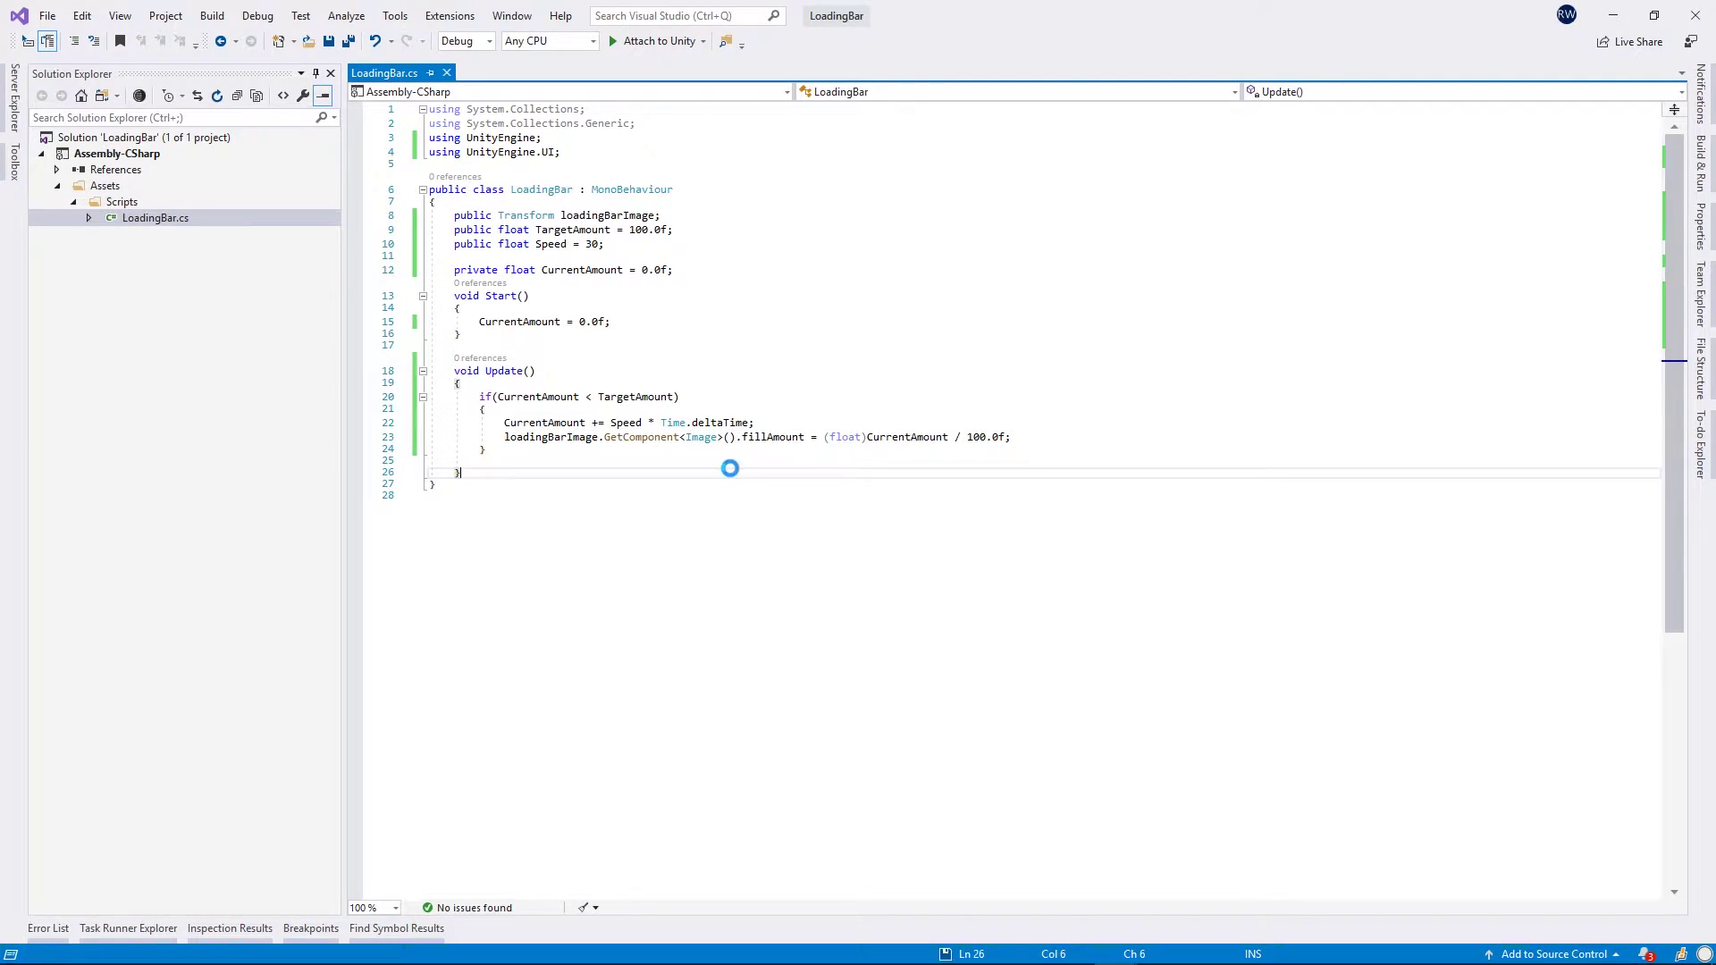
{"action": "left_click", "coordinate": [348, 43]}
{"action": "left_click", "coordinate": [877, 422]}
{"action": "left_click", "coordinate": [1036, 310]}
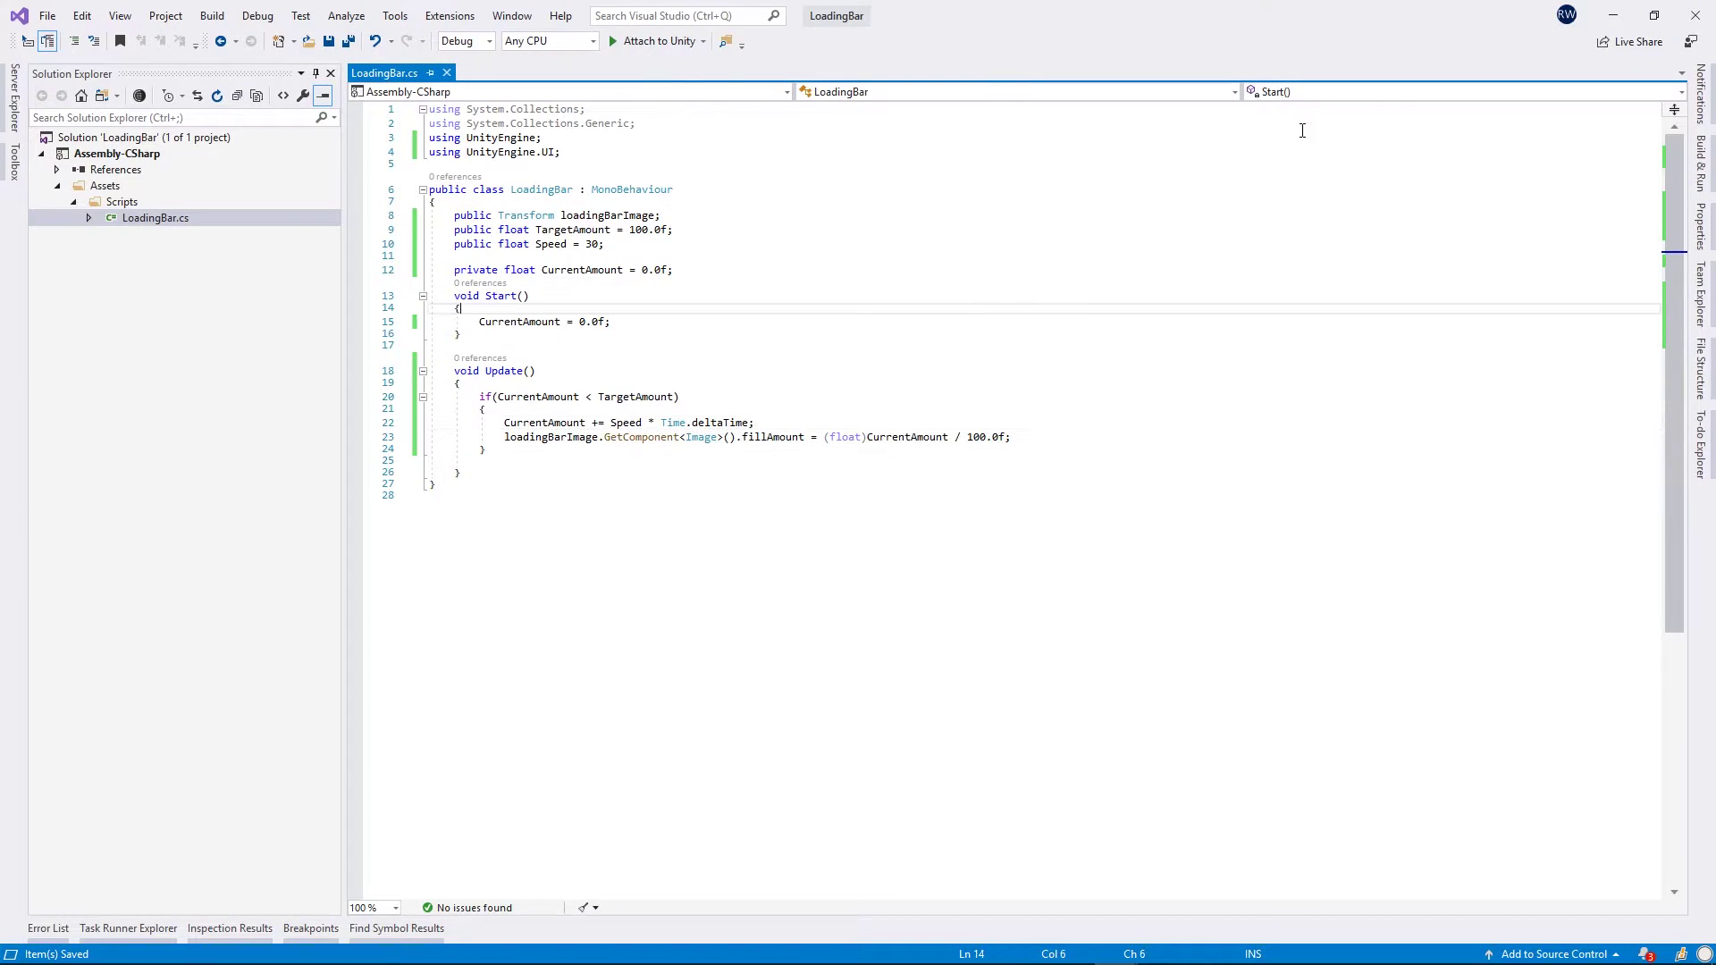
Back in Unity, drag FillIn into LoadingBar's Loading Bar Image slot, keeping Target Amount 100 and Speed 30.
{"action": "left_click", "coordinate": [1610, 22]}
{"action": "left_click", "coordinate": [1043, 745]}
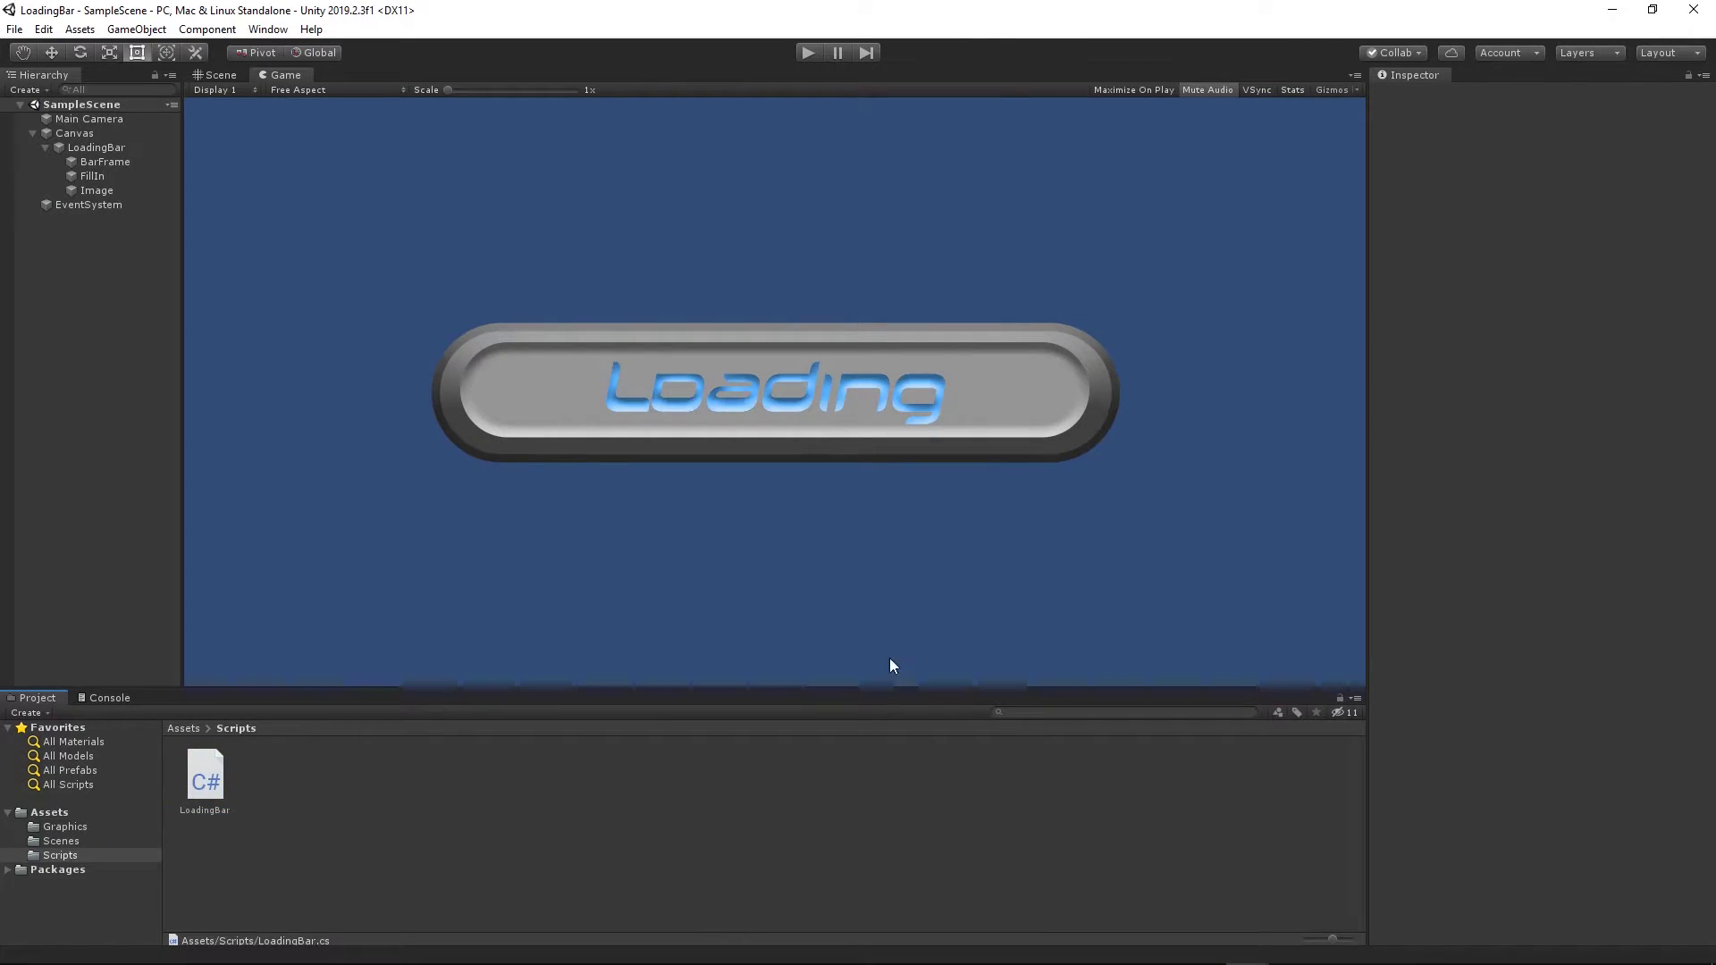
{"action": "left_click", "coordinate": [79, 148]}
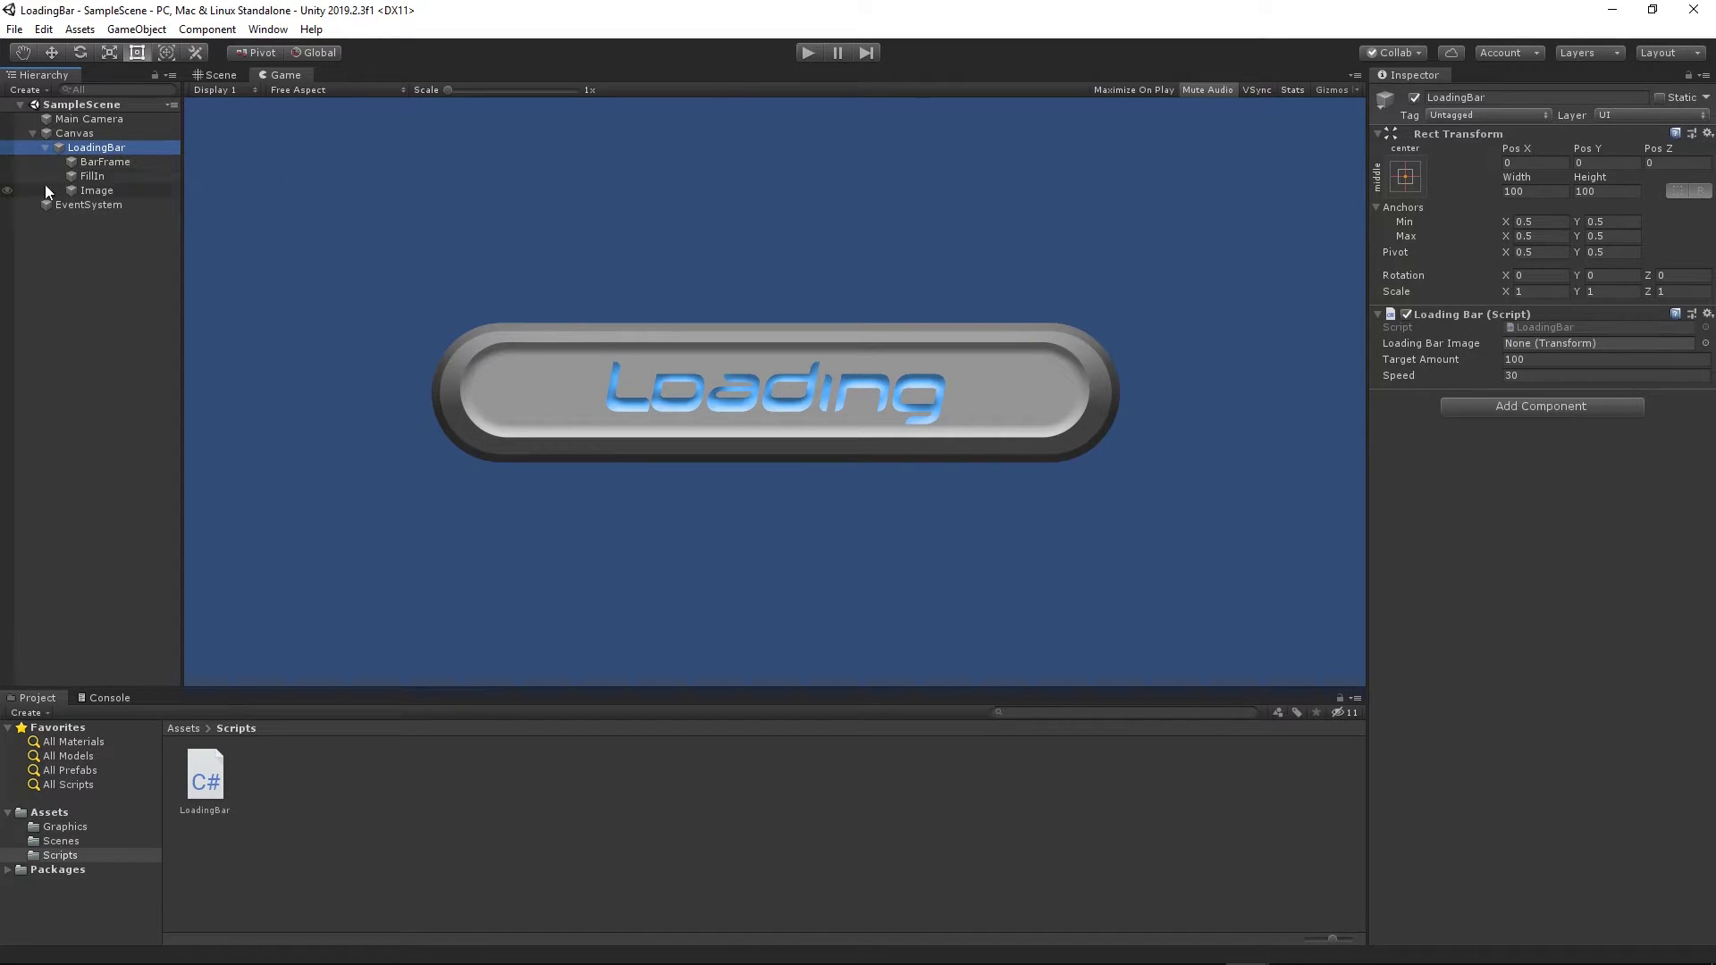
{"action": "left_click", "coordinate": [87, 180]}
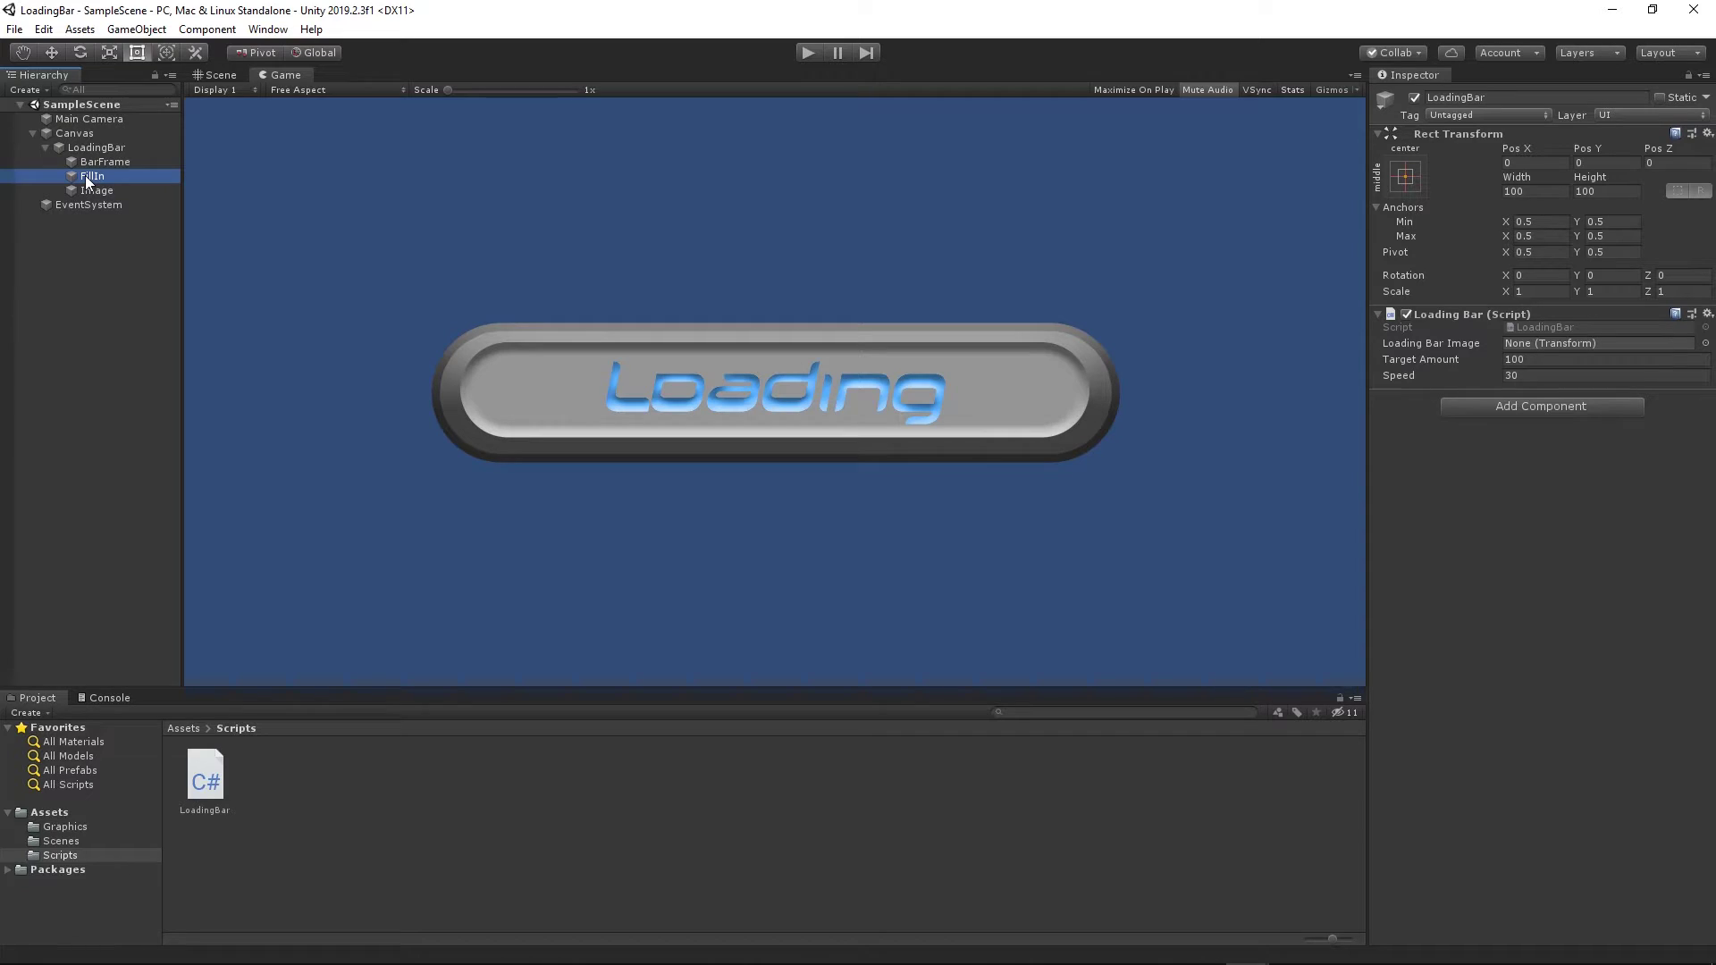
{"action": "left_click_drag", "start_coordinate": [87, 181], "coordinate": [1516, 345]}
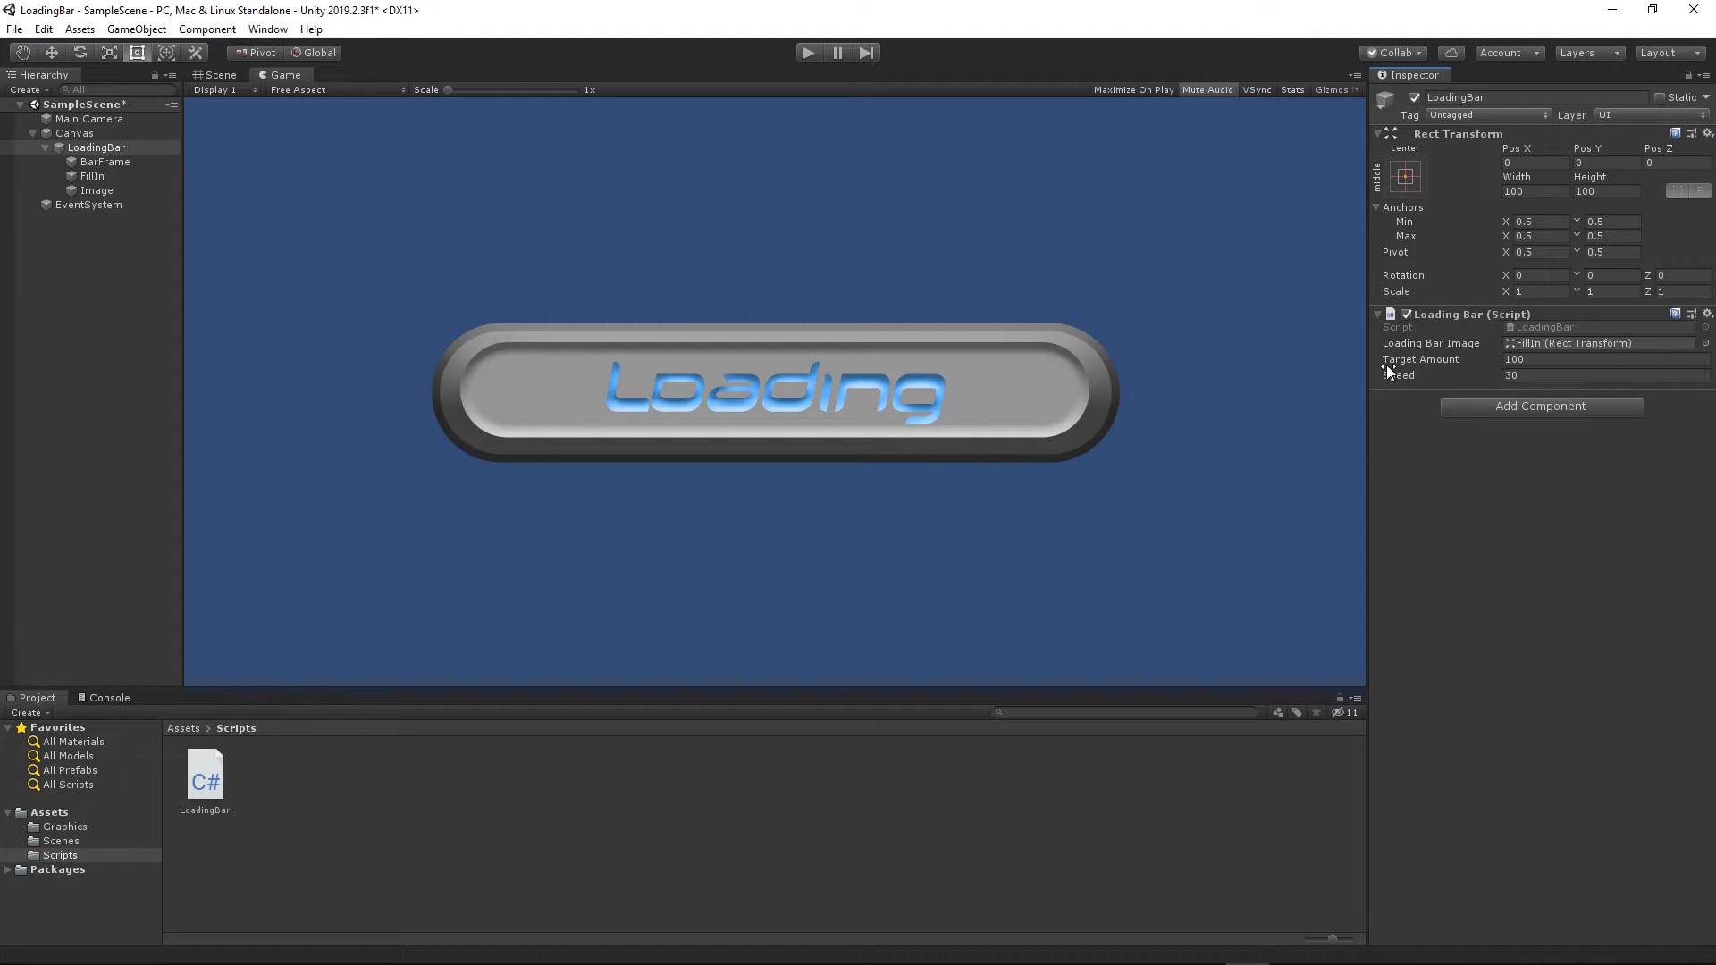
{"action": "left_click", "coordinate": [1537, 361]}
{"action": "left_click", "coordinate": [1516, 469]}
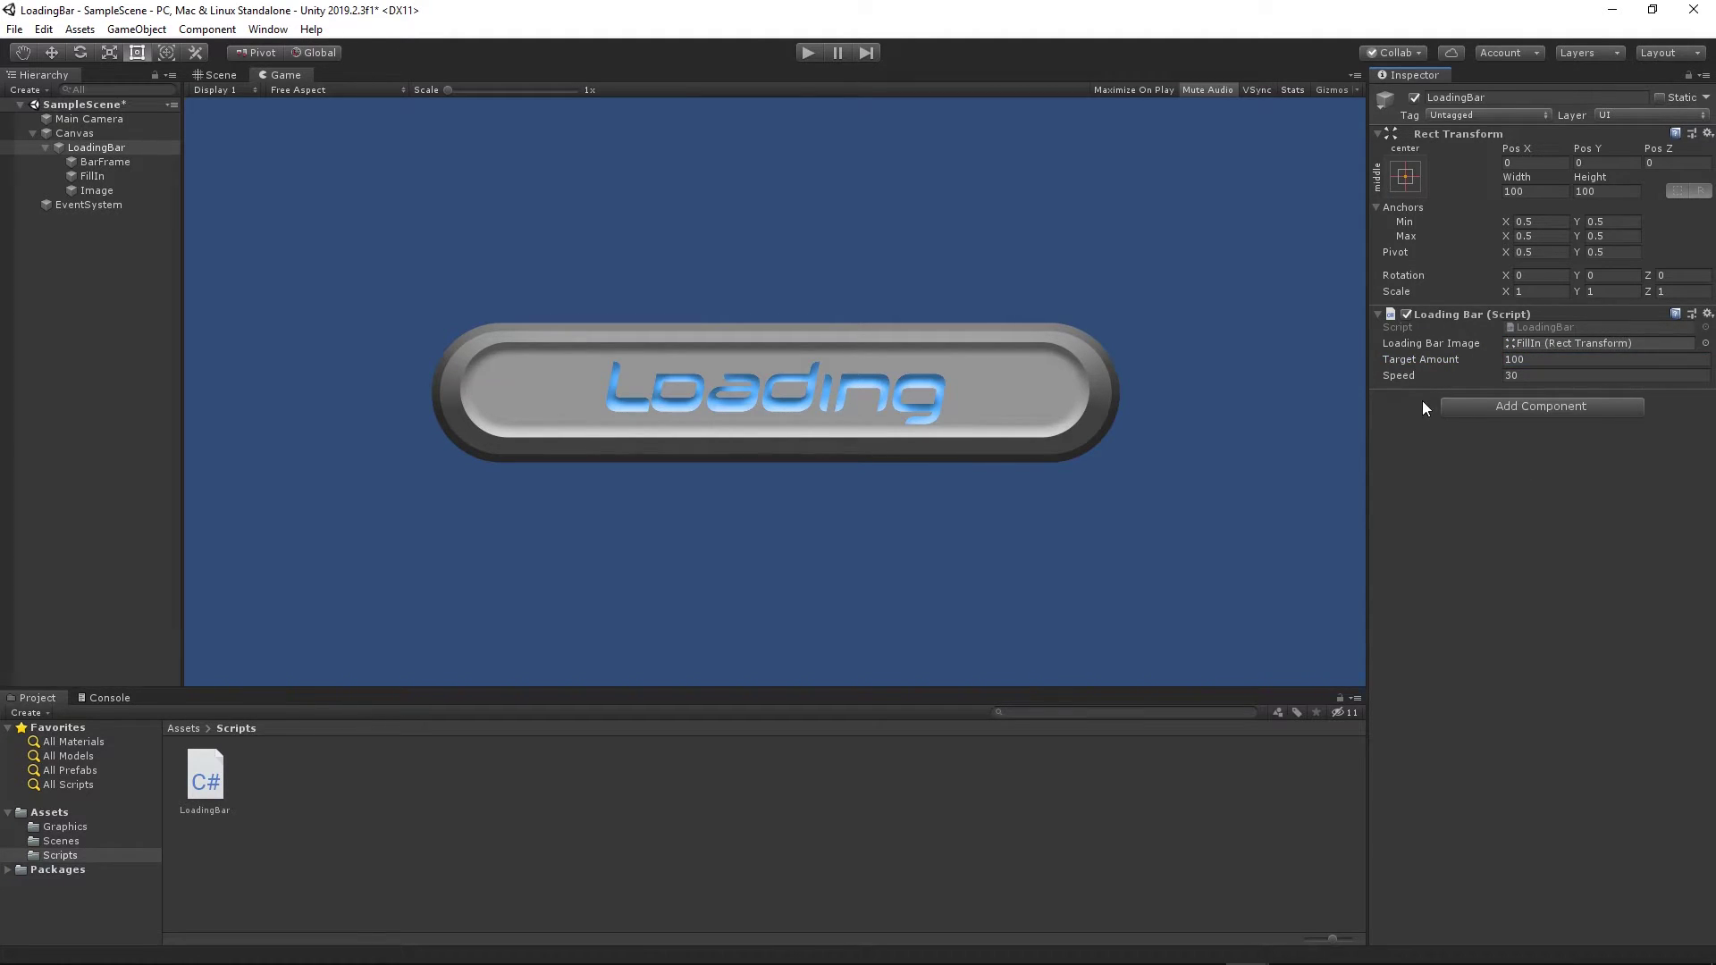
{"action": "left_click", "coordinate": [1502, 376]}
{"action": "left_click", "coordinate": [1418, 512]}
Test-run the scene, then set Target Amount to 50 and run it again.
{"action": "left_click", "coordinate": [806, 53]}
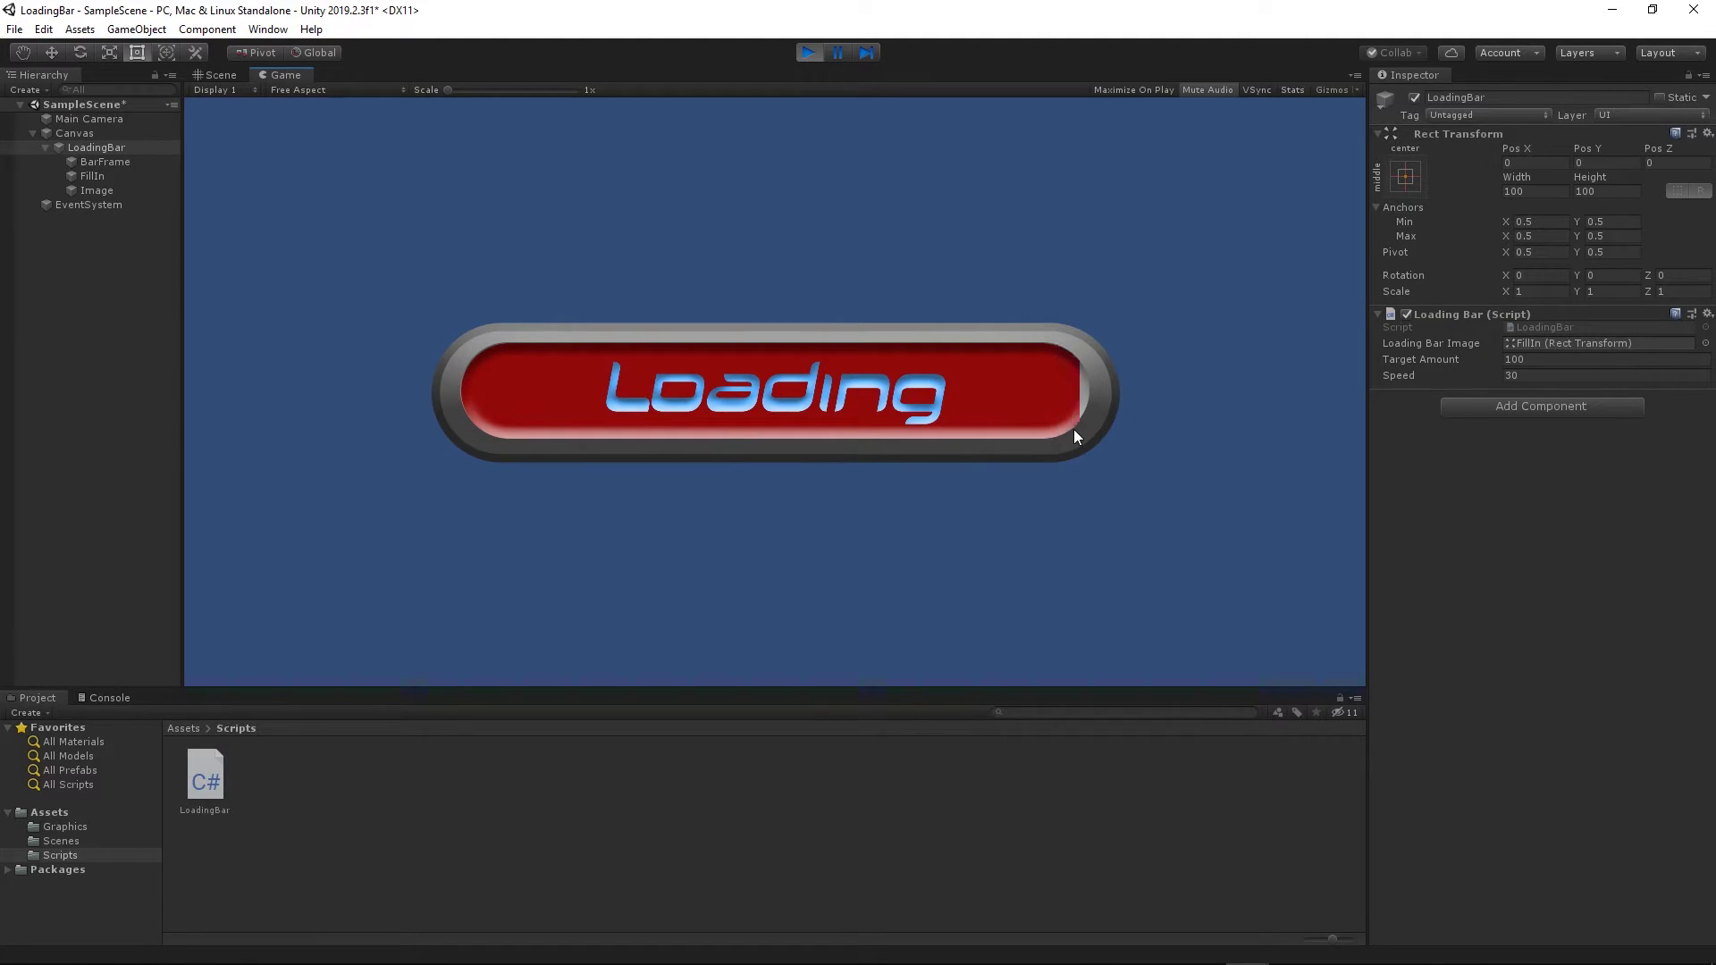
{"action": "left_click", "coordinate": [807, 53]}
{"action": "left_click", "coordinate": [1535, 361]}
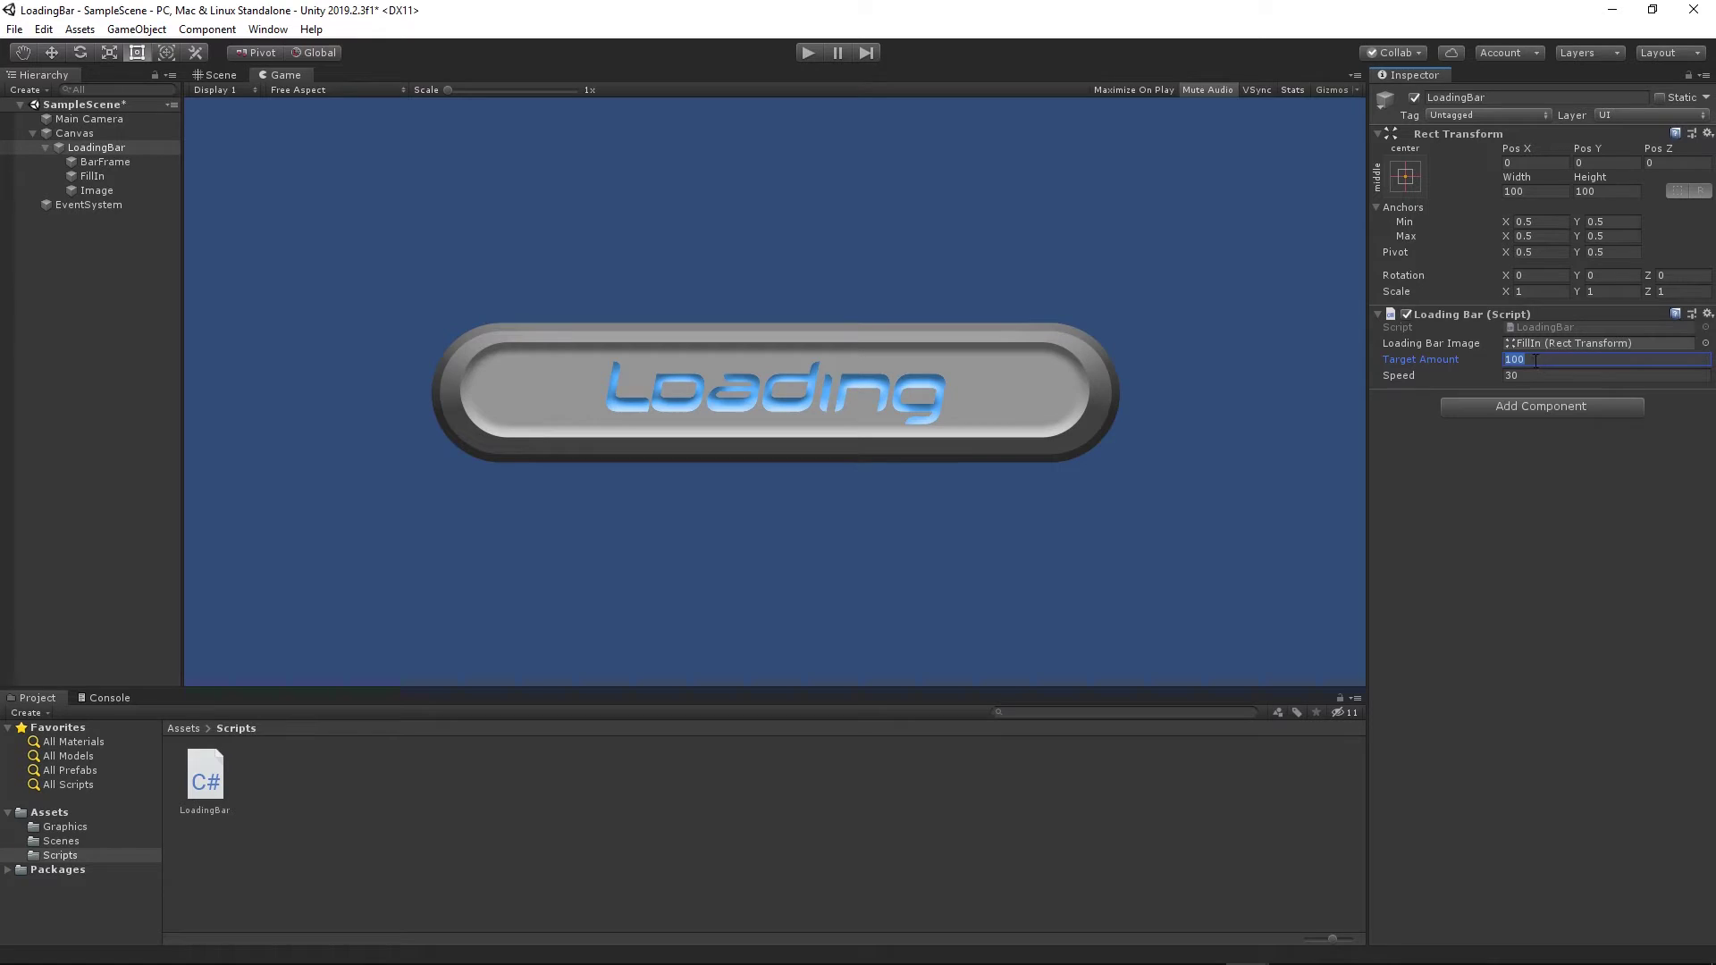
{"action": "type", "text": "50"}
{"action": "left_click", "coordinate": [1572, 424]}
{"action": "left_click", "coordinate": [813, 52]}
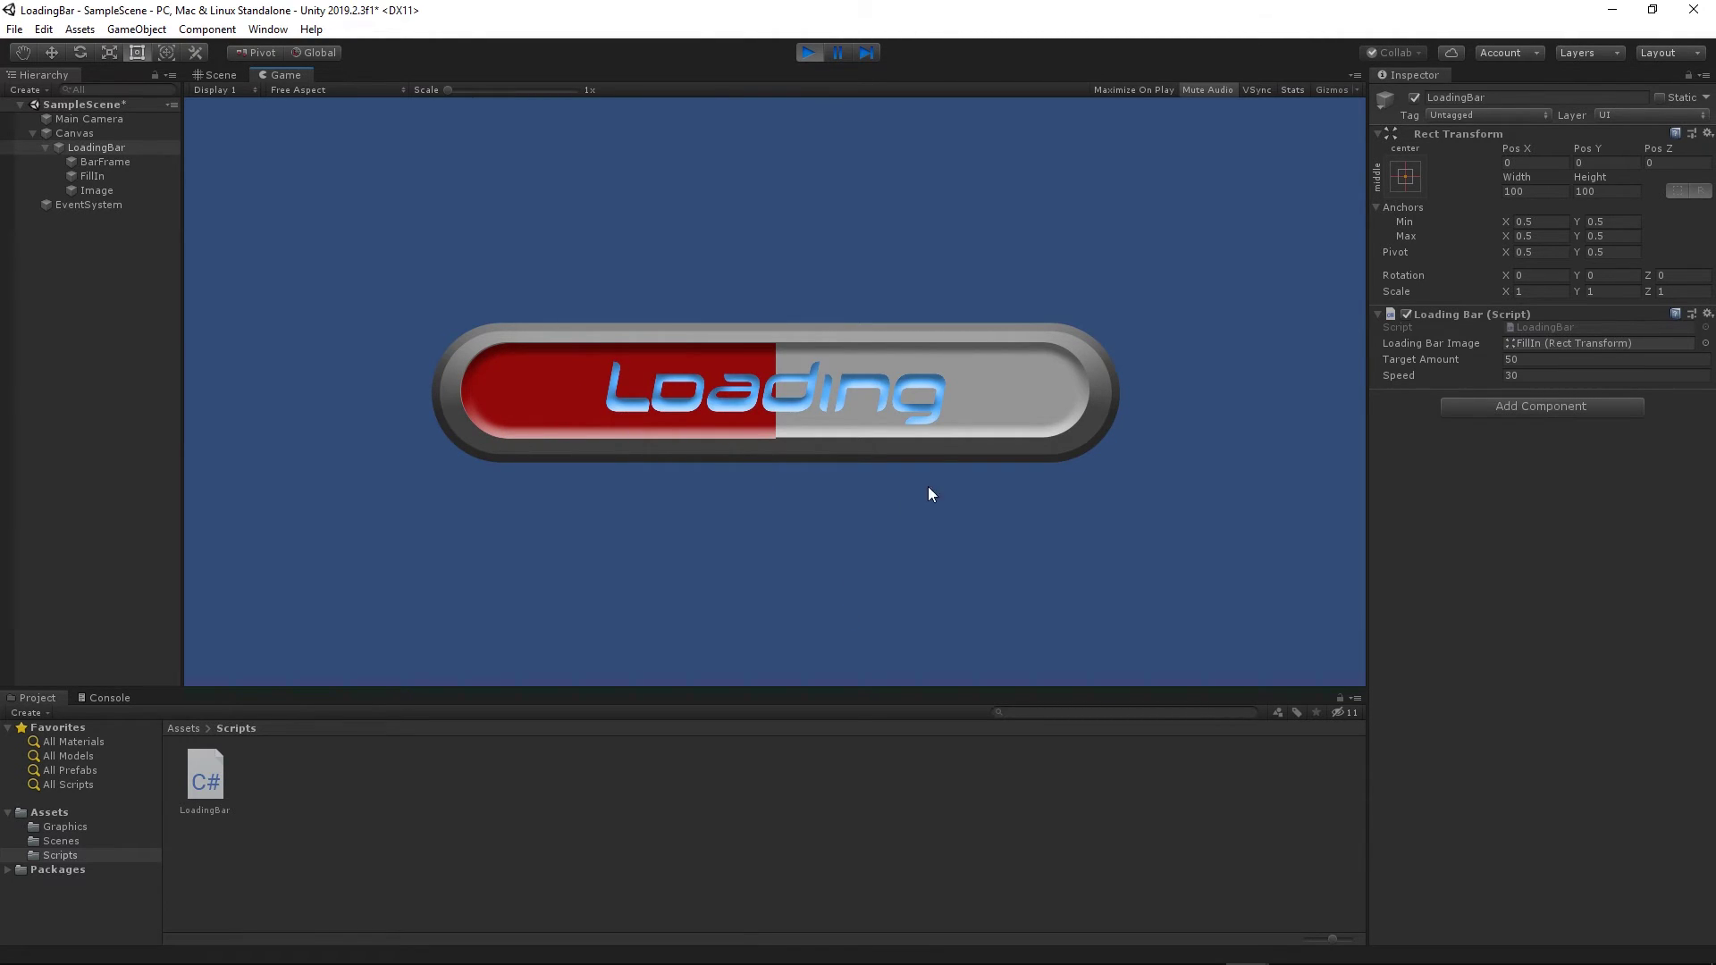
{"action": "left_click", "coordinate": [813, 53]}
Try Speed 60, then lower Speed to 5 and run the scene.
{"action": "left_click", "coordinate": [1545, 376]}
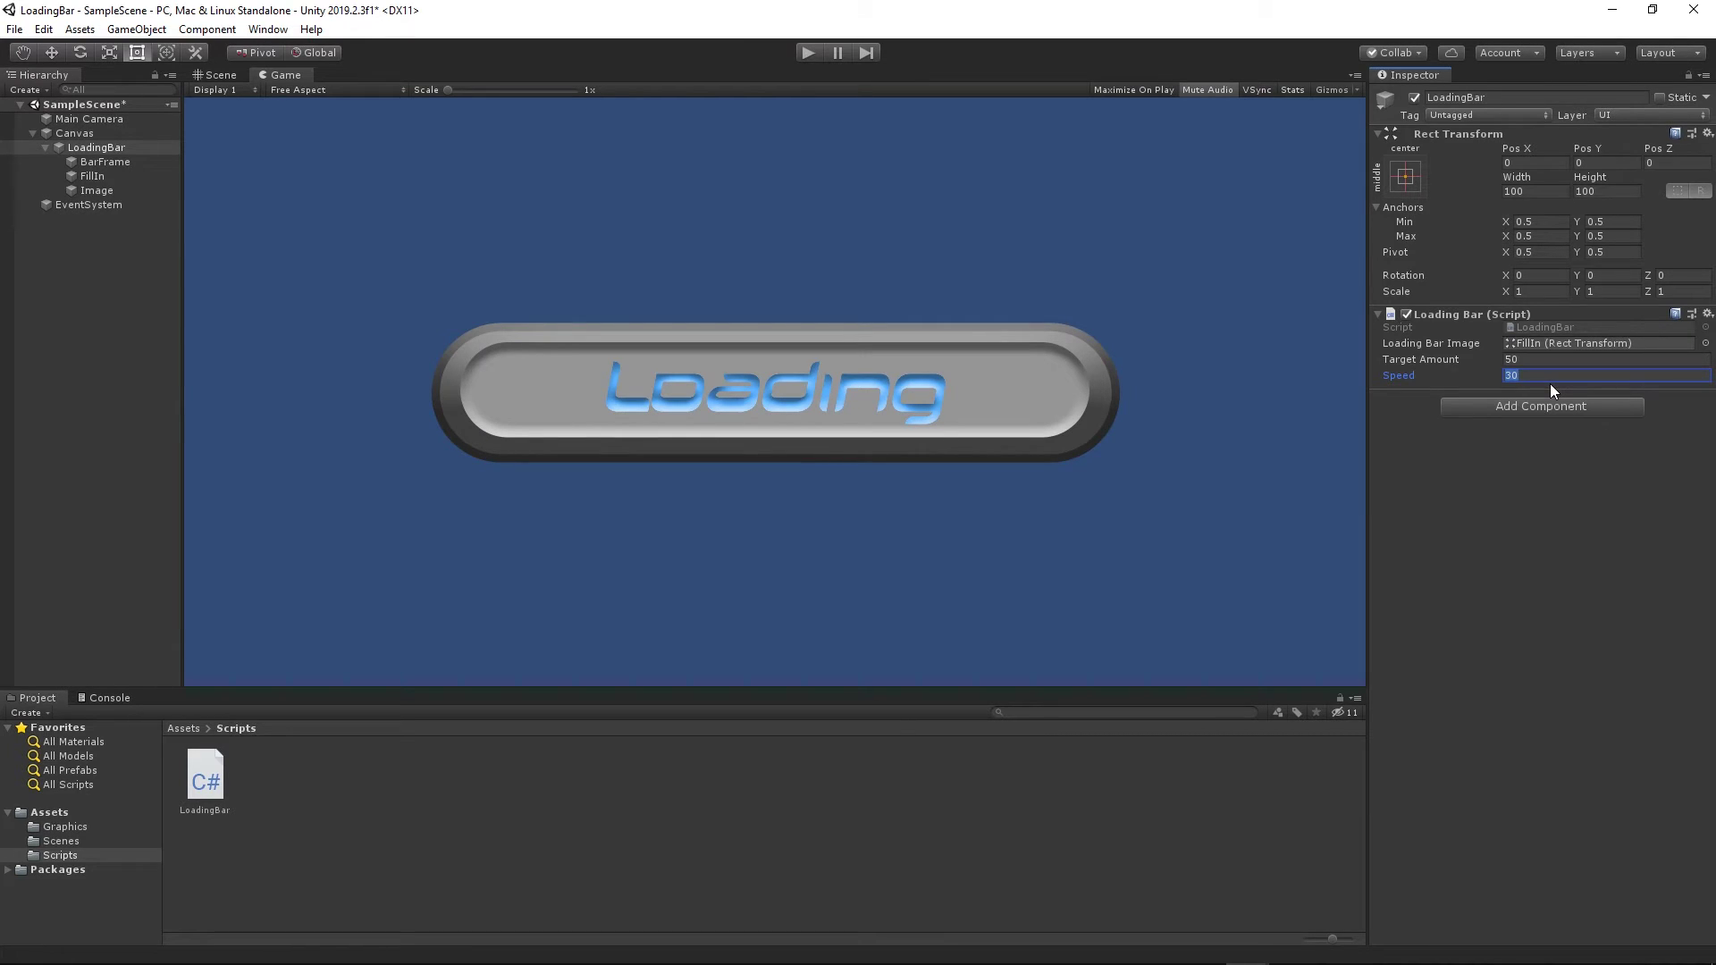
{"action": "type", "text": "60"}
{"action": "key", "text": "Return"}
{"action": "left_click", "coordinate": [809, 54]}
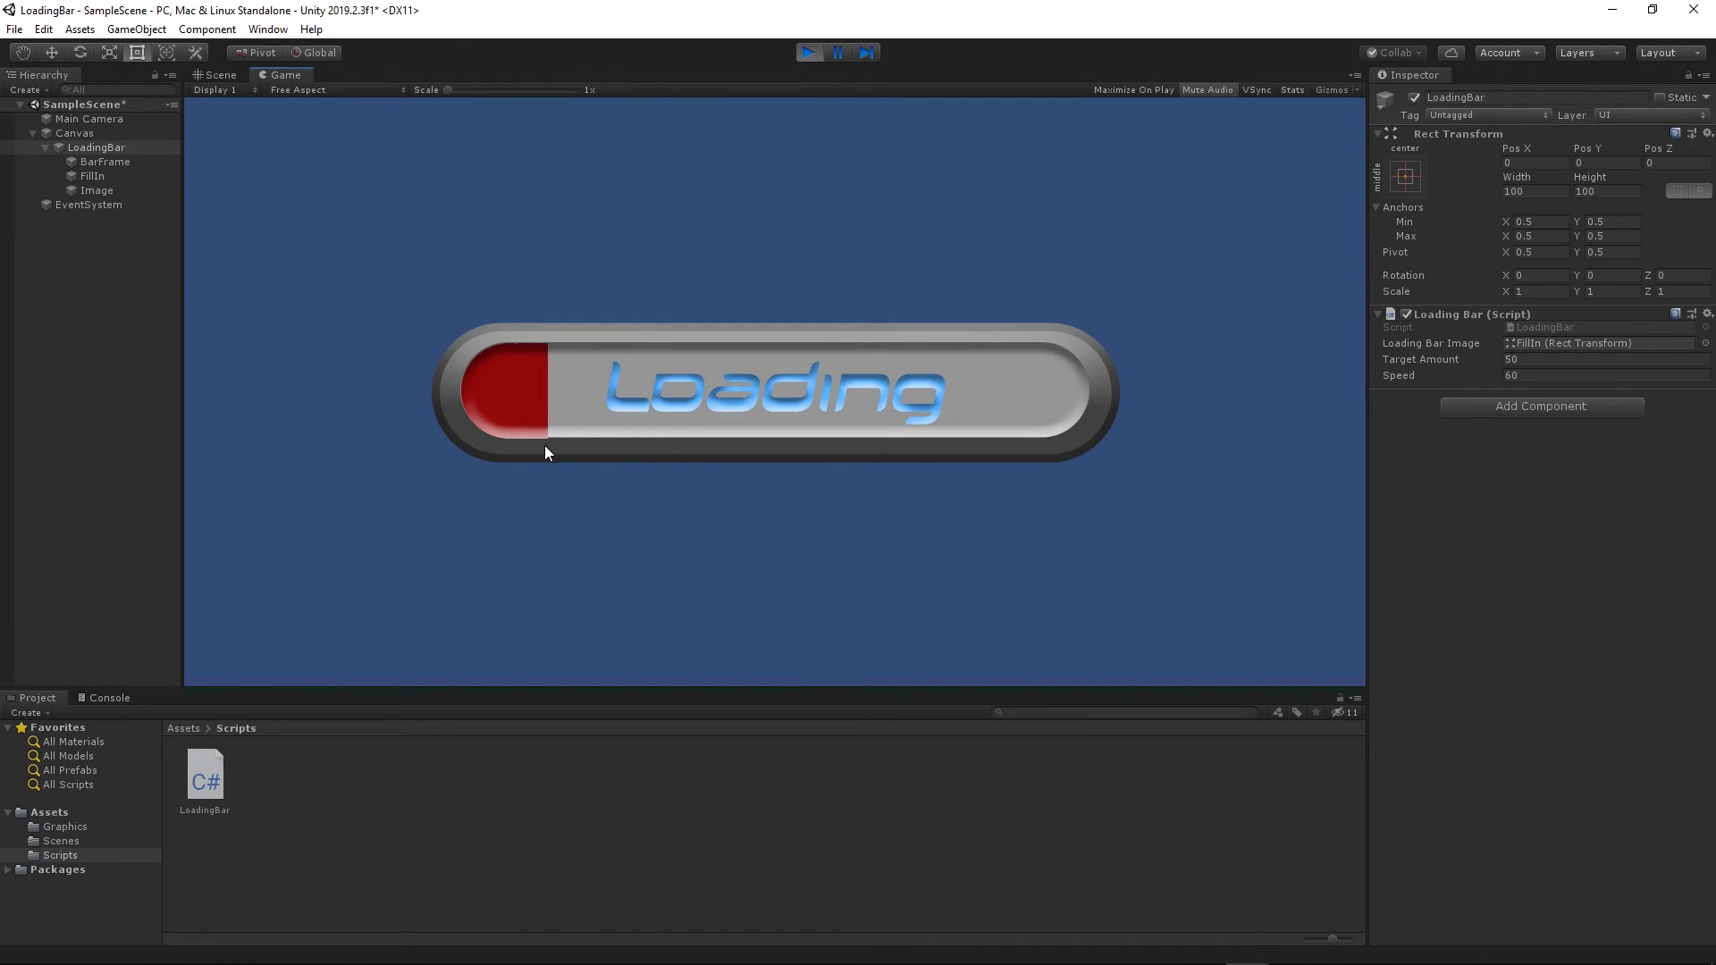
{"action": "left_click", "coordinate": [809, 56]}
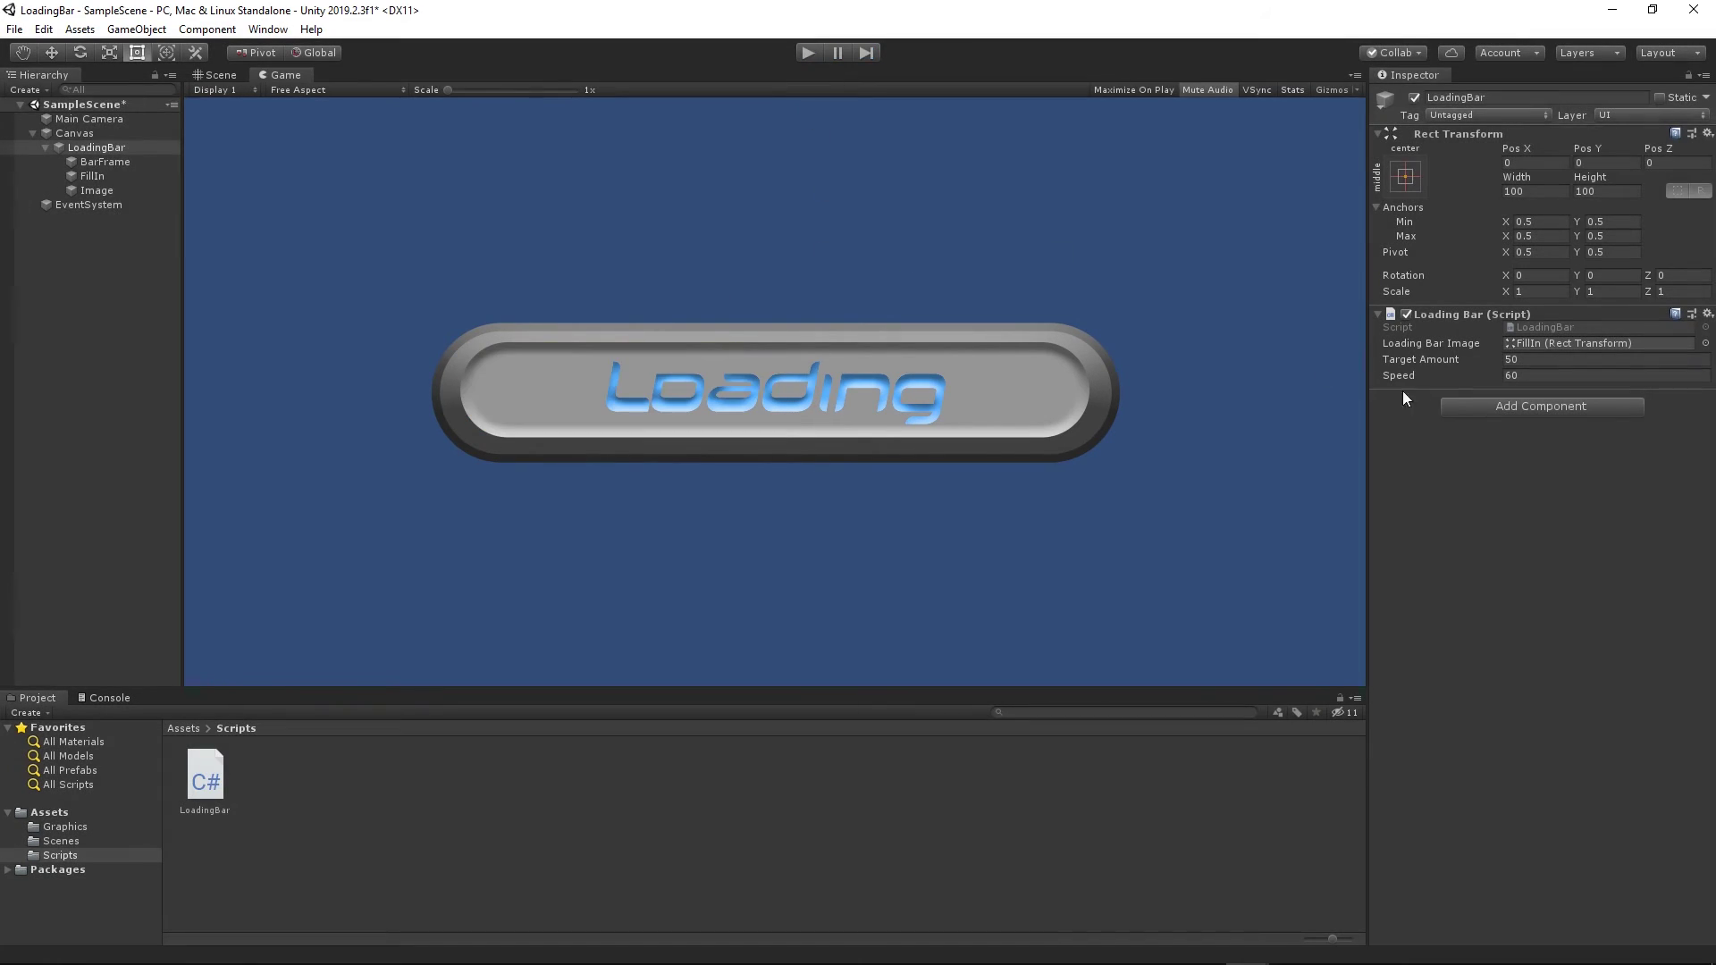
{"action": "left_click", "coordinate": [1533, 376]}
{"action": "type", "text": "5"}
{"action": "left_click", "coordinate": [810, 52]}
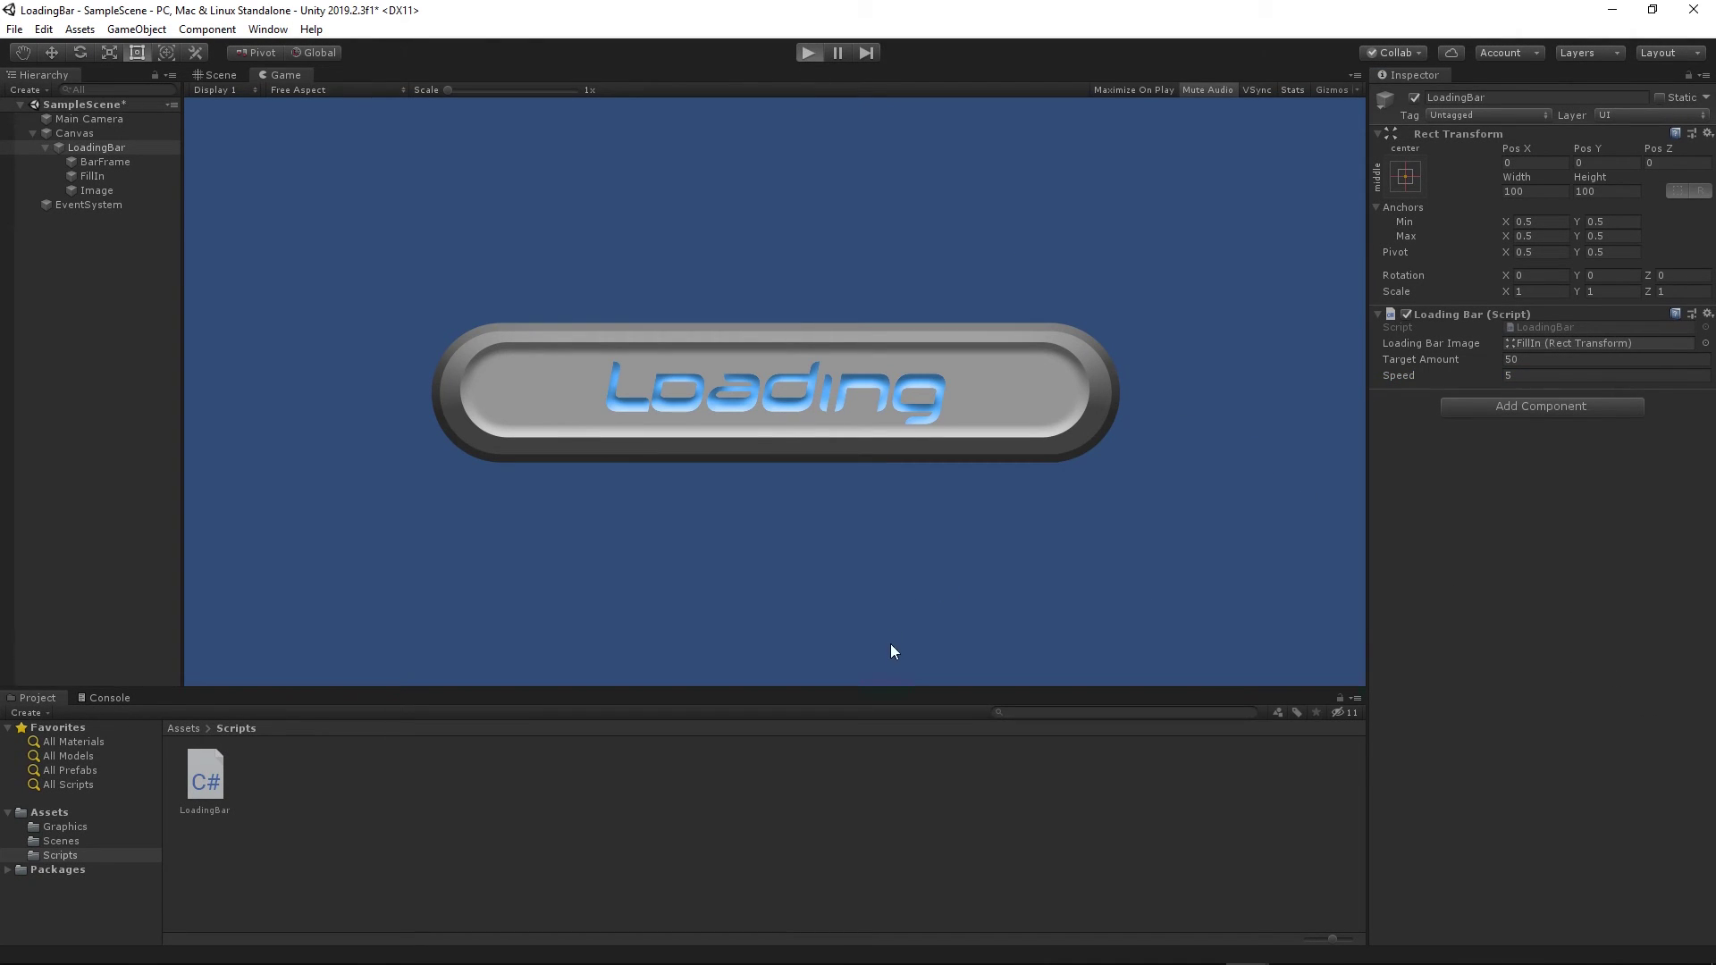